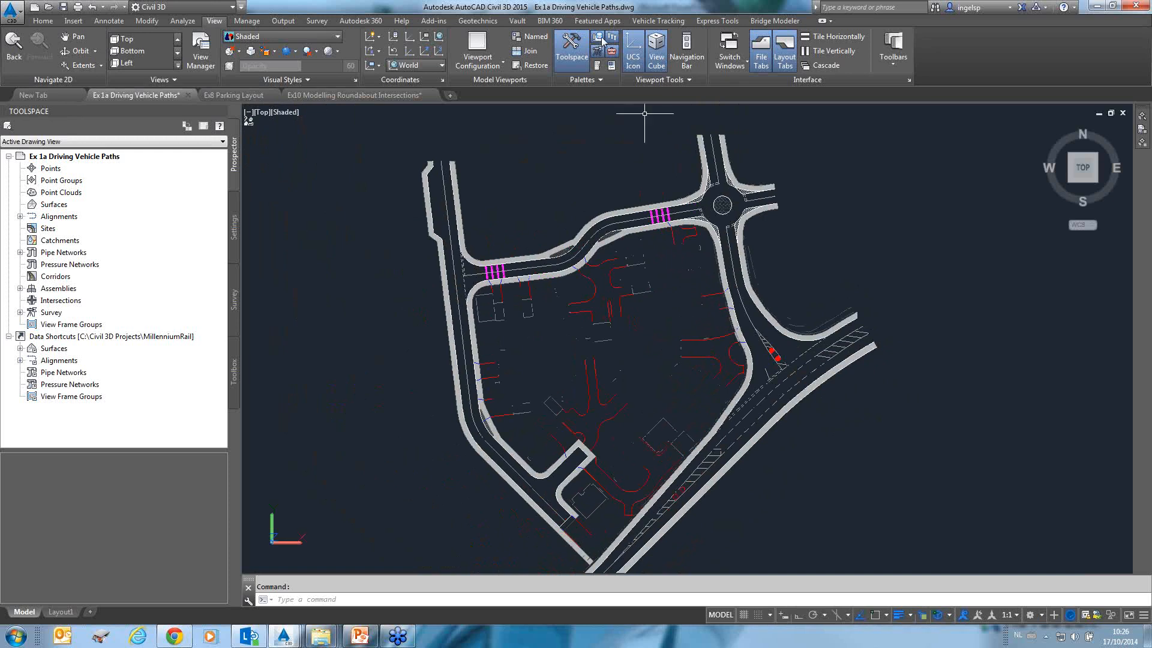
# Open the Vehicle Library Explorer from Vehicle Tracking and reposition and enlarge its window.
pyautogui.click(656, 21)
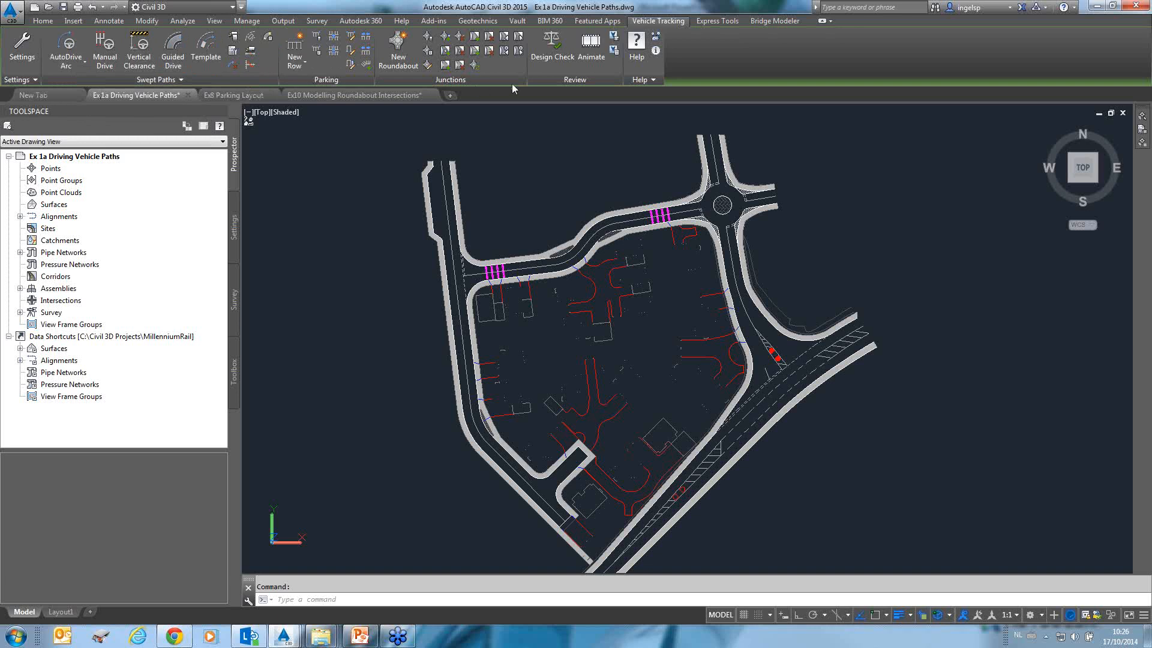
pyautogui.click(561, 69)
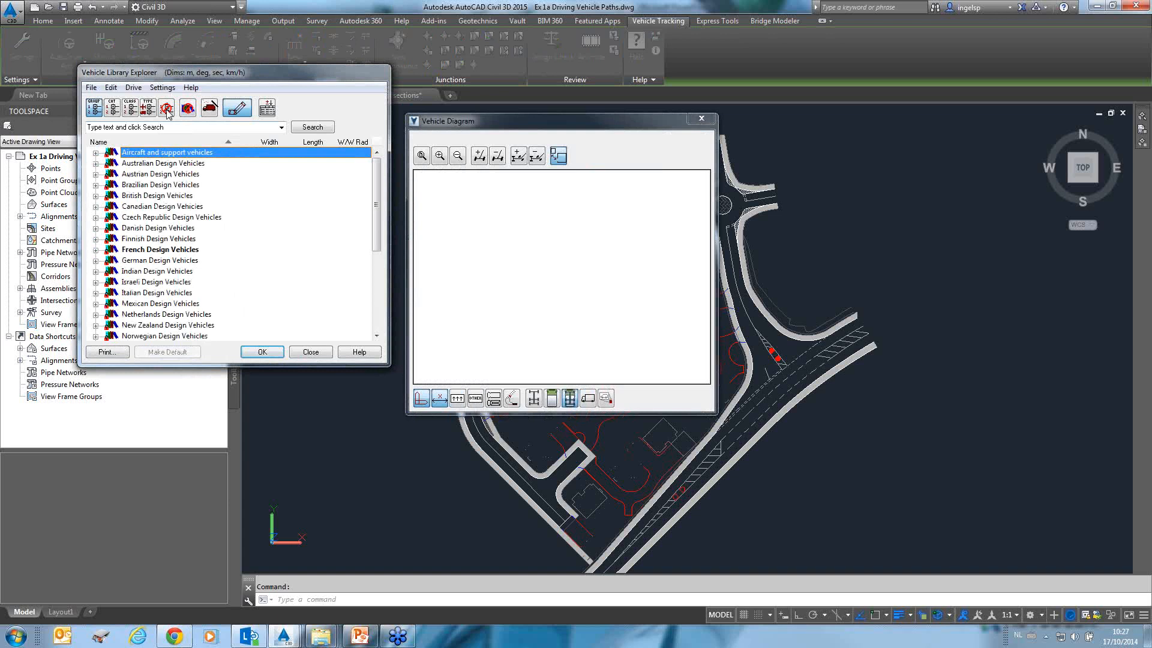
pyautogui.moveTo(197, 73); pyautogui.dragTo(212, 55)
pyautogui.moveTo(400, 346); pyautogui.dragTo(400, 413)
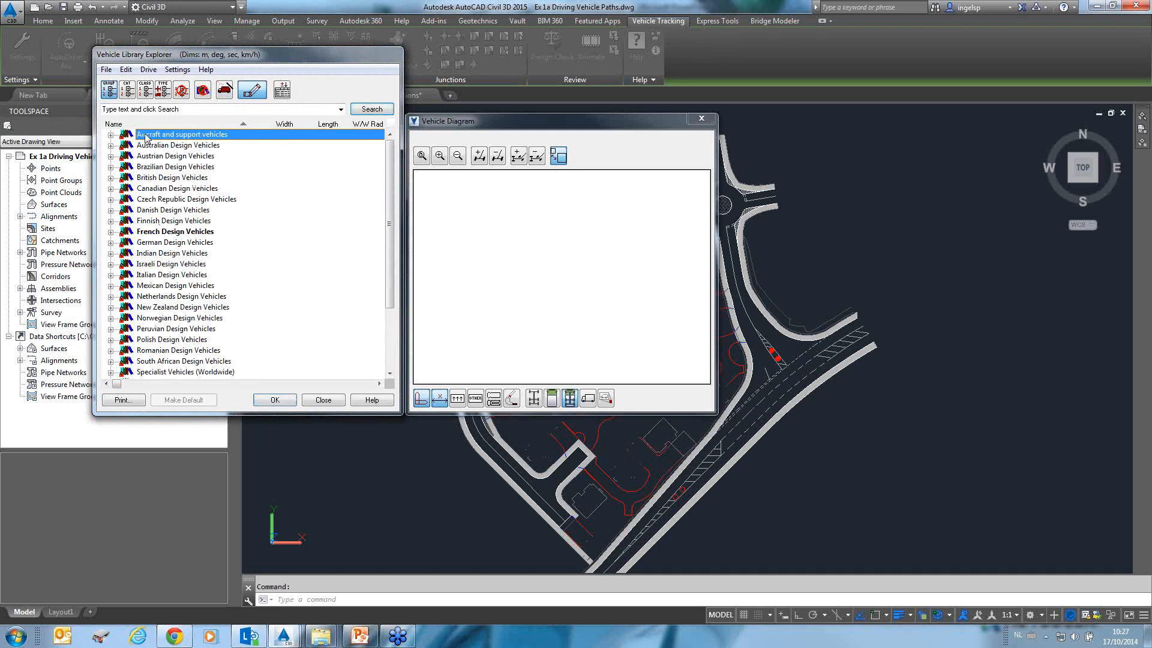
# Browse the Commercial Aircraft category, previewing Aerospatiale ATR and Airbus A300 and A310 models.
pyautogui.click(112, 135)
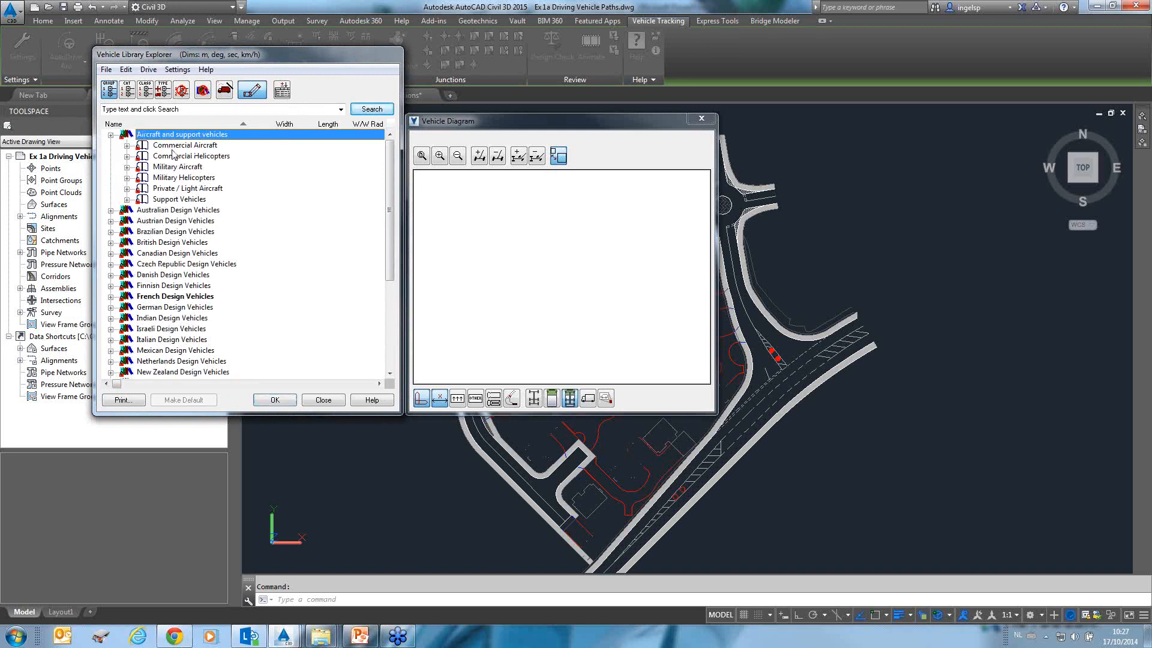
pyautogui.click(174, 147)
pyautogui.click(127, 146)
pyautogui.click(175, 156)
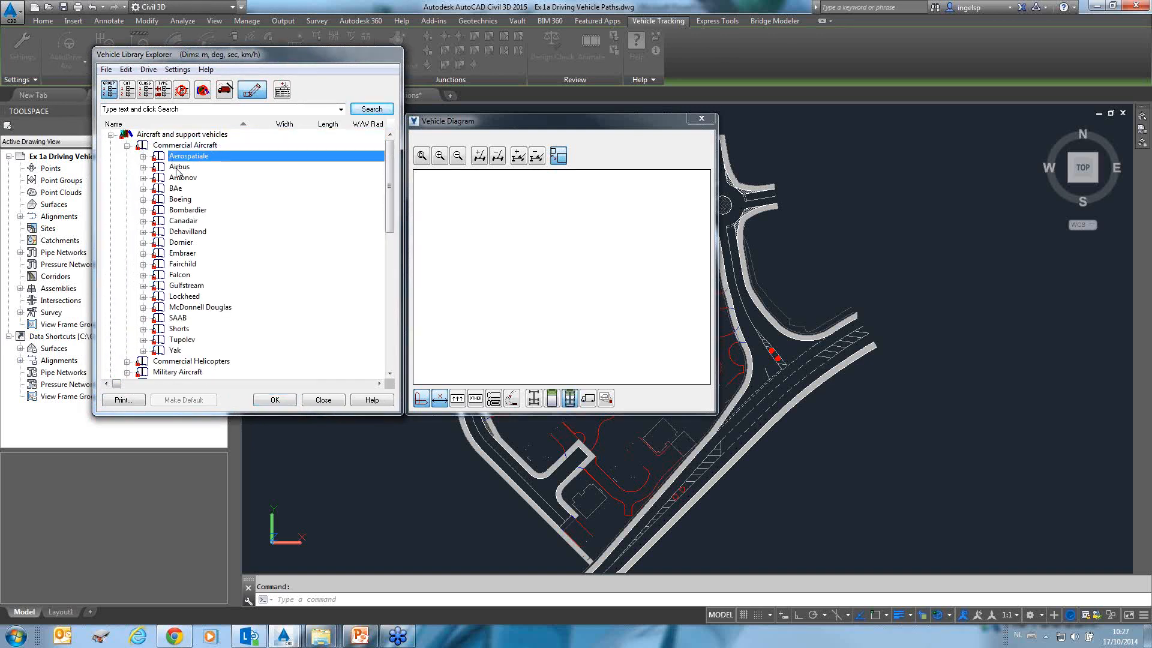
pyautogui.click(143, 157)
pyautogui.click(204, 167)
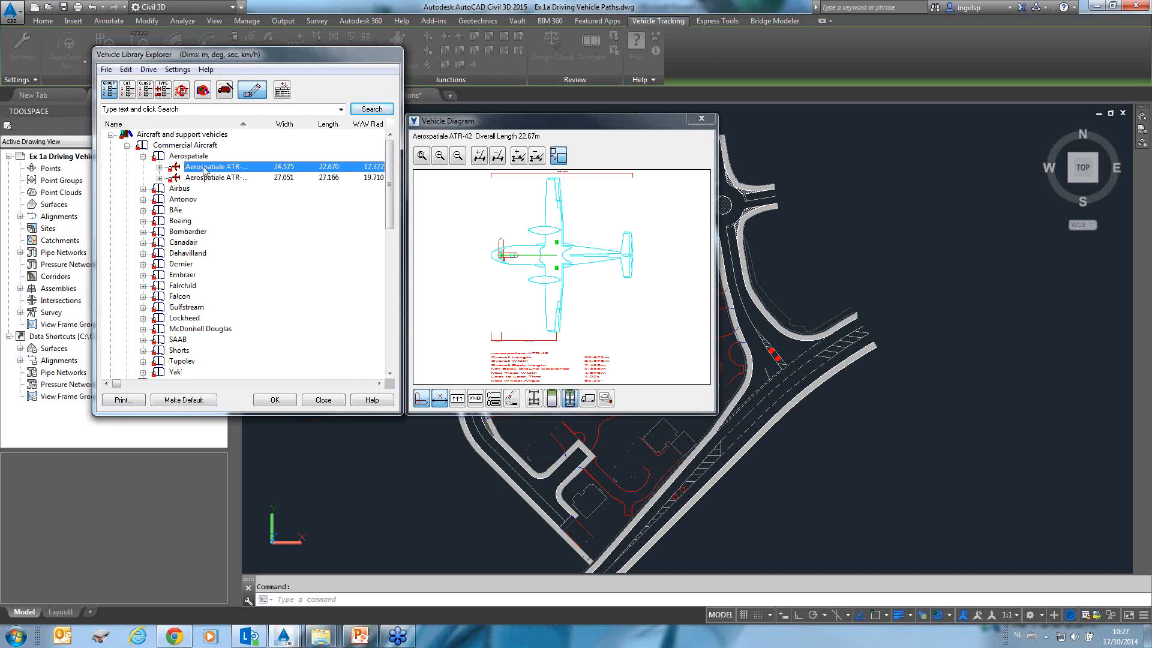
pyautogui.click(143, 157)
pyautogui.click(143, 167)
pyautogui.click(181, 178)
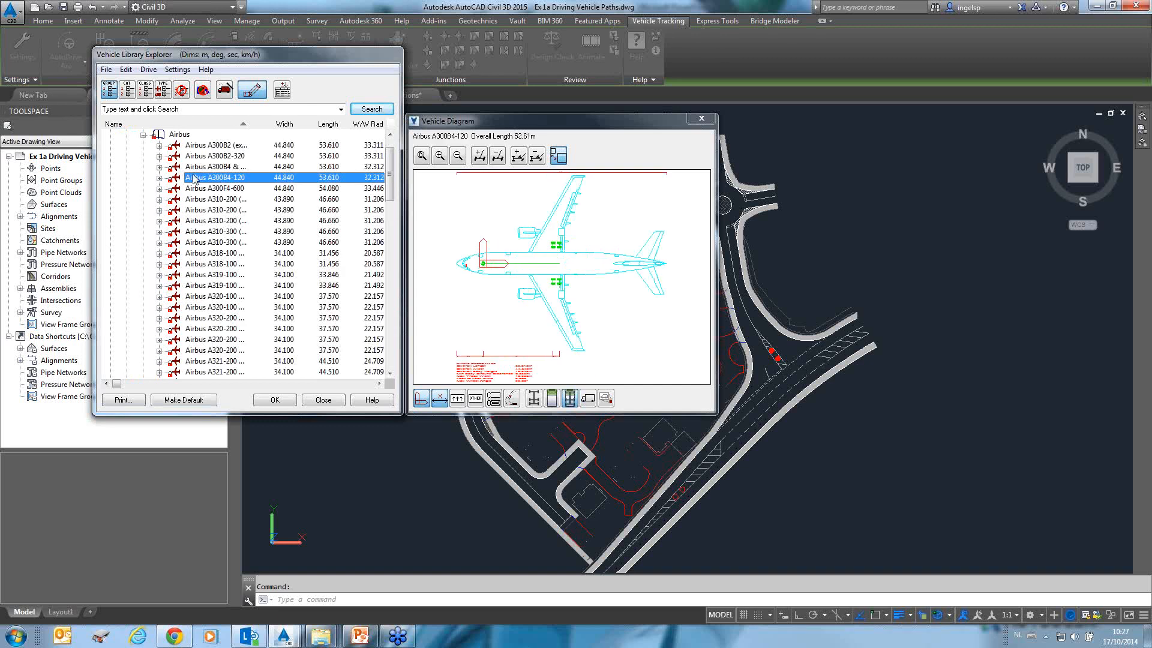
pyautogui.click(208, 232)
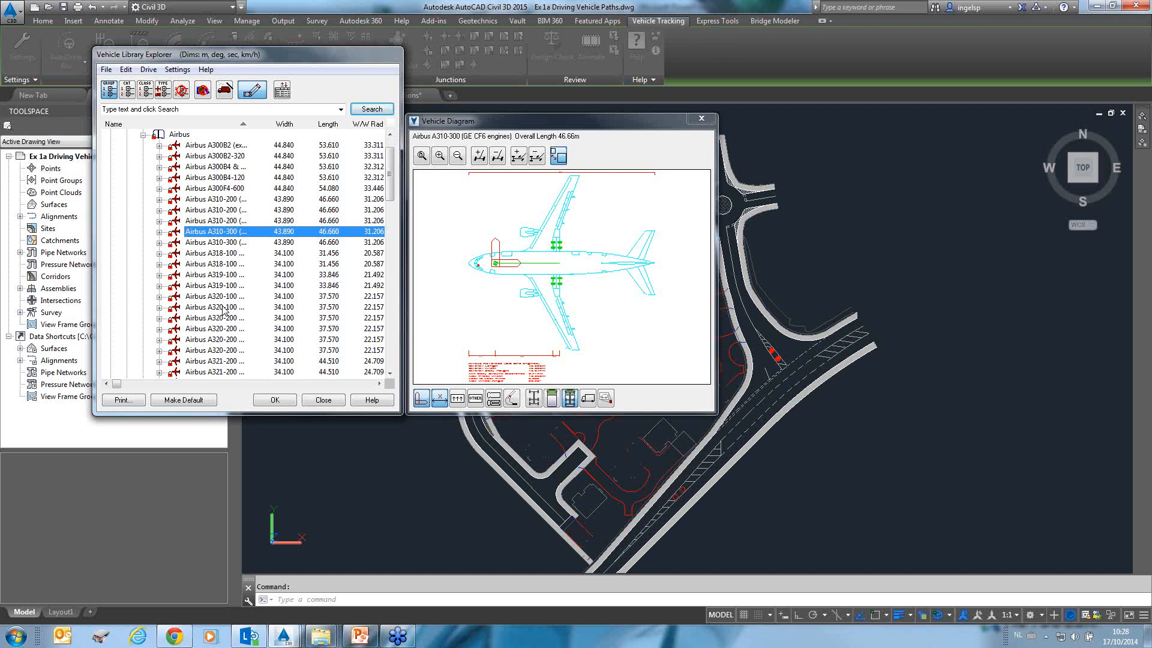
# Collapse Airbus and Commercial Aircraft, then preview a Boeing EC-135 under Military Aircraft.
pyautogui.click(143, 134)
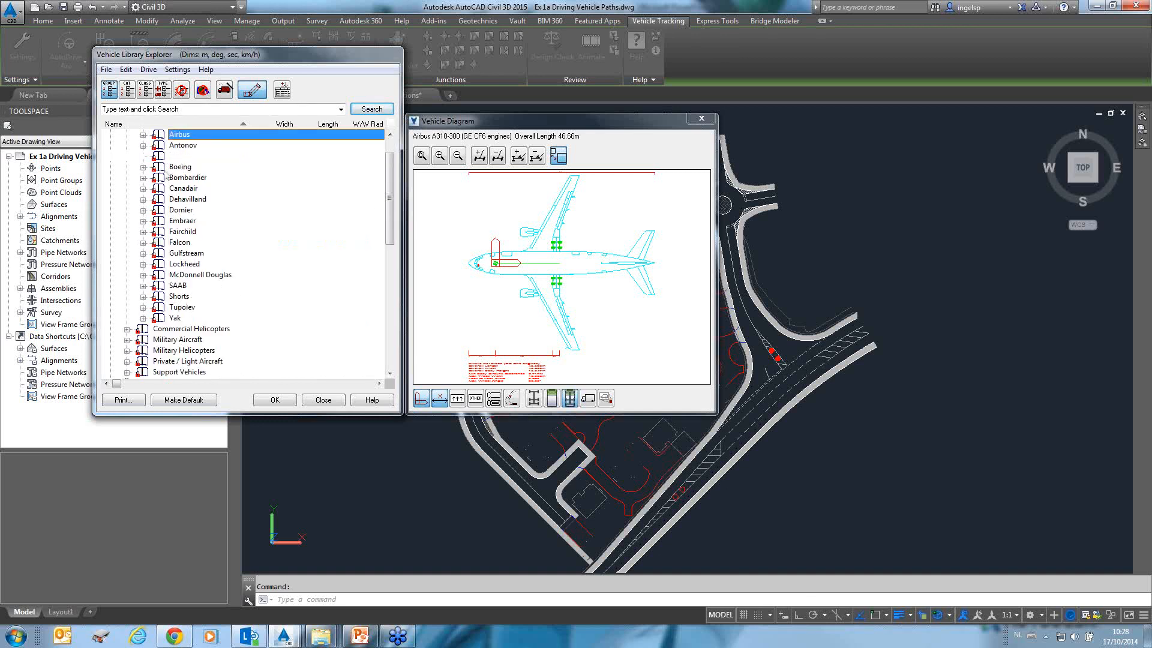
pyautogui.scroll(1, 180, 180)
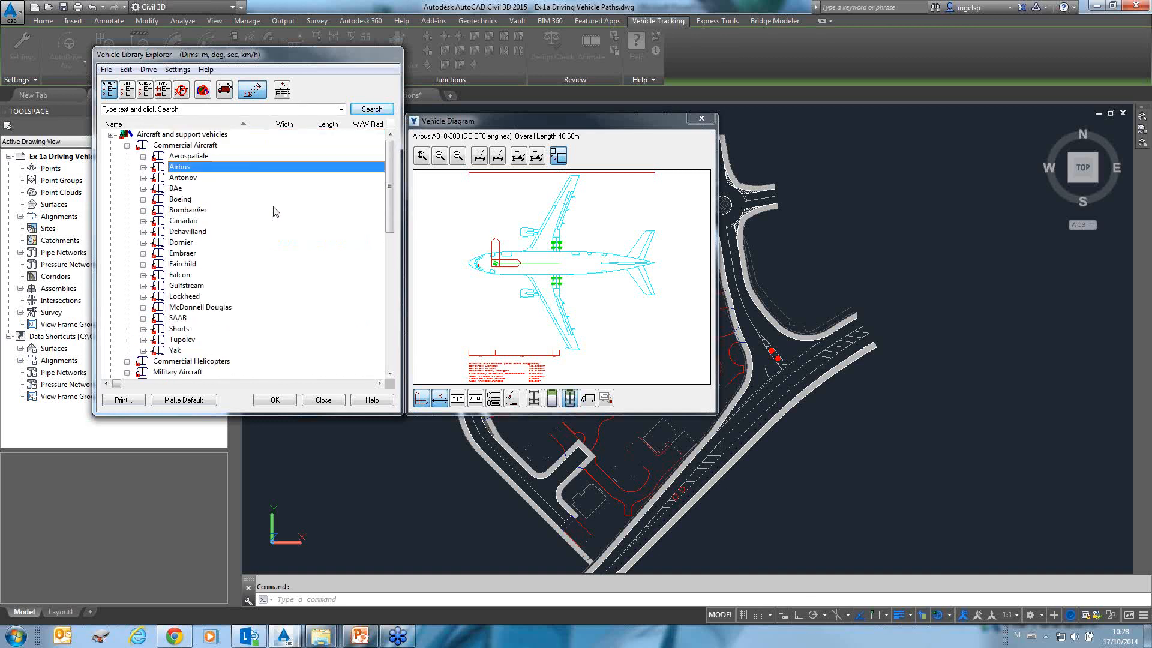
pyautogui.click(128, 146)
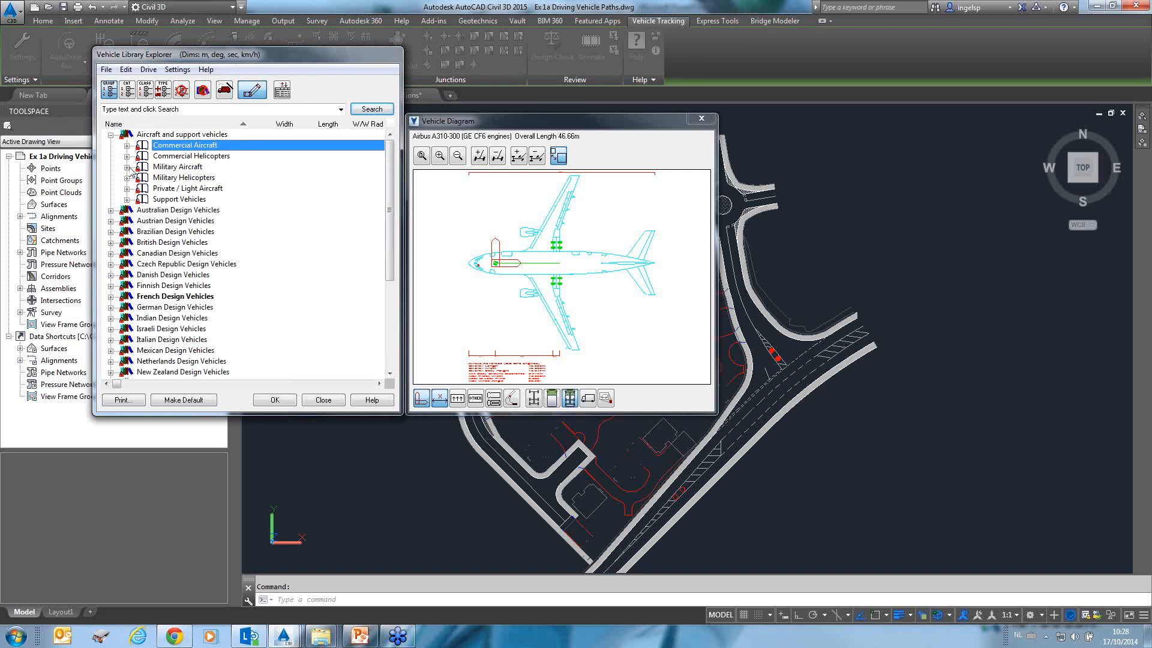
pyautogui.click(127, 167)
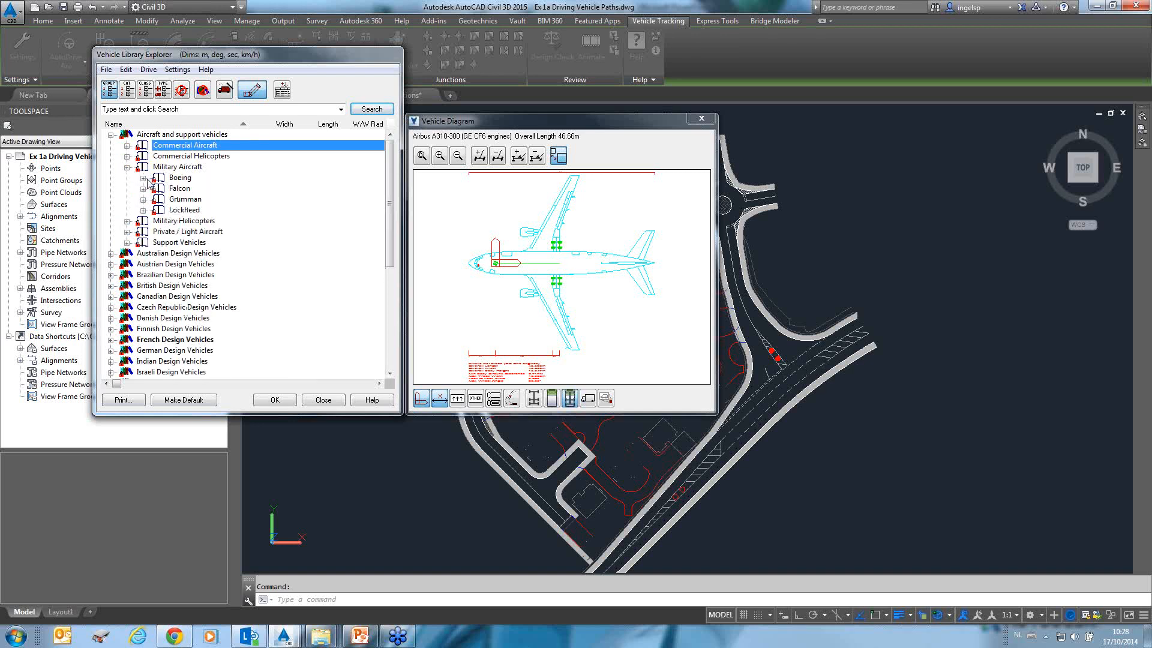
pyautogui.click(143, 178)
pyautogui.click(204, 200)
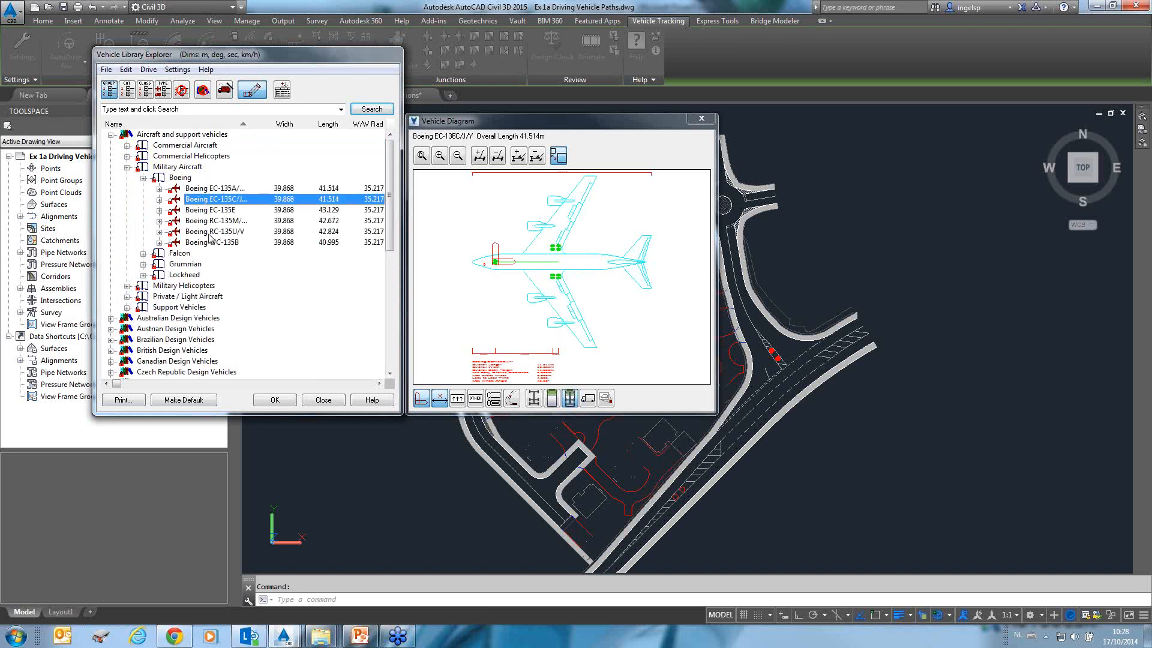
pyautogui.click(143, 178)
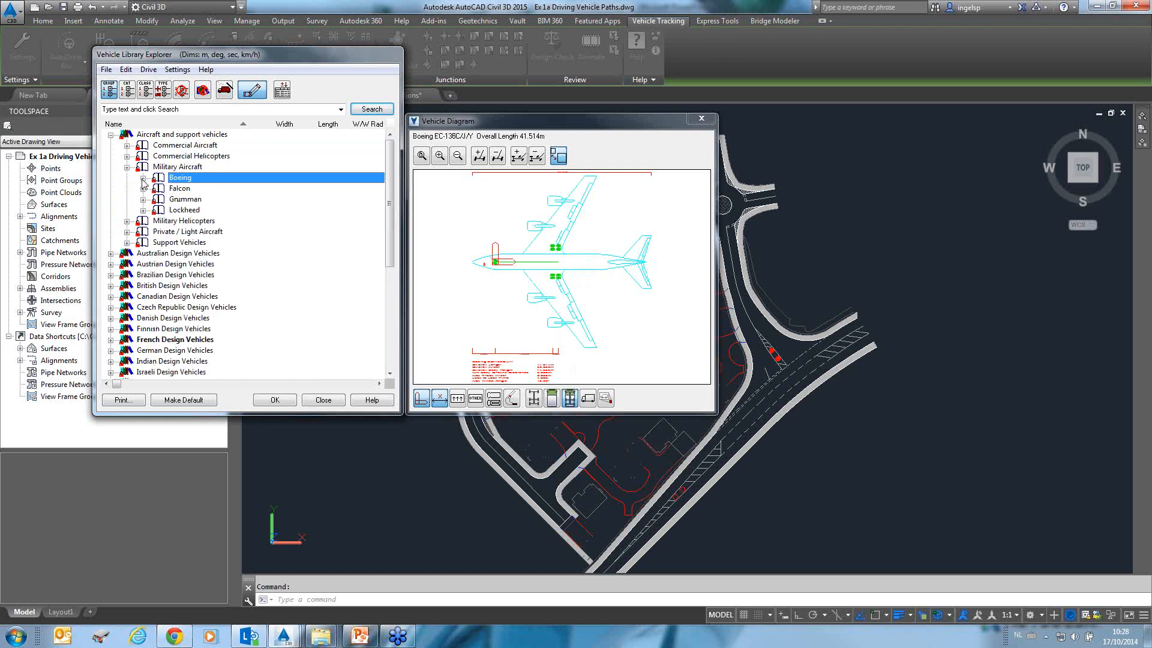
# Expand Support Vehicles and preview the Vetergaard de-icing vehicle and a TLD JET-16 baggage train.
pyautogui.click(127, 242)
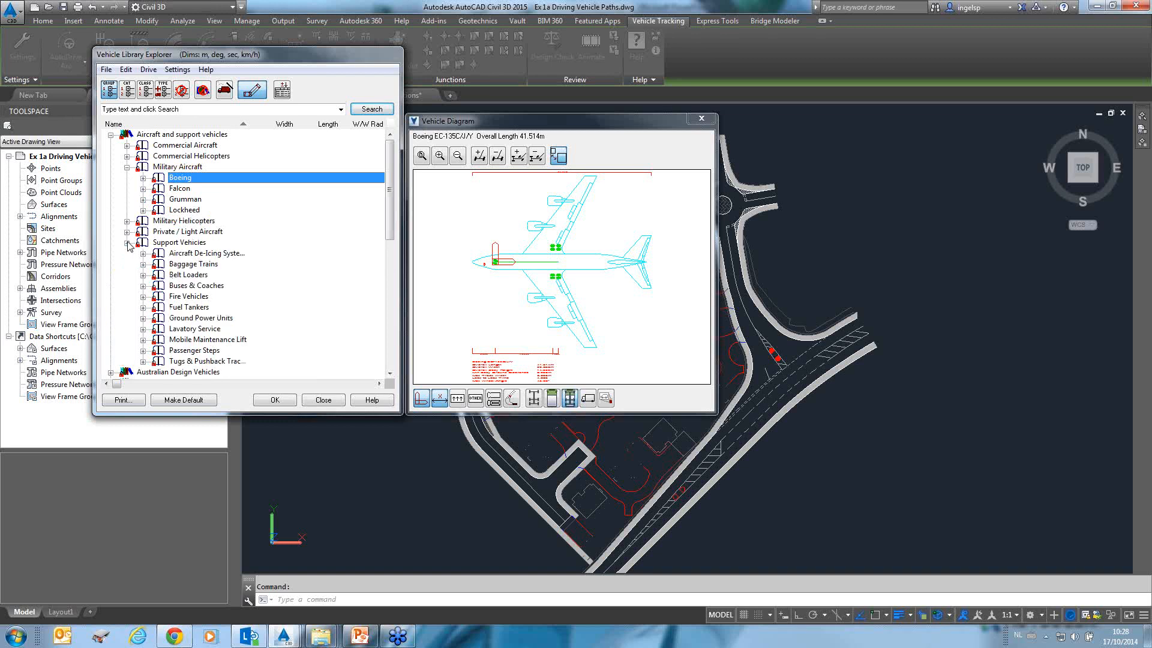
pyautogui.doubleClick(182, 253)
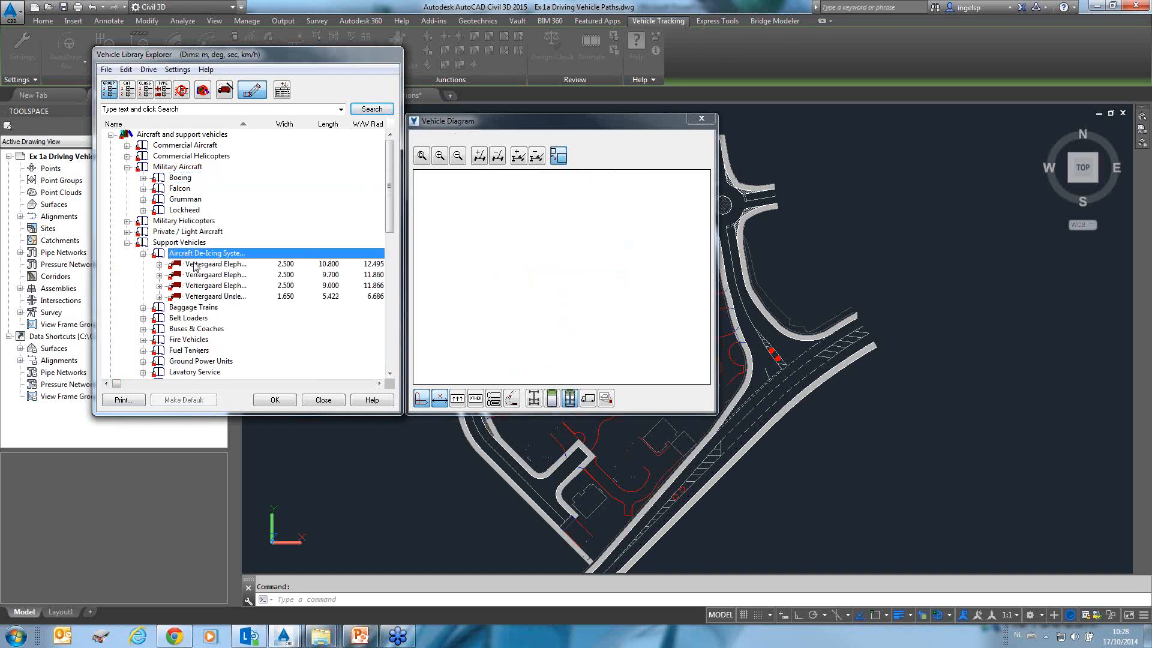
pyautogui.click(198, 264)
pyautogui.click(143, 307)
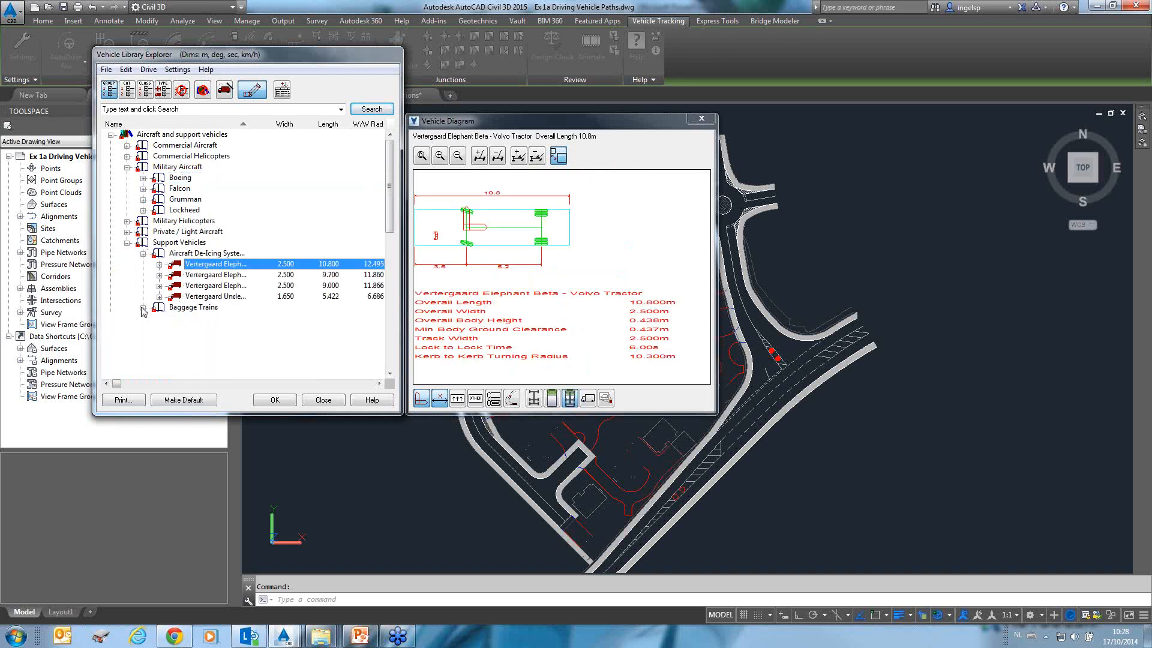
pyautogui.click(213, 294)
pyautogui.click(212, 328)
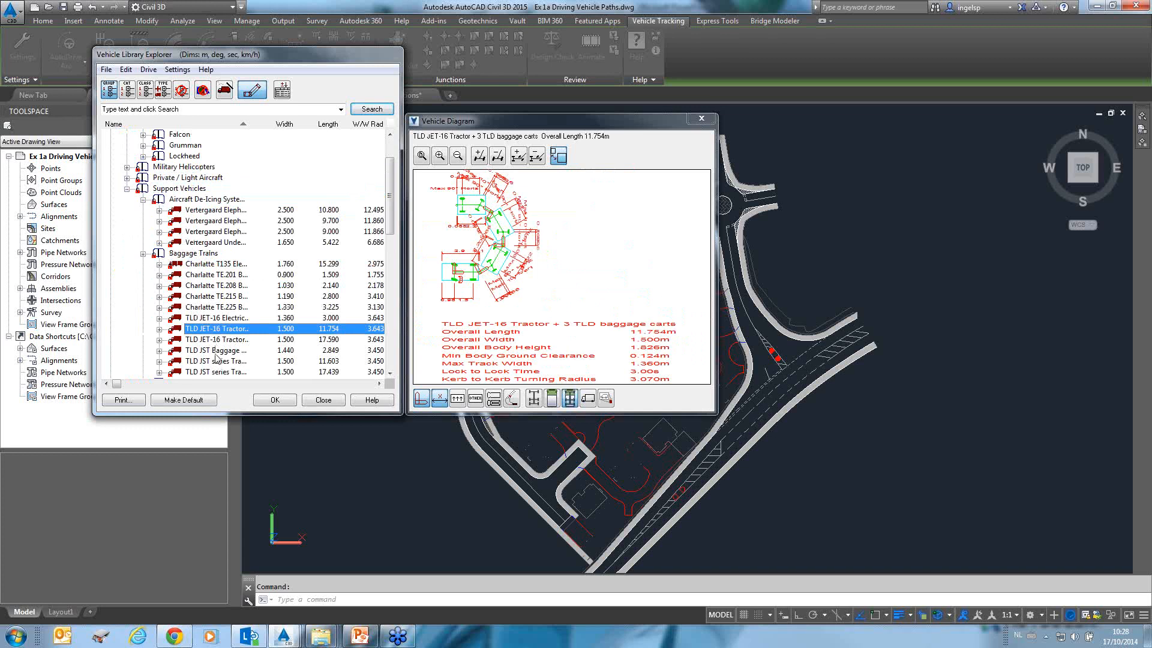
# Collapse the Support Vehicles, Military Aircraft and Aircraft and support vehicles categories.
pyautogui.click(126, 188)
pyautogui.scroll(2, 128, 182)
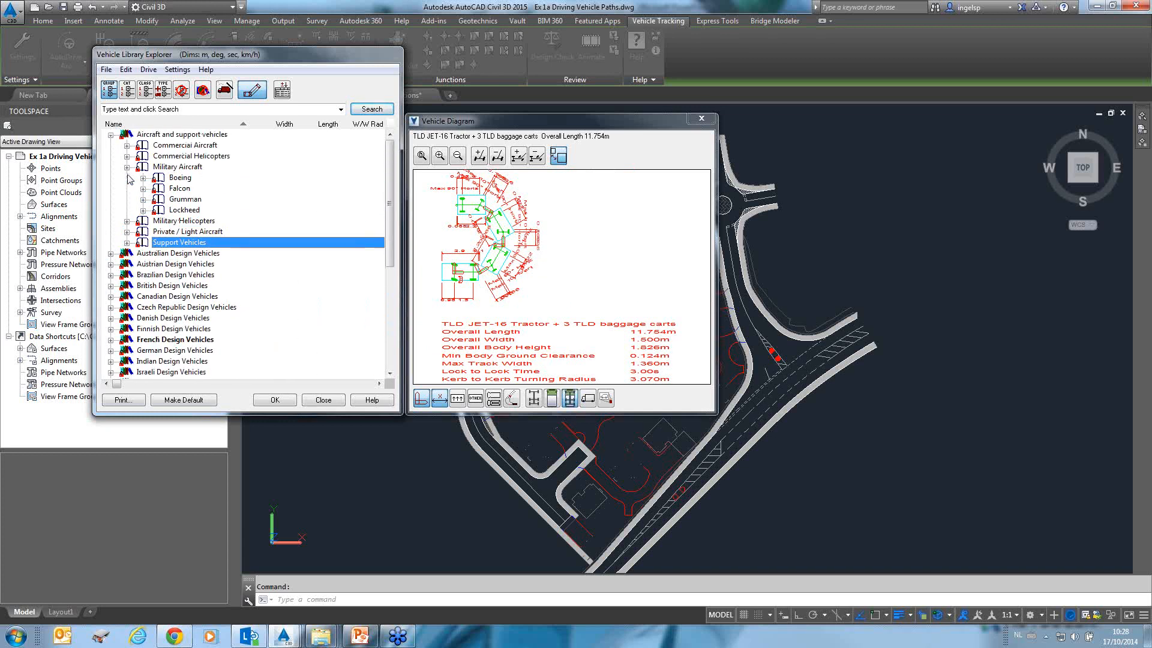
pyautogui.click(127, 166)
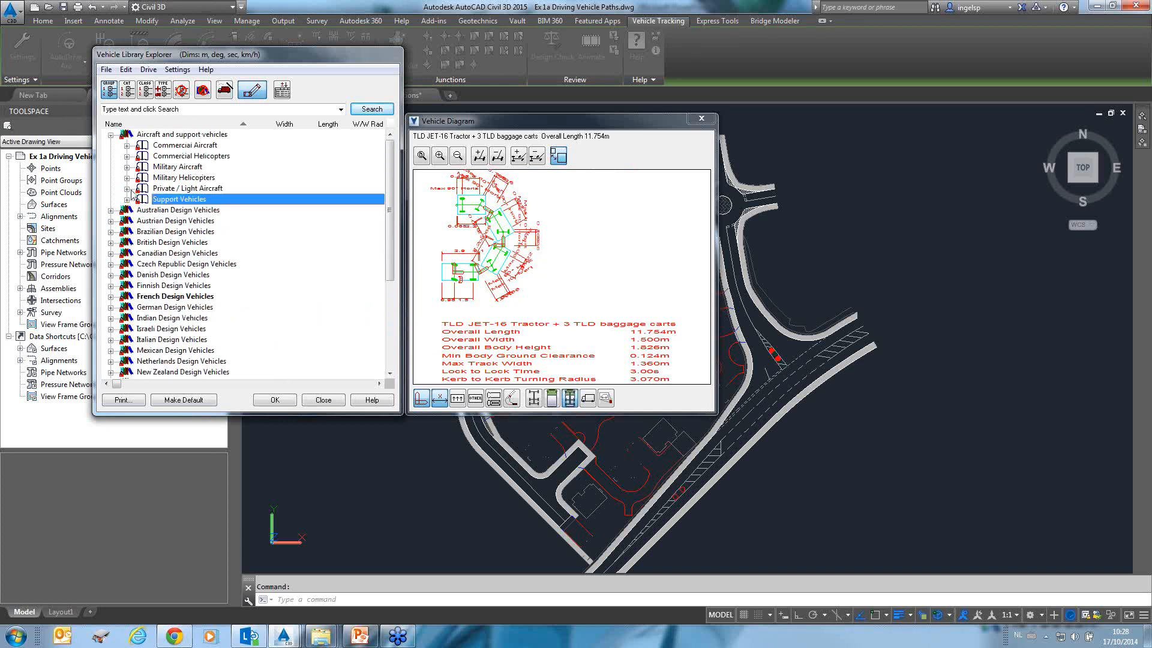
pyautogui.click(110, 134)
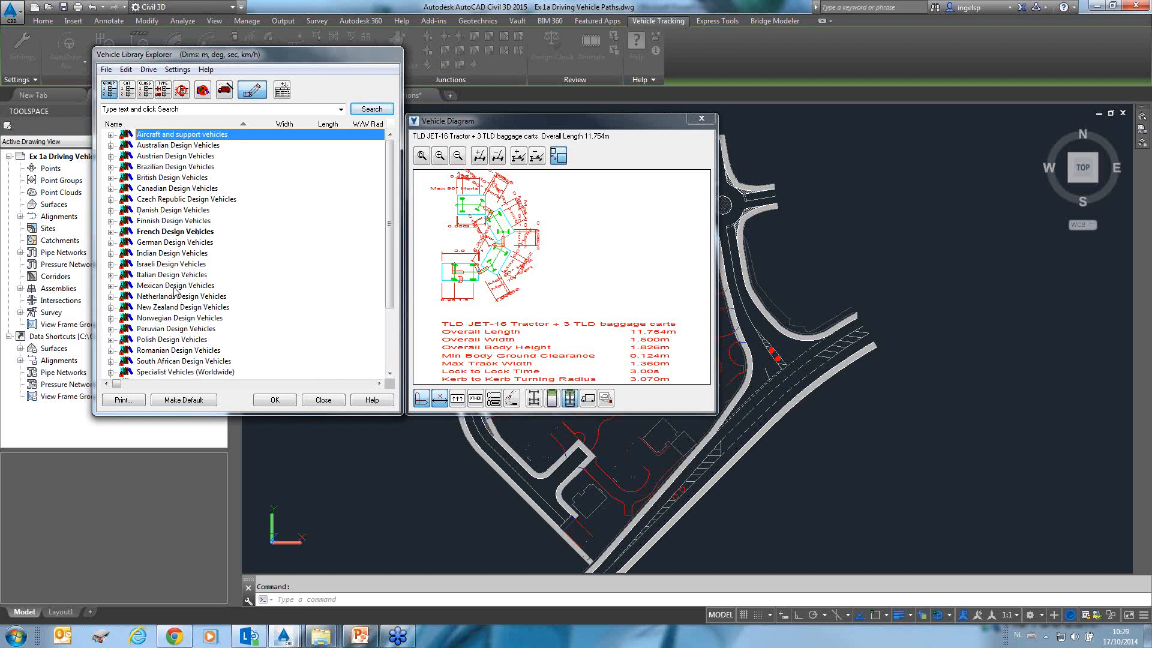
# Expand Norwegian Design Vehicles and its Vegvesen Handbook 017 set, and preview the L - Lastebil truck.
pyautogui.click(157, 318)
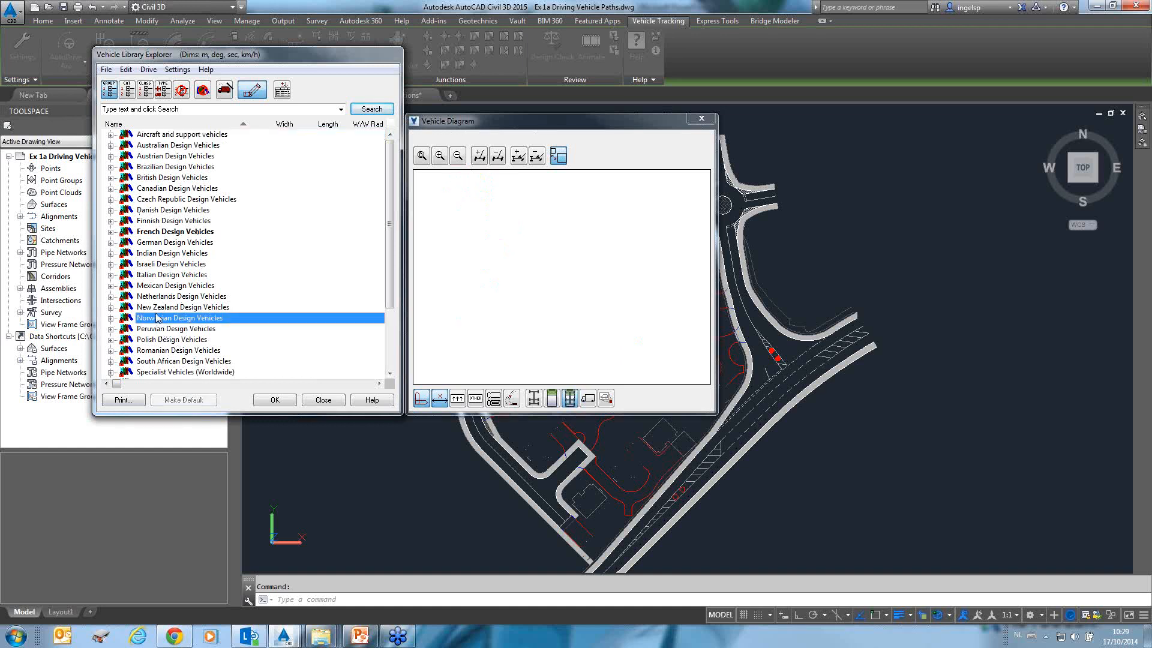
pyautogui.scroll(-1, 159, 320)
pyautogui.scroll(-2, 185, 372)
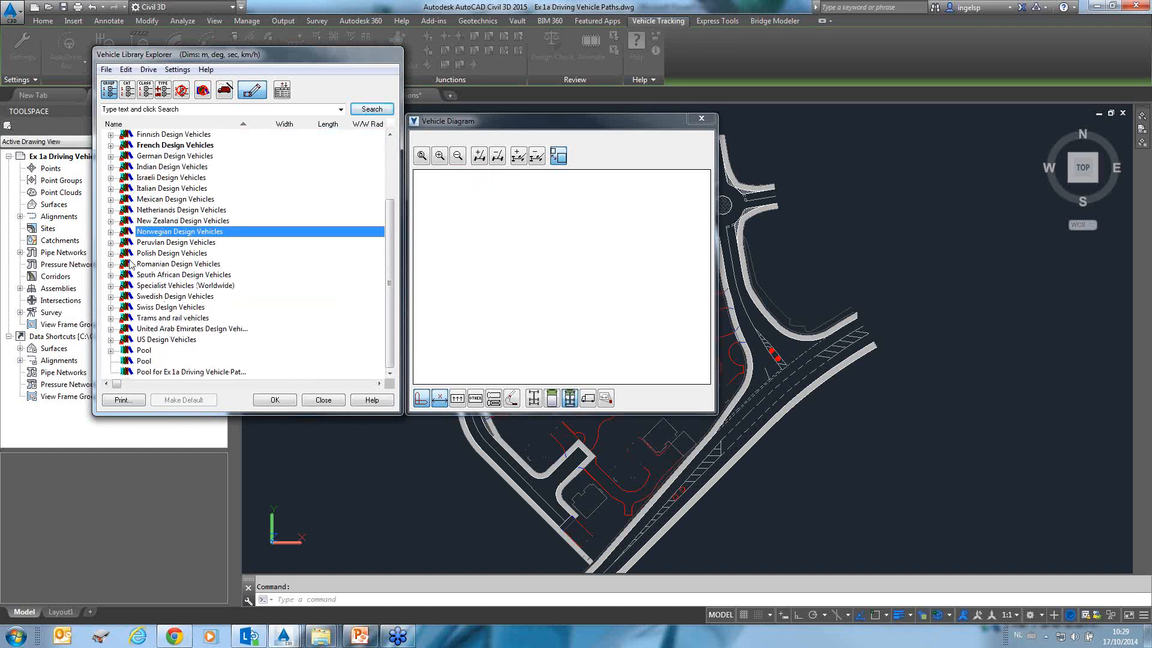
pyautogui.click(110, 232)
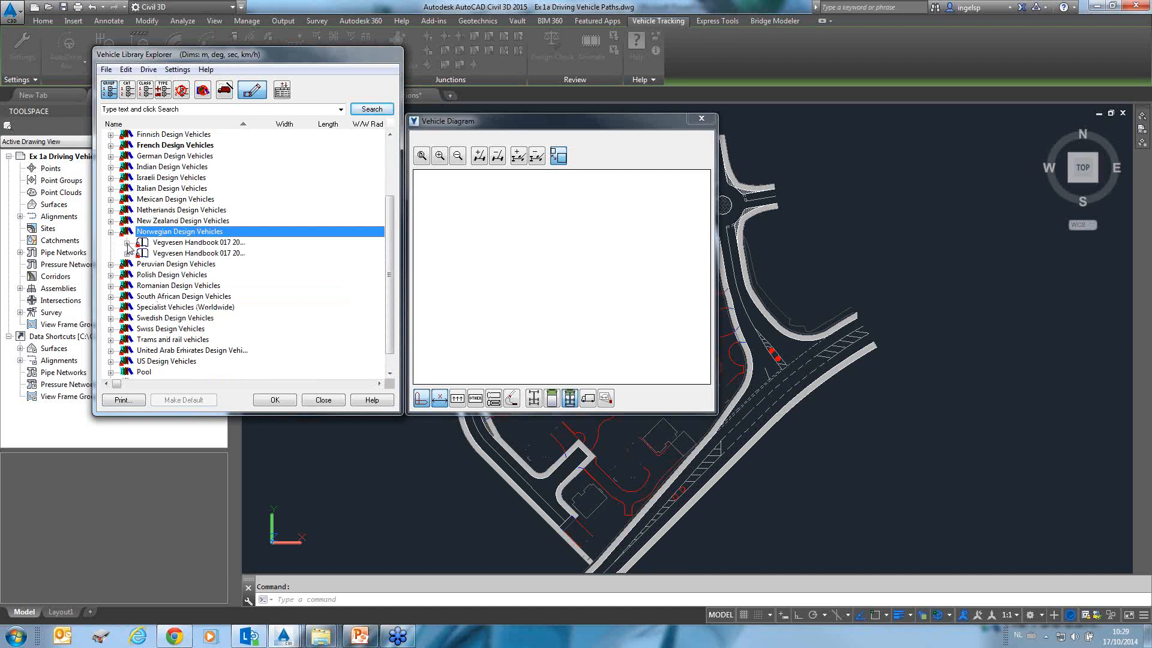
pyautogui.click(127, 242)
pyautogui.click(192, 264)
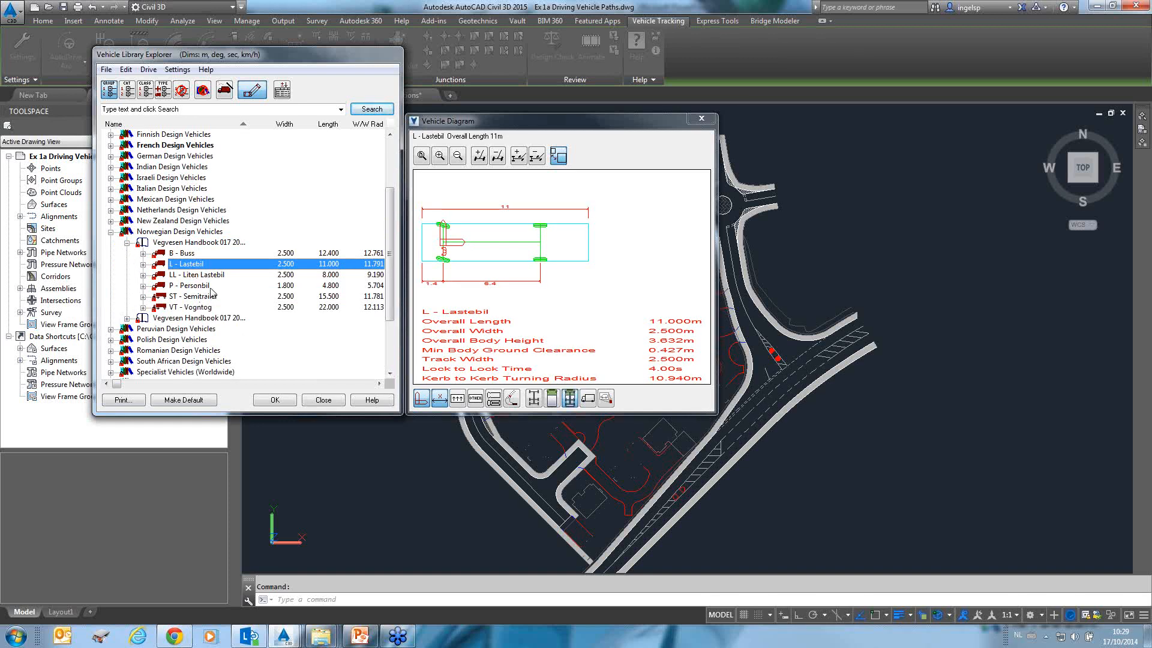
# Expand Netherlands Design Vehicles CROW ASVV 1998 and preview the goods vehicles and passenger car.
pyautogui.click(110, 210)
pyautogui.click(127, 221)
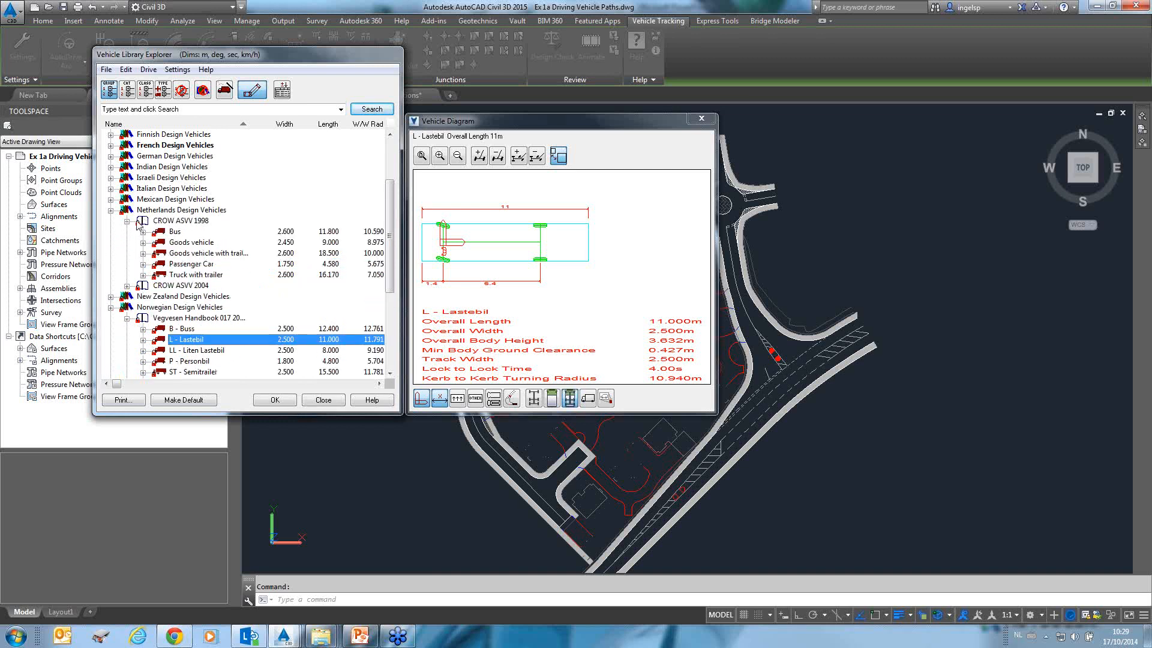
pyautogui.click(185, 244)
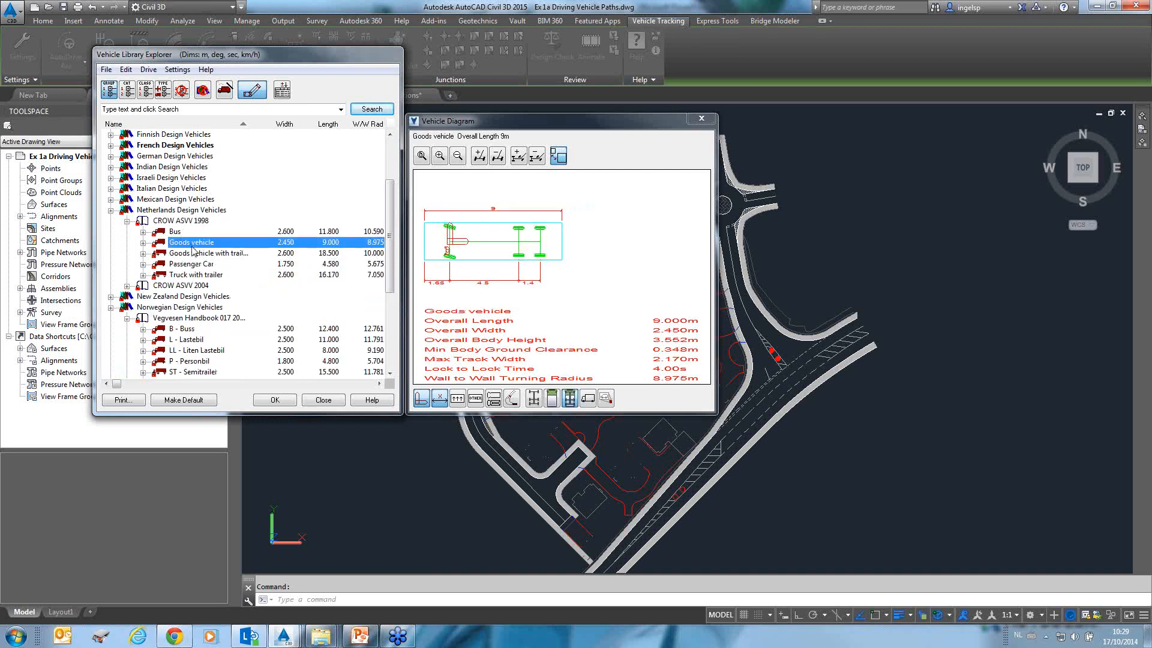
pyautogui.click(208, 253)
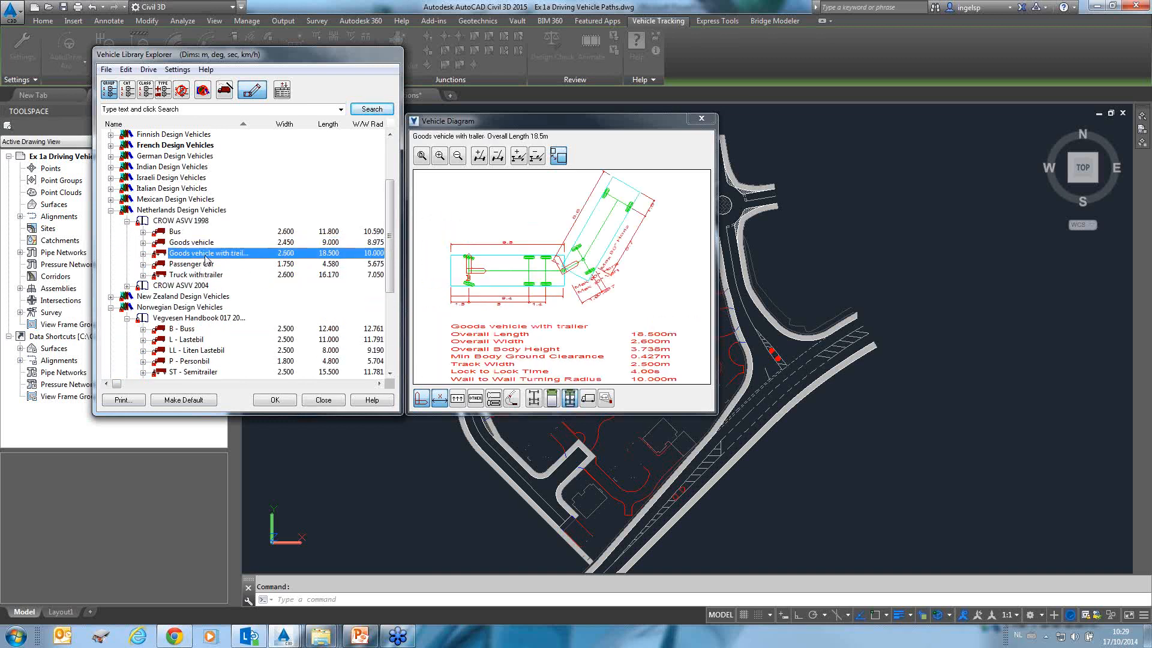
pyautogui.click(201, 265)
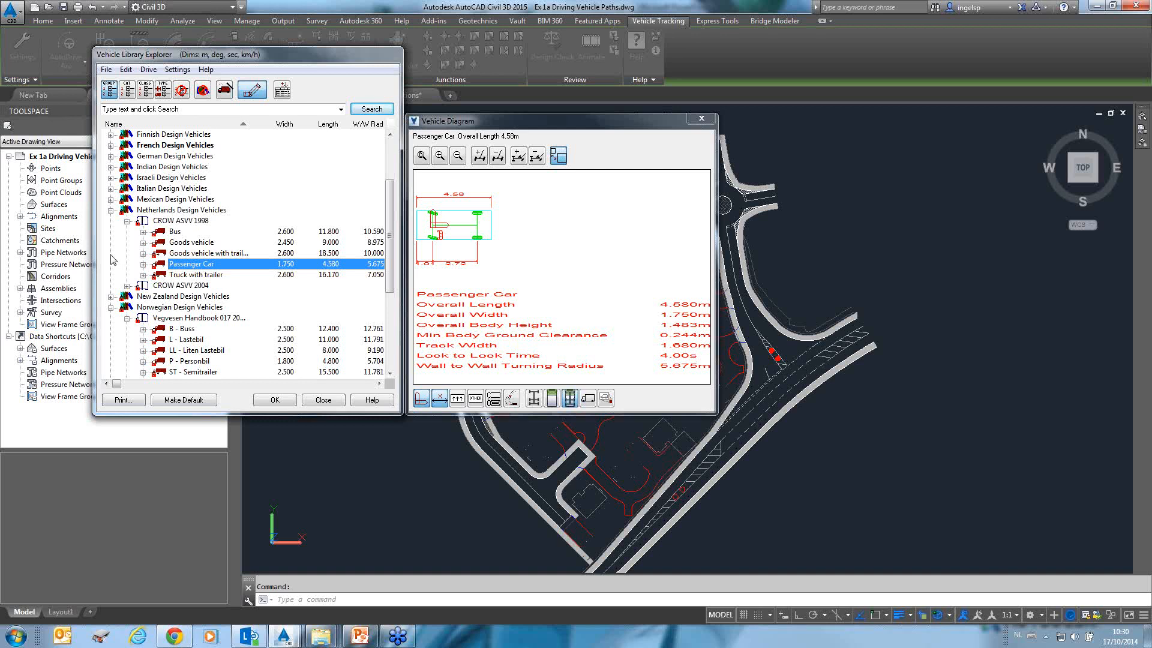
# Open Specialist Vehicles' abnormal load vehicles and preview the Abnormal Load Carrier and Lowboy Tractor / Trailer.
pyautogui.click(110, 210)
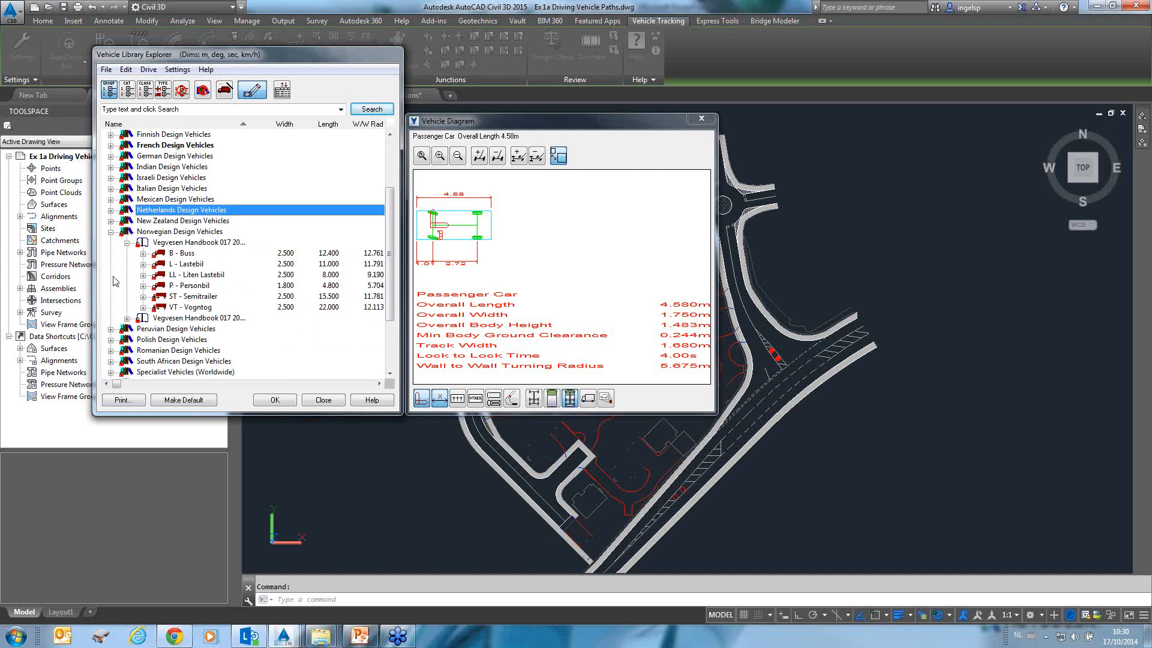
pyautogui.click(111, 232)
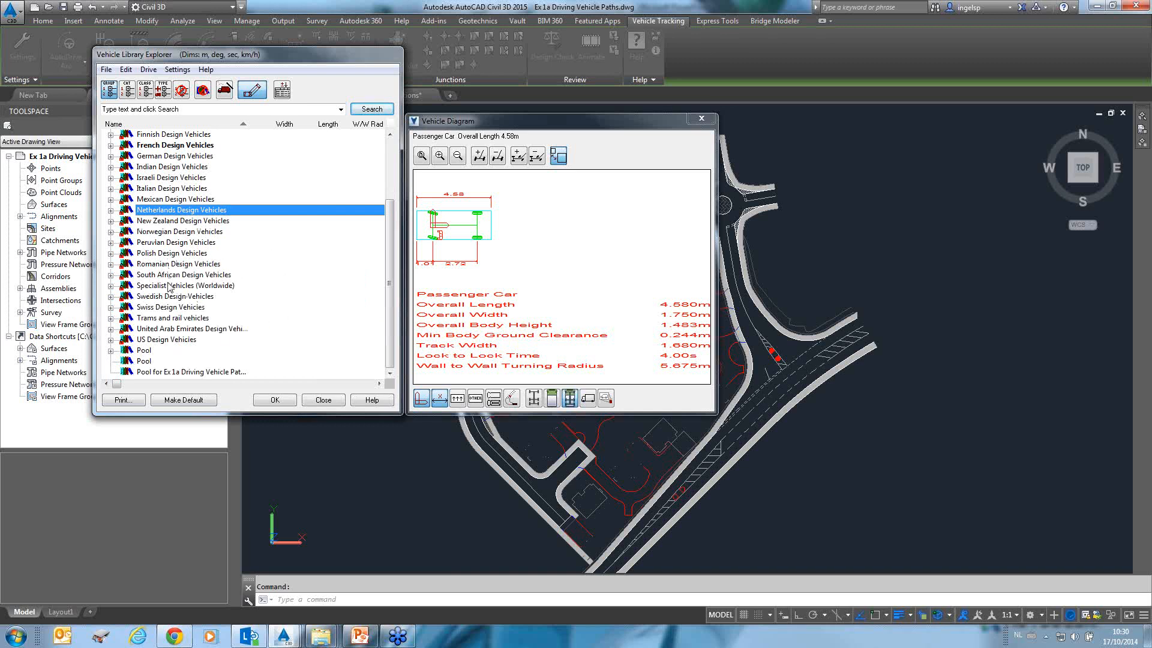
pyautogui.click(111, 287)
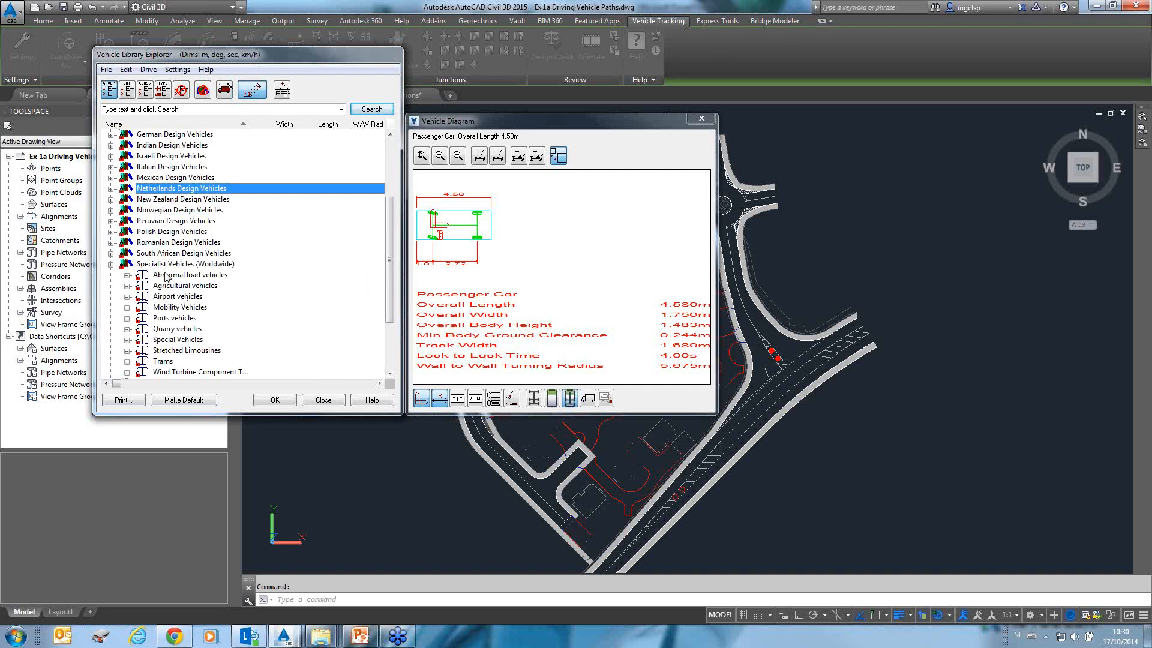
pyautogui.click(165, 274)
pyautogui.click(127, 274)
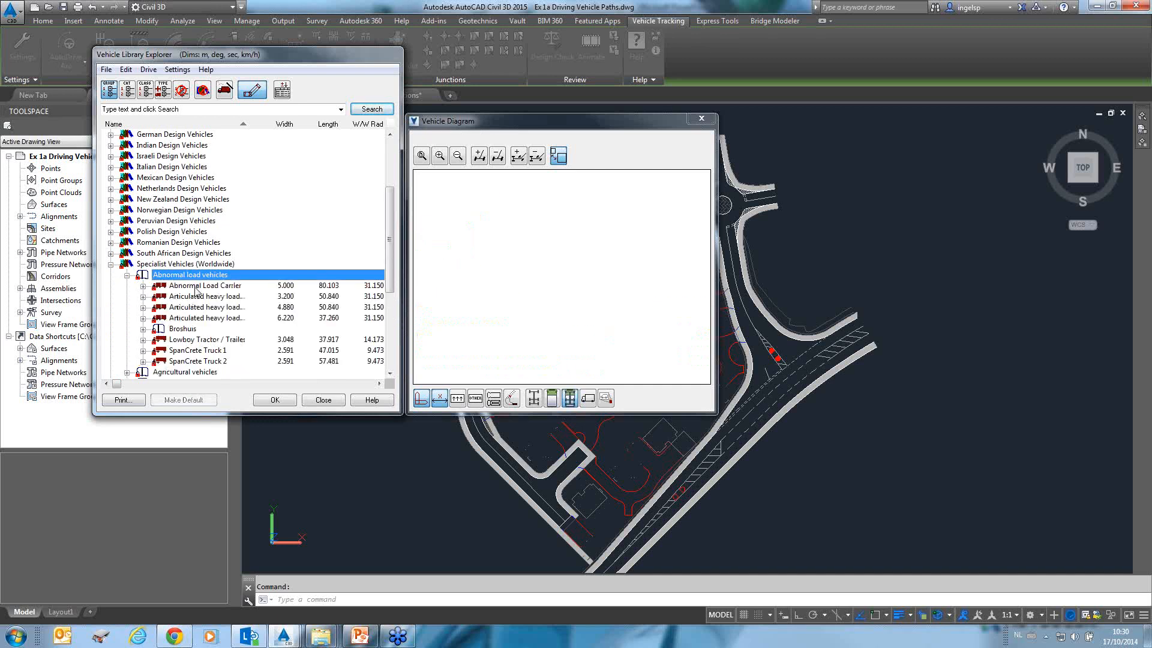
pyautogui.click(195, 285)
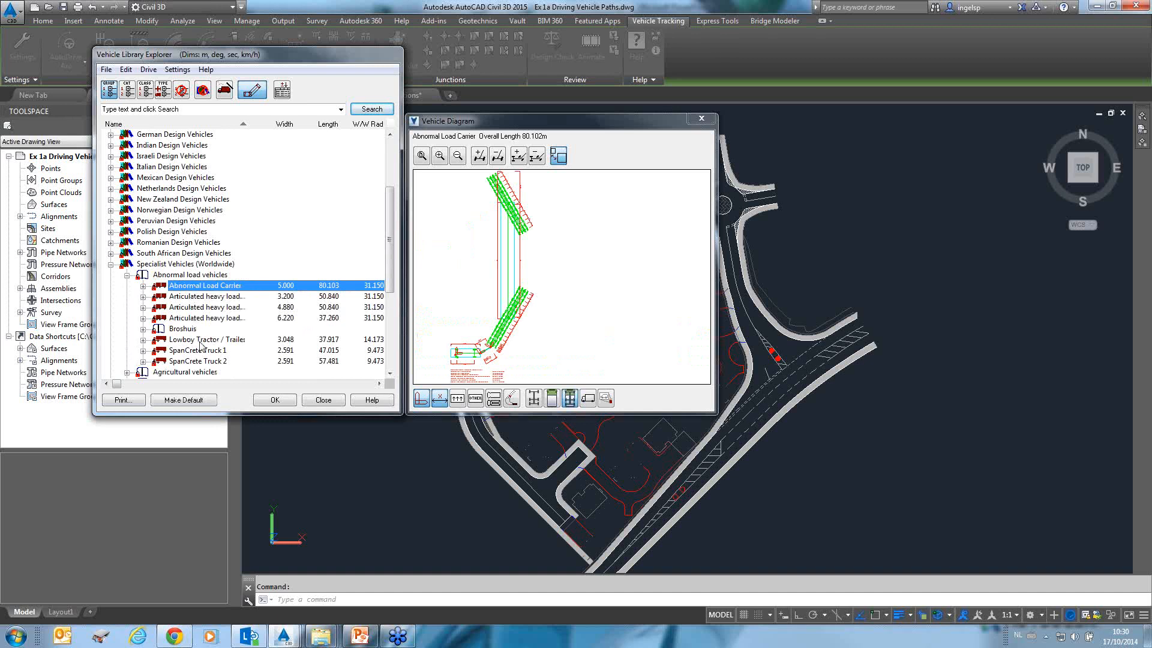
pyautogui.click(201, 341)
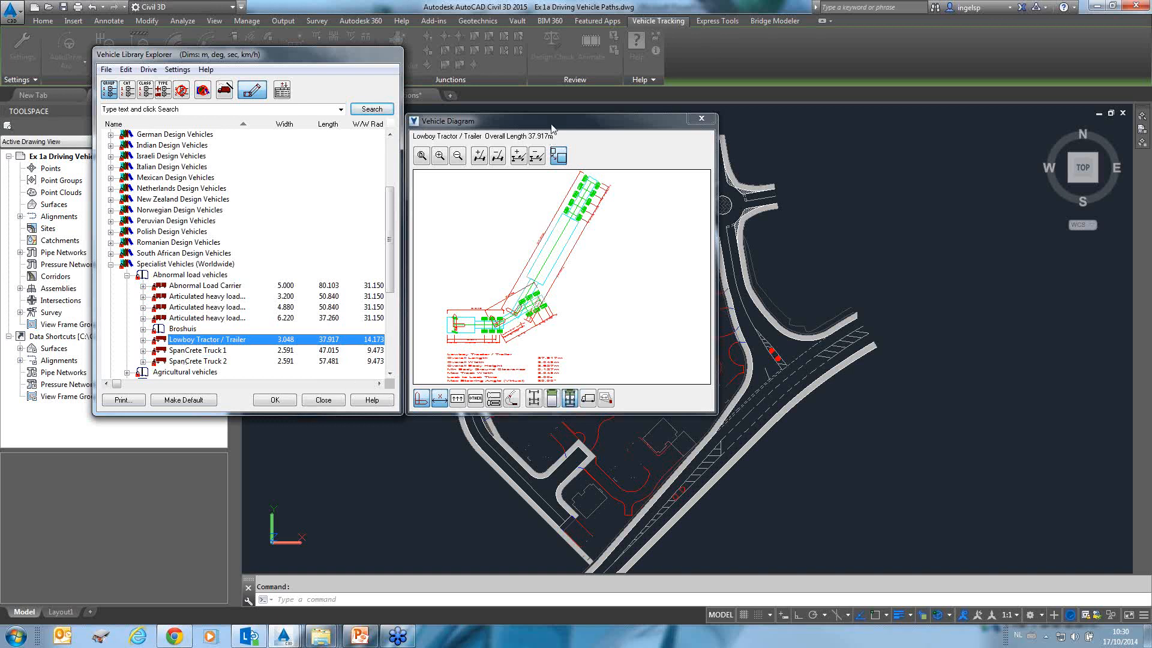
# Enlarge the Vehicle Diagram window and switch the Lowboy Tractor / Trailer preview between side elevation and plan views.
pyautogui.moveTo(553, 130); pyautogui.dragTo(554, 122)
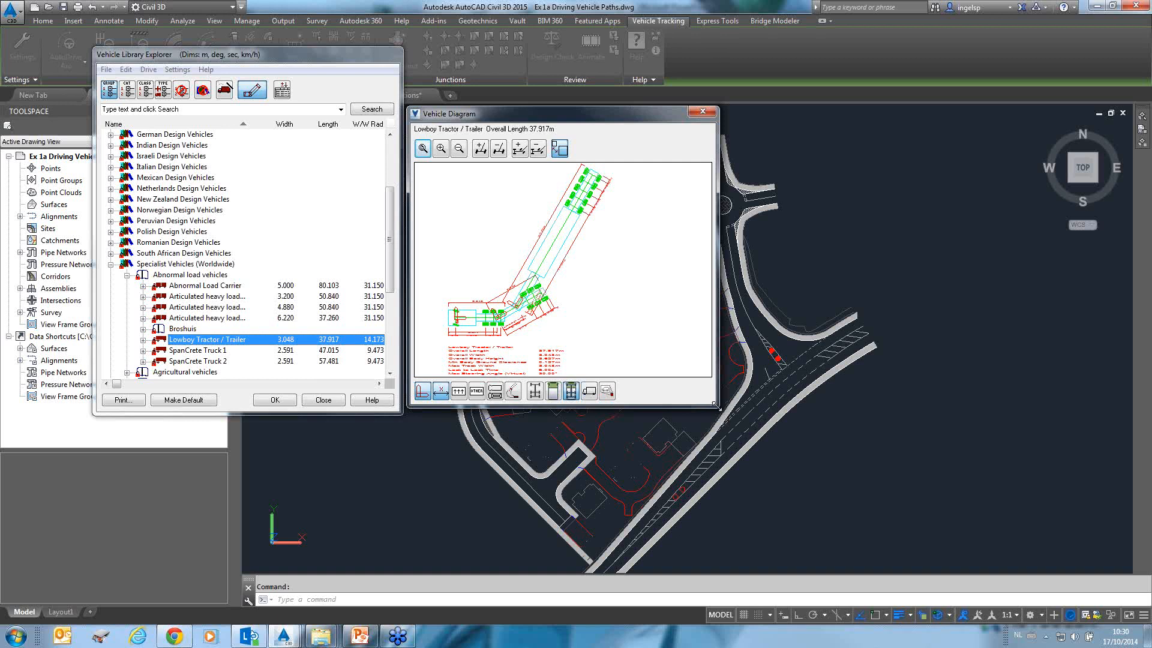
pyautogui.moveTo(716, 406); pyautogui.dragTo(889, 487)
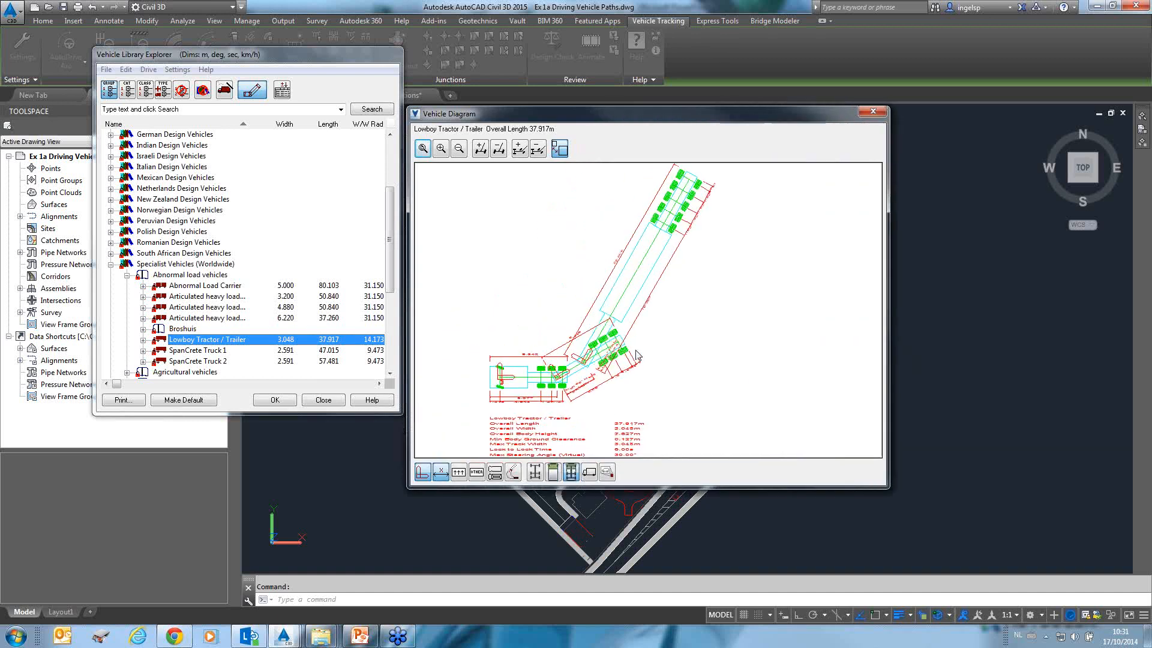
pyautogui.click(593, 475)
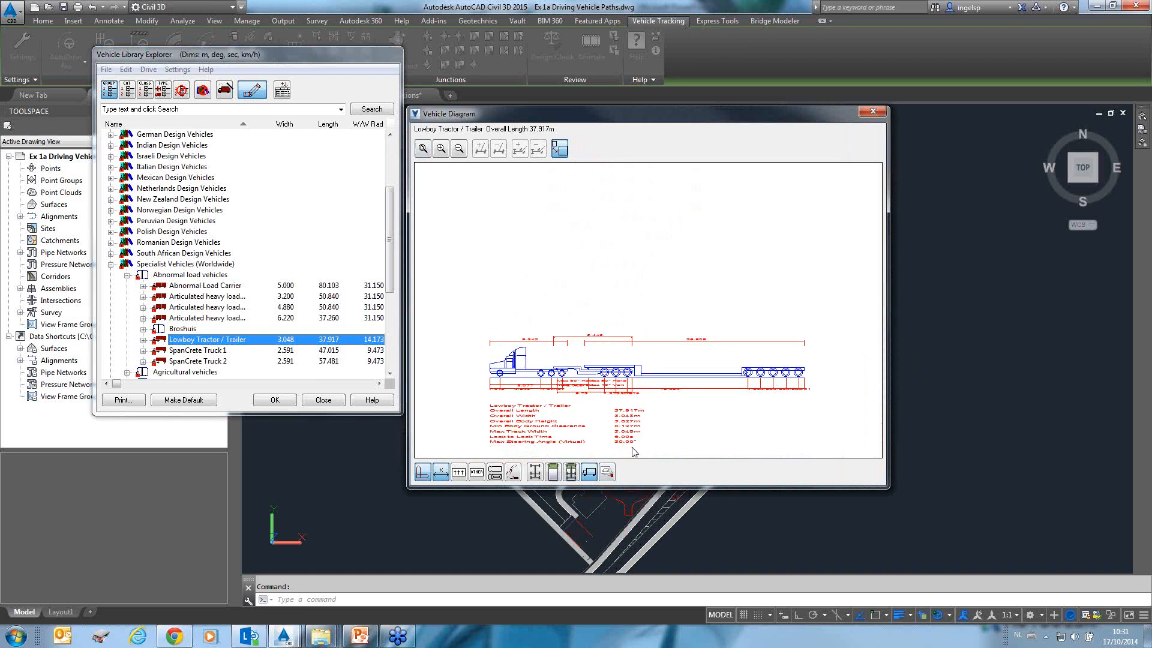
pyautogui.click(570, 473)
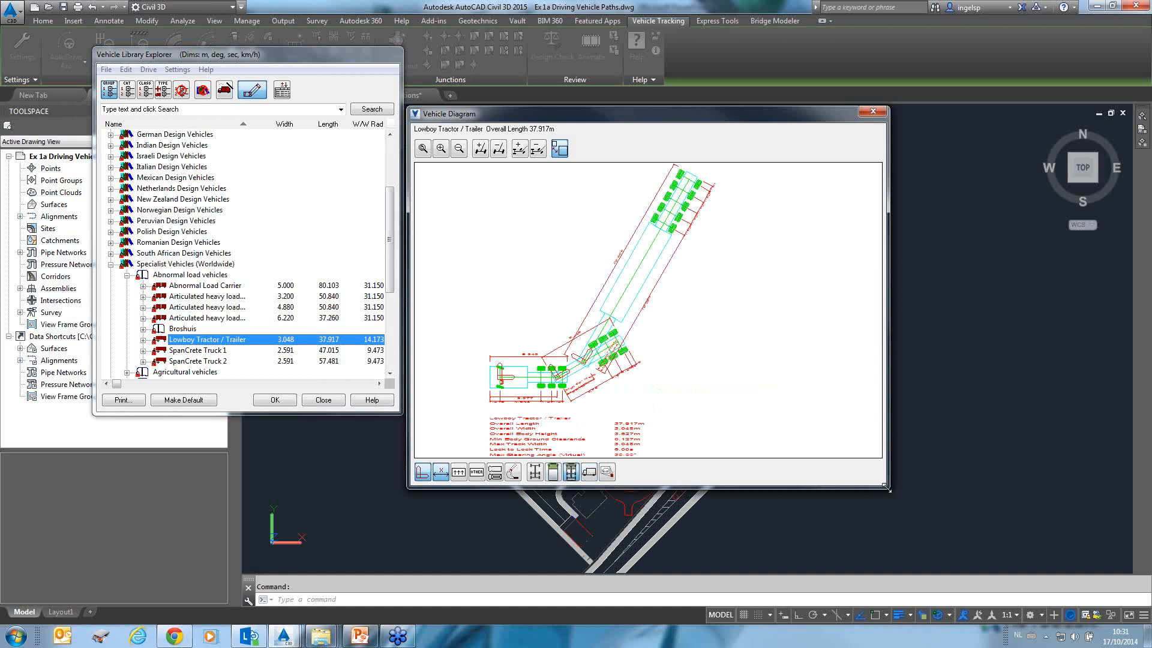
pyautogui.moveTo(887, 488); pyautogui.dragTo(827, 407)
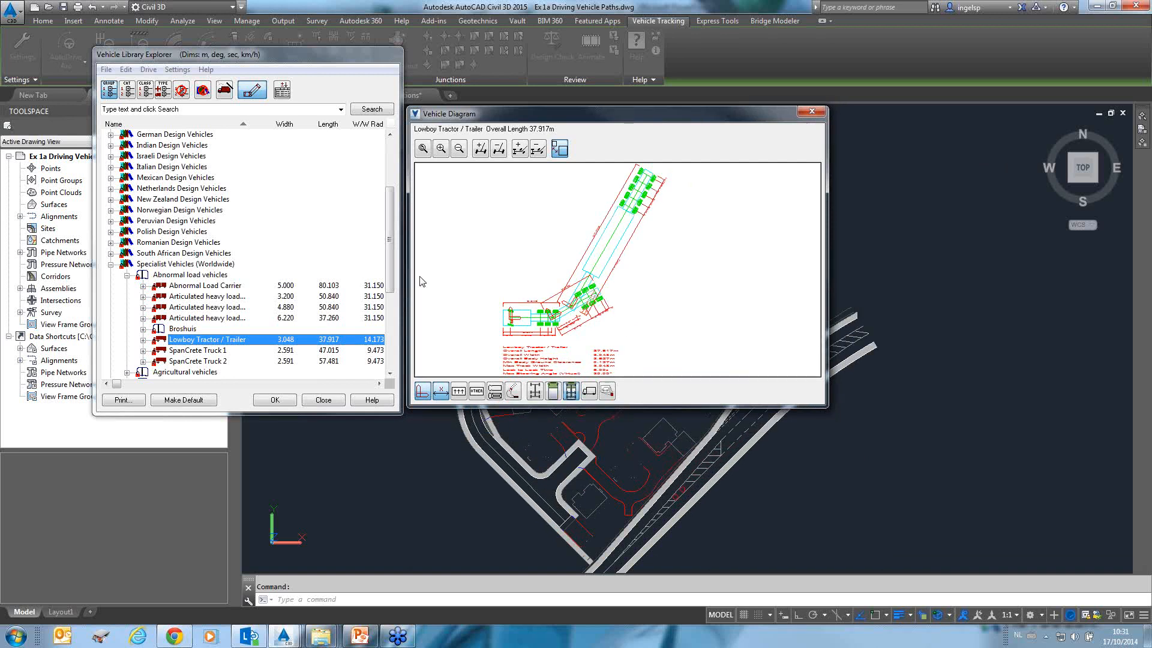
# Expand the Netherlands CROW ASVV 1998 Goods vehicle with trailer and preview each of its variants.
pyautogui.moveTo(393, 258); pyautogui.dragTo(388, 205)
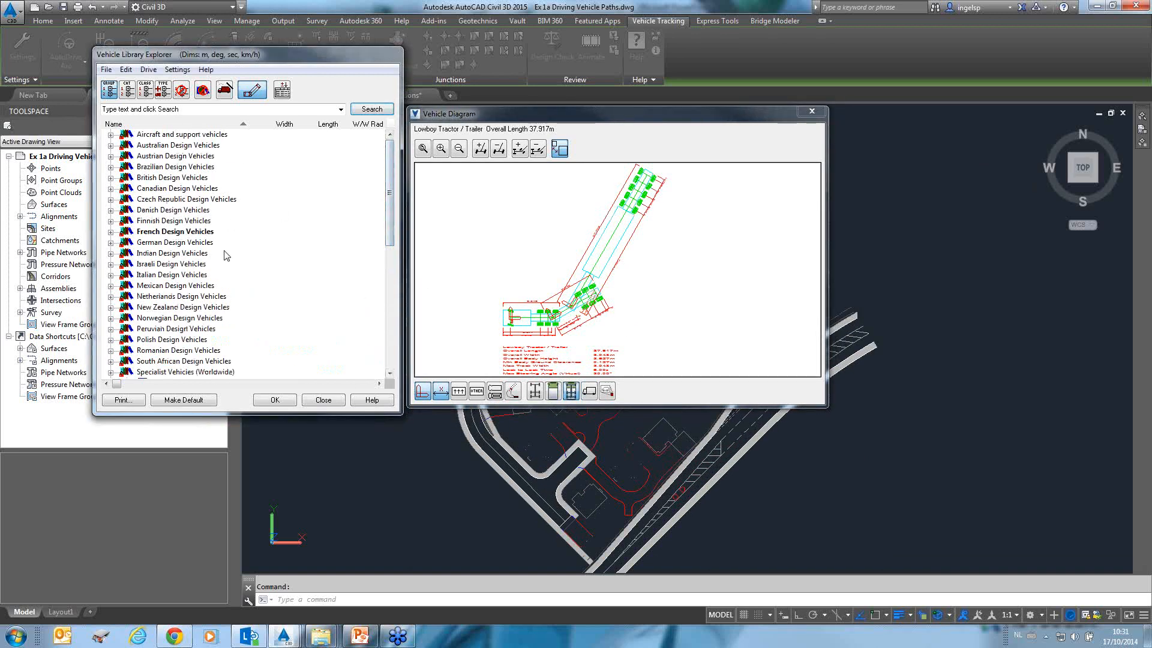
pyautogui.click(110, 296)
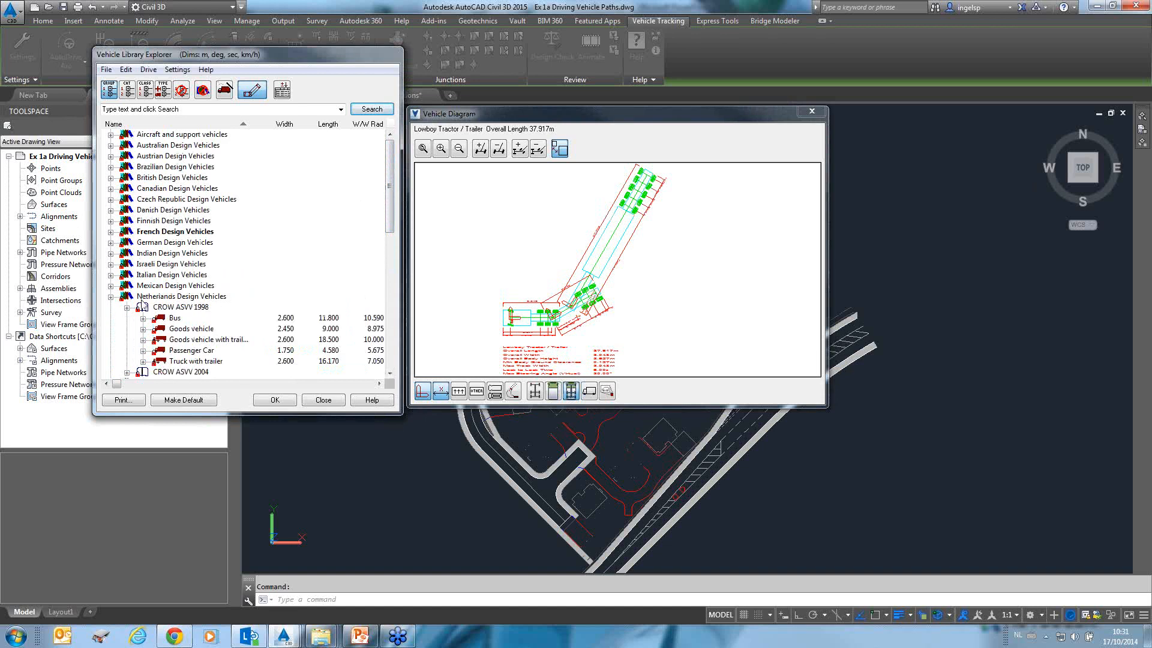
pyautogui.click(192, 339)
pyautogui.click(143, 339)
pyautogui.click(203, 351)
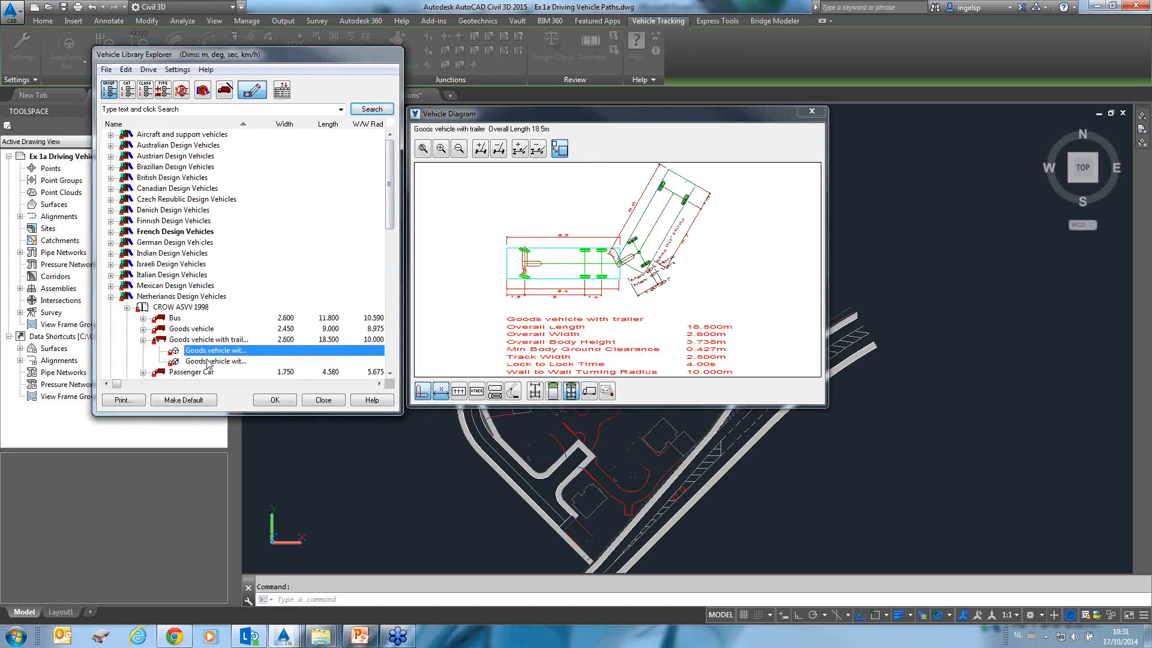
pyautogui.click(212, 361)
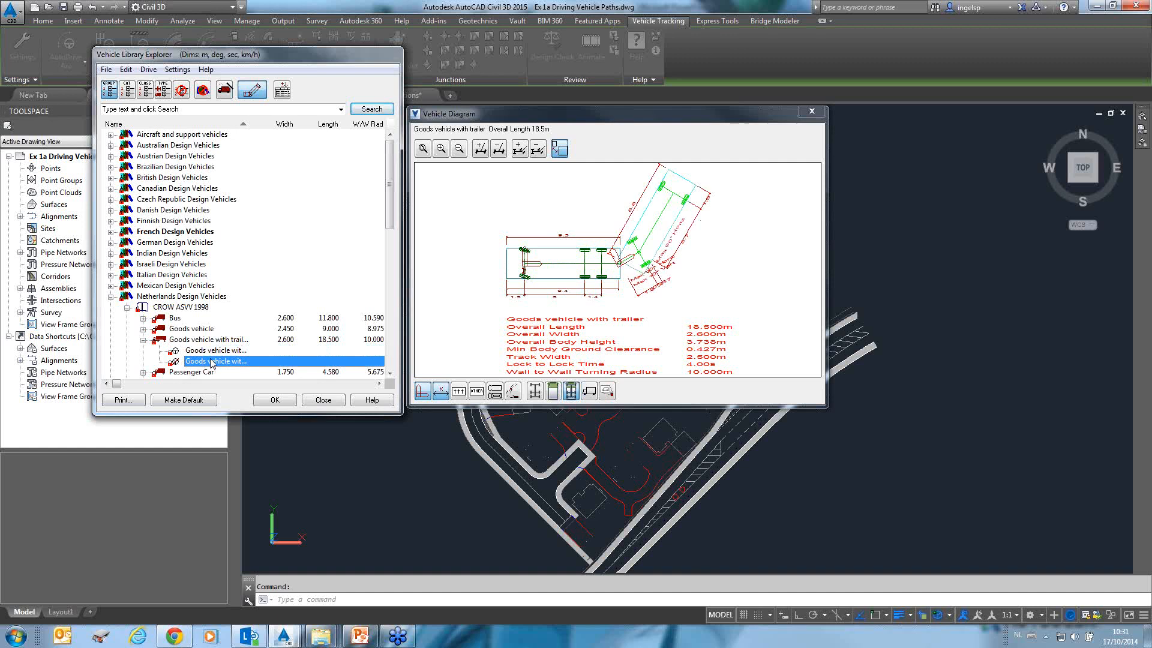
# Expand the Netherlands Goods vehicle and preview its tractor variant.
pyautogui.click(186, 329)
pyautogui.click(144, 329)
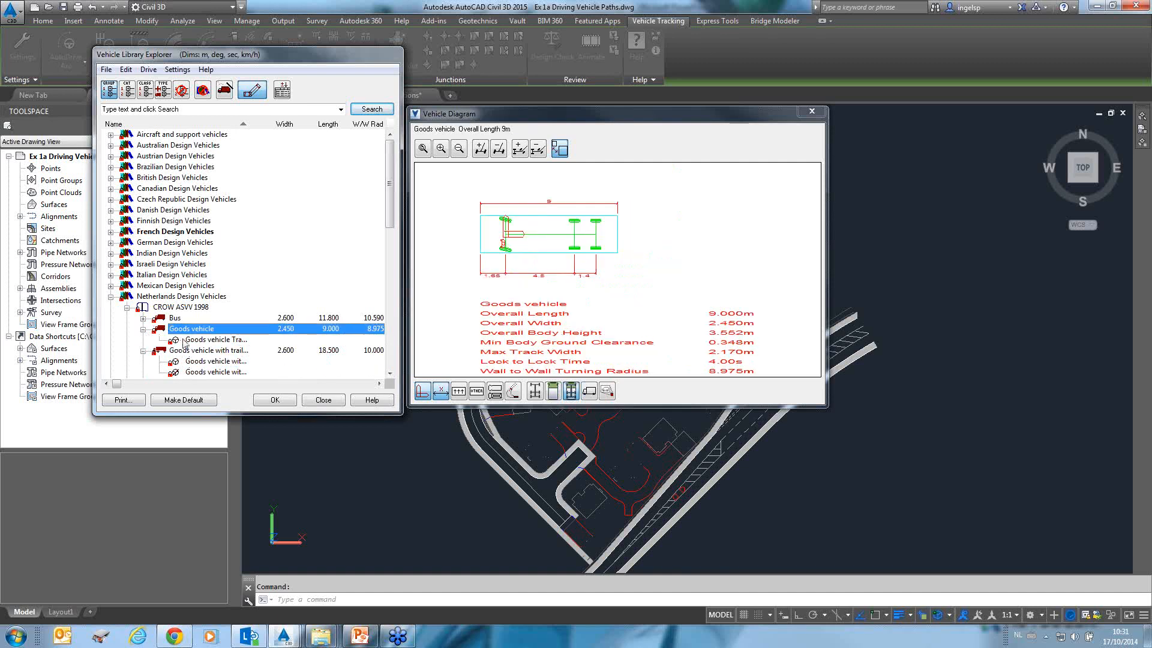
pyautogui.click(214, 339)
# Expand Truck with trailer and choose its first variant as the vehicle for the drawing.
pyautogui.scroll(-3, 203, 360)
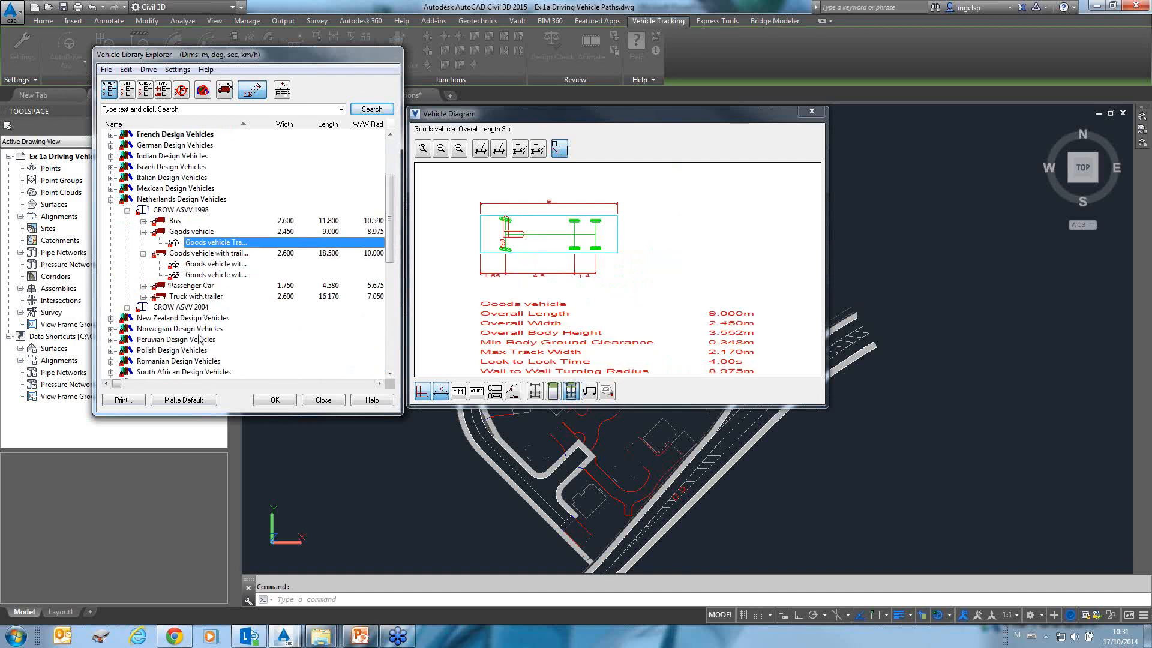
pyautogui.click(143, 296)
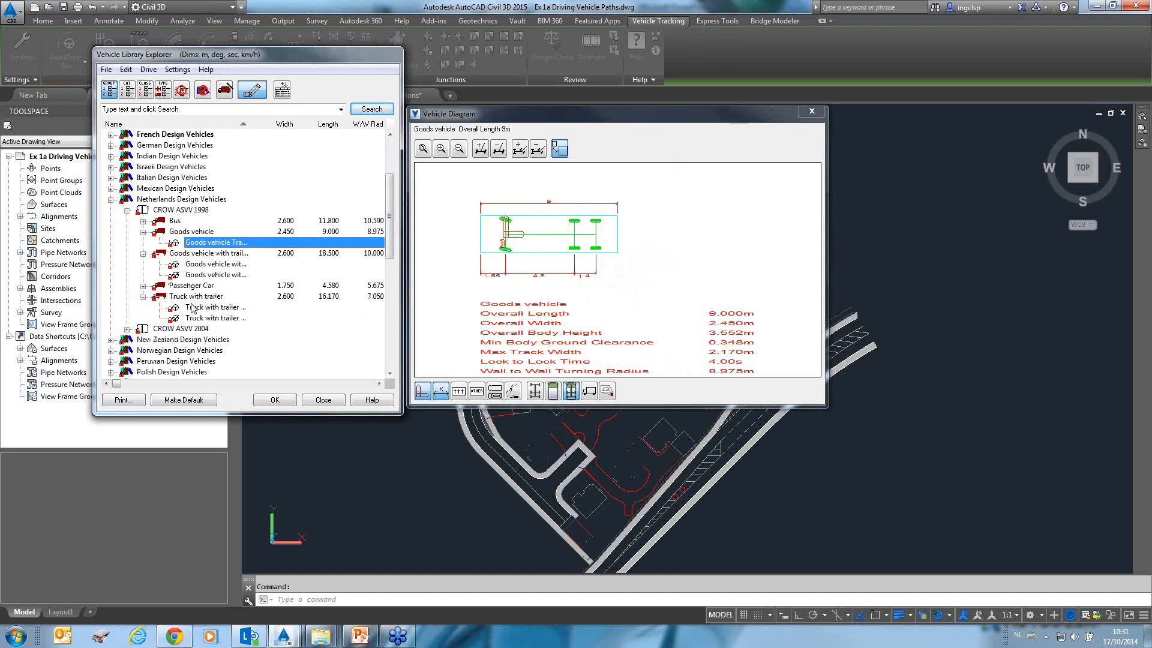
pyautogui.click(198, 307)
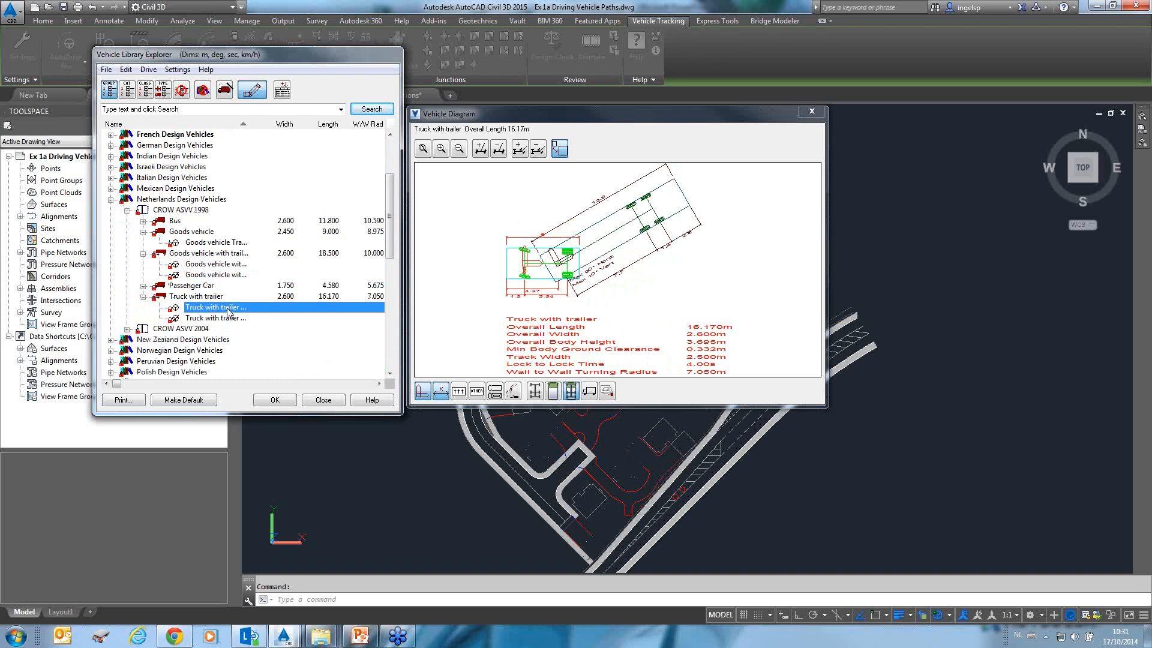
pyautogui.doubleClick(228, 309)
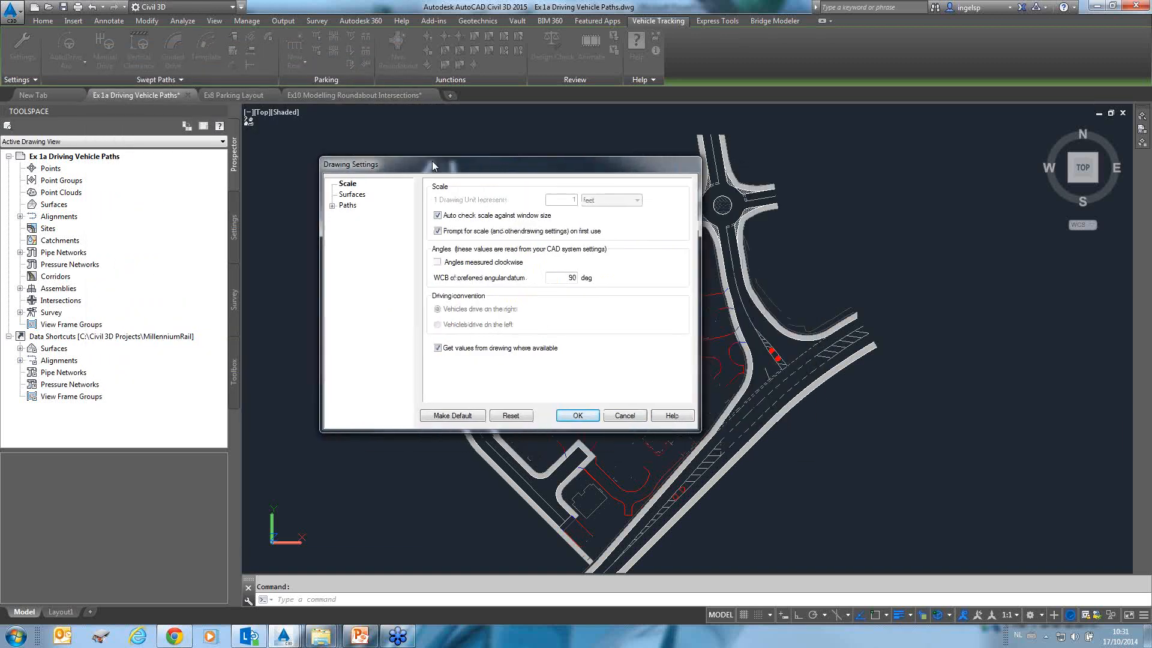
# Review the Drawing Settings pages for scale, surfaces and path layers, and accept them.
pyautogui.moveTo(432, 161); pyautogui.dragTo(216, 136)
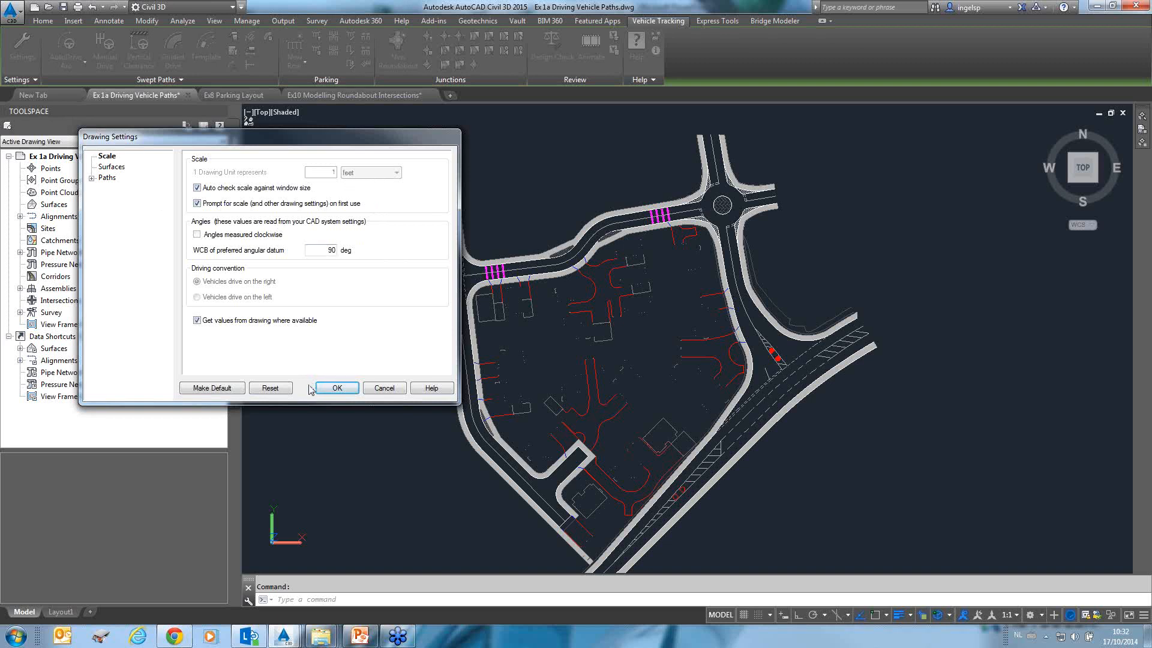
pyautogui.click(117, 169)
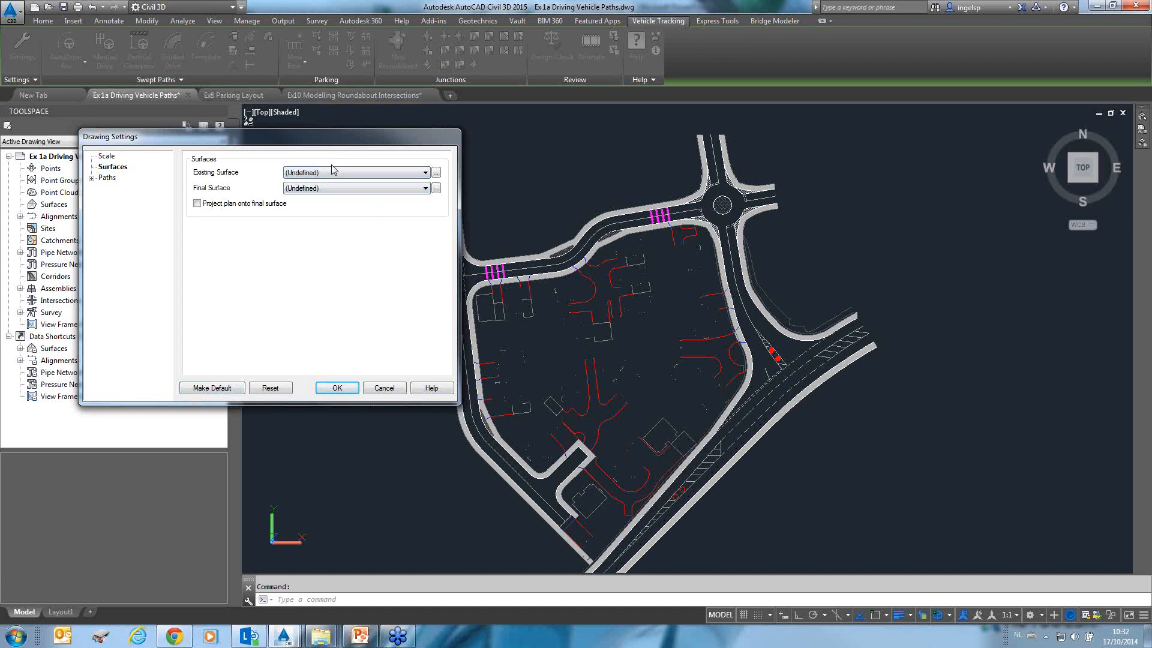
pyautogui.click(108, 178)
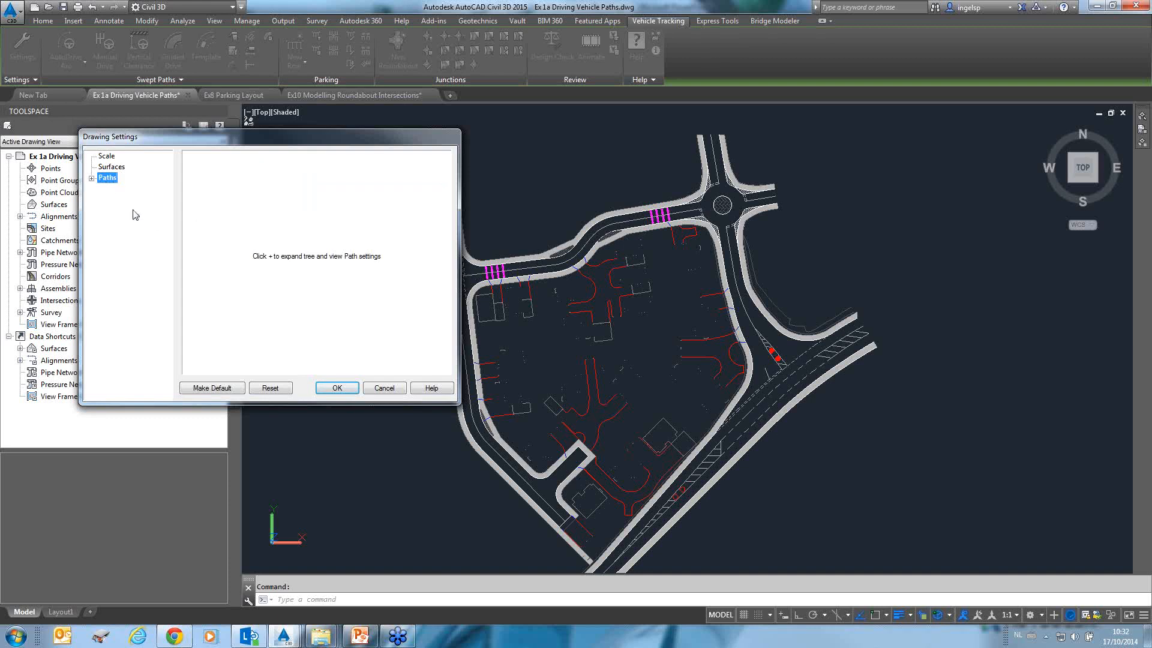
pyautogui.click(91, 178)
pyautogui.click(123, 189)
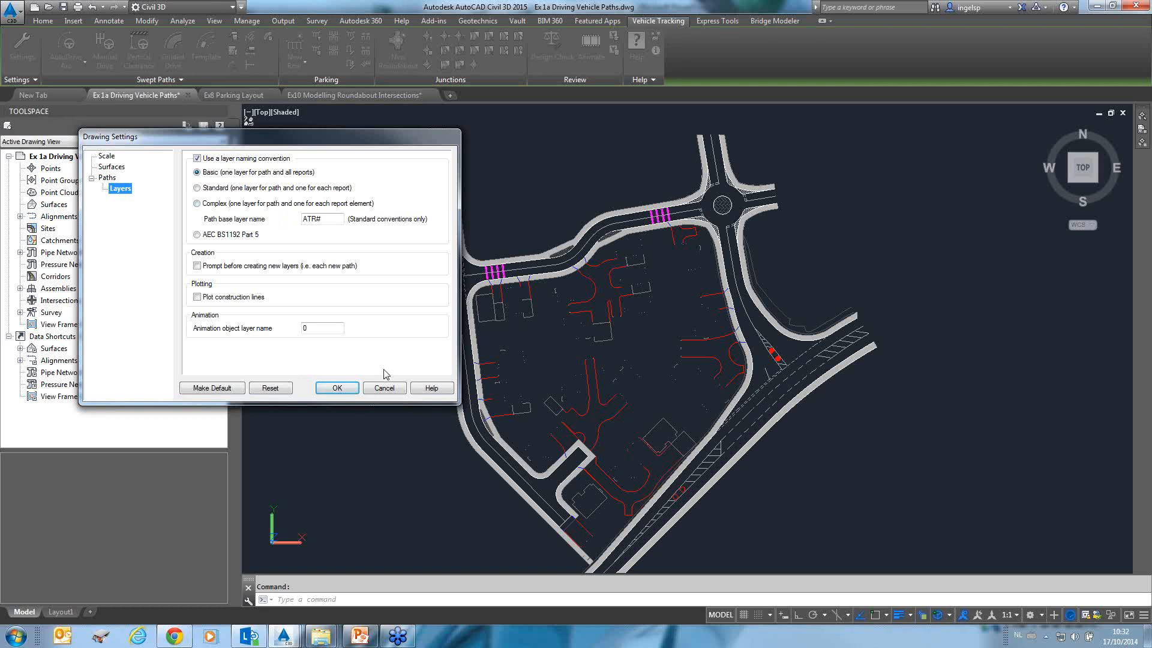
pyautogui.click(337, 388)
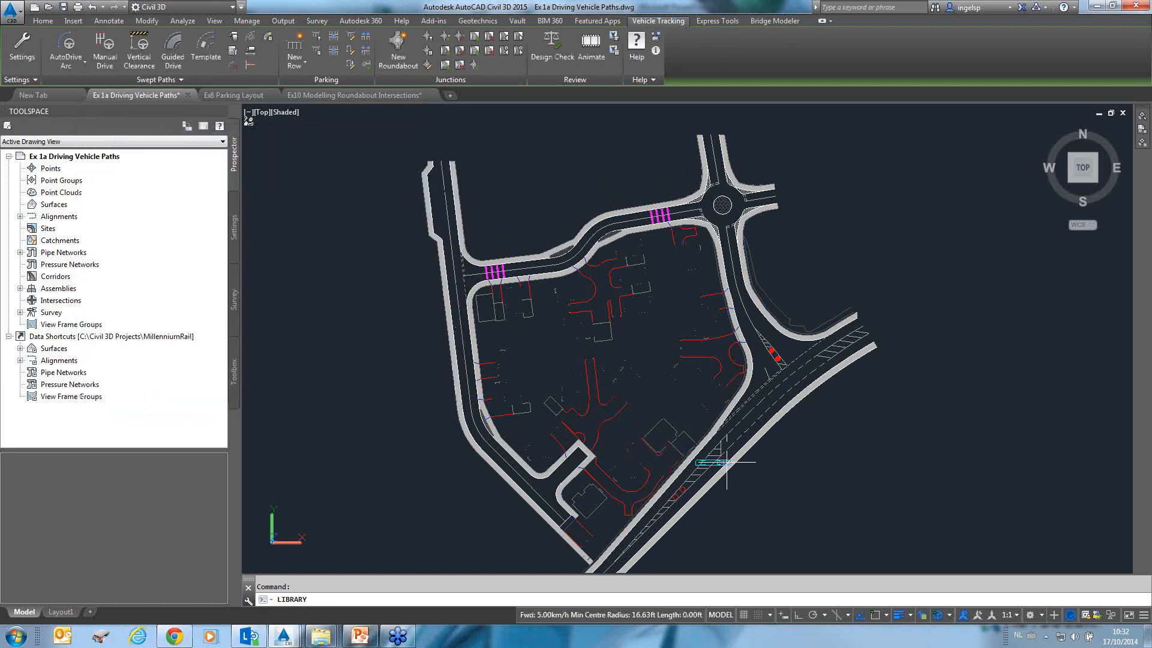
# Place the Truck with trailer in the lane of the lower road, orient it along the road, and proceed.
pyautogui.scroll(4, 707, 458)
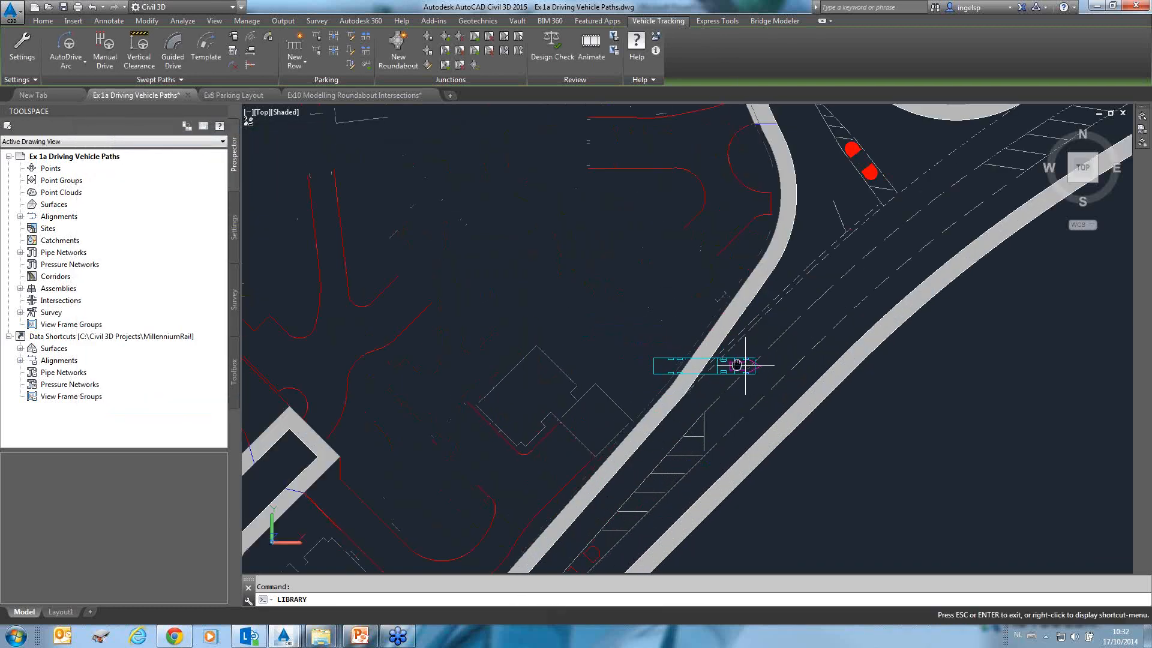
pyautogui.moveTo(740, 360)
pyautogui.mouseDown(button='middle')
pyautogui.moveTo(664, 329)
pyautogui.moveTo(610, 180)
pyautogui.mouseUp(button='middle')
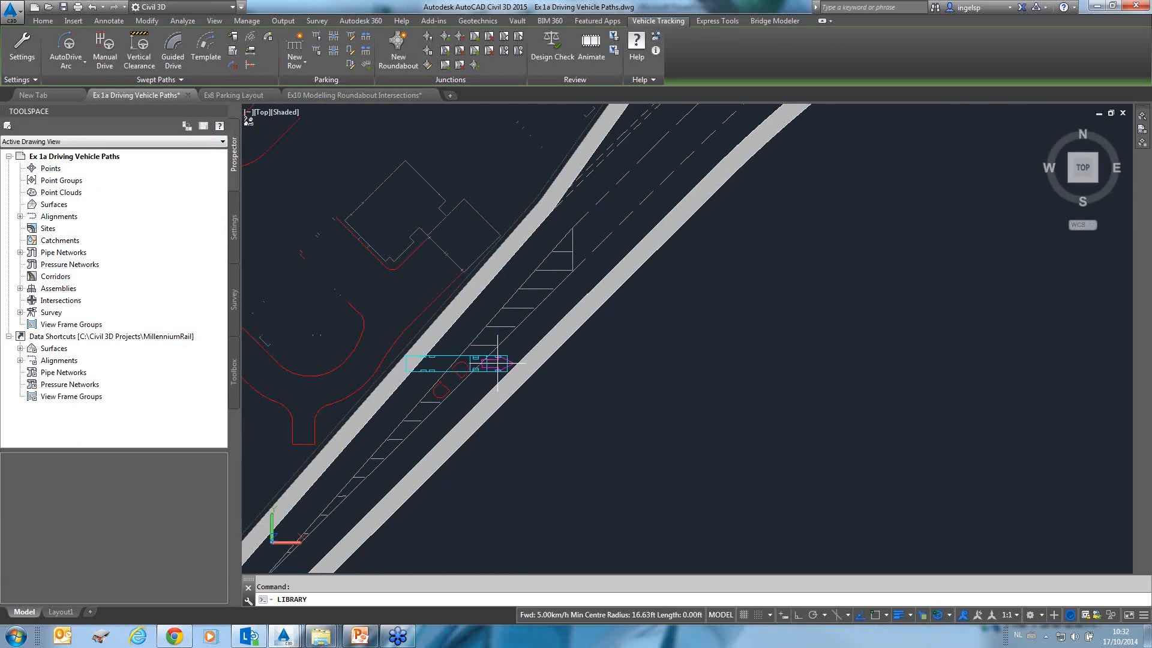
pyautogui.click(501, 360)
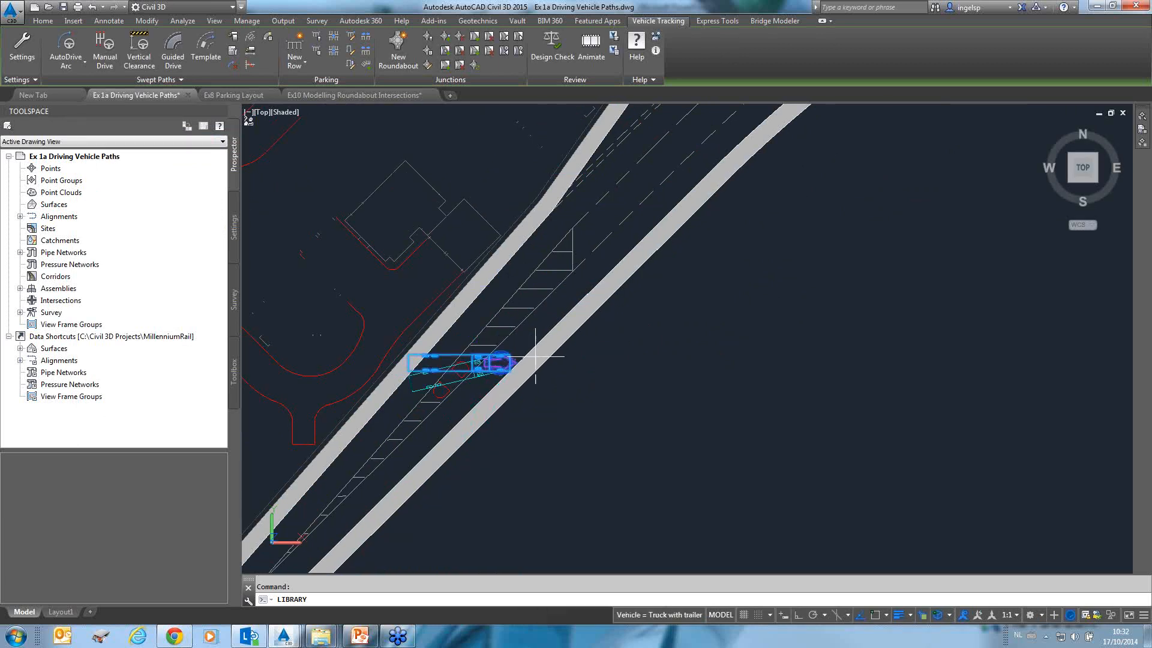
pyautogui.click(577, 286)
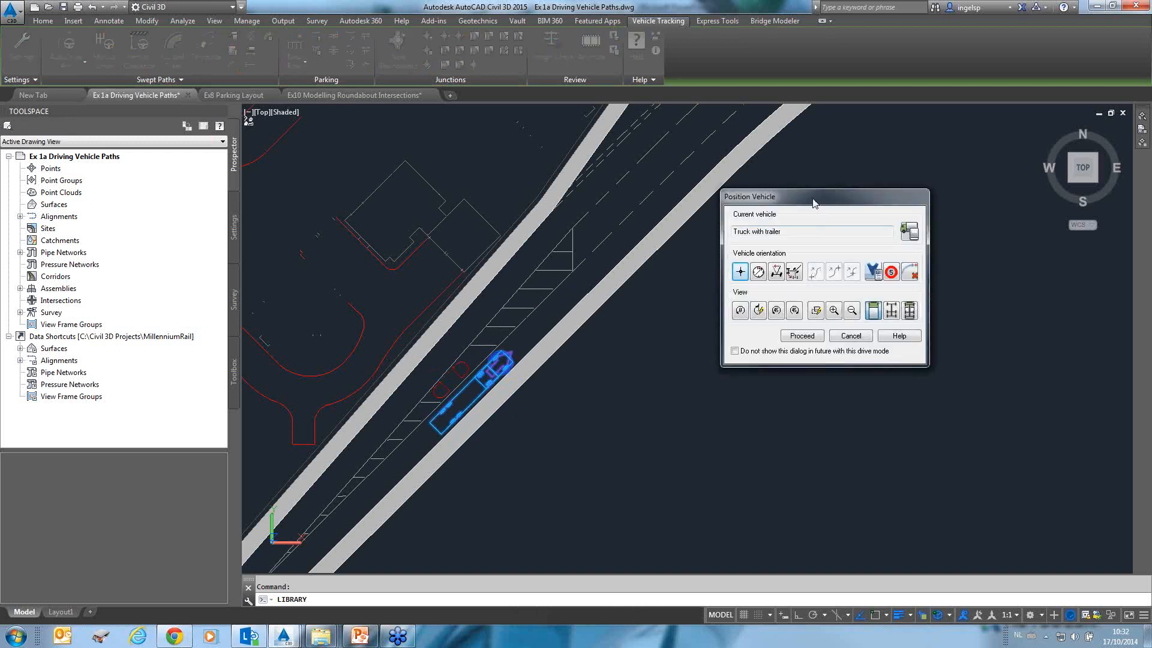
pyautogui.moveTo(814, 204); pyautogui.dragTo(823, 246)
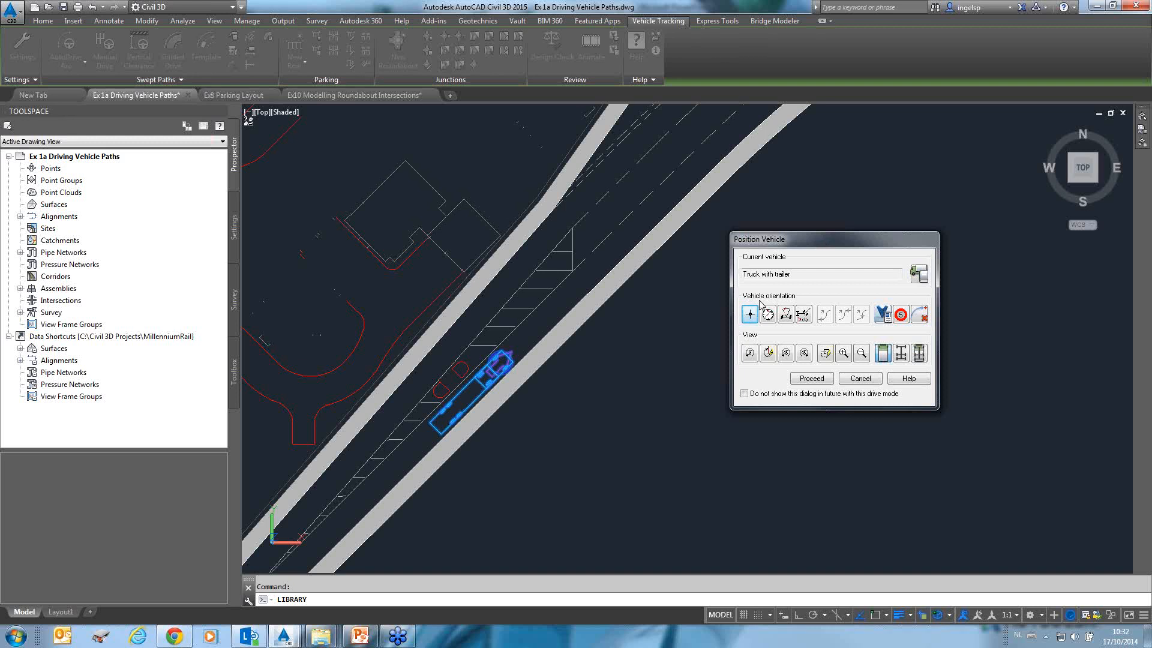
pyautogui.click(817, 380)
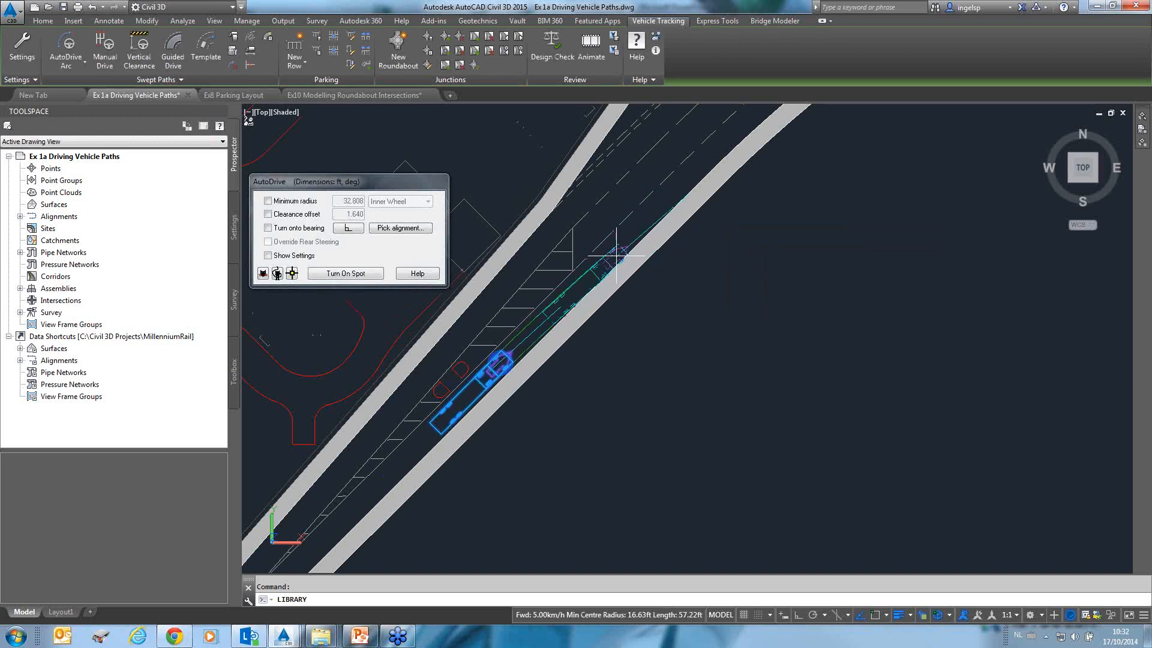
# Drive the truck with trailer forward along the lane using AutoDrive.
pyautogui.moveTo(616, 257)
pyautogui.mouseDown(button='middle')
pyautogui.moveTo(663, 280)
pyautogui.moveTo(693, 353)
pyautogui.moveTo(665, 355)
pyautogui.mouseUp(button='middle')
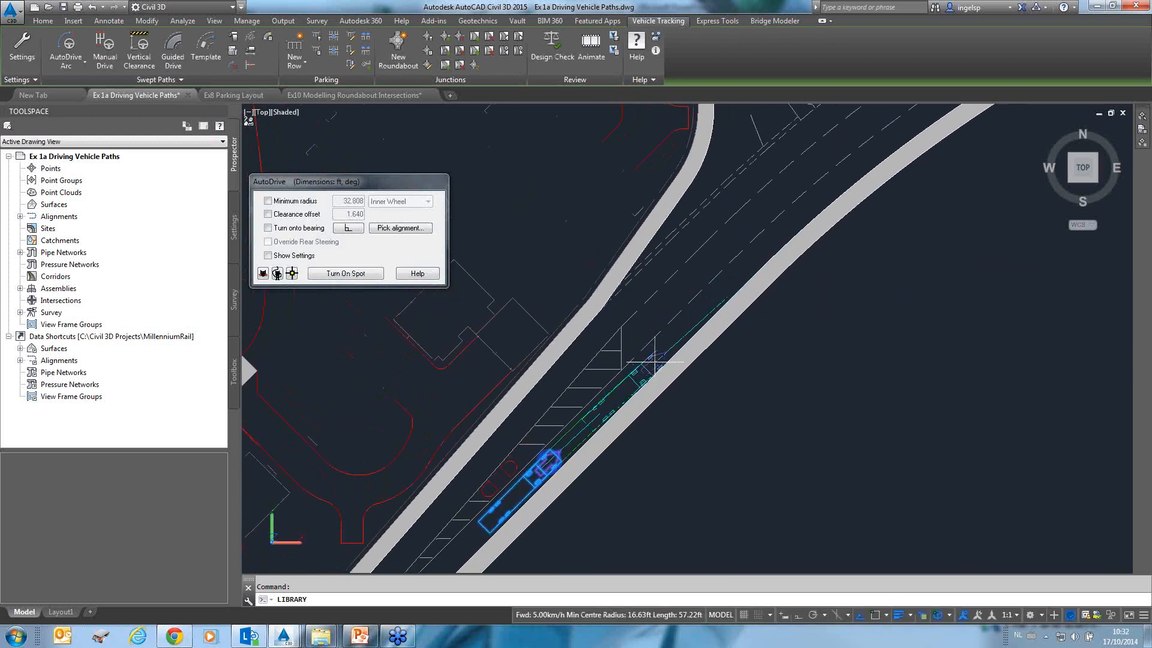
pyautogui.click(635, 375)
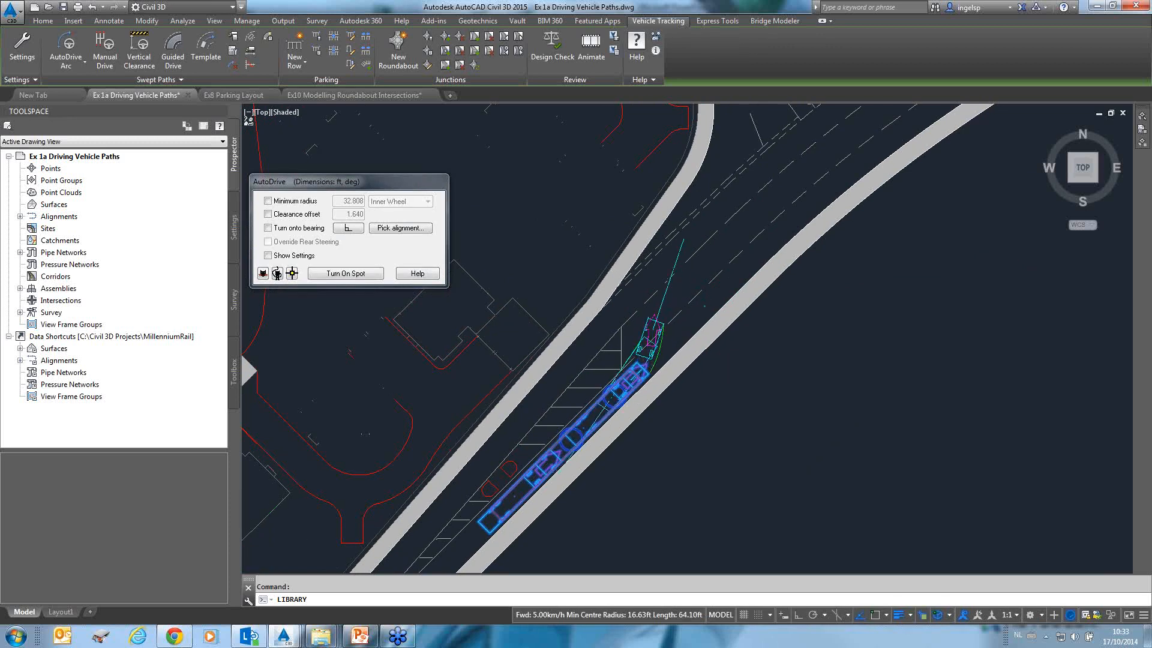
pyautogui.scroll(4, 655, 327)
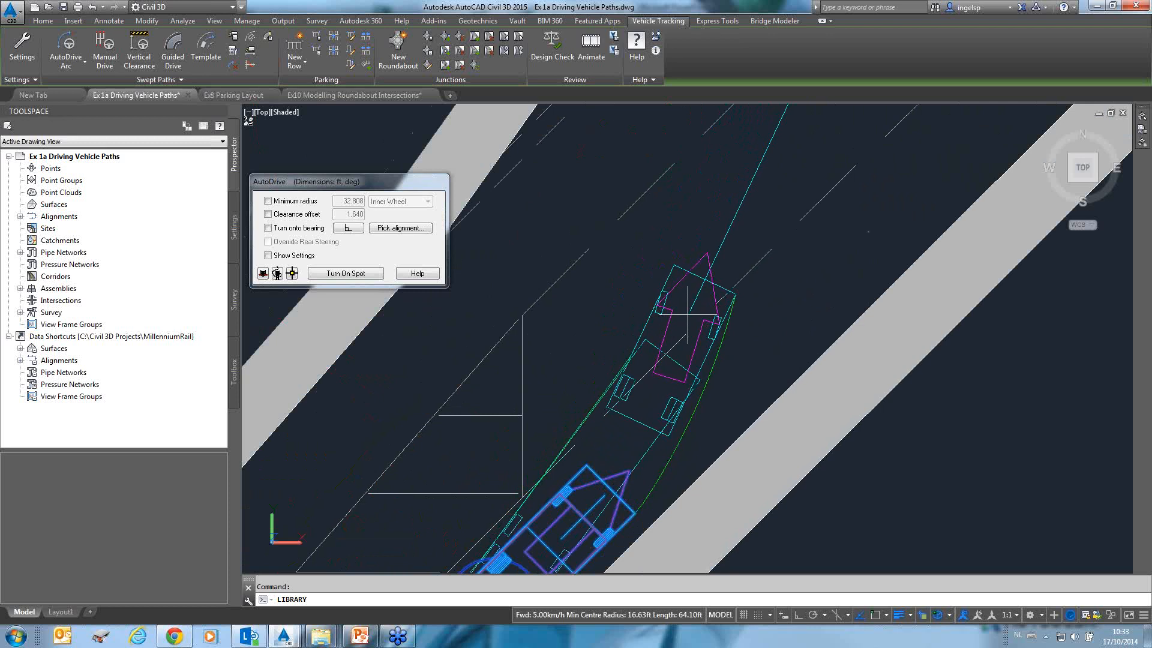
pyautogui.click(688, 315)
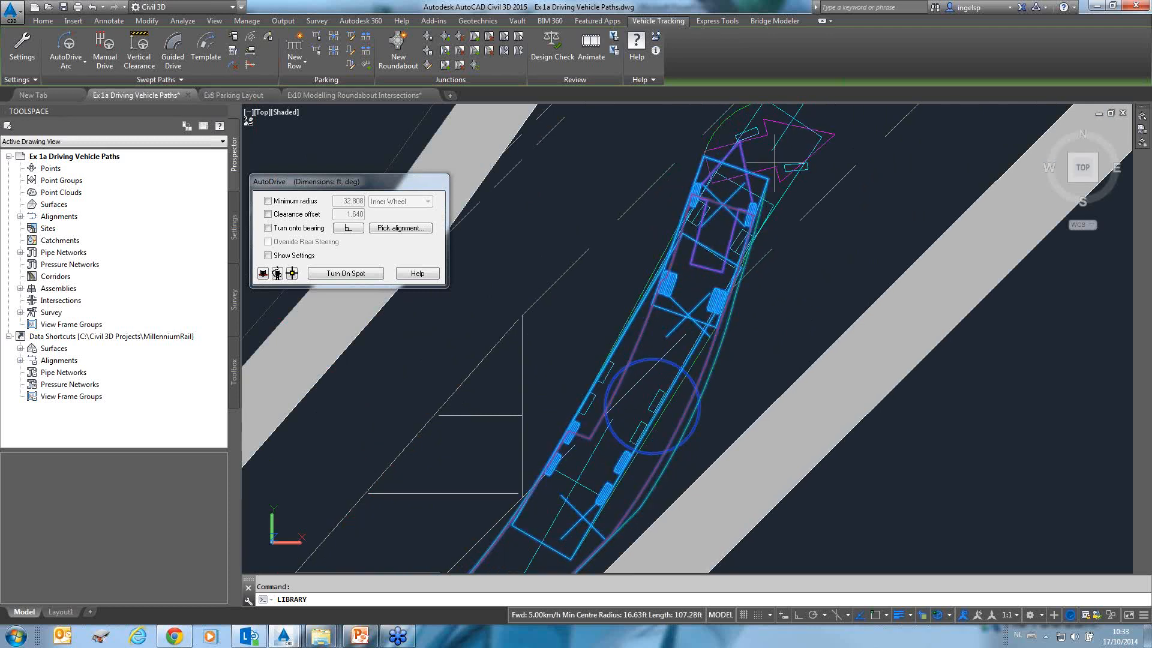
# Continue driving the truck with trailer forward along the lower road's lane toward the junction.
pyautogui.moveTo(774, 162); pyautogui.dragTo(516, 390, button='middle')
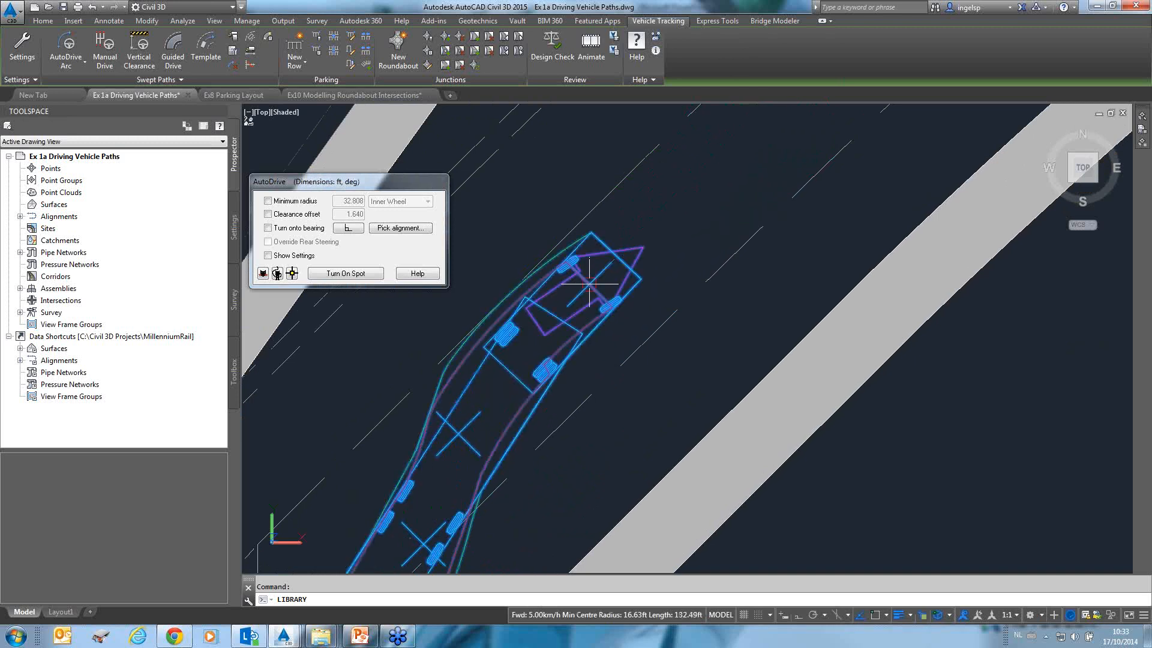
pyautogui.moveTo(673, 202); pyautogui.dragTo(553, 455, button='middle')
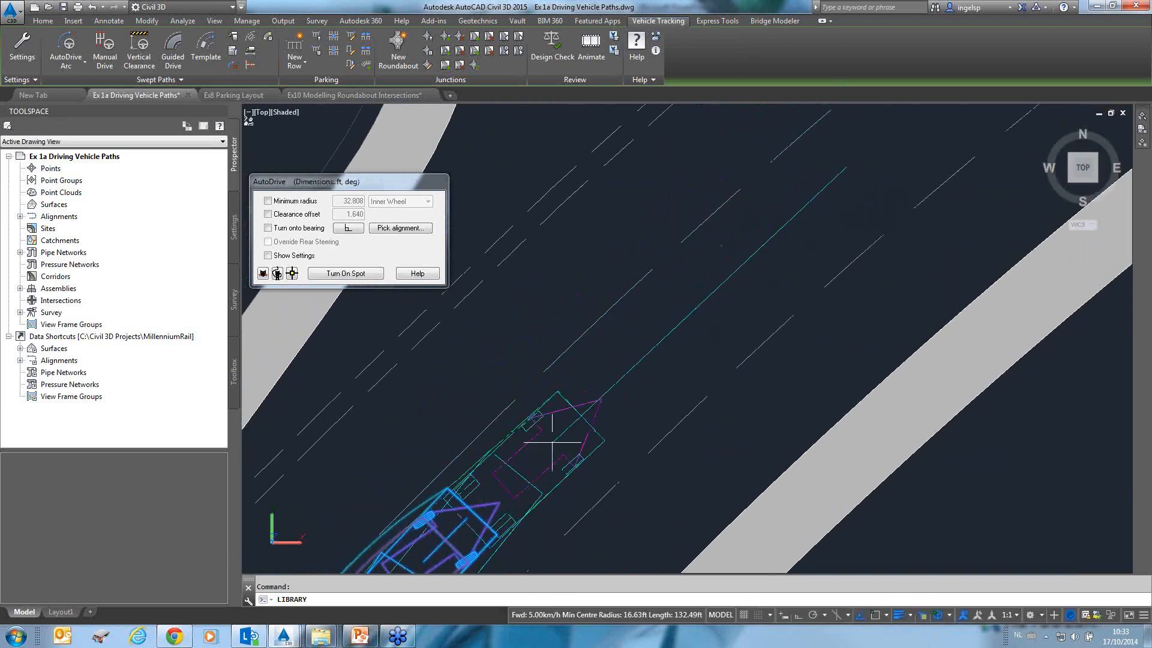
pyautogui.click(680, 325)
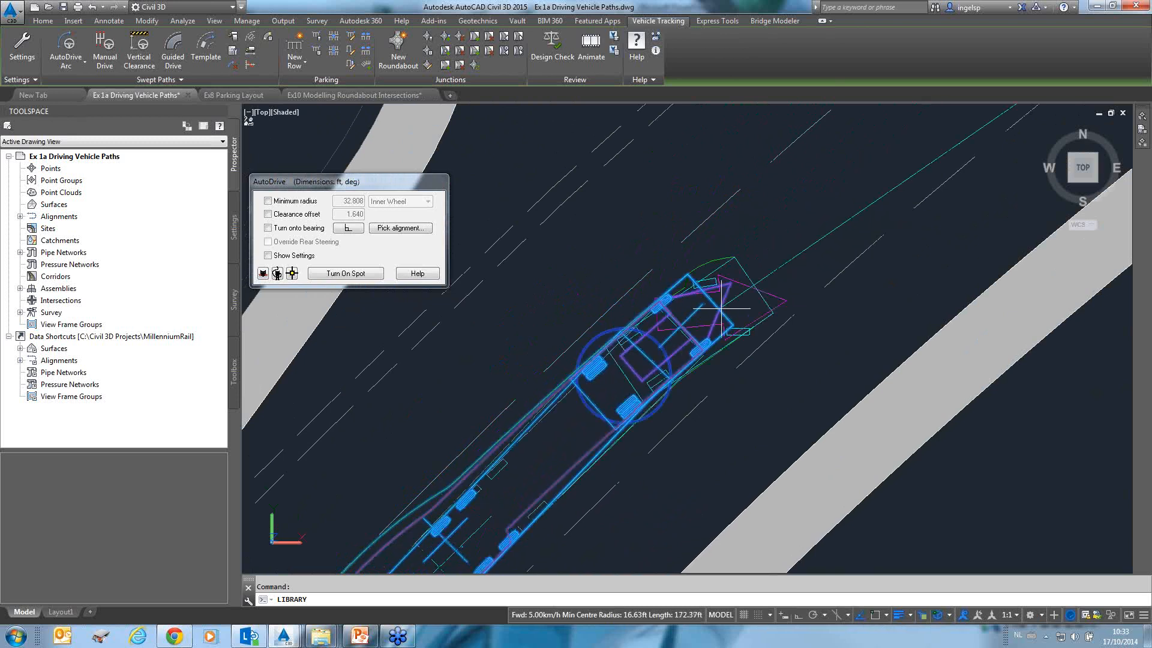
pyautogui.scroll(-2, 765, 277)
pyautogui.moveTo(764, 277); pyautogui.dragTo(652, 474, button='middle')
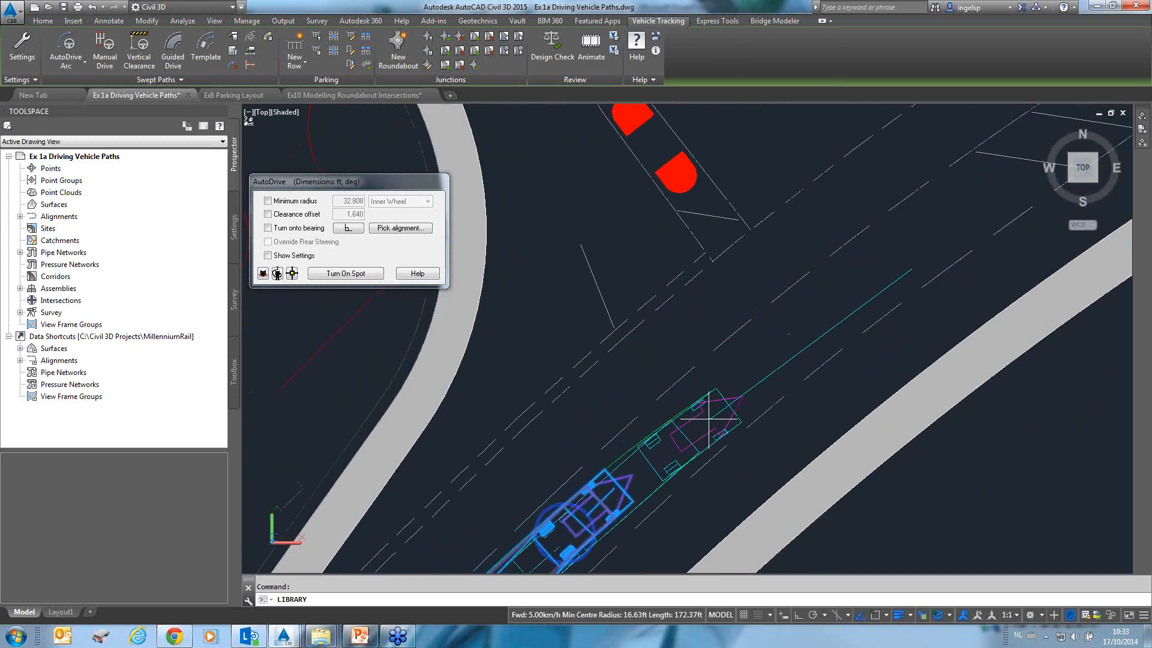
pyautogui.scroll(-3, 810, 336)
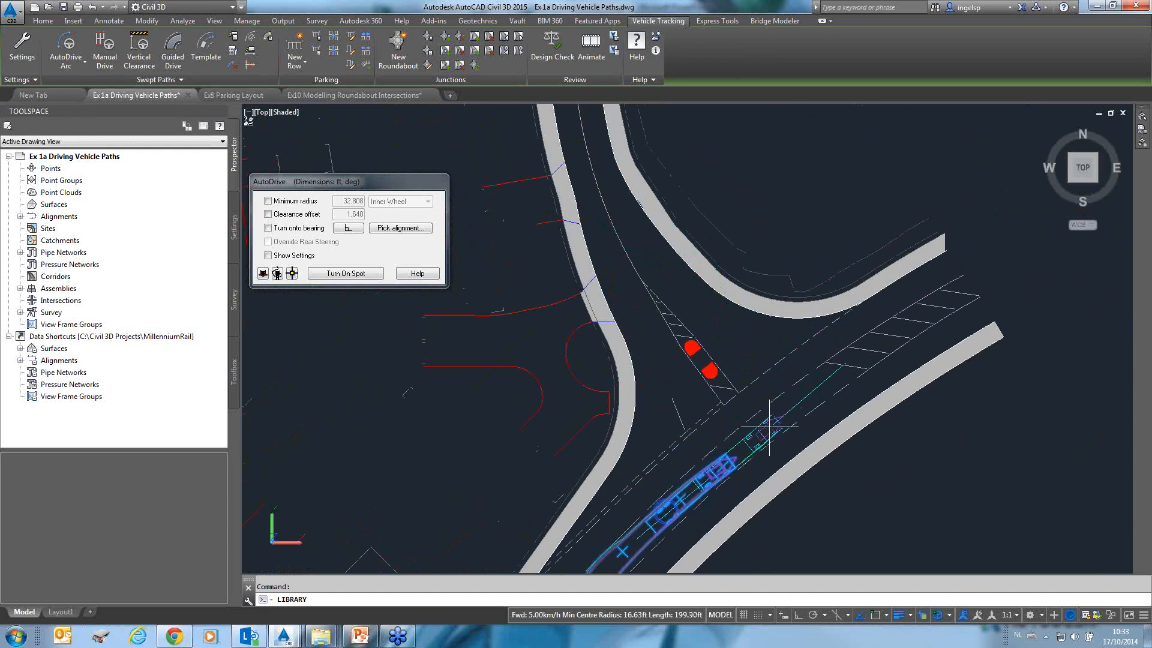
# Turn the truck left into the side road at the junction and drive it up that road.
pyautogui.click(772, 422)
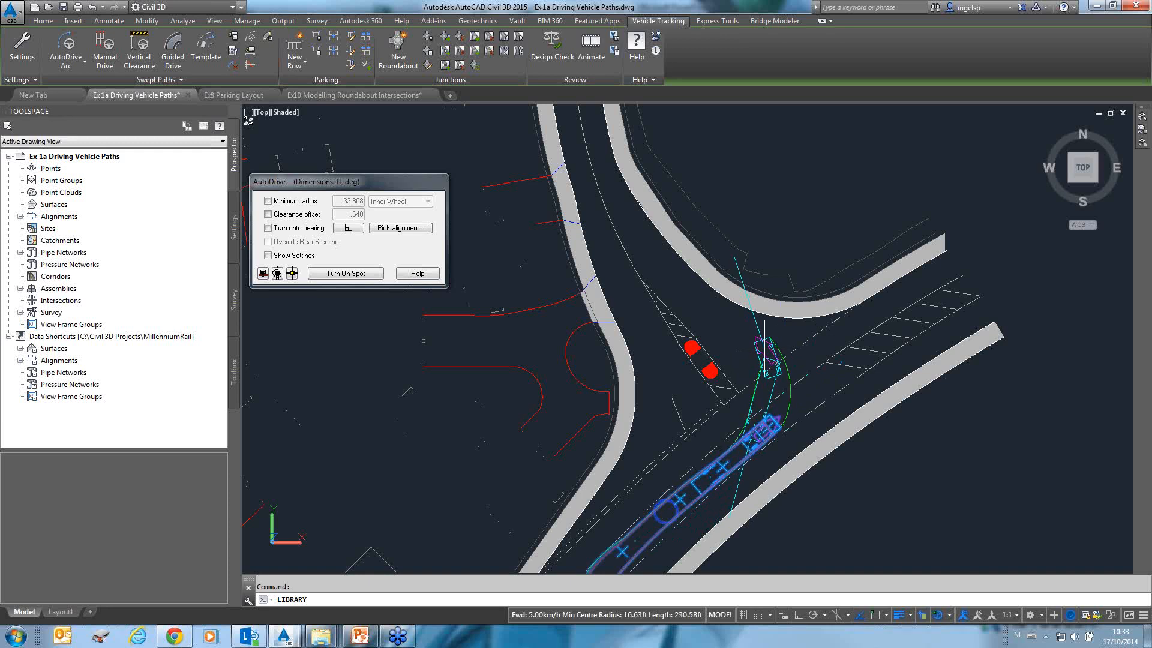
pyautogui.click(765, 347)
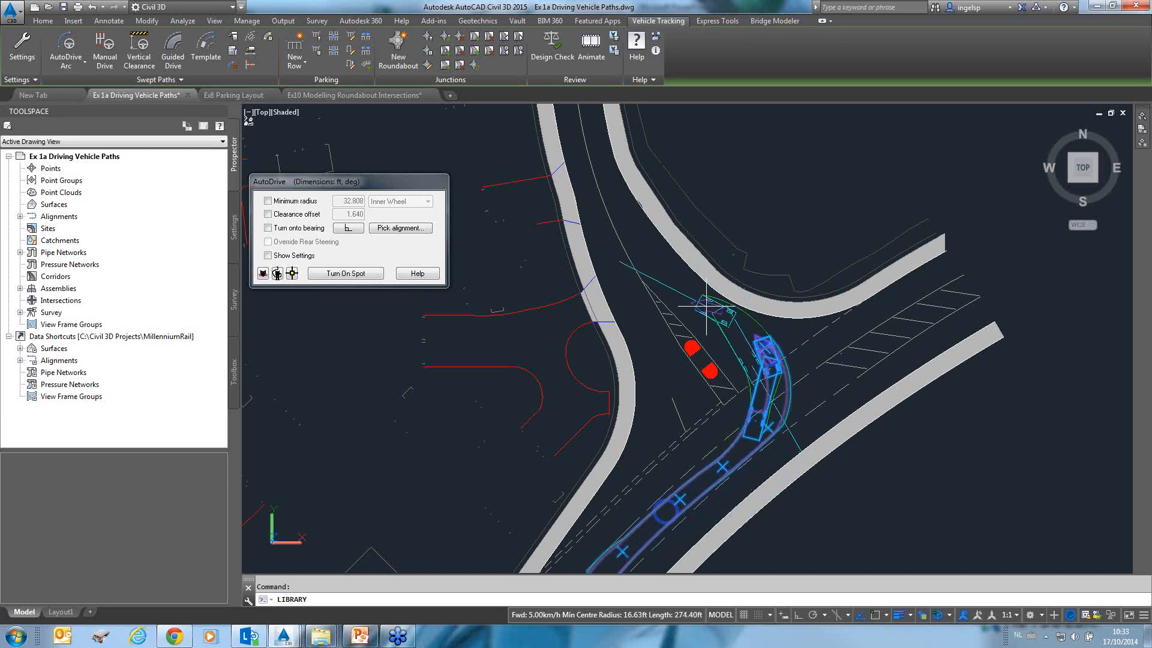
pyautogui.click(706, 306)
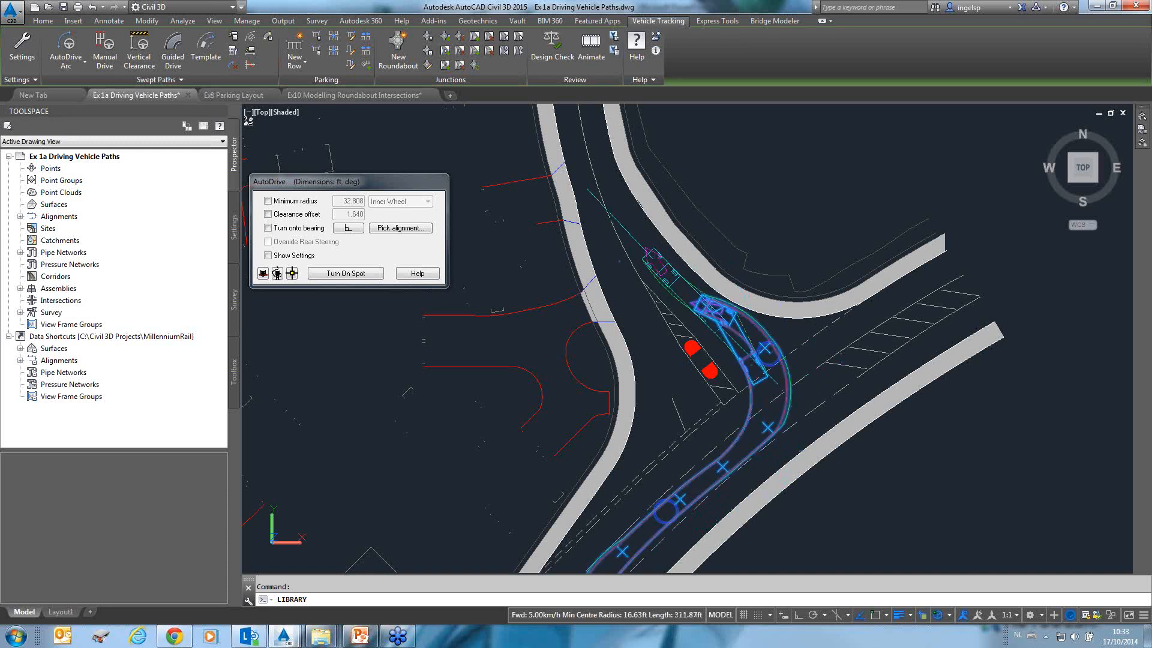
pyautogui.moveTo(634, 209); pyautogui.dragTo(669, 351, button='middle')
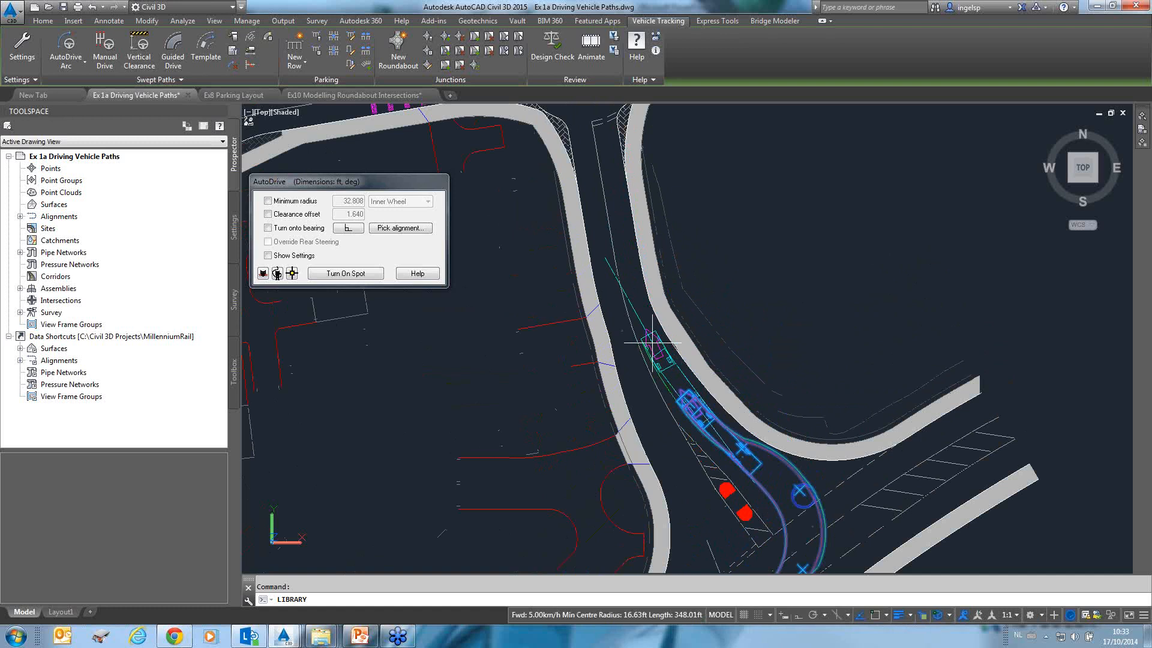
pyautogui.click(656, 346)
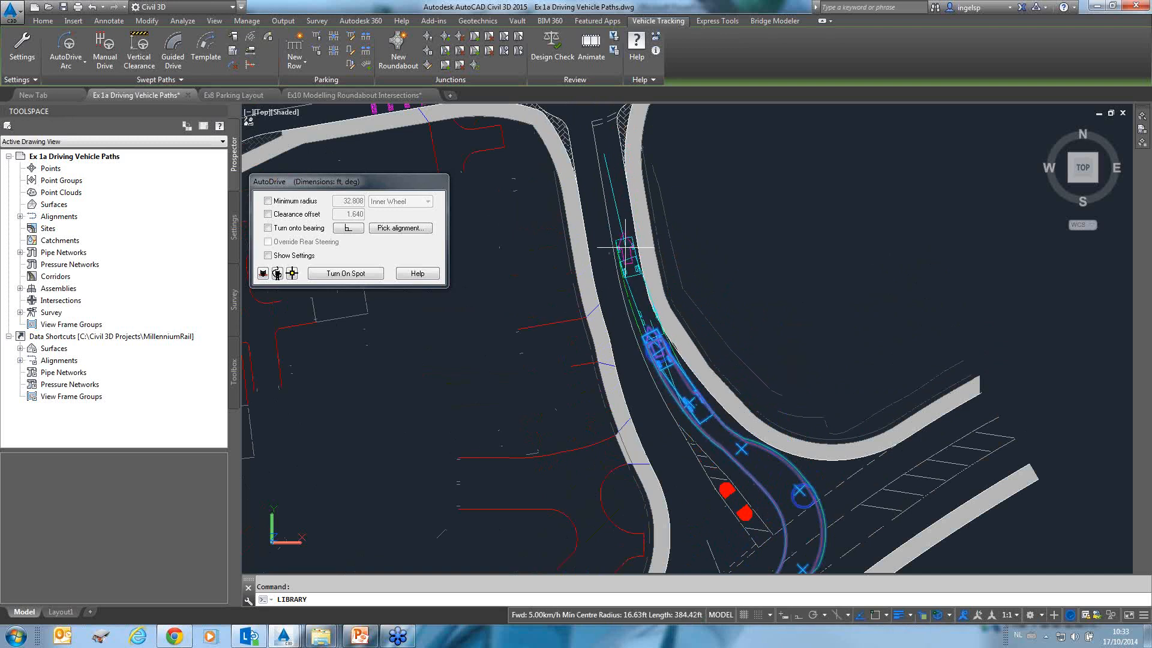
pyautogui.click(626, 246)
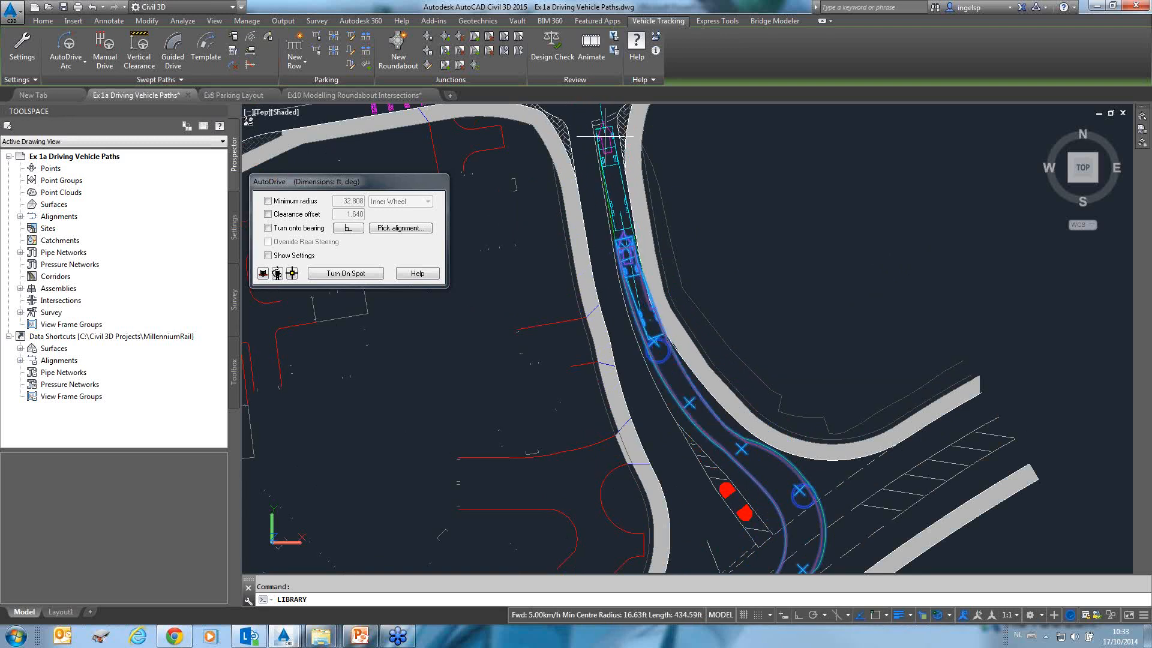
pyautogui.click(617, 143)
# Drive the truck through the upper junction onto the road heading north and finish the AutoDrive path.
pyautogui.moveTo(602, 201); pyautogui.dragTo(580, 377, button='middle')
pyautogui.scroll(5, 581, 376)
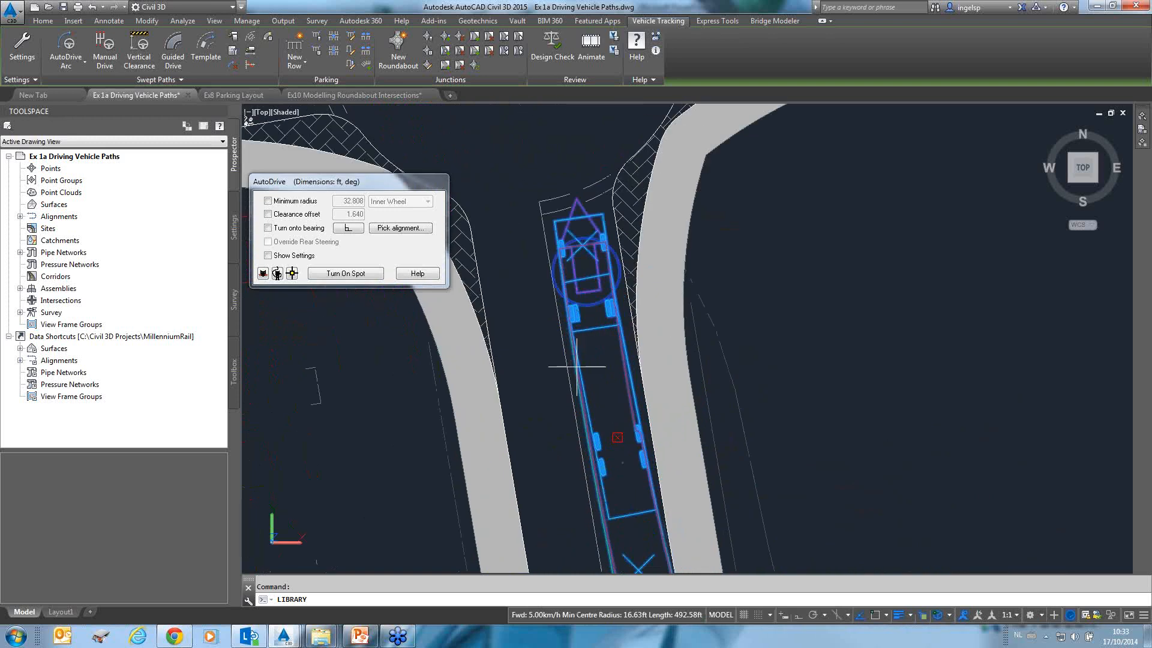
pyautogui.scroll(-2, 667, 420)
pyautogui.moveTo(726, 441); pyautogui.dragTo(660, 202, button='middle')
pyautogui.scroll(-2, 636, 306)
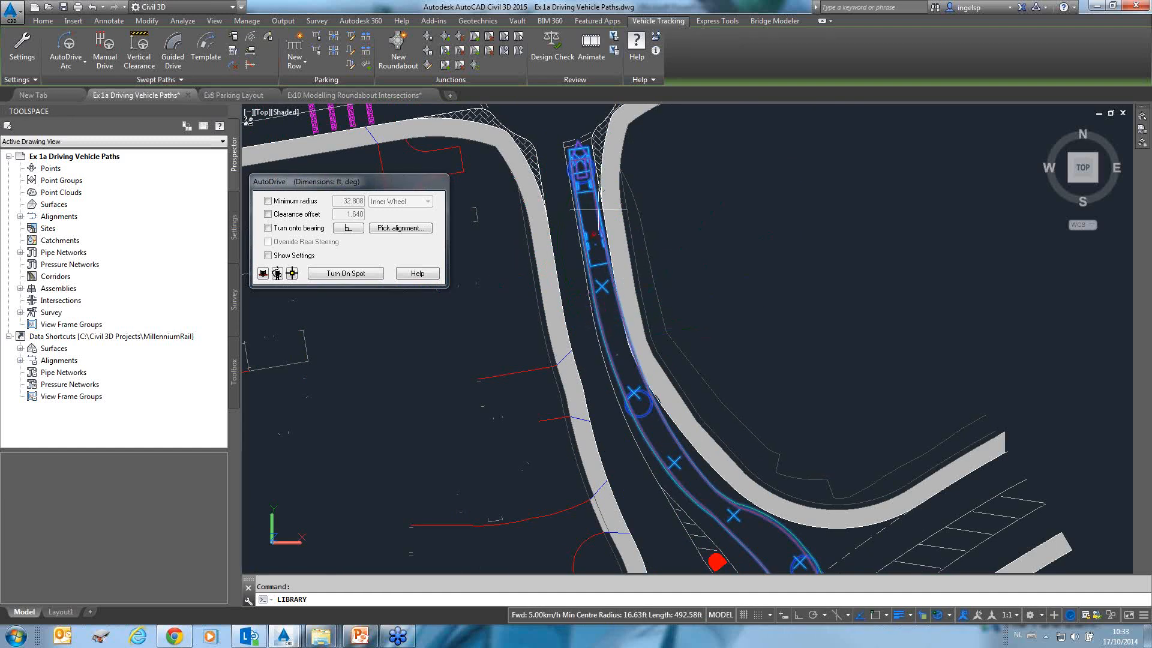
pyautogui.scroll(5, 579, 159)
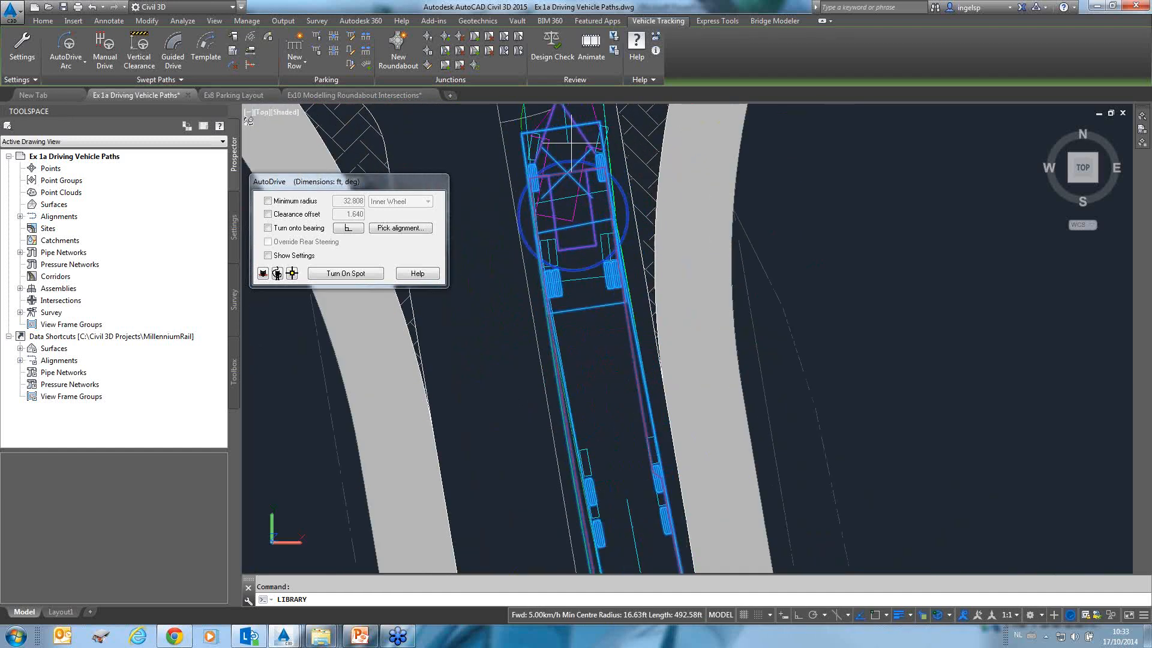
pyautogui.moveTo(573, 157); pyautogui.dragTo(574, 266, button='middle')
pyautogui.scroll(-3, 567, 300)
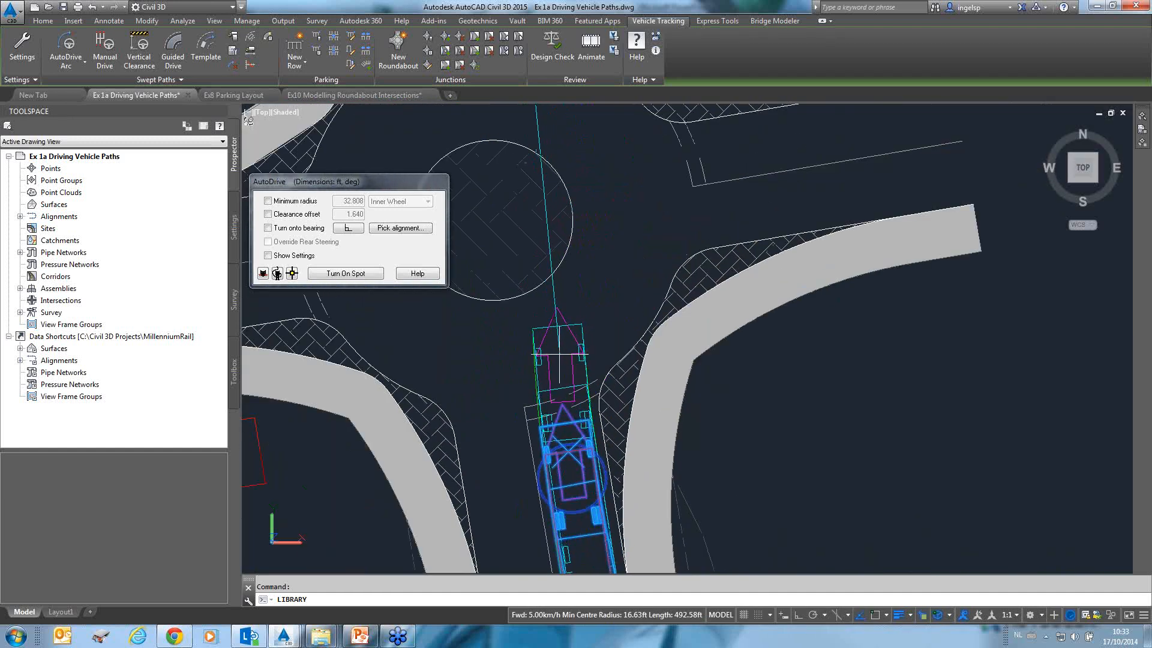
pyautogui.click(560, 334)
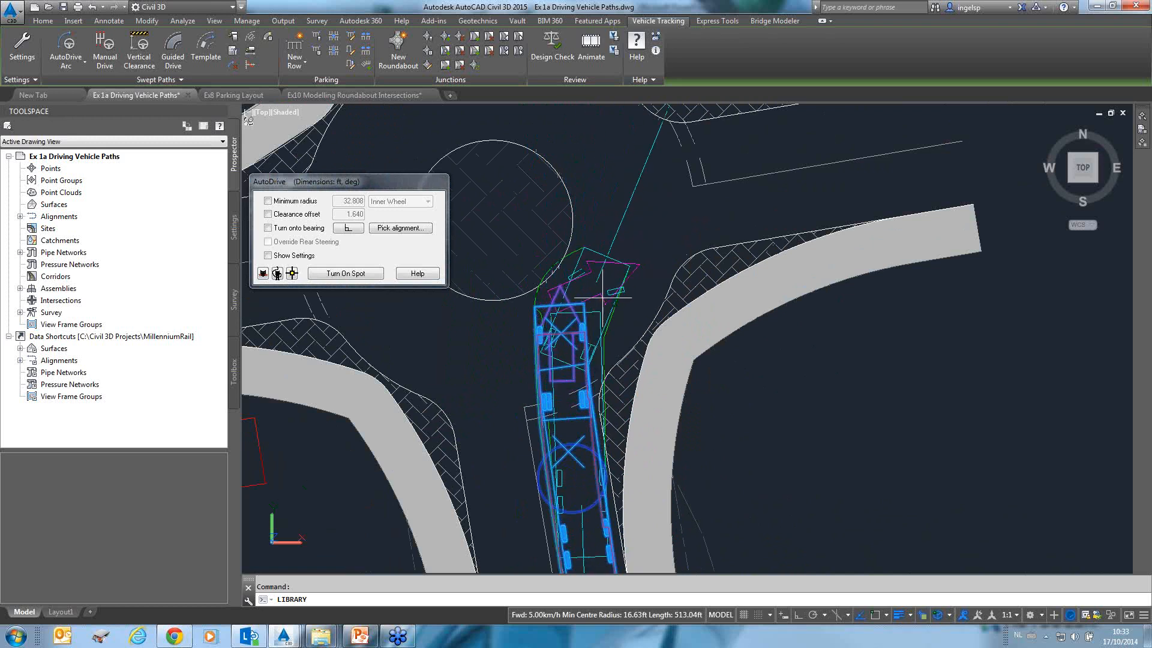
pyautogui.click(604, 294)
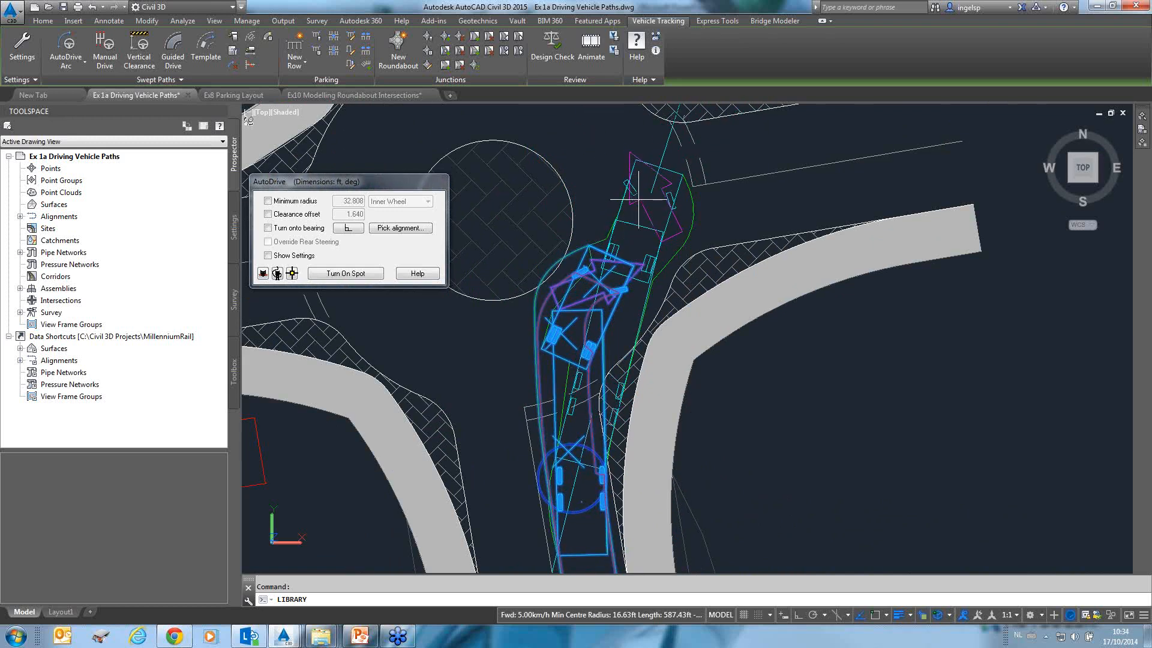
pyautogui.click(660, 184)
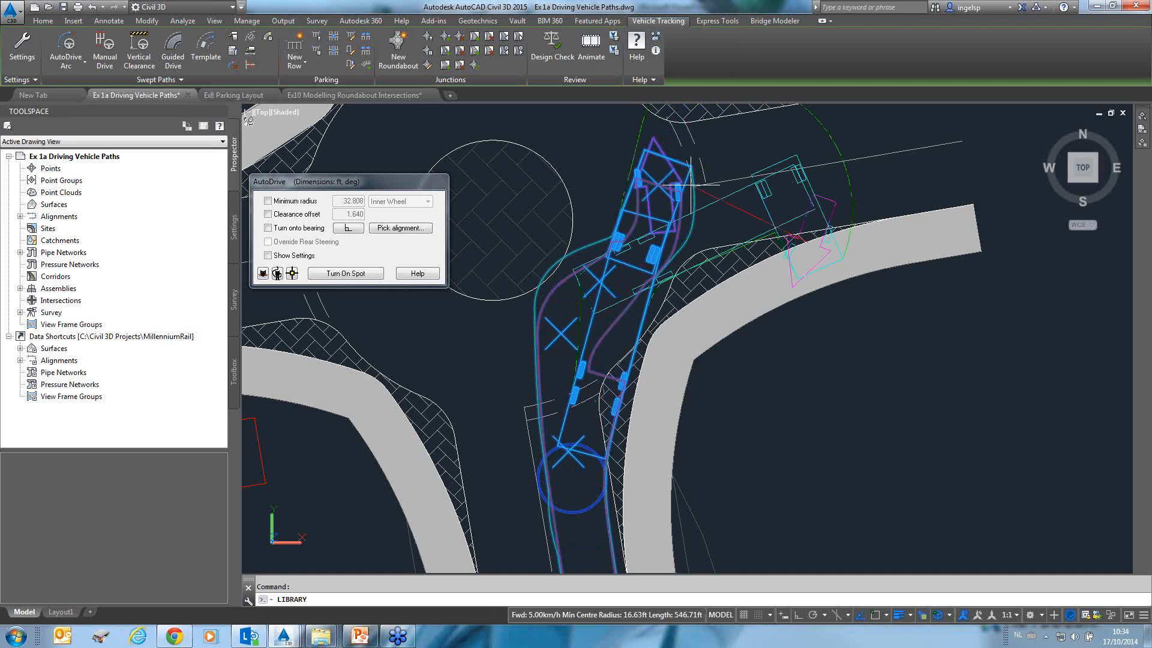
pyautogui.moveTo(690, 186); pyautogui.dragTo(720, 361, button='middle')
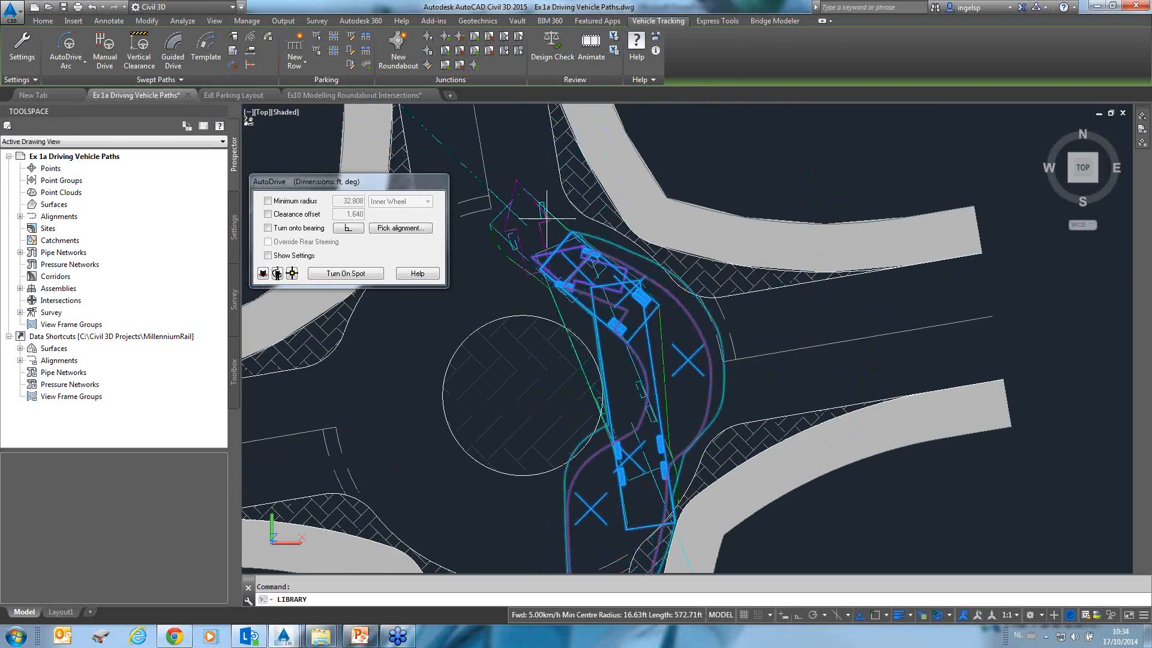
pyautogui.moveTo(536, 193); pyautogui.dragTo(564, 429, button='middle')
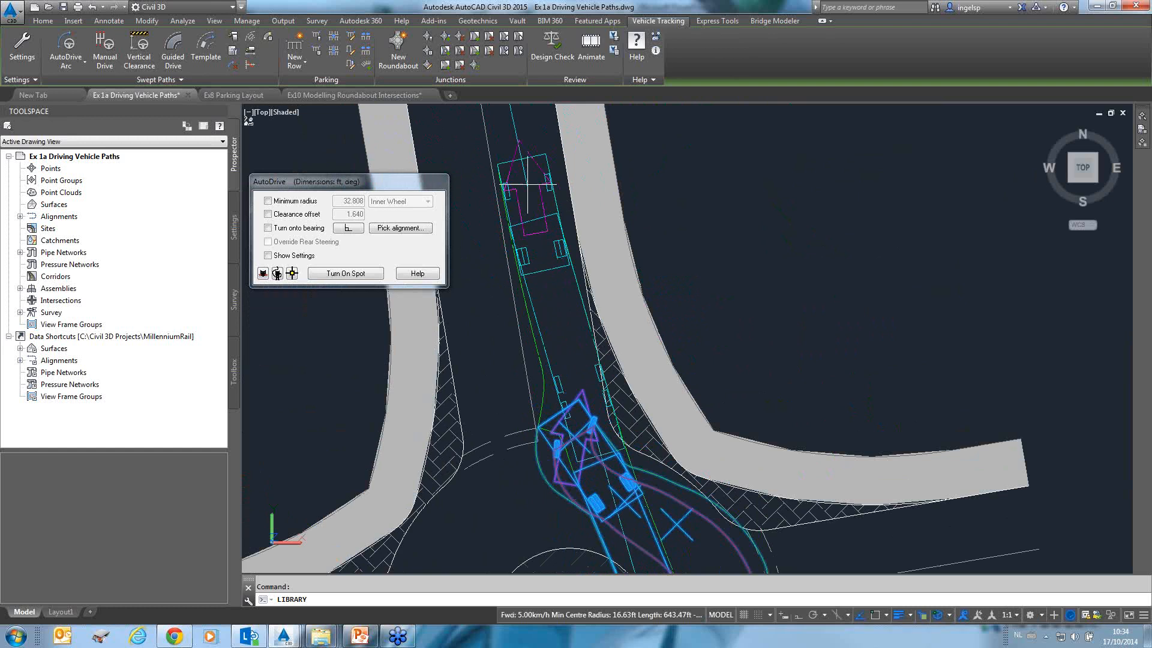
pyautogui.press('Escape')
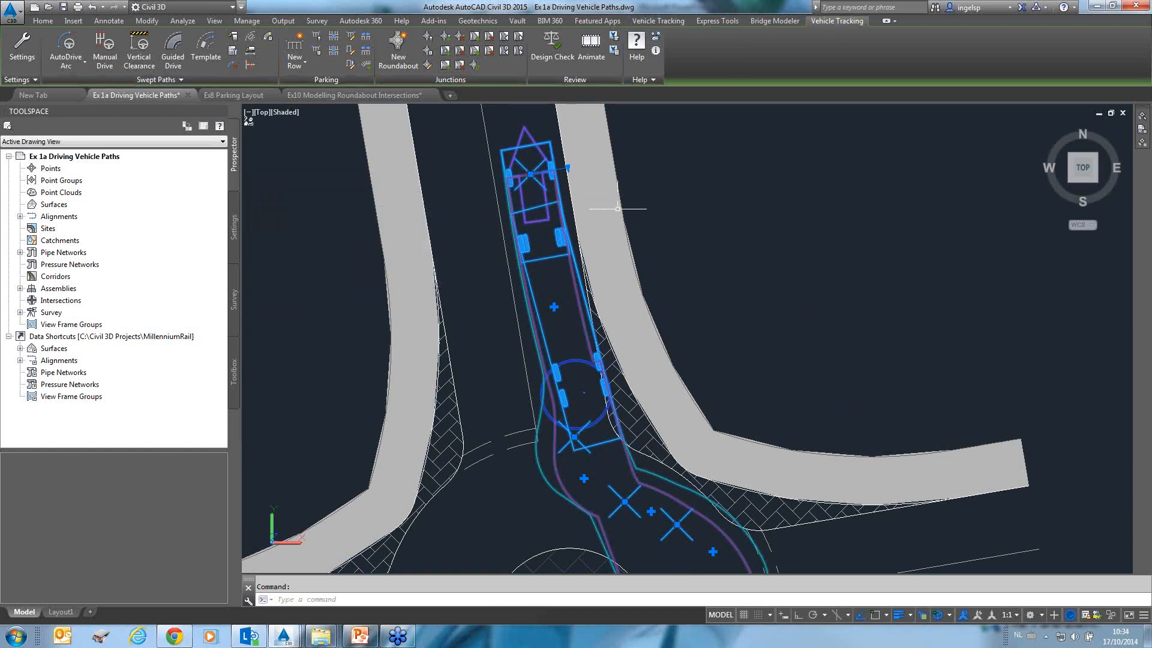
# Select the swept path and move its grip on the lower road to reshape the lane change.
pyautogui.scroll(-8, 703, 294)
pyautogui.moveTo(731, 407); pyautogui.dragTo(708, 240, button='middle')
pyautogui.moveTo(707, 346)
pyautogui.mouseDown(button='middle')
pyautogui.moveTo(673, 225)
pyautogui.moveTo(653, 235)
pyautogui.mouseUp(button='middle')
pyautogui.press('Escape')
pyautogui.scroll(4, 627, 370)
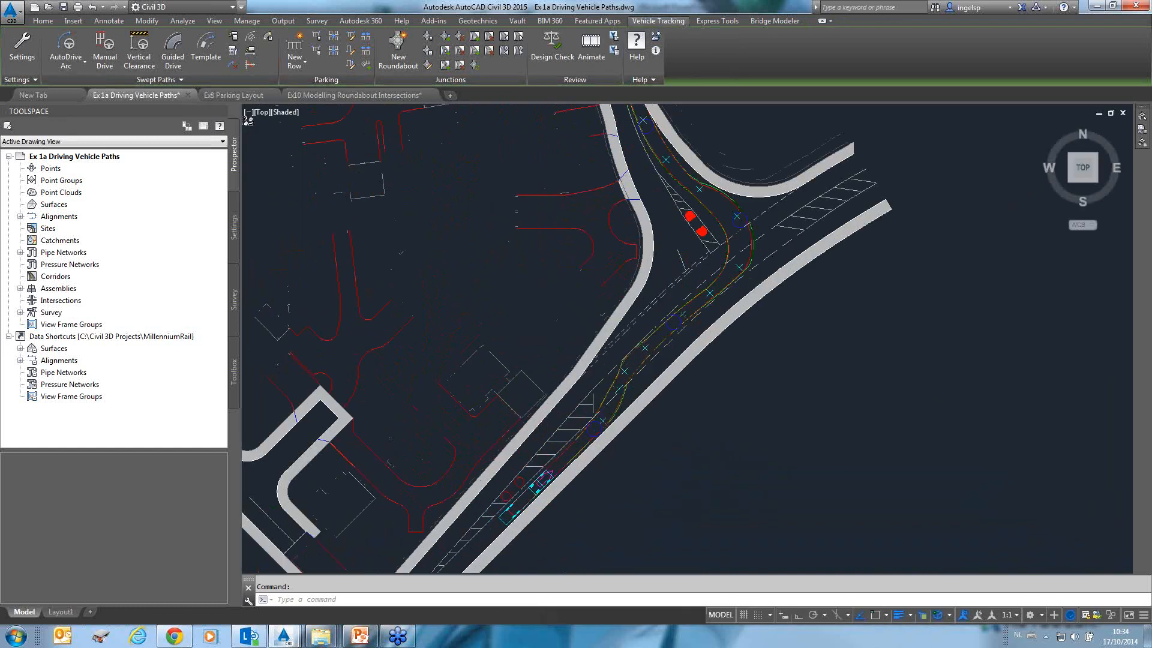
pyautogui.click(624, 370)
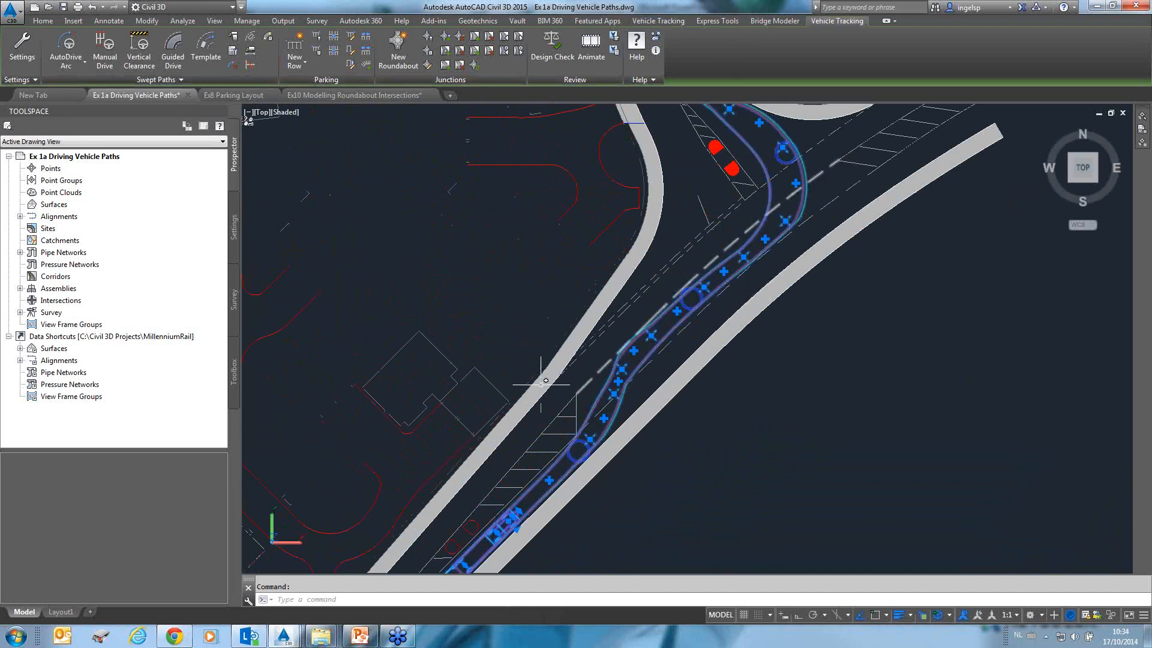
pyautogui.click(622, 368)
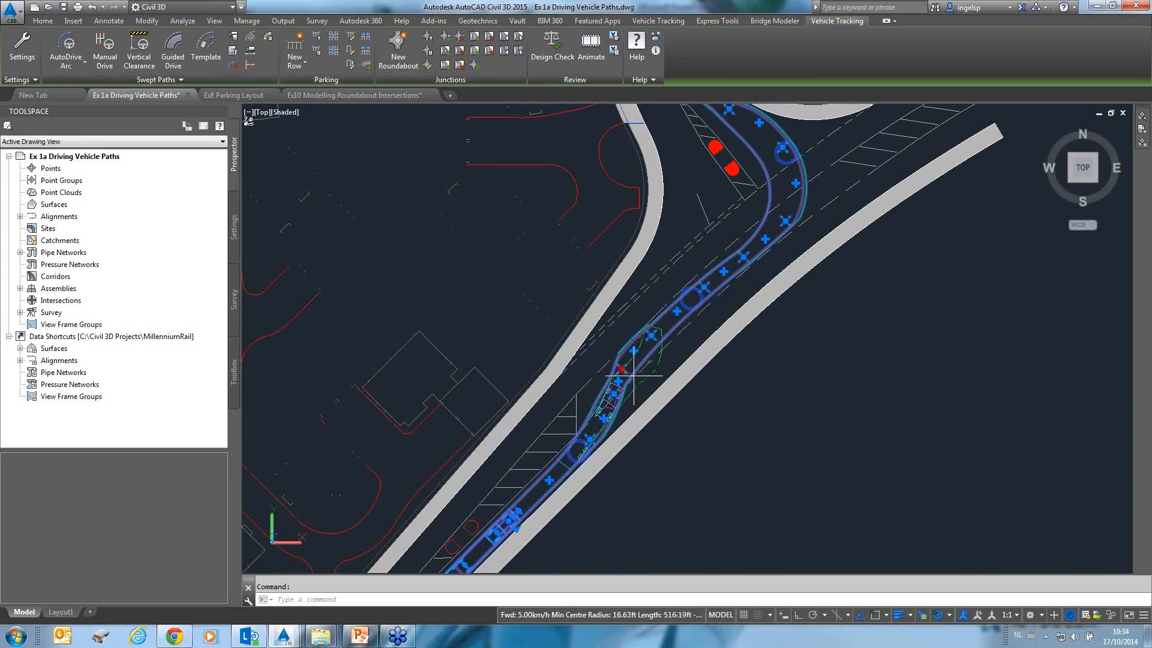
pyautogui.scroll(2, 624, 368)
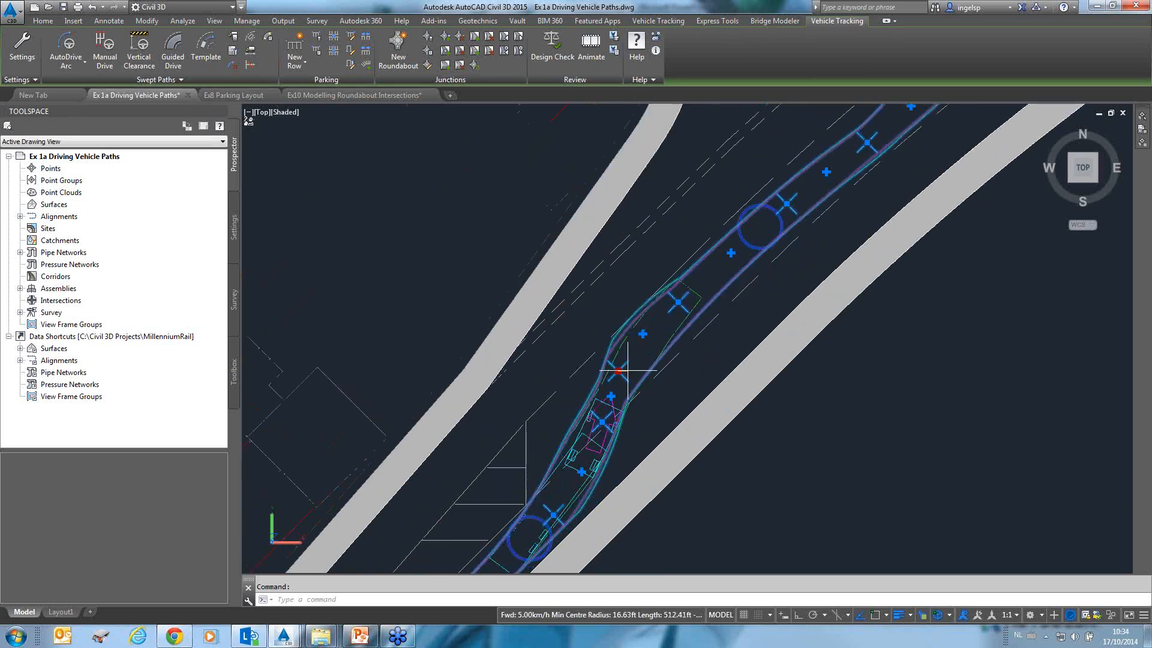
pyautogui.click(629, 364)
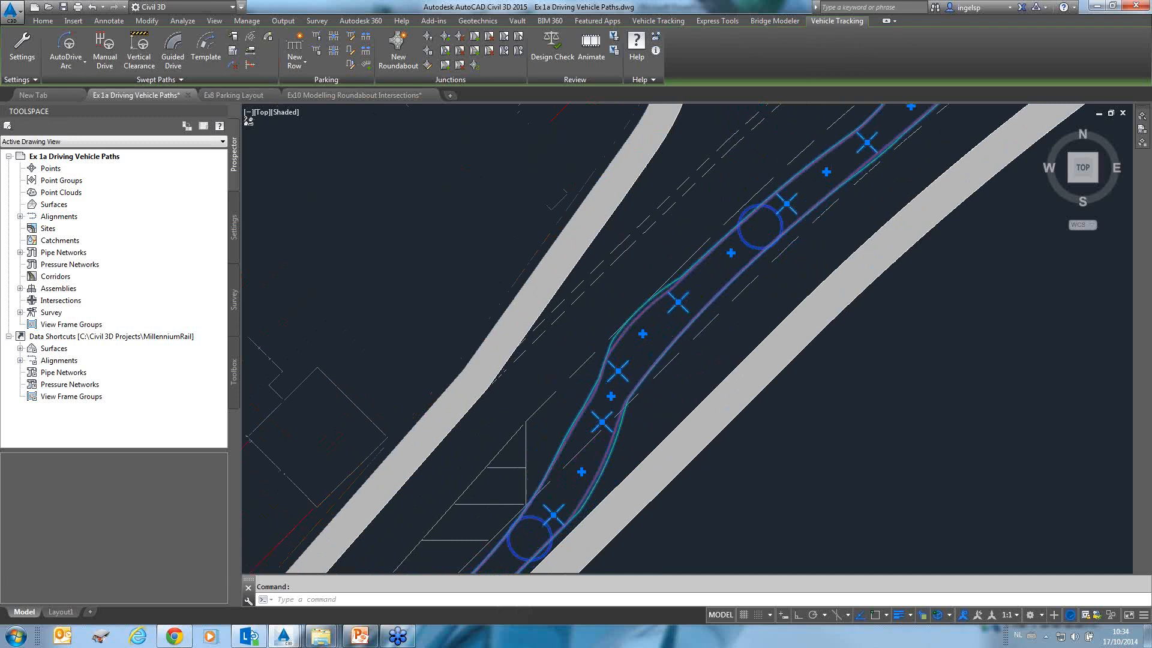
# Move the swept path's grip near the junction turn slightly to adjust the turning path.
pyautogui.scroll(-2, 667, 390)
pyautogui.moveTo(712, 319); pyautogui.dragTo(679, 411, button='middle')
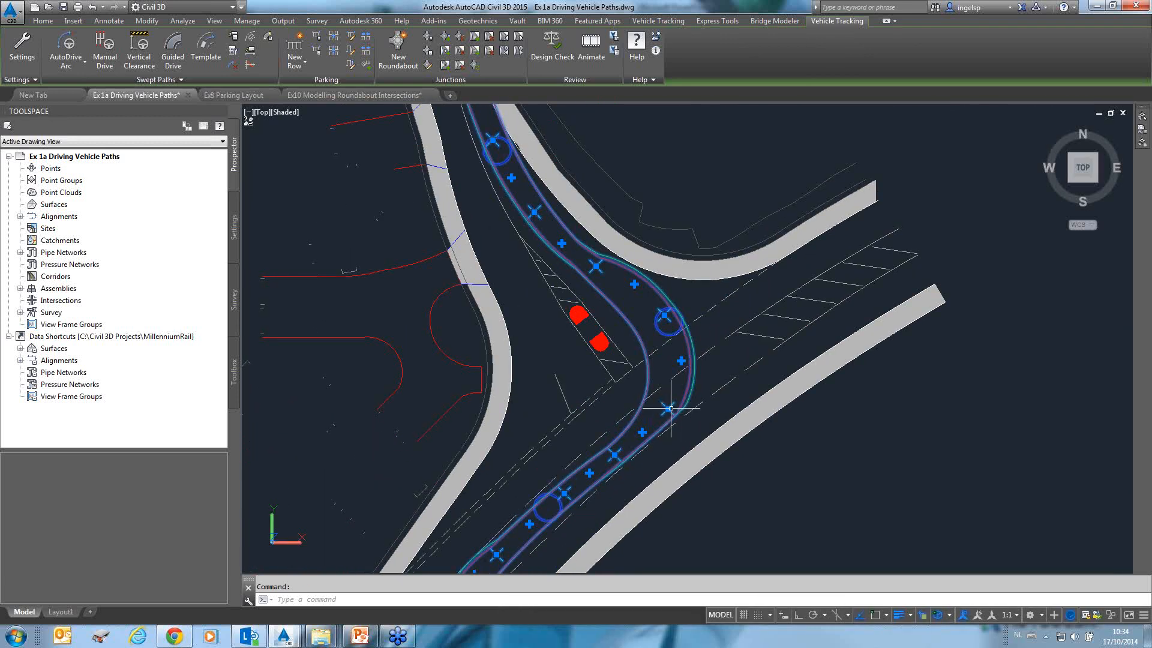
pyautogui.click(667, 408)
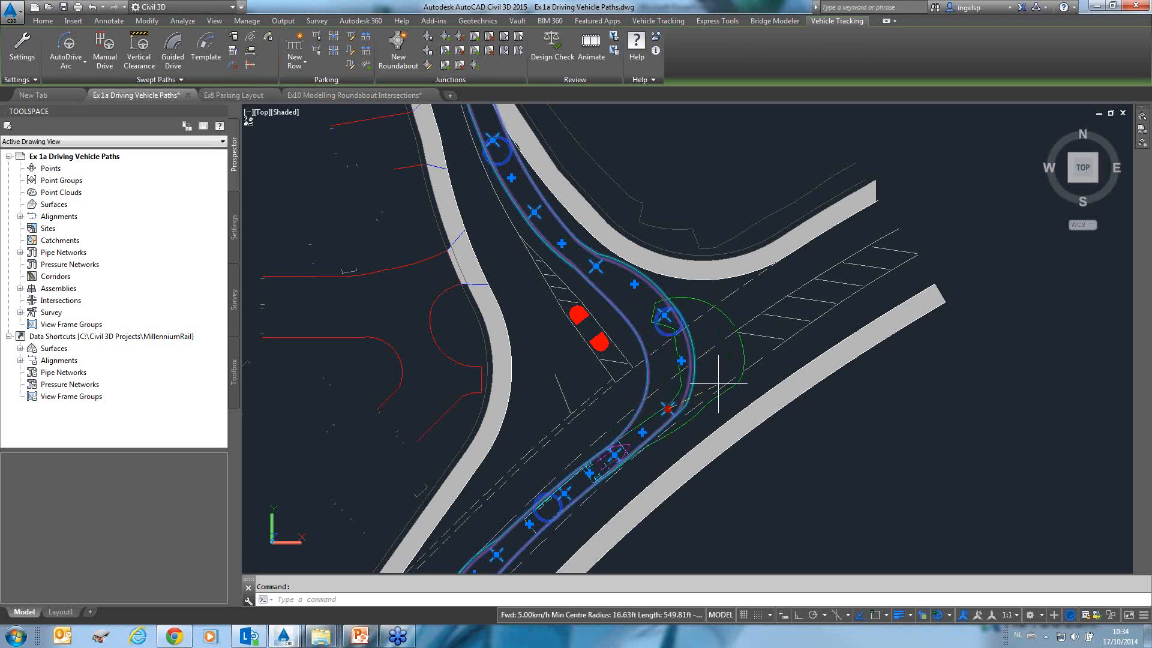
pyautogui.click(666, 399)
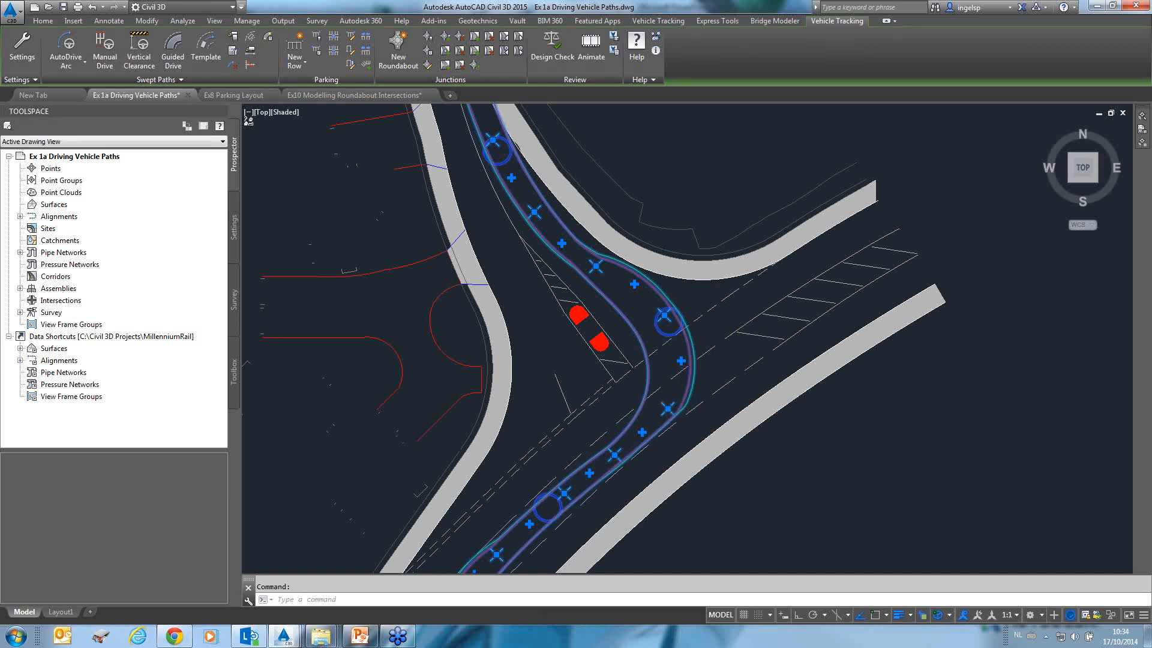
pyautogui.scroll(-3, 672, 359)
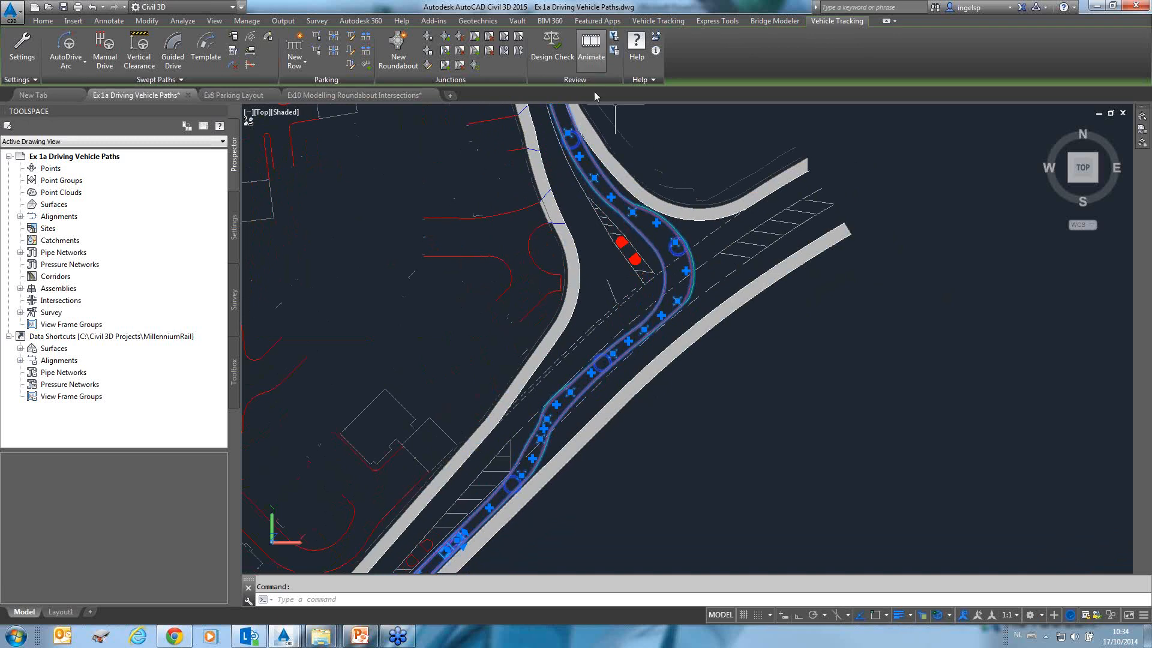
# Animate the truck along the swept path at x16 playback speed and close the animation.
pyautogui.moveTo(595, 183); pyautogui.dragTo(612, 135, button='middle')
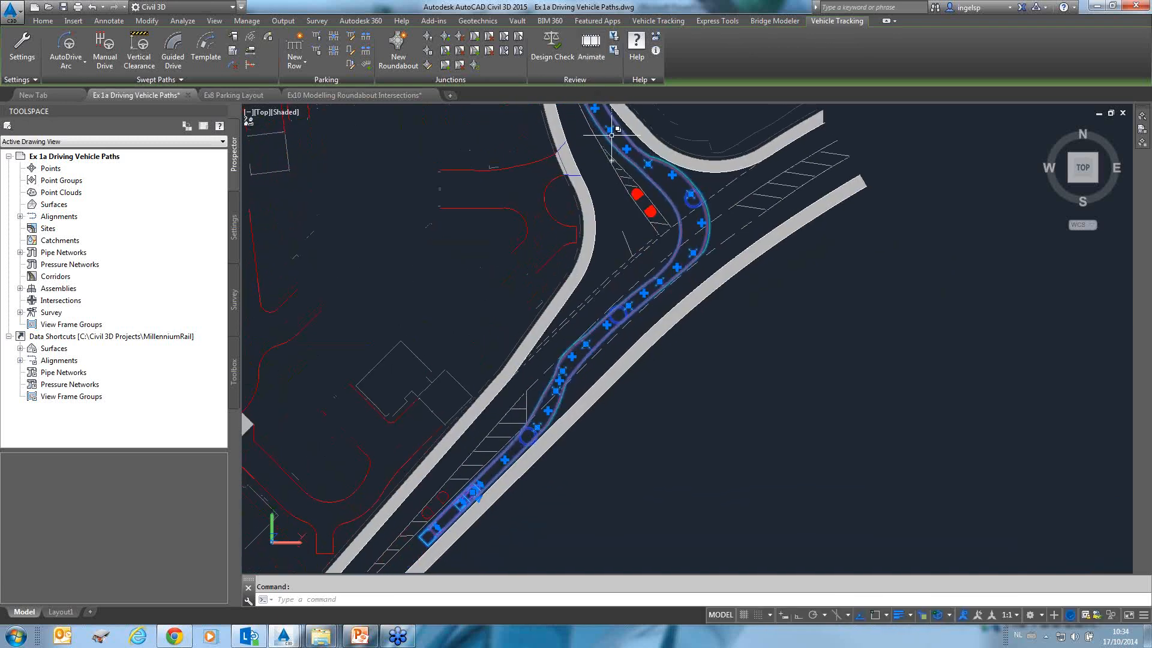
pyautogui.click(590, 45)
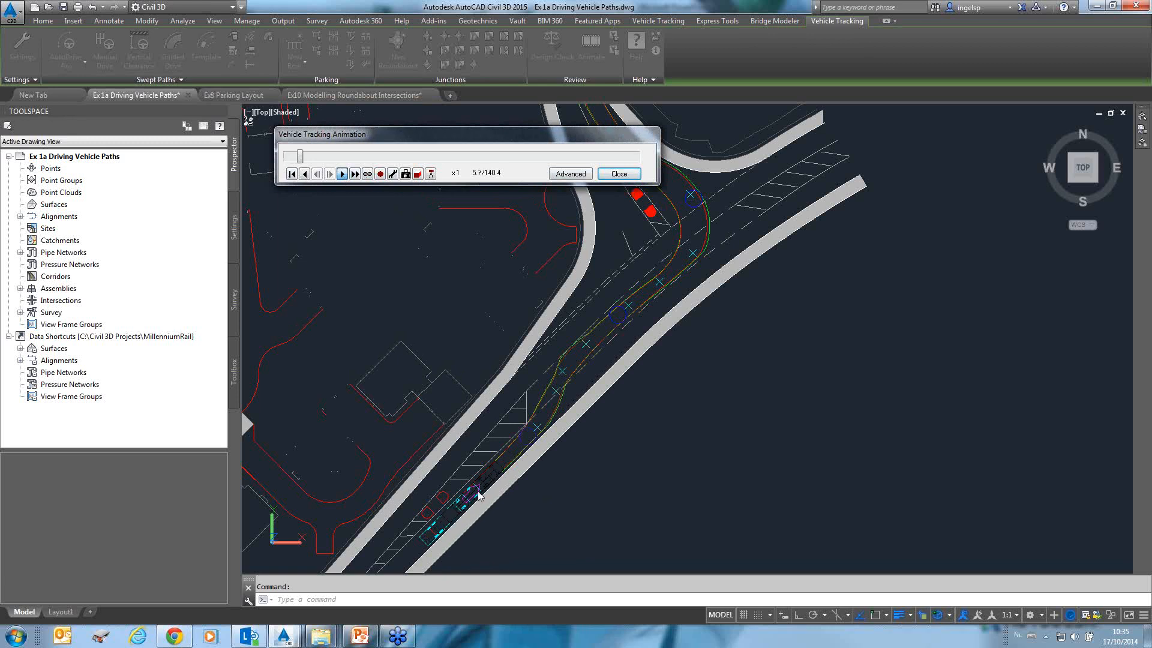
pyautogui.click(358, 177)
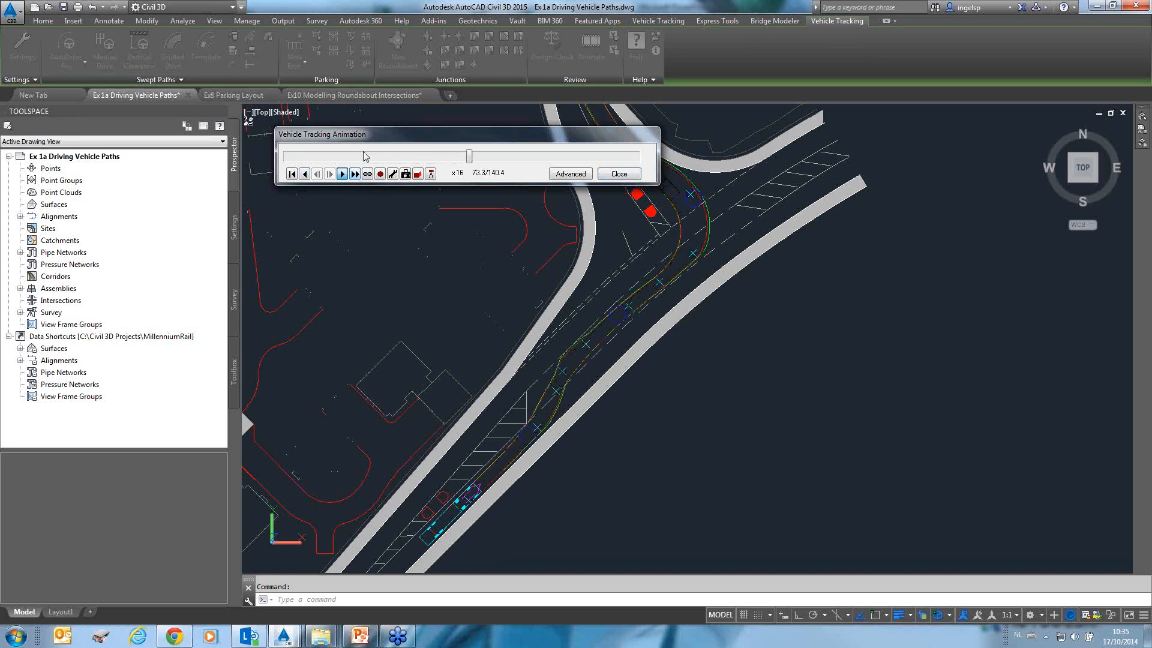
pyautogui.moveTo(369, 142); pyautogui.dragTo(165, 154)
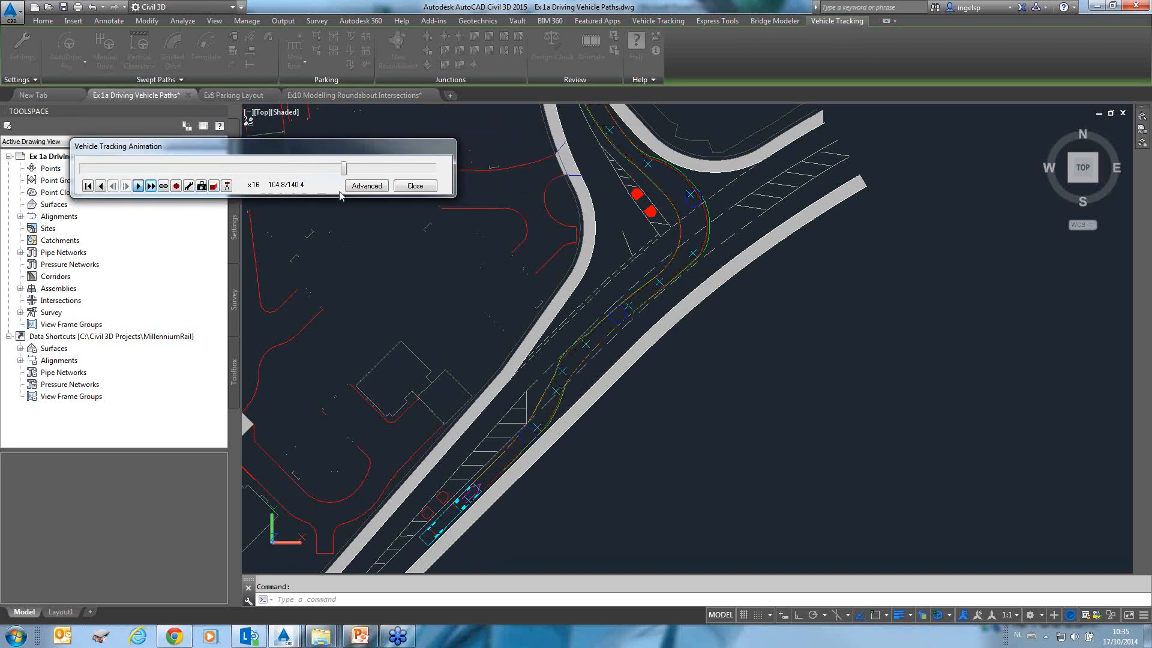
pyautogui.click(362, 186)
pyautogui.click(415, 186)
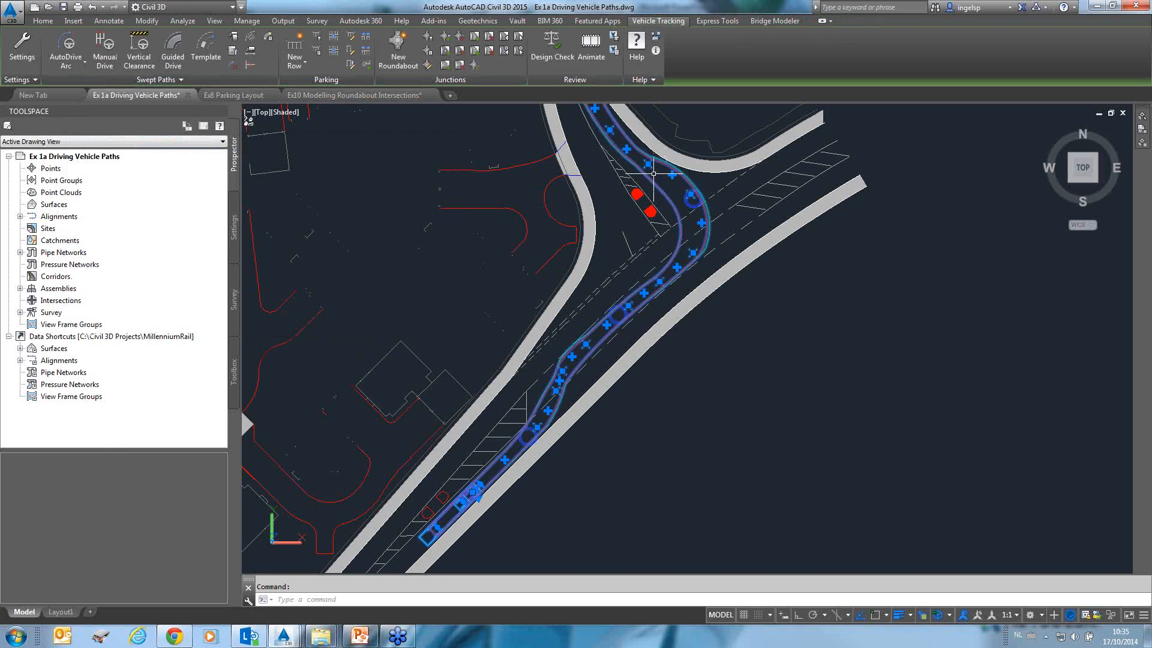
# Start the animation of the truck along its swept path, orbit the site into a 3D view and play it.
pyautogui.scroll(-4, 664, 282)
pyautogui.click(592, 50)
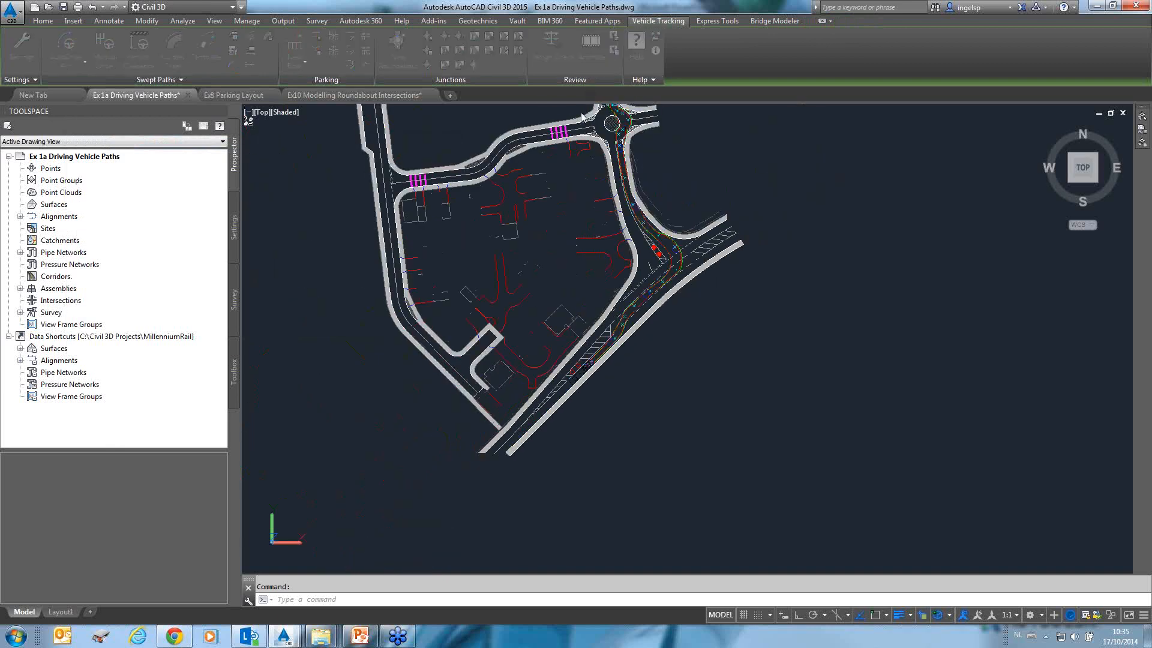
pyautogui.click(364, 188)
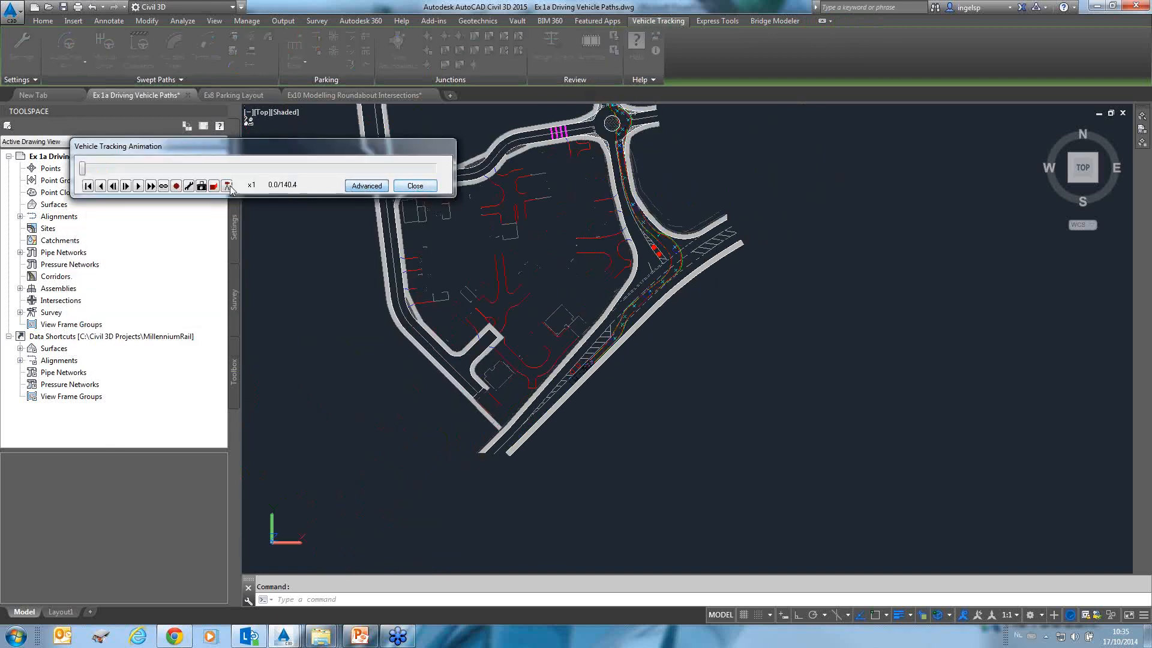
pyautogui.keyDown('shift'); pyautogui.moveTo(676, 328); pyautogui.dragTo(647, 354, button='middle'); pyautogui.keyUp('shift')
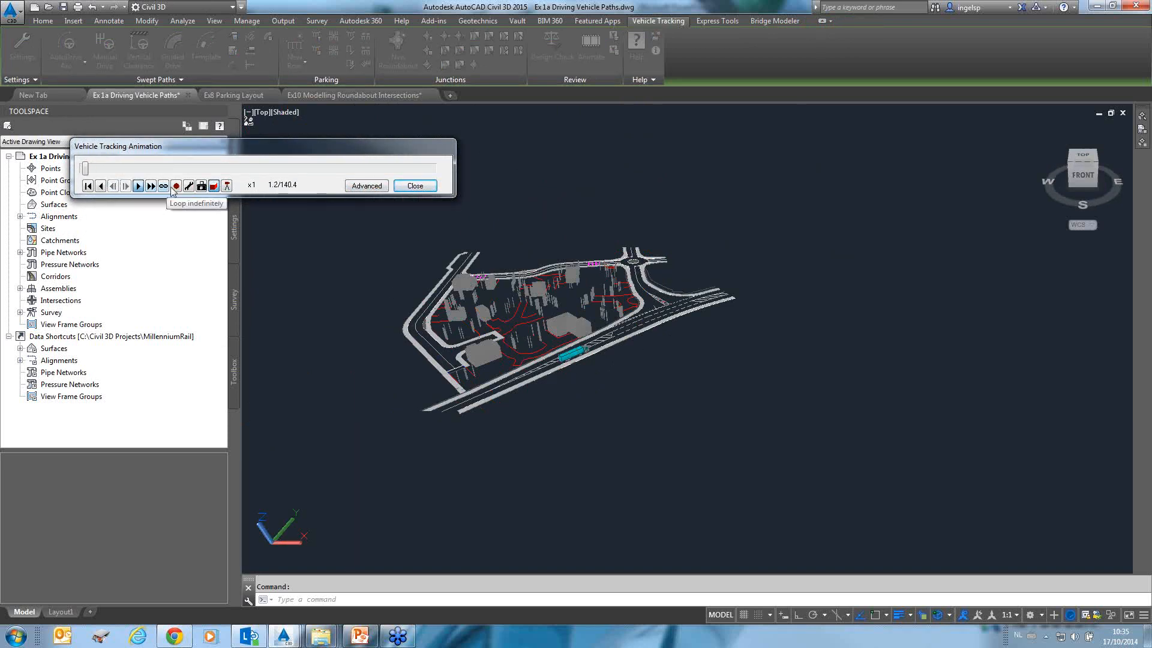
pyautogui.click(152, 186)
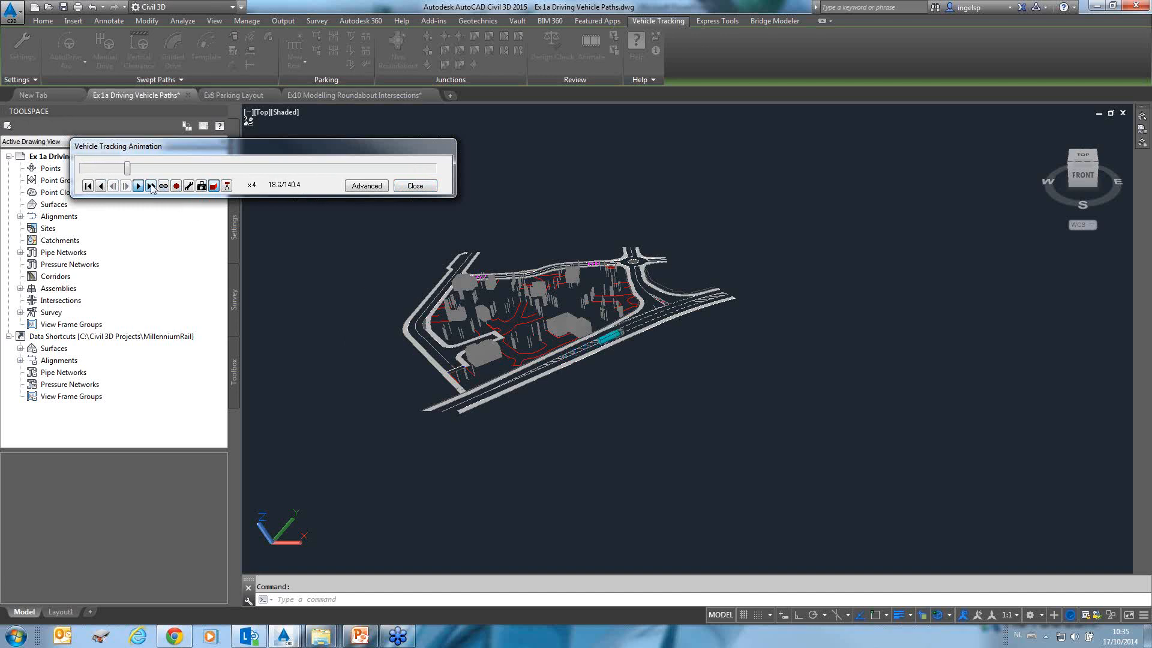
# Follow the truck with a tracking camera in the advanced animation options, adjusting its back and side offsets, then close without saving the viewpoint.
pyautogui.click(361, 187)
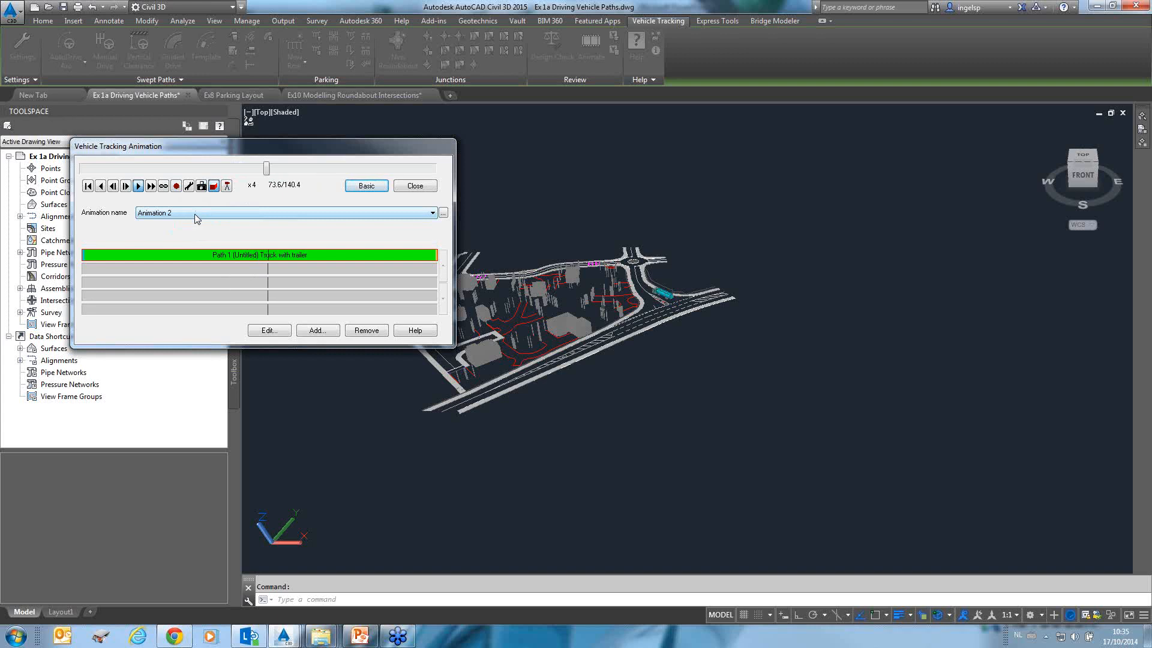
pyautogui.click(227, 187)
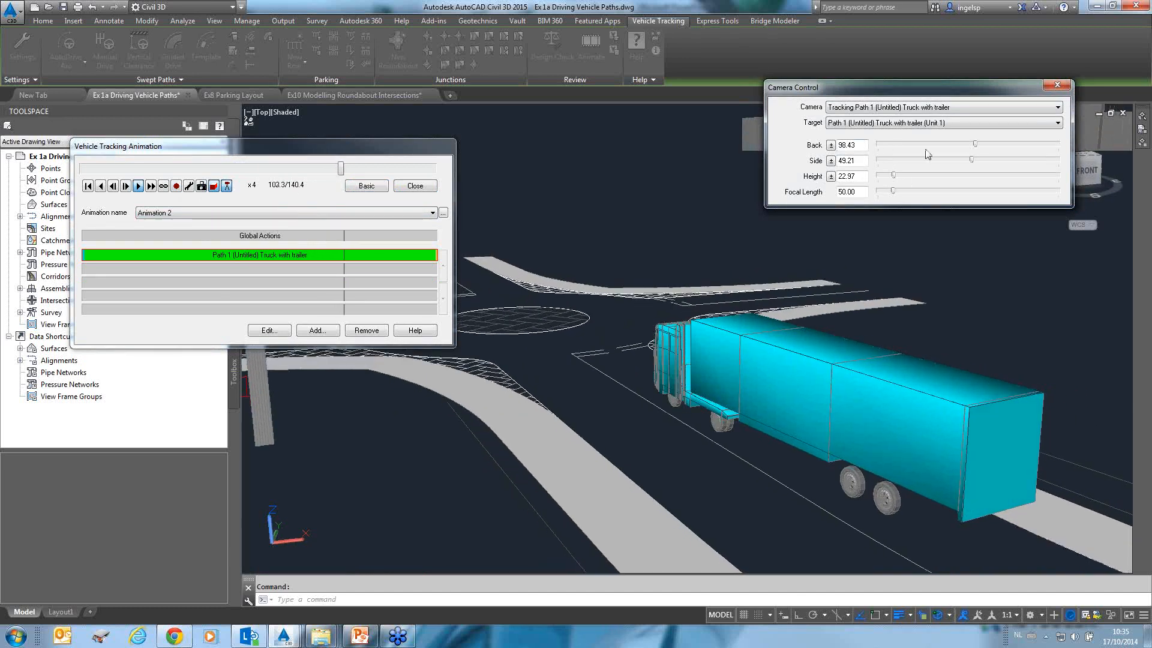
pyautogui.click(976, 160)
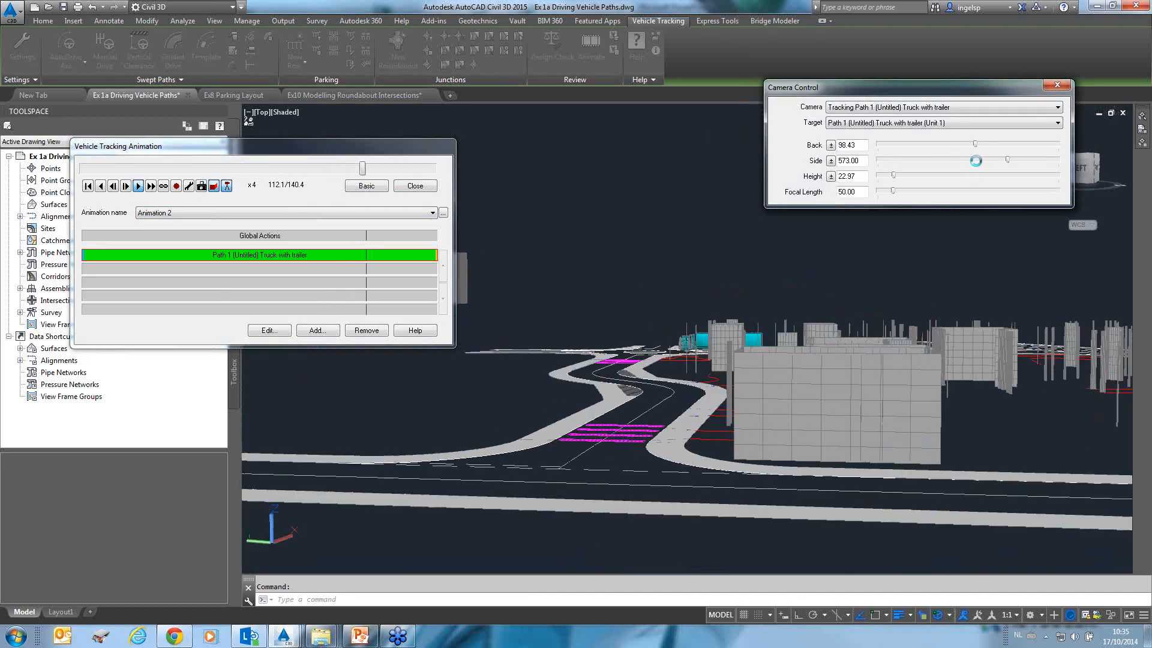
pyautogui.moveTo(1006, 160); pyautogui.dragTo(986, 147)
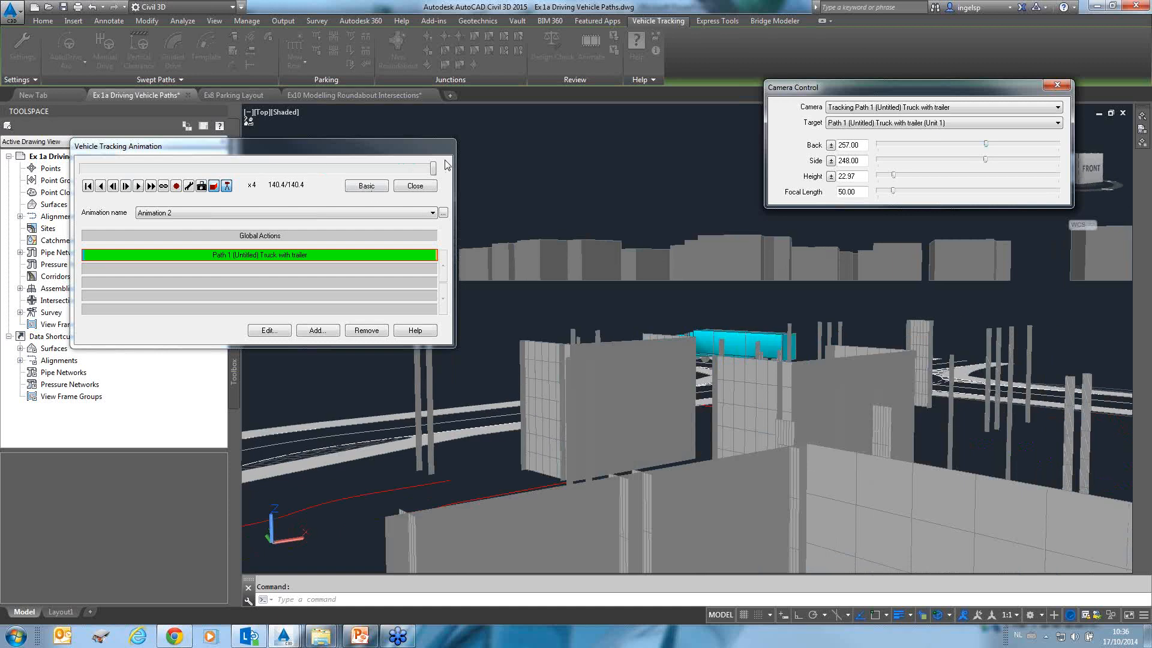
pyautogui.moveTo(433, 170); pyautogui.dragTo(89, 169)
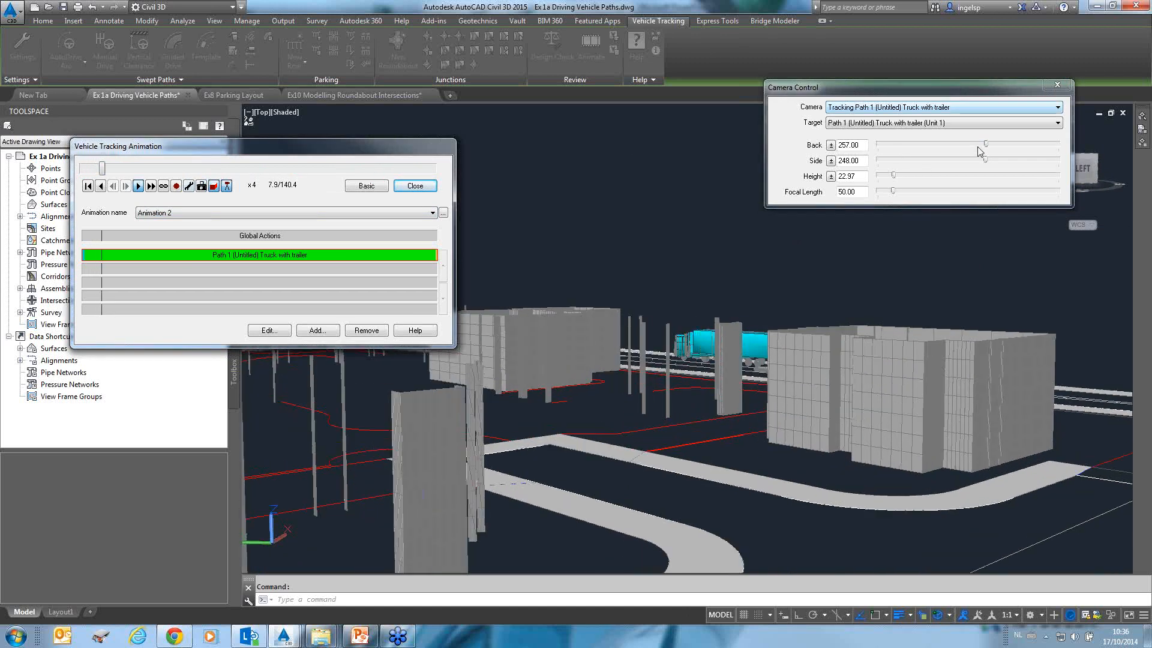
pyautogui.moveTo(986, 144); pyautogui.dragTo(948, 145)
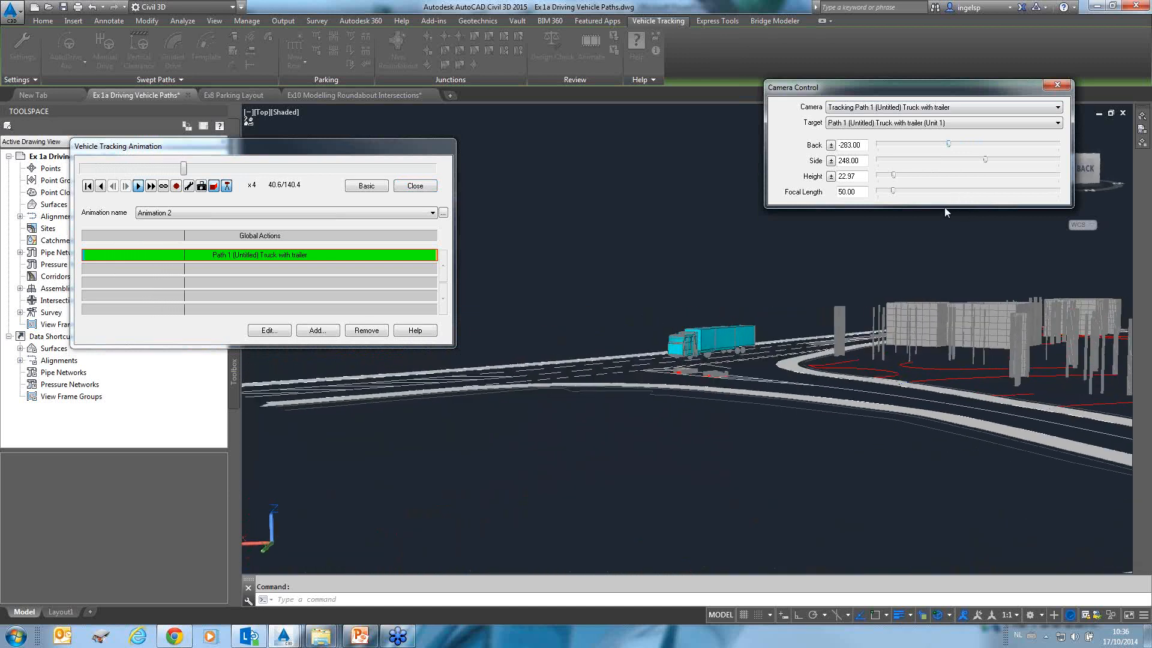
pyautogui.click(1057, 85)
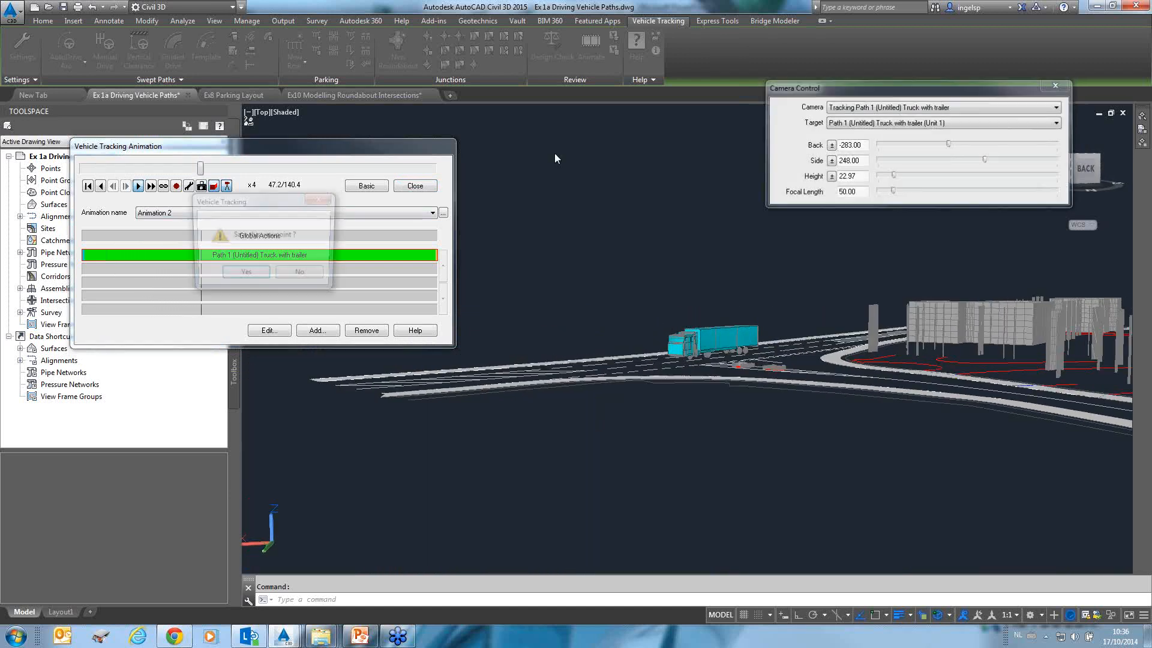
pyautogui.click(302, 276)
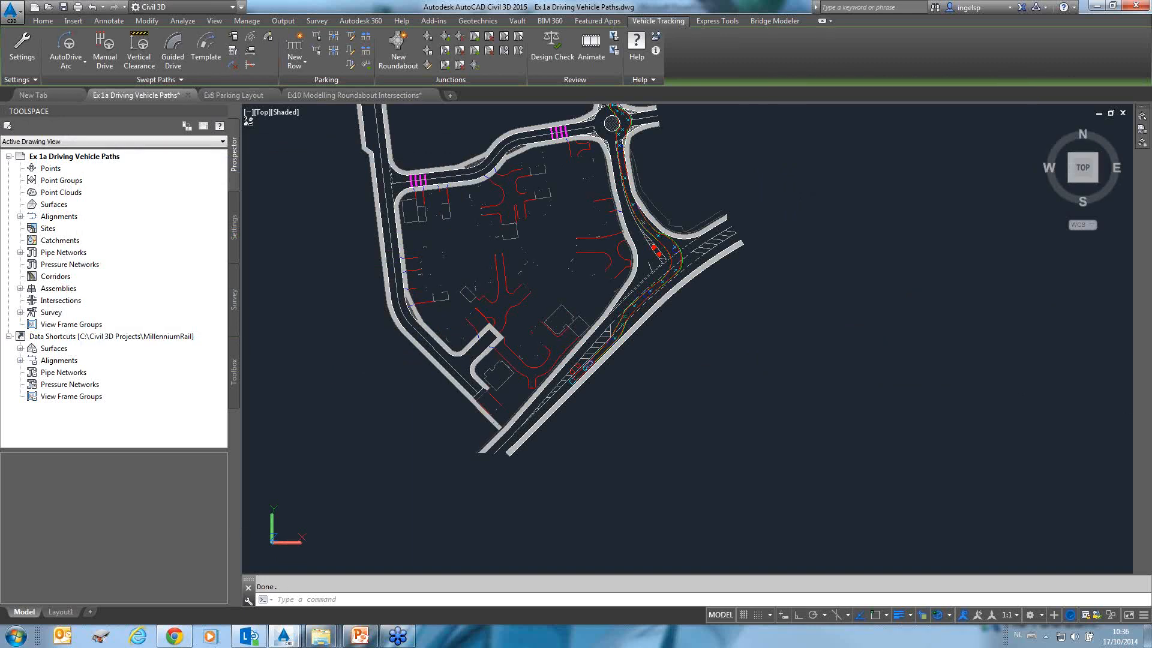
pyautogui.click(704, 466)
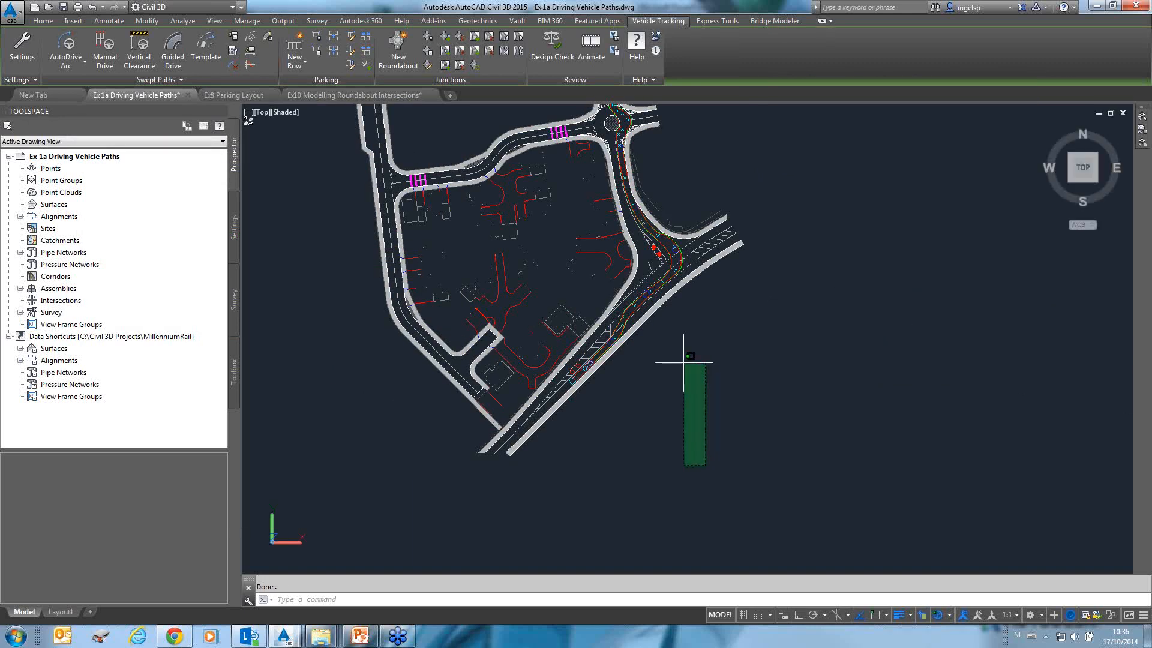
pyautogui.click(672, 341)
pyautogui.scroll(2, 601, 282)
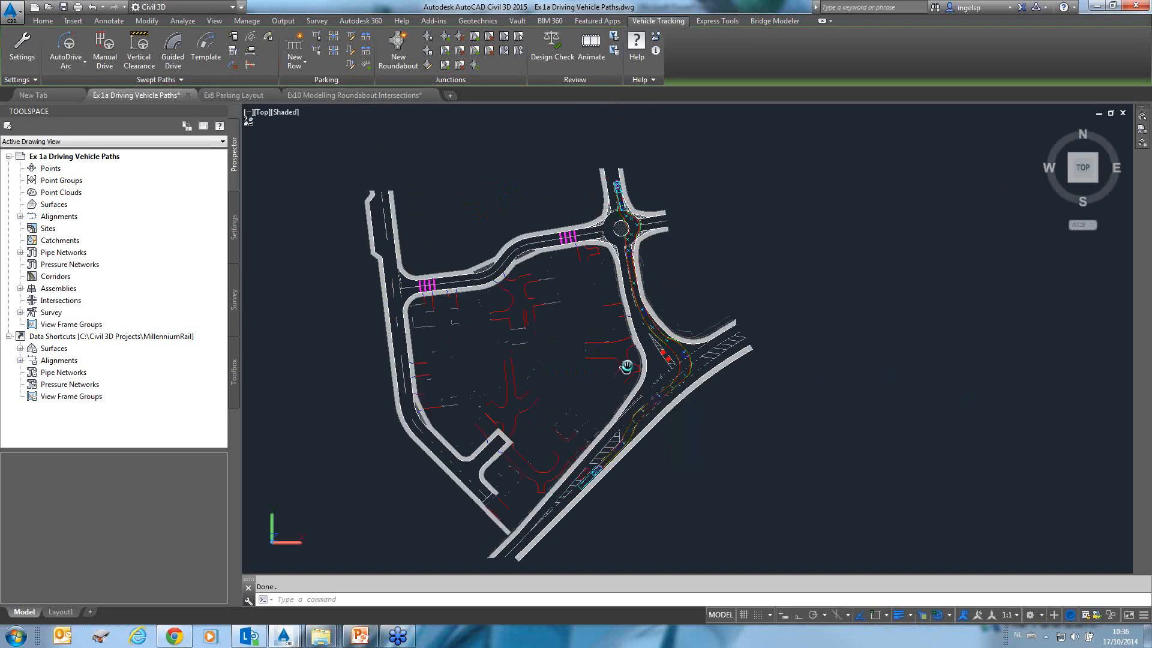
pyautogui.moveTo(602, 282); pyautogui.dragTo(603, 253, button='middle')
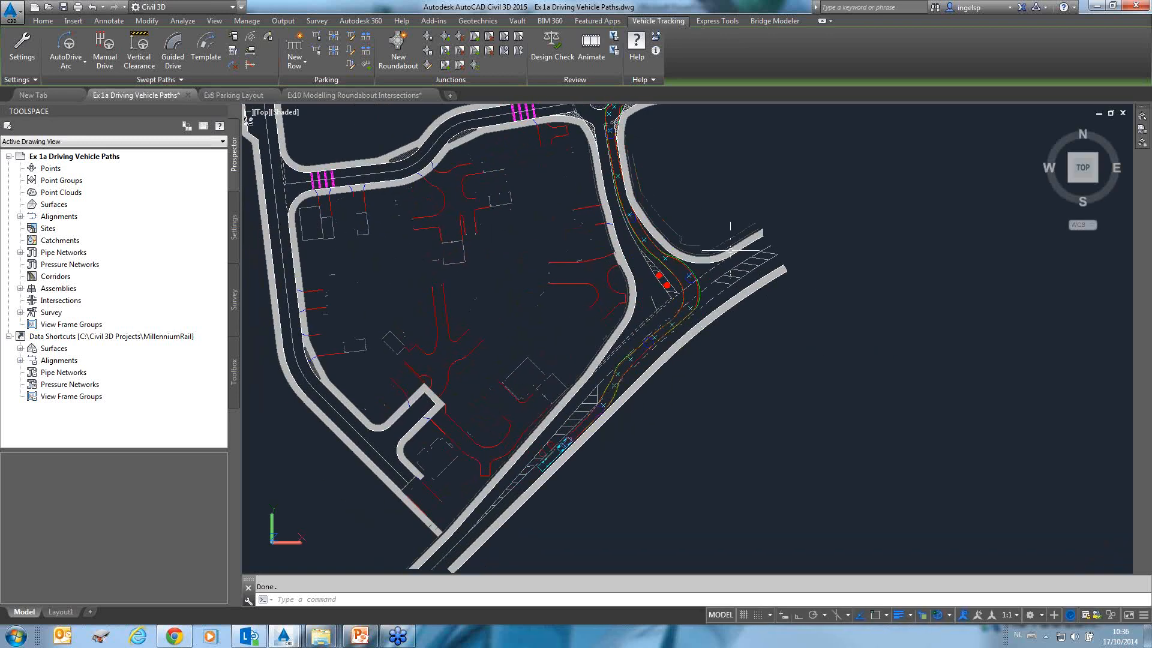
# Switch to the Ex10 Modelling Roundabout Intersections drawing.
pyautogui.click(338, 95)
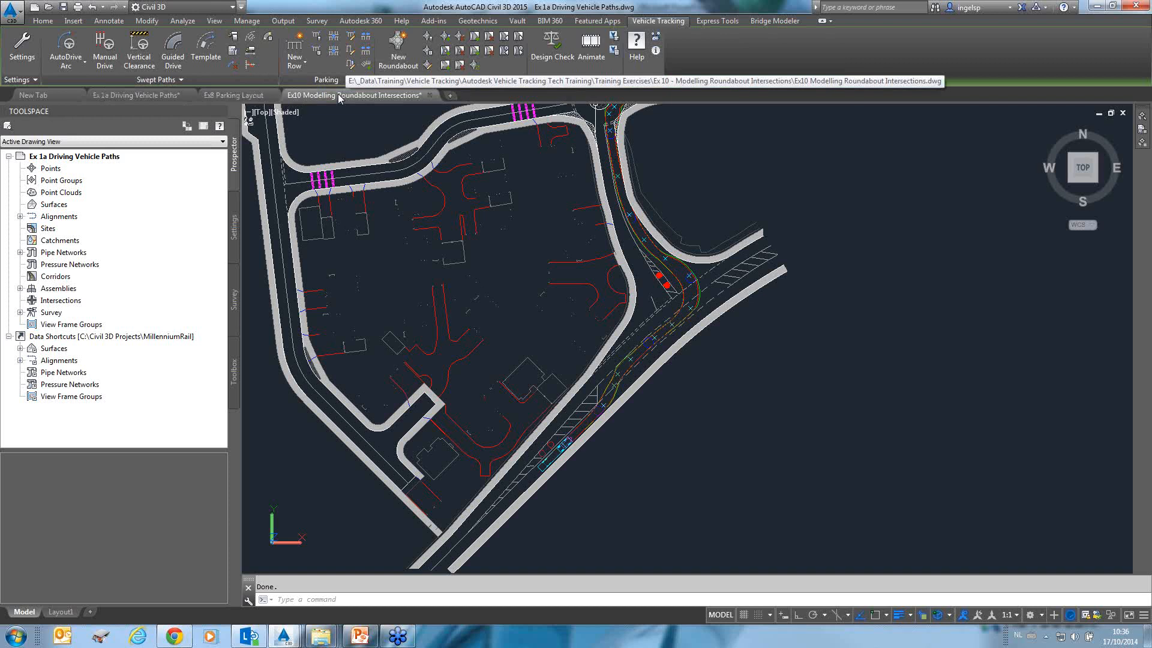
pyautogui.click(1100, 114)
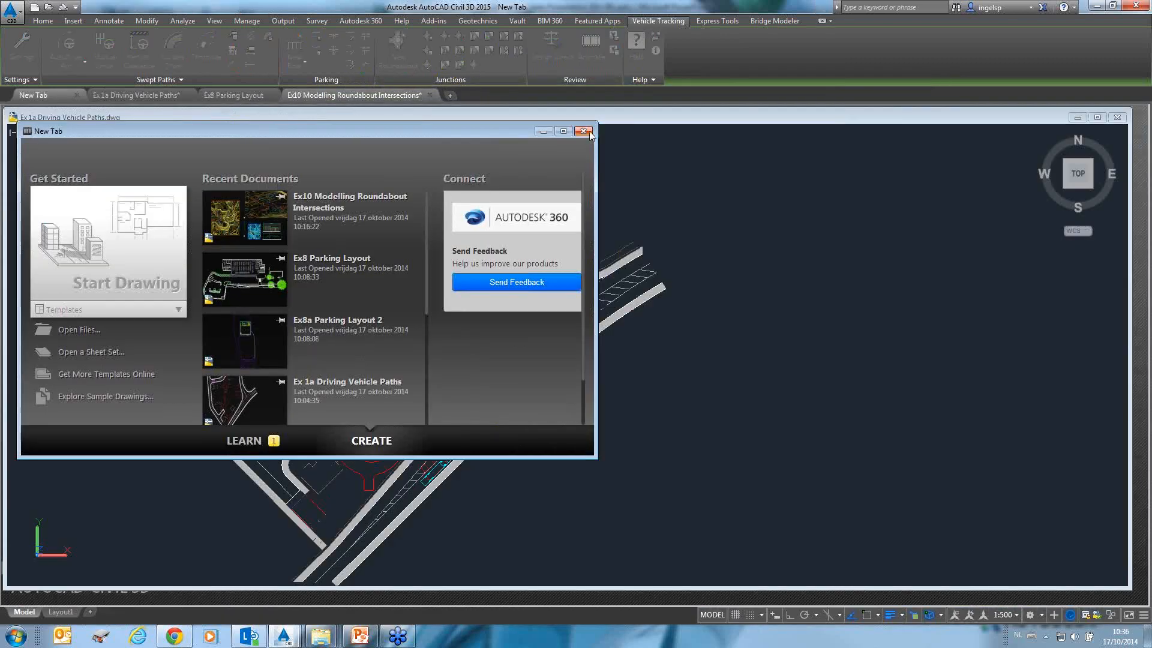
pyautogui.click(544, 131)
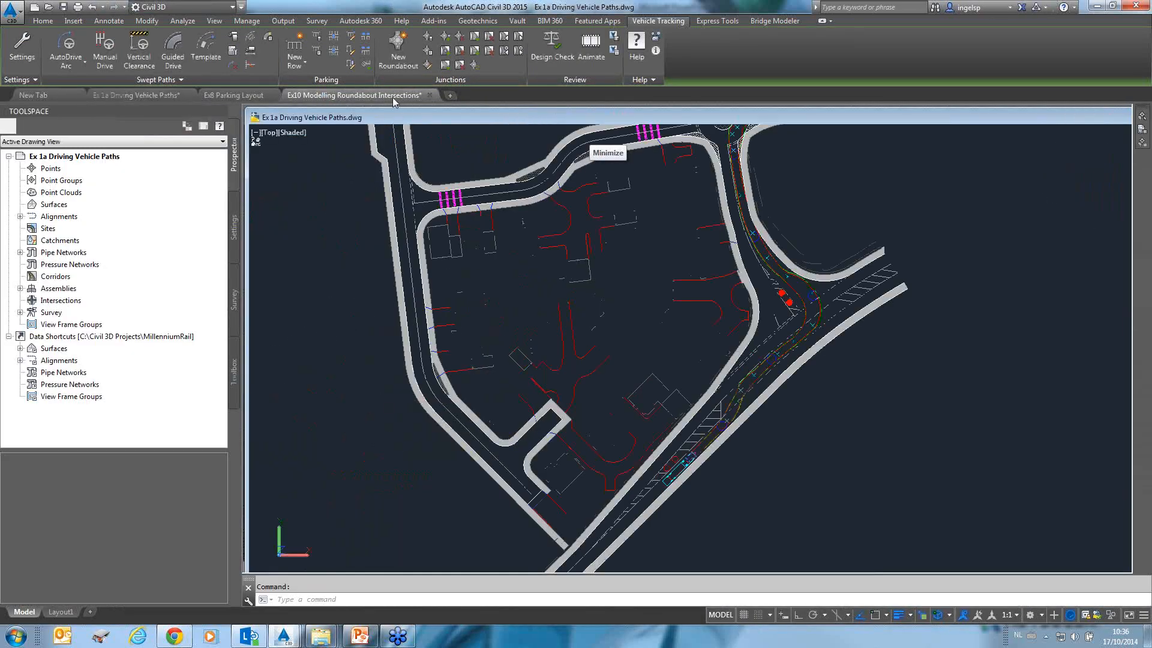
pyautogui.click(394, 99)
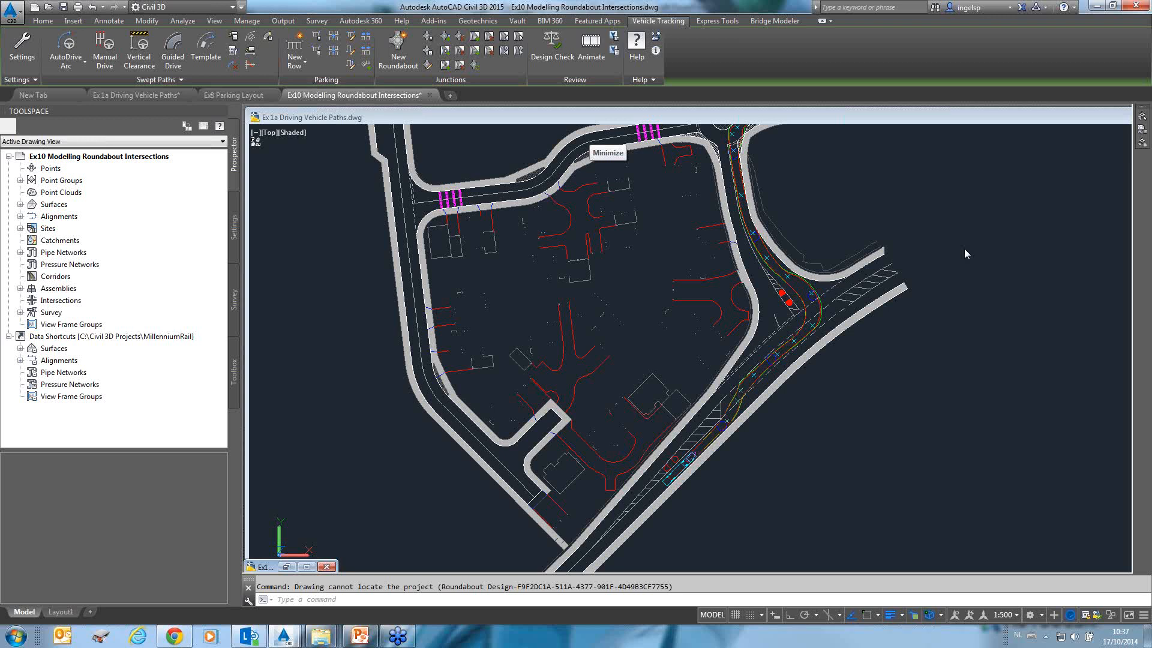
pyautogui.click(915, 196)
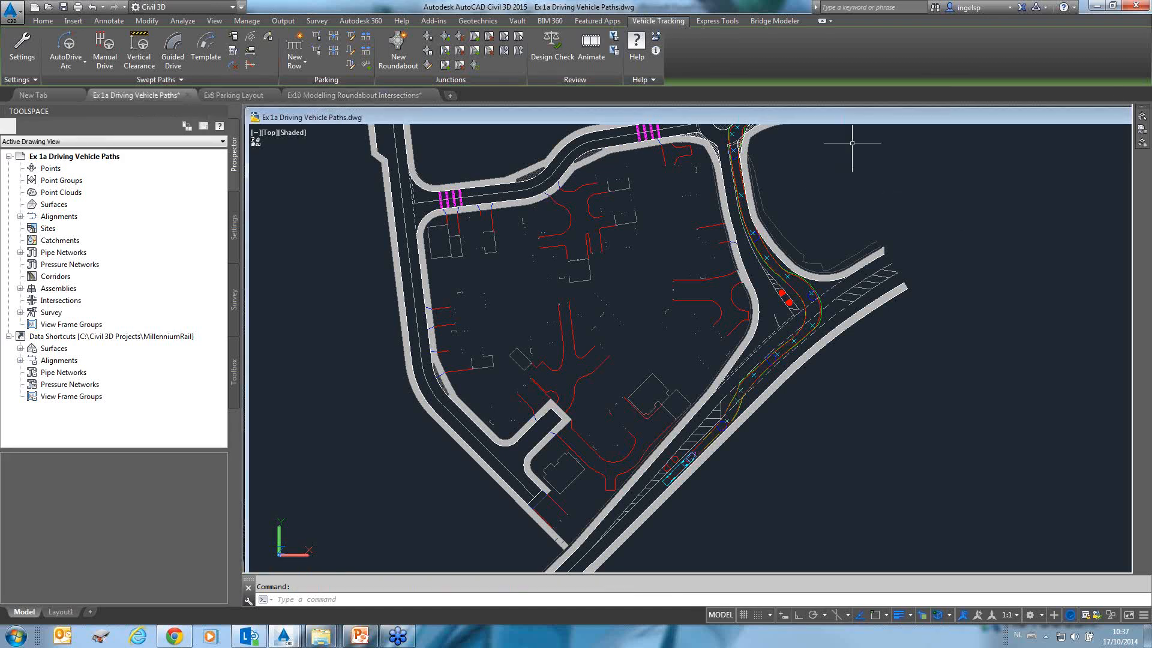
pyautogui.doubleClick(859, 115)
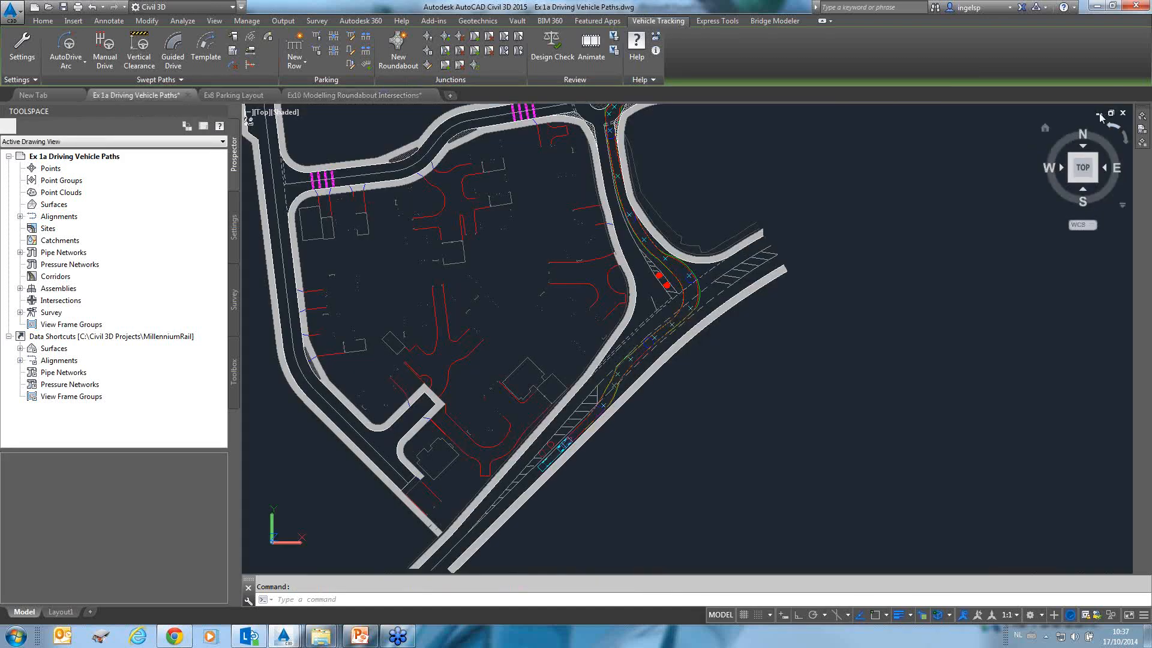
pyautogui.click(1098, 113)
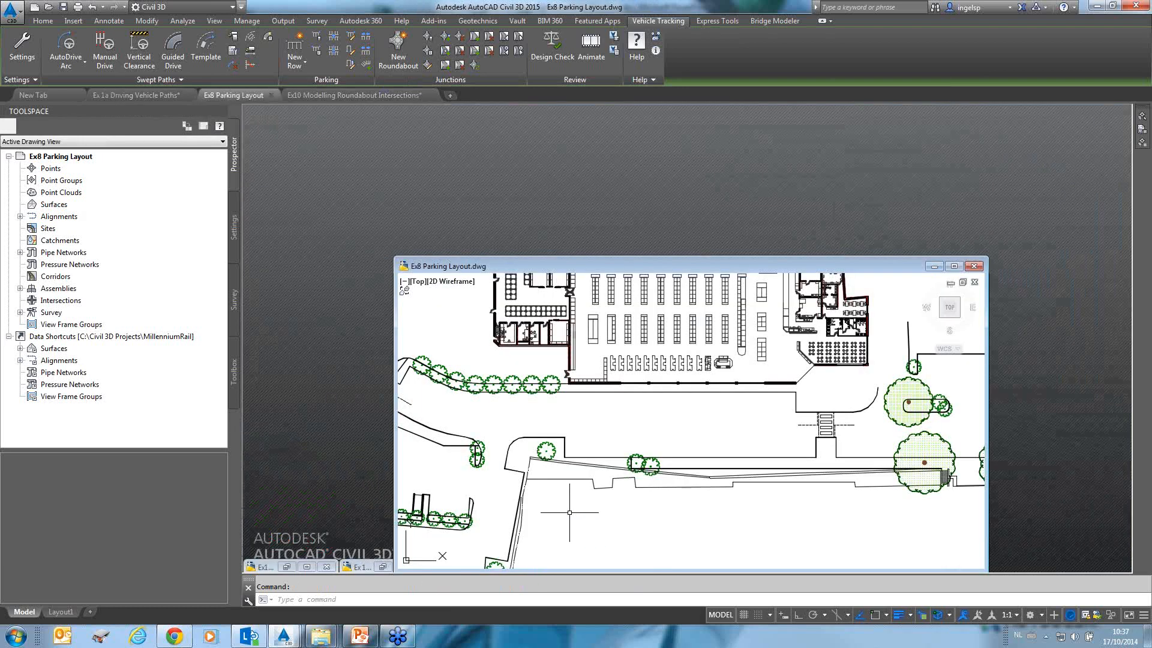
pyautogui.click(381, 567)
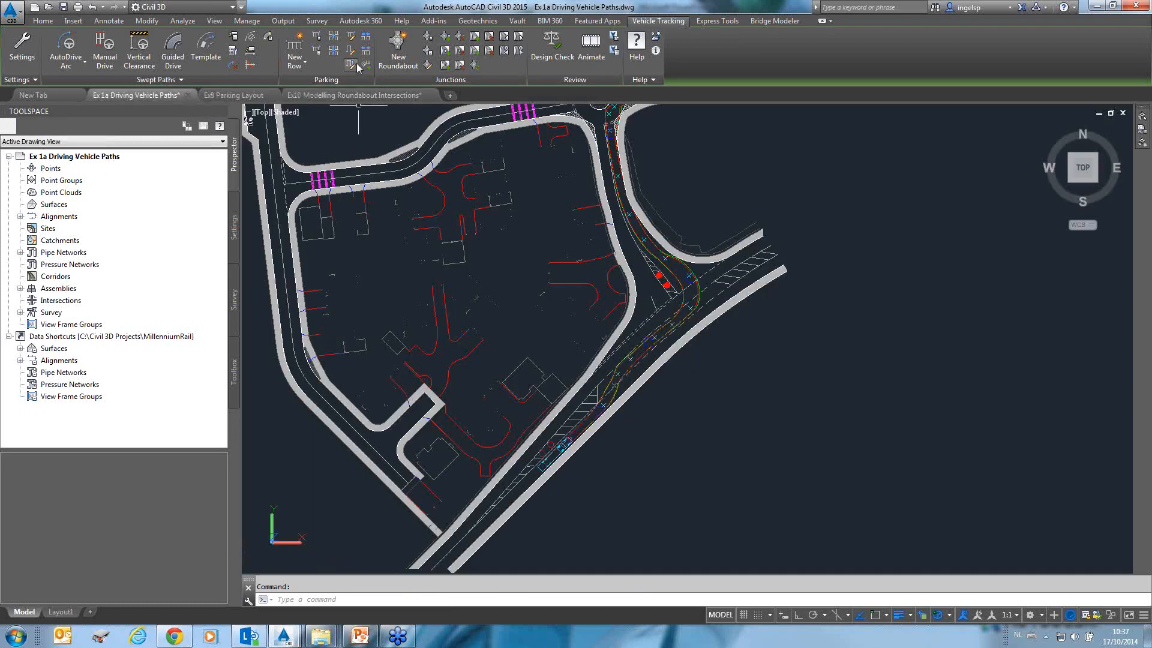
pyautogui.click(358, 96)
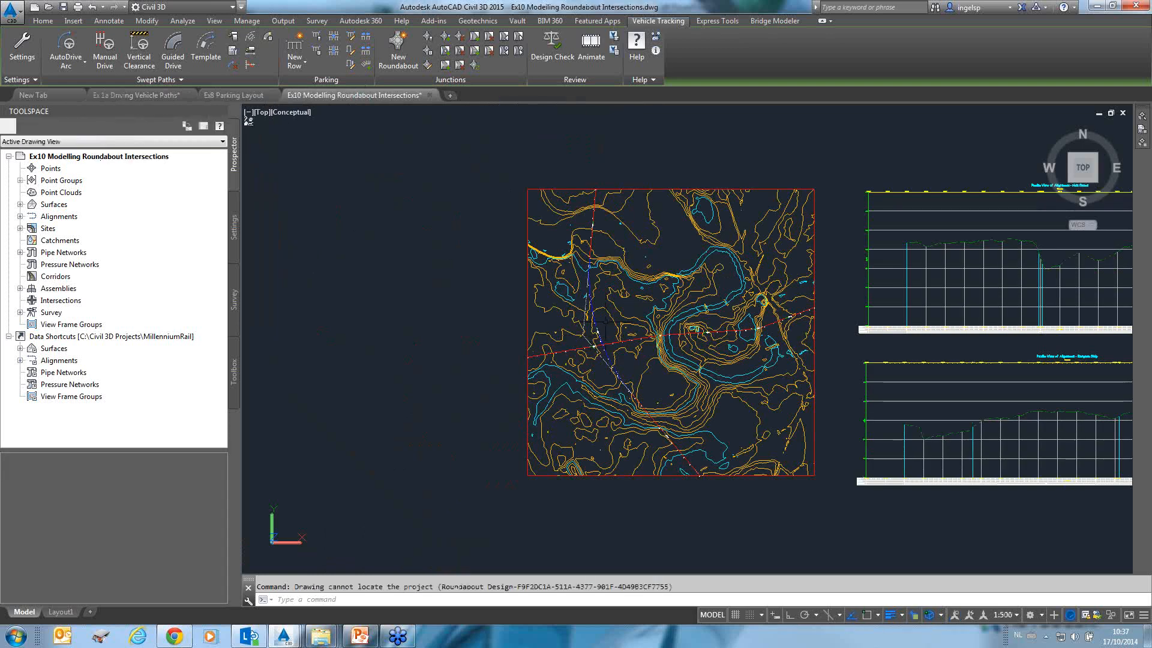
pyautogui.moveTo(682, 160)
pyautogui.mouseDown(button='middle')
pyautogui.moveTo(594, 180)
pyautogui.moveTo(517, 148)
pyautogui.mouseUp(button='middle')
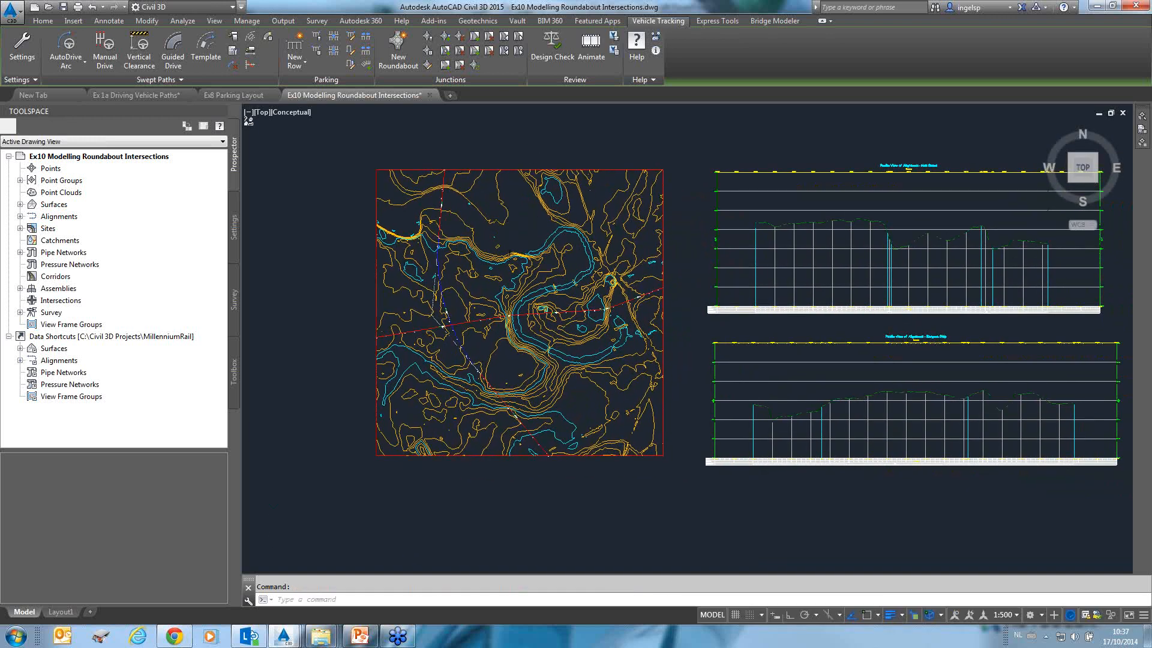
pyautogui.scroll(2, 509, 234)
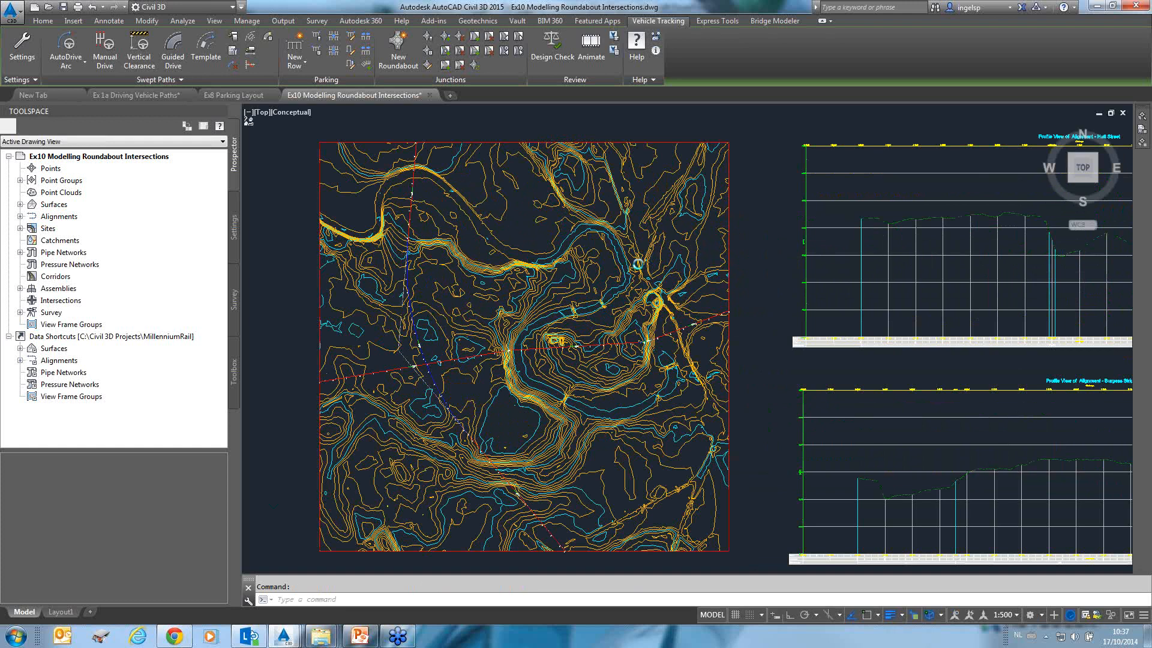
pyautogui.scroll(2, 515, 234)
pyautogui.moveTo(502, 214); pyautogui.dragTo(519, 251, button='middle')
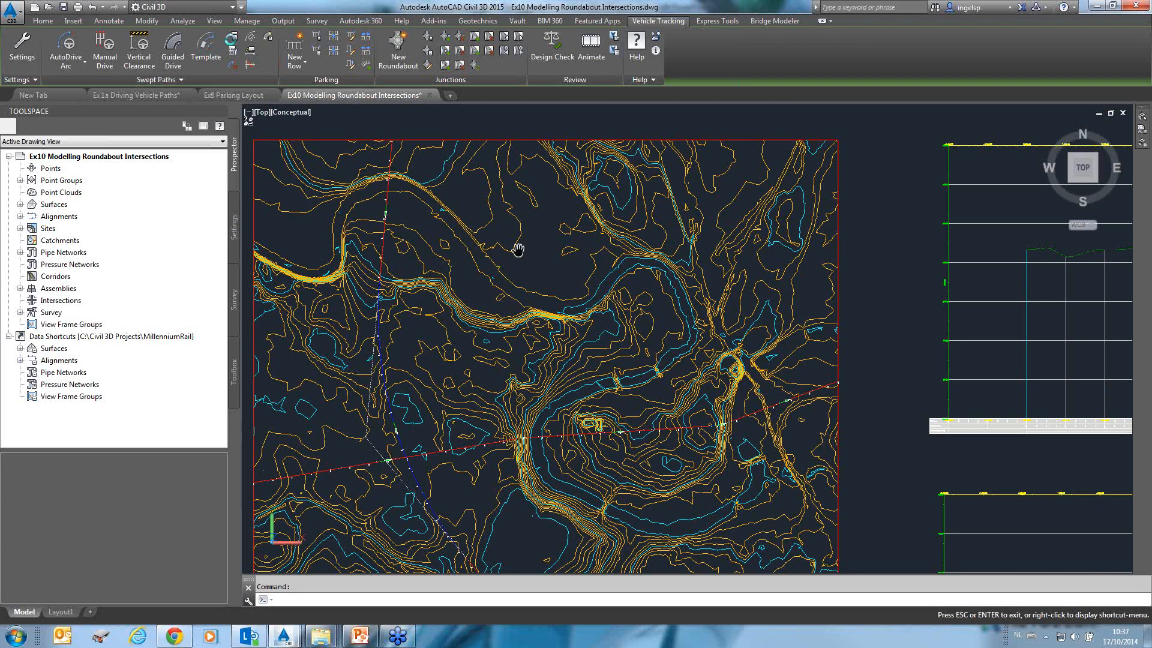
pyautogui.press('Escape')
# Open the Vehicle Library Explorer and choose the Lowboy Tractor / Trailer design vehicle.
pyautogui.click(233, 38)
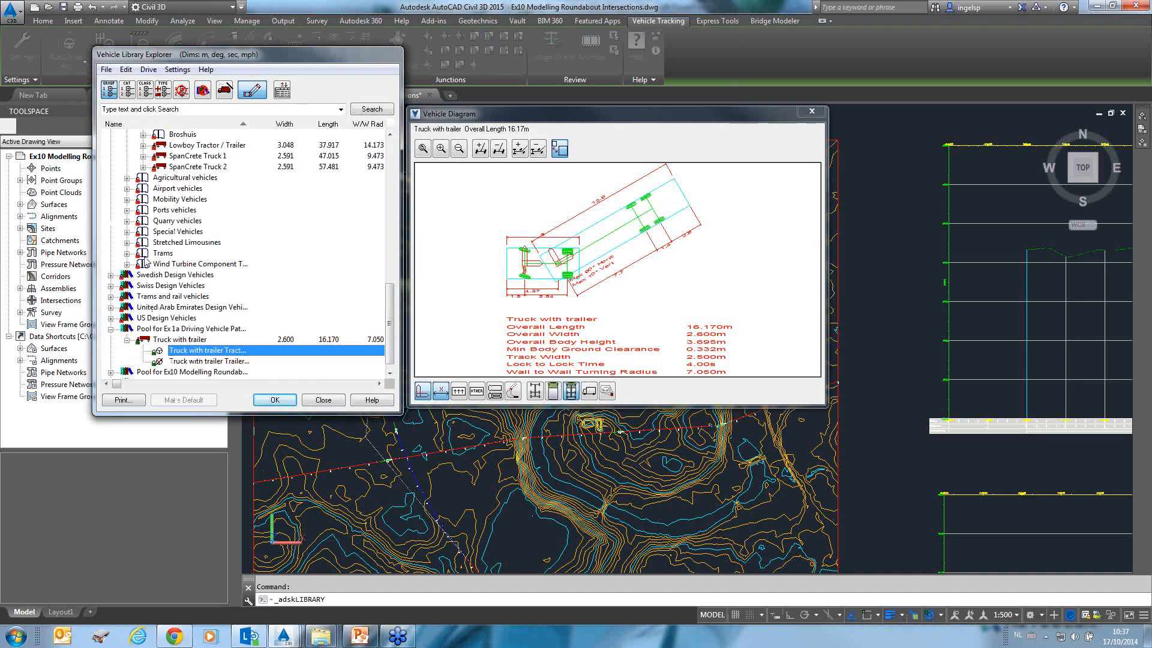
pyautogui.click(165, 232)
pyautogui.scroll(1, 179, 218)
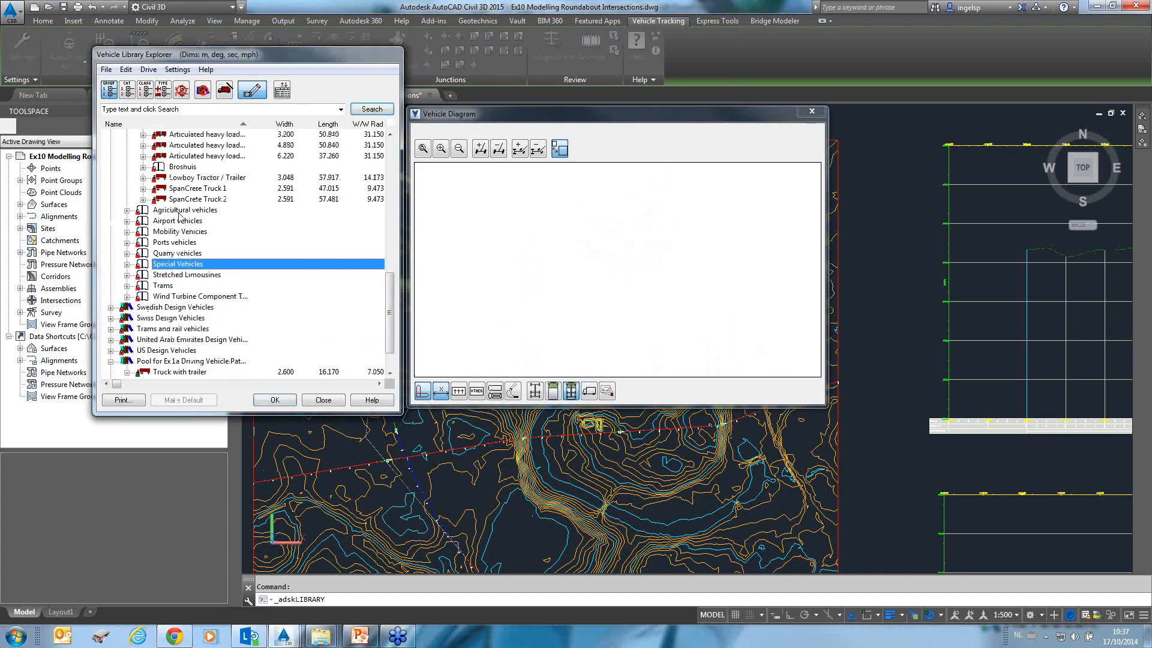
pyautogui.click(189, 177)
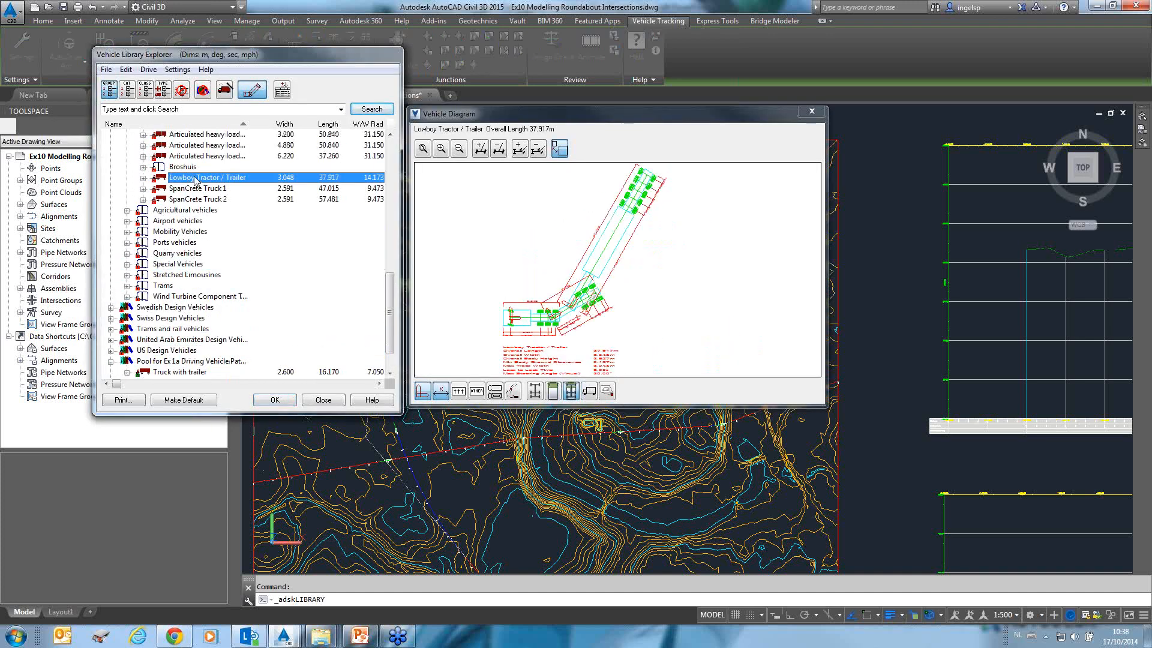
pyautogui.doubleClick(194, 180)
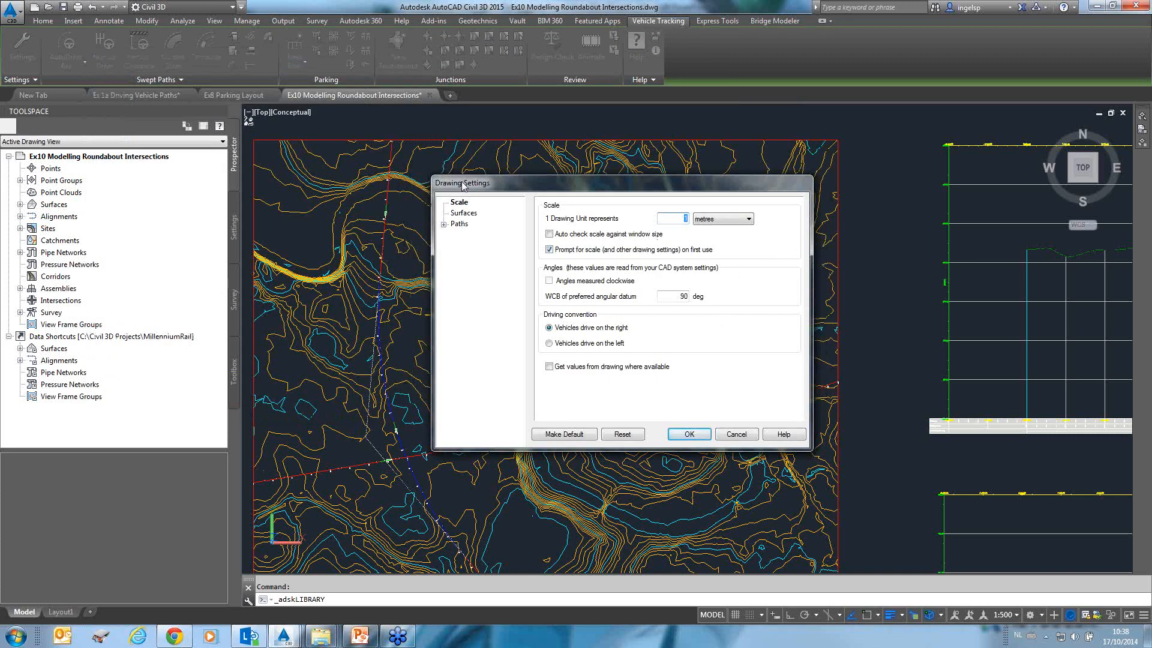
# Set the drawing's final surface to (Undefined) in the Vehicle Tracking drawing settings and confirm.
pyautogui.click(459, 213)
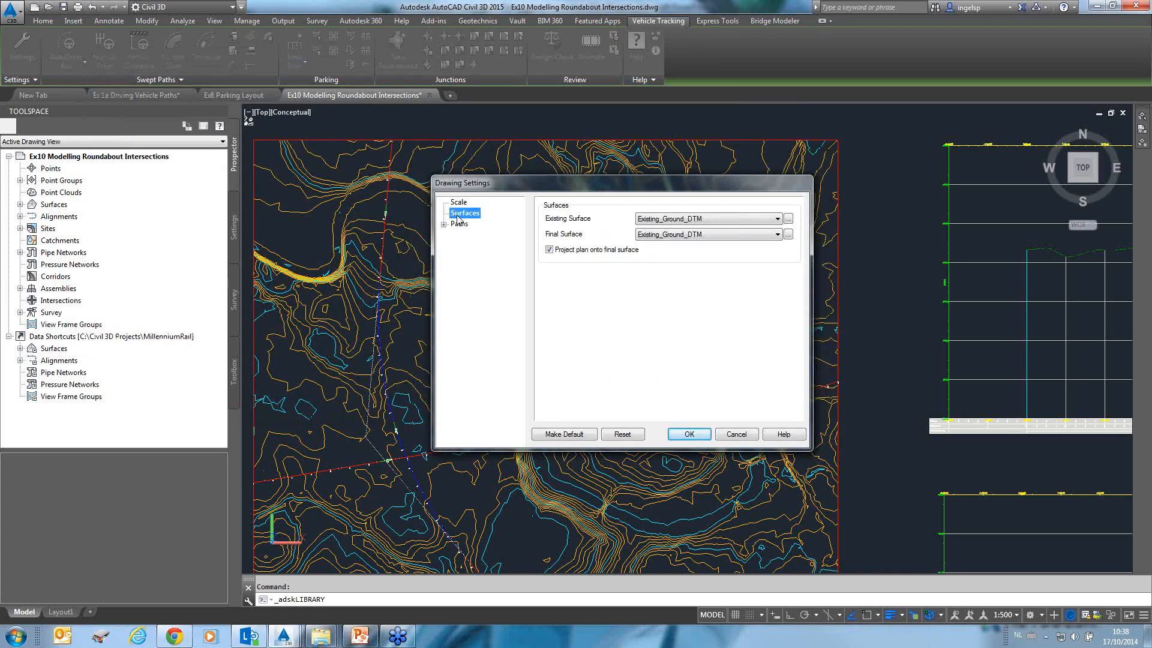
pyautogui.click(721, 219)
pyautogui.click(670, 238)
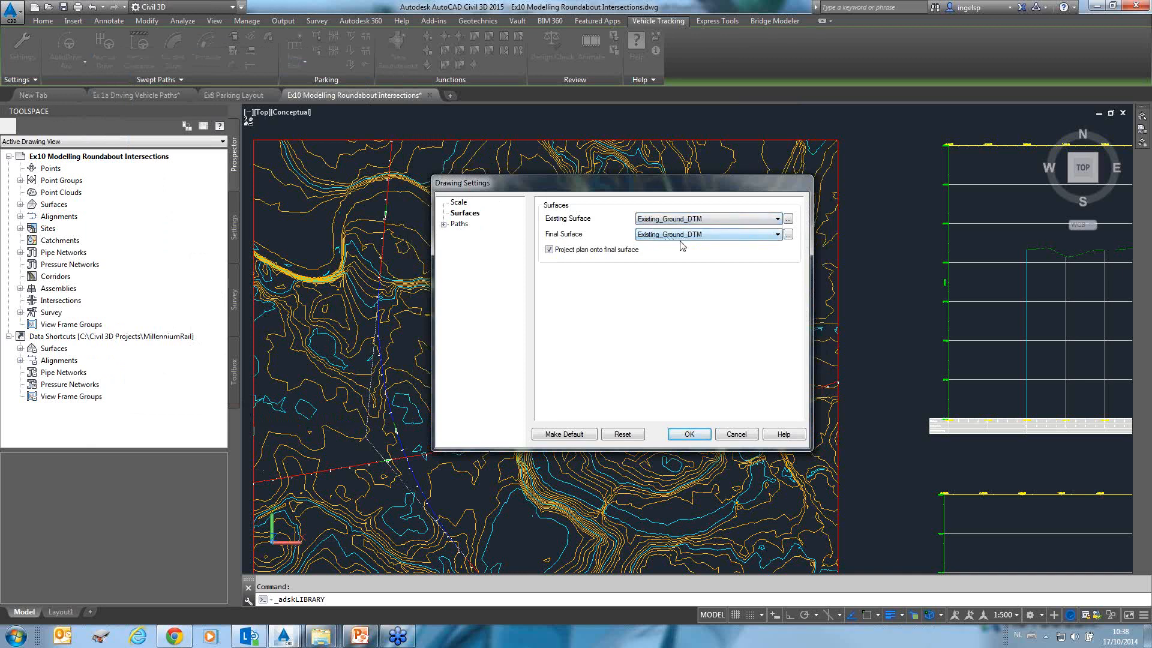
pyautogui.click(658, 235)
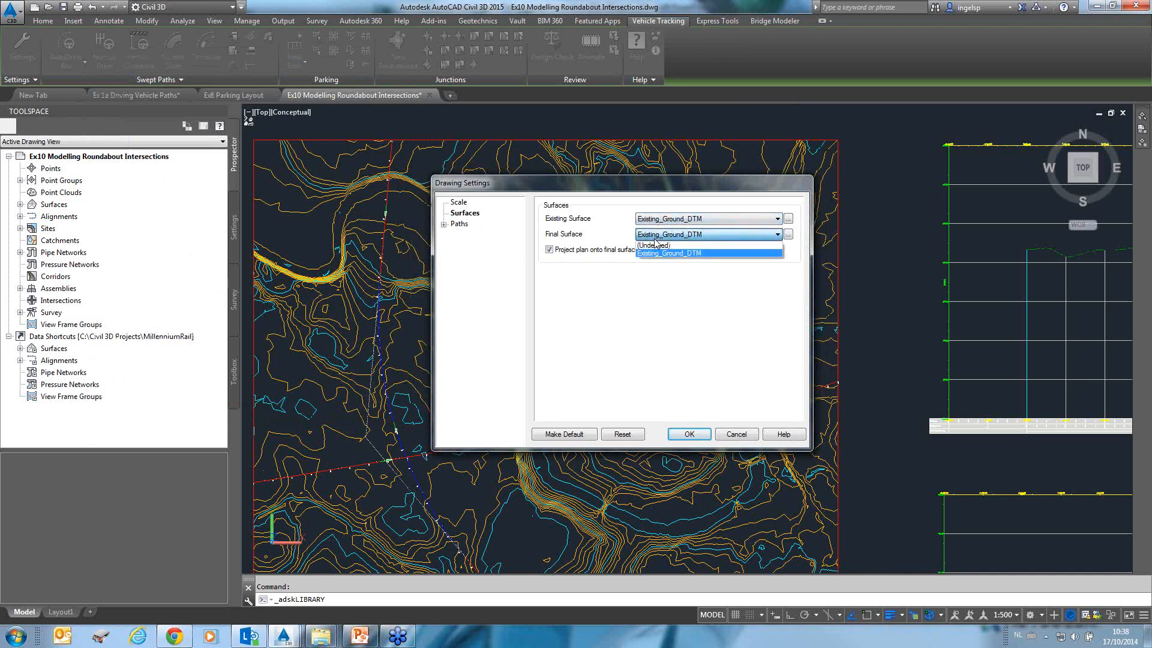
pyautogui.click(660, 243)
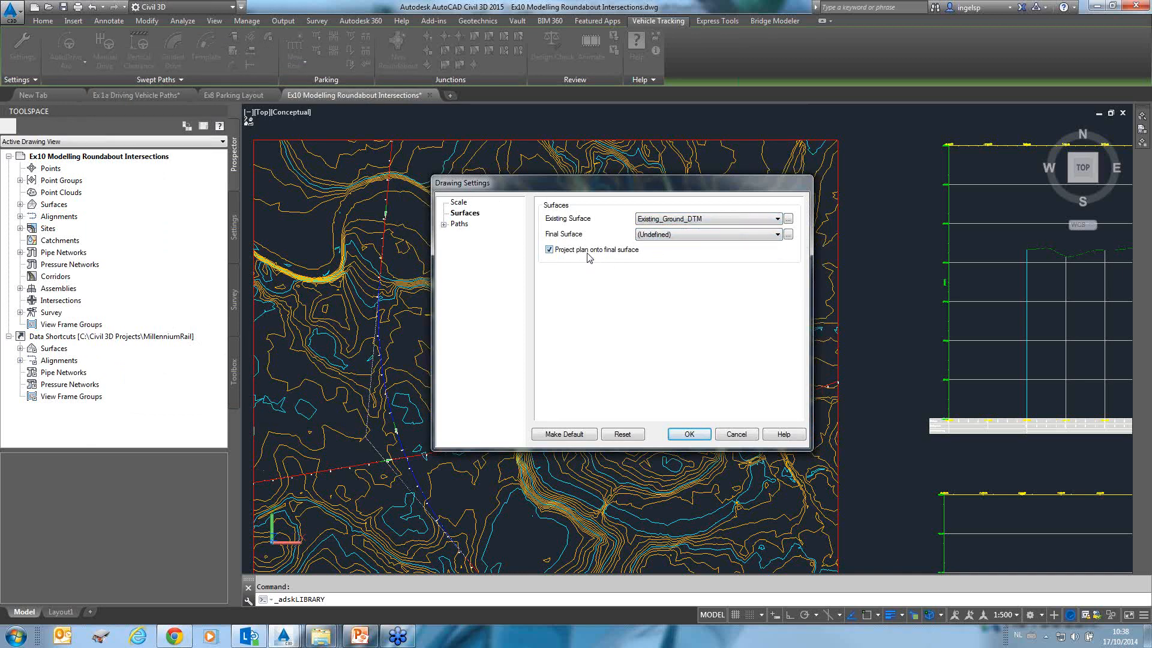
pyautogui.click(689, 433)
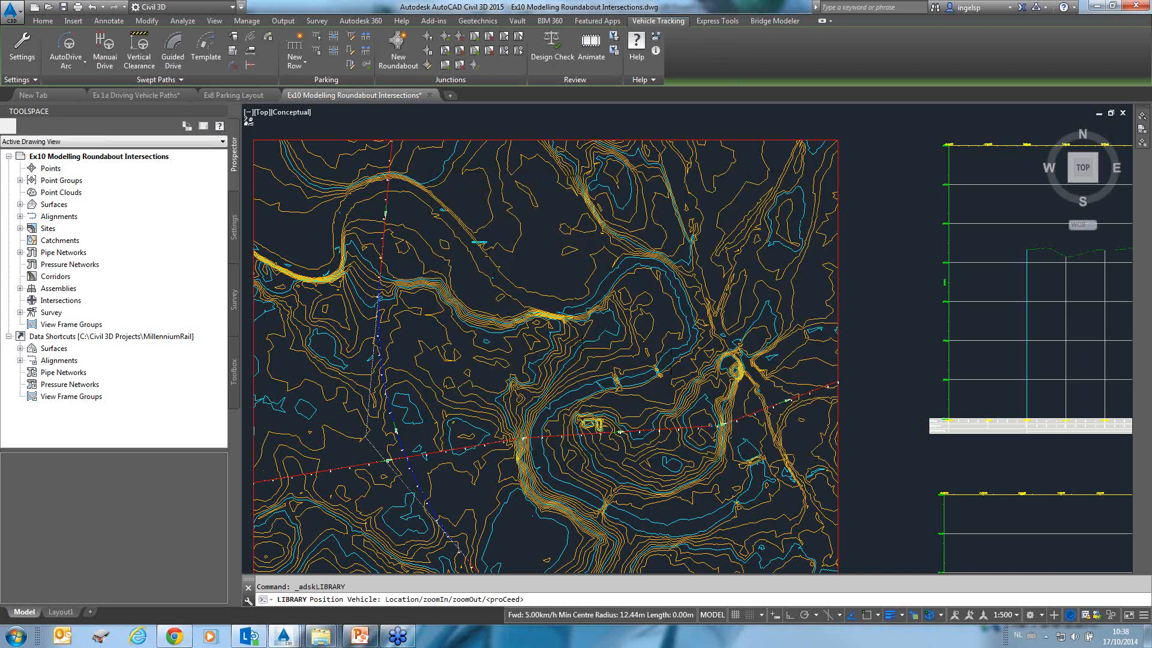
# Position the Lowboy Tractor / Trailer on the road north of the river, heading southeast.
pyautogui.scroll(8, 479, 242)
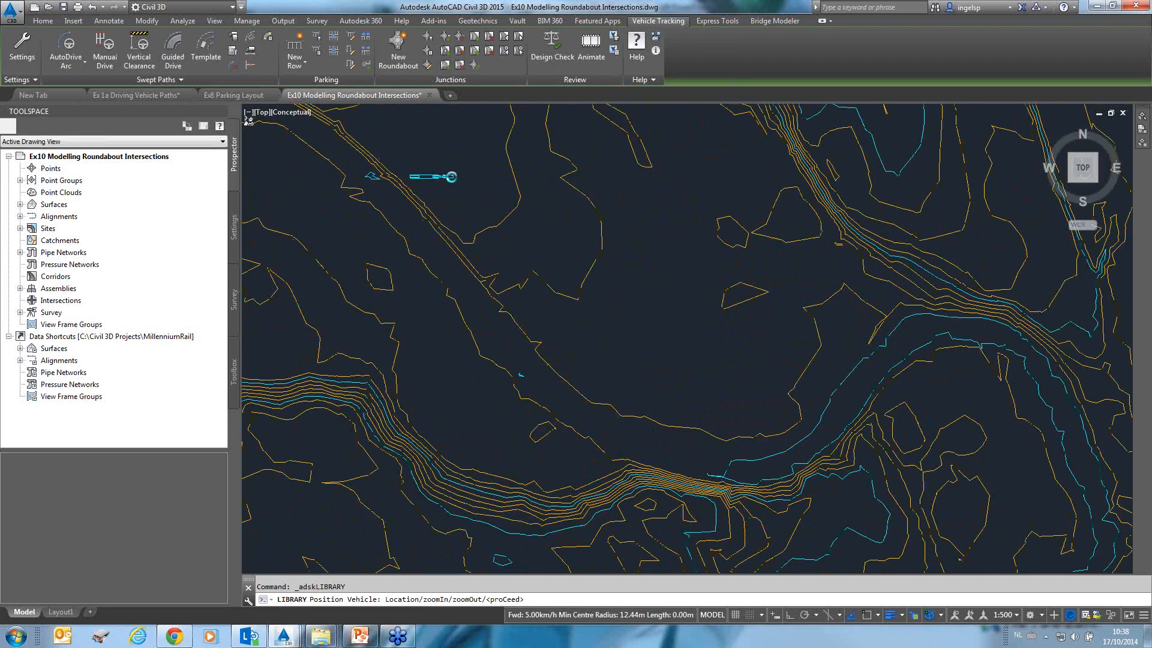
pyautogui.click(453, 178)
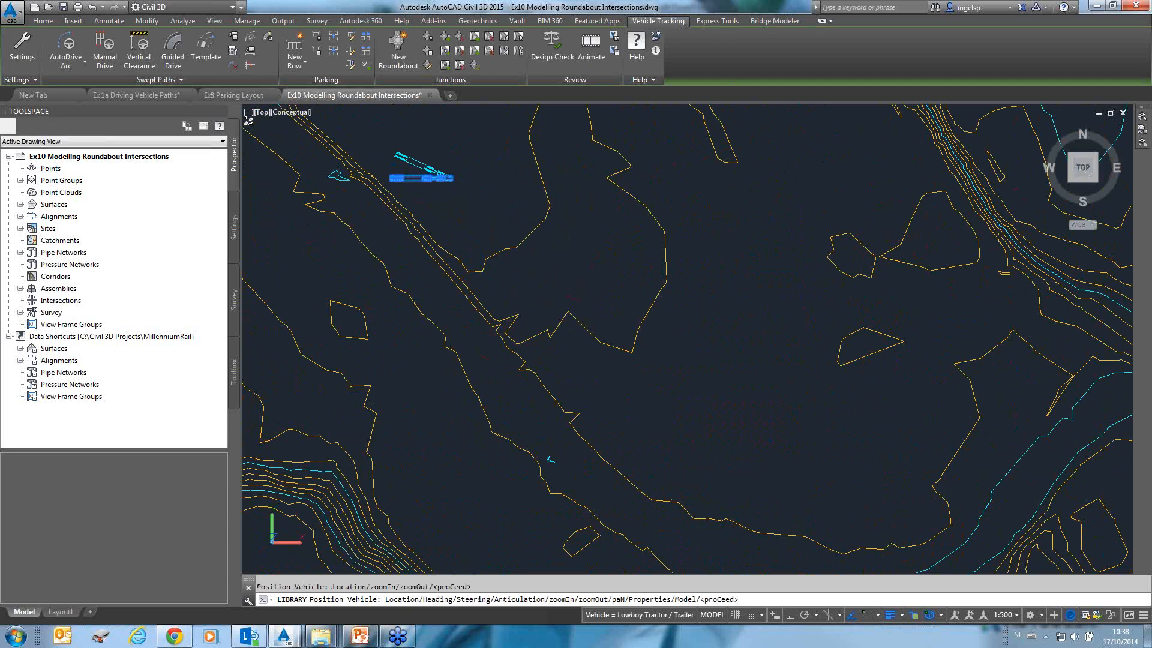
pyautogui.click(509, 205)
pyautogui.click(838, 375)
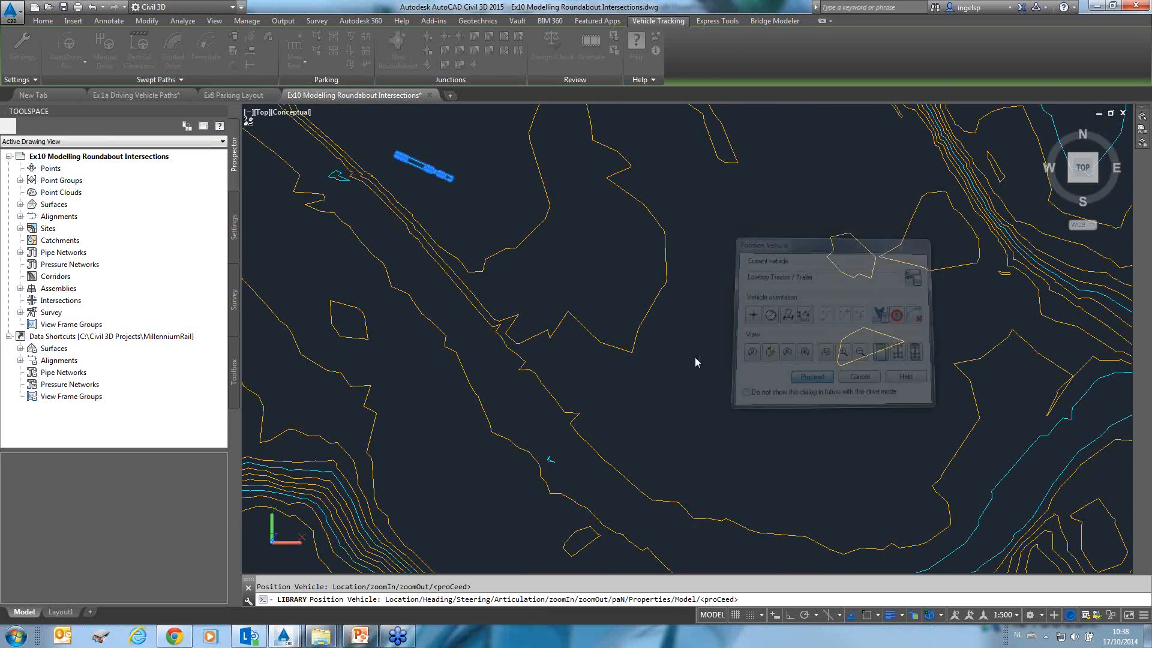
# Drive the Lowboy with AutoDrive arcs southeast along the road toward the river, then finish the path.
pyautogui.click(547, 260)
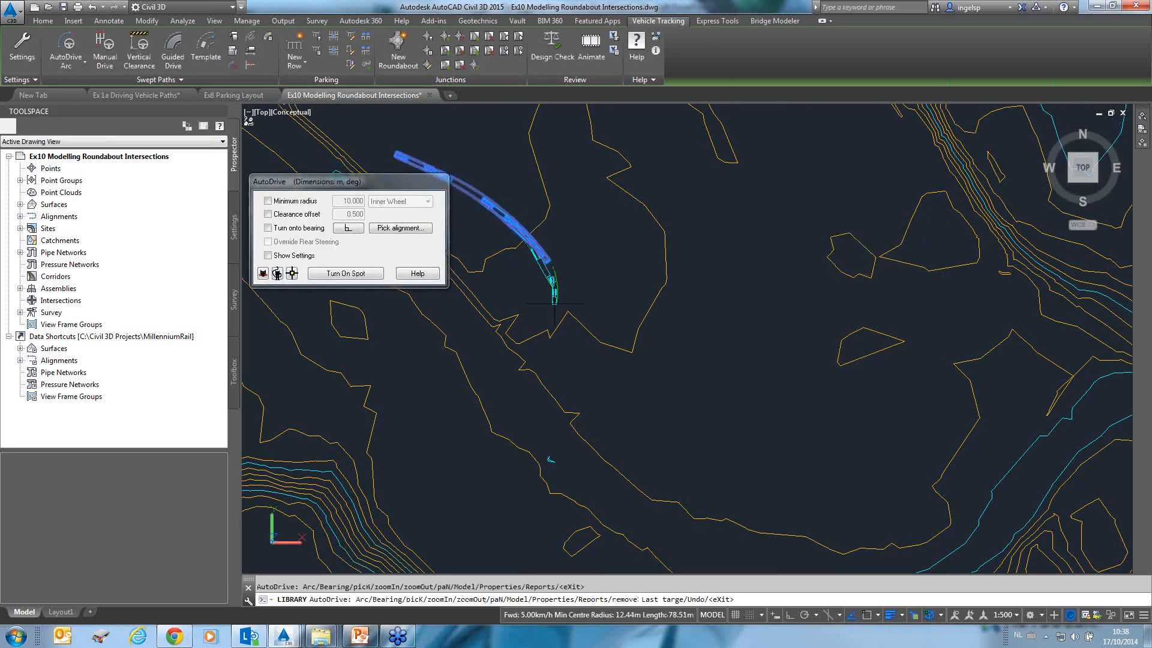
pyautogui.click(576, 360)
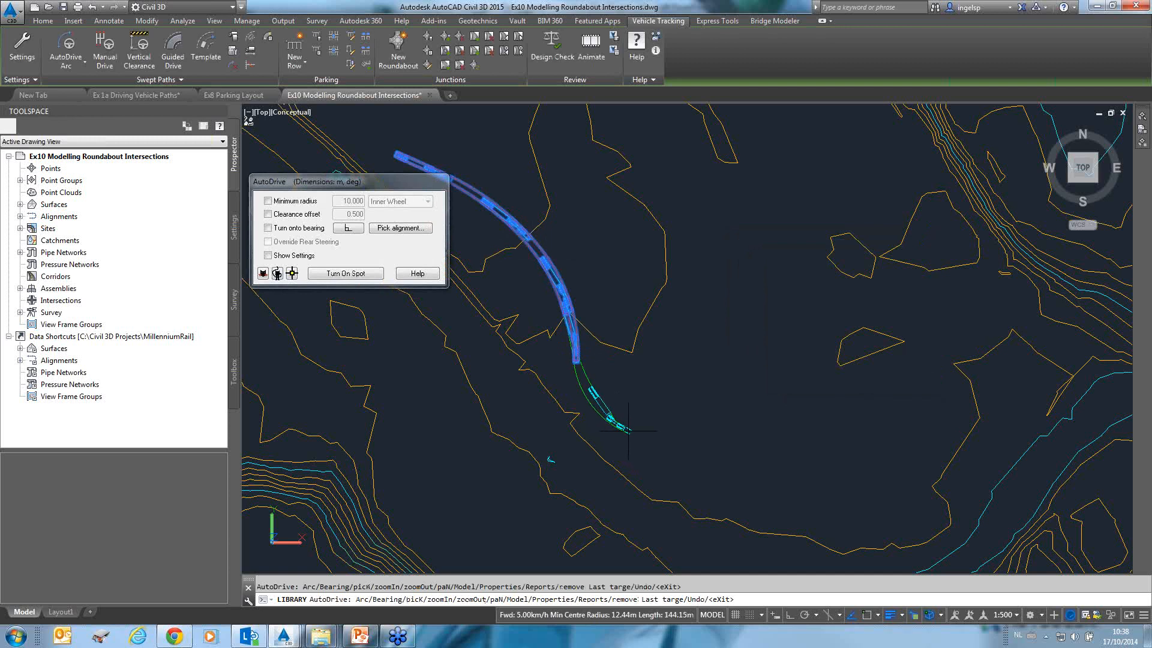
pyautogui.click(629, 426)
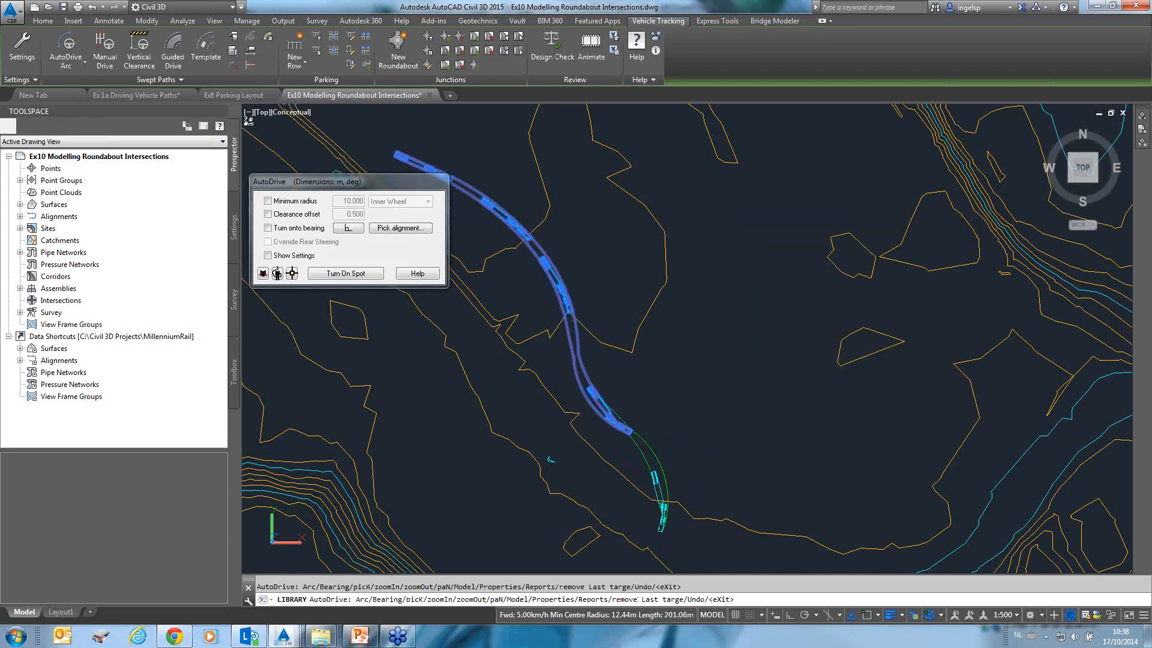
pyautogui.click(661, 529)
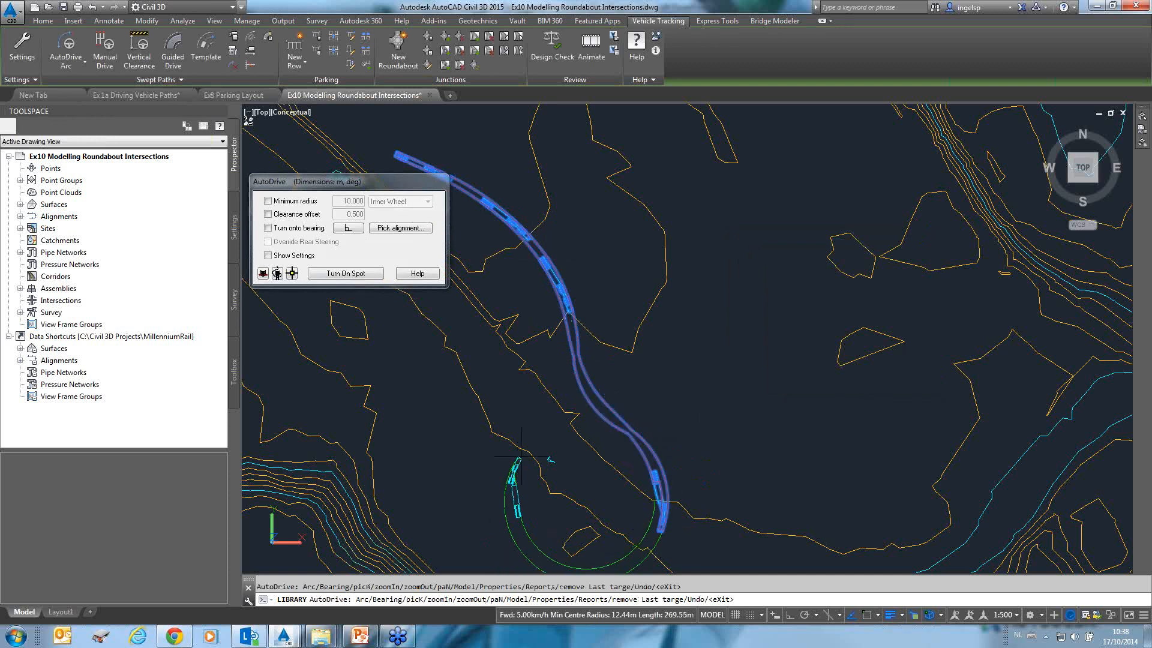
pyautogui.scroll(-2, 528, 454)
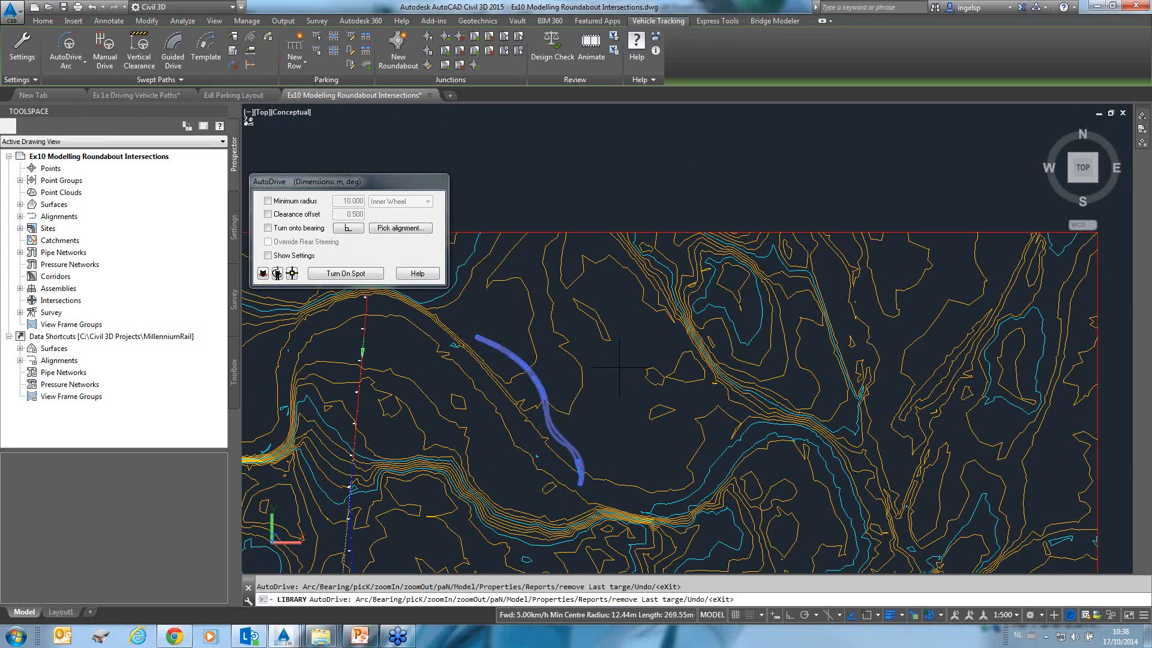
pyautogui.press('Return')
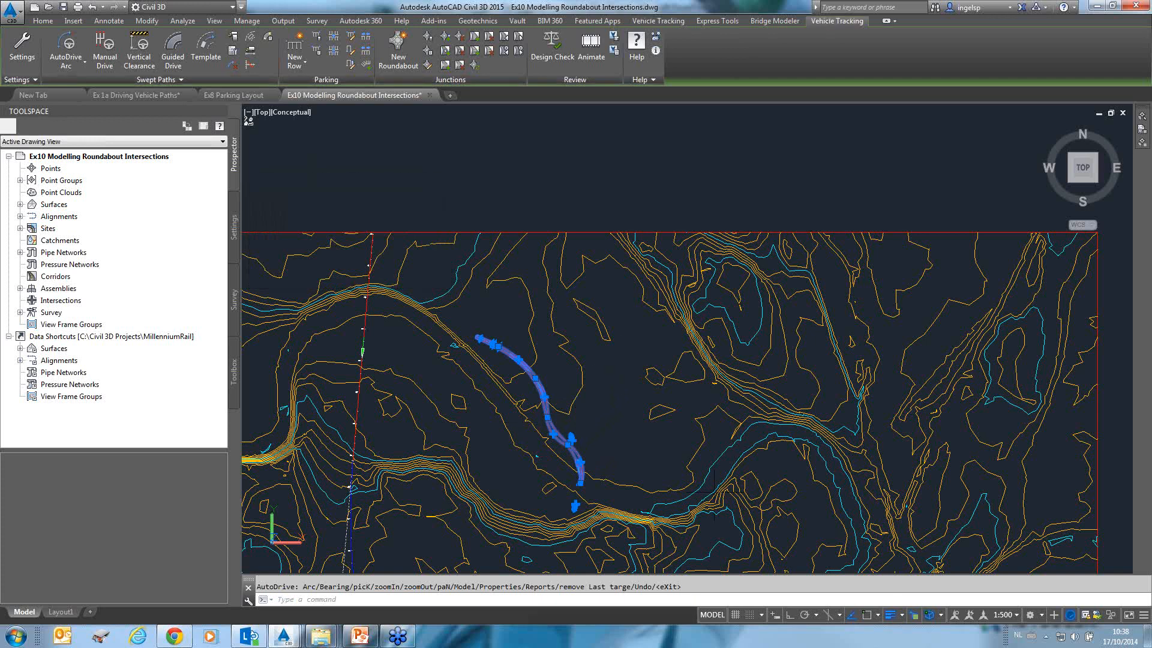
# Extend the swept path's end grip across the river to the southwest.
pyautogui.moveTo(575, 514); pyautogui.dragTo(642, 285, button='middle')
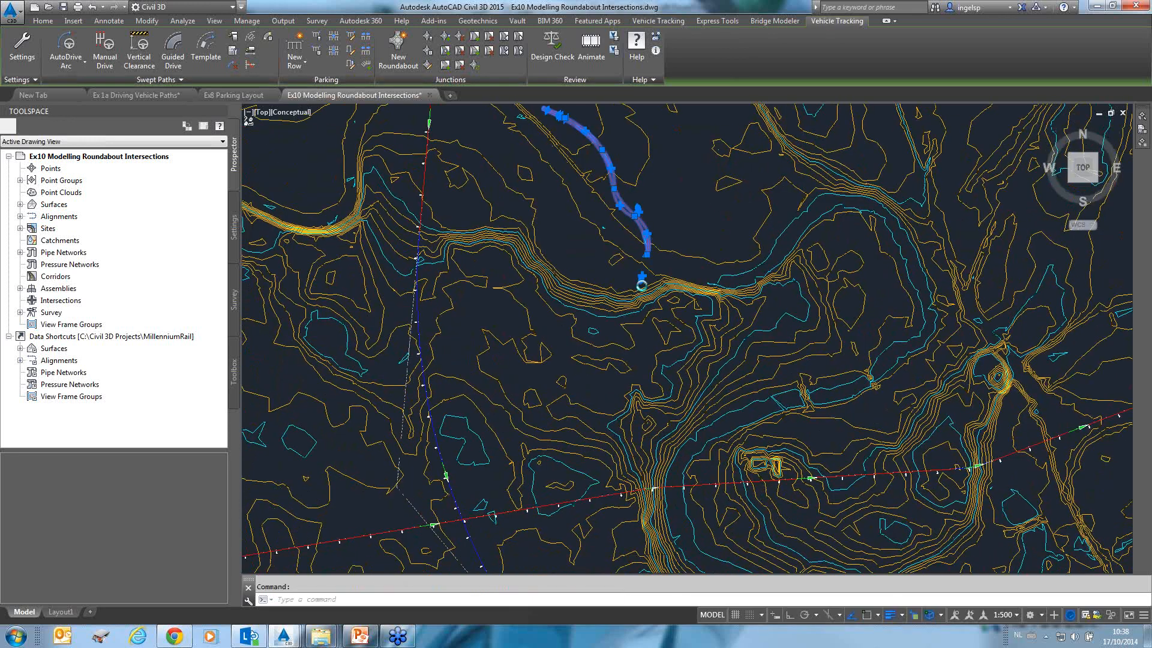
pyautogui.scroll(1, 641, 285)
pyautogui.click(641, 285)
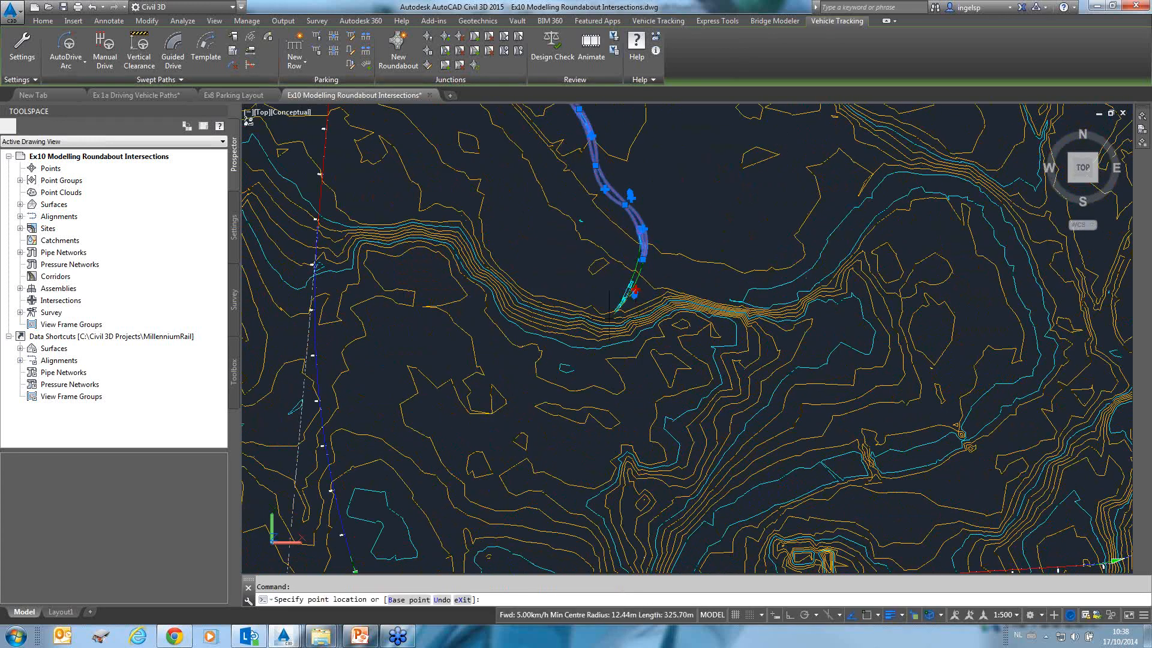
pyautogui.click(574, 362)
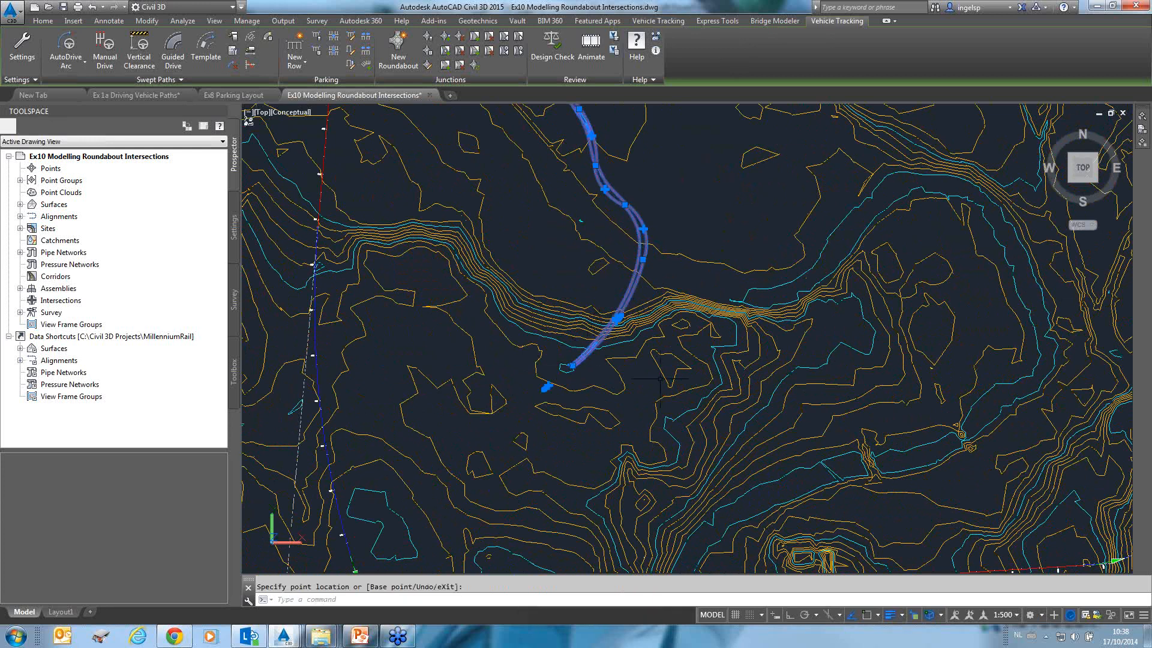
pyautogui.press('Escape')
pyautogui.press('Escape')
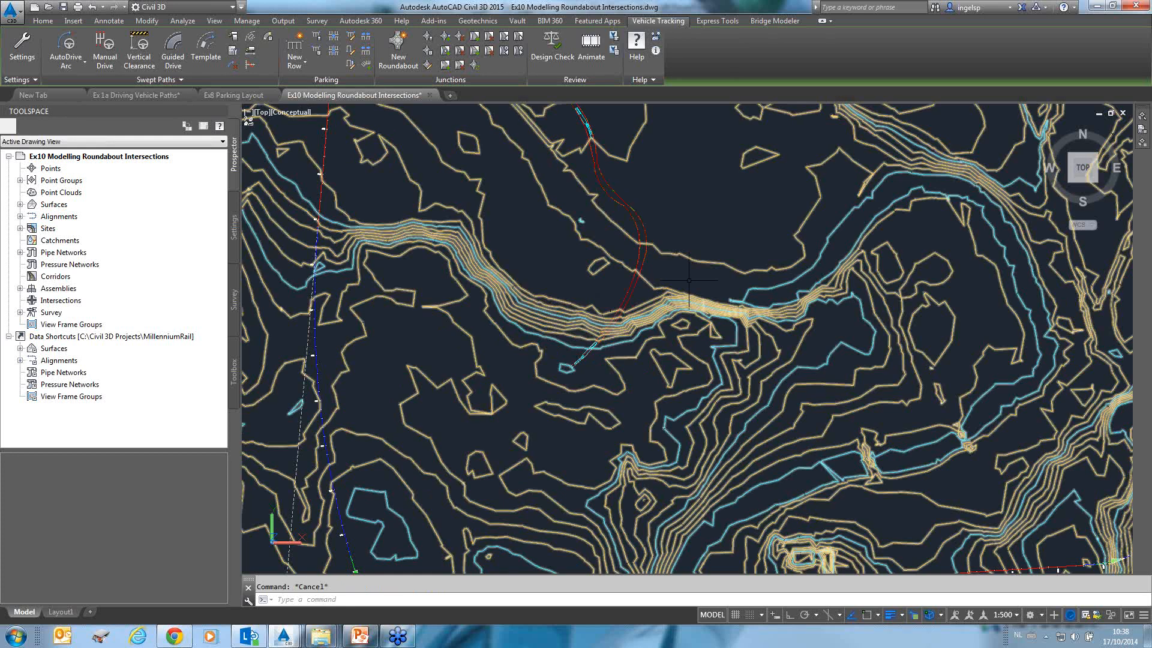
# Extend the swept path's end further west with its end grip.
pyautogui.scroll(3, 644, 256)
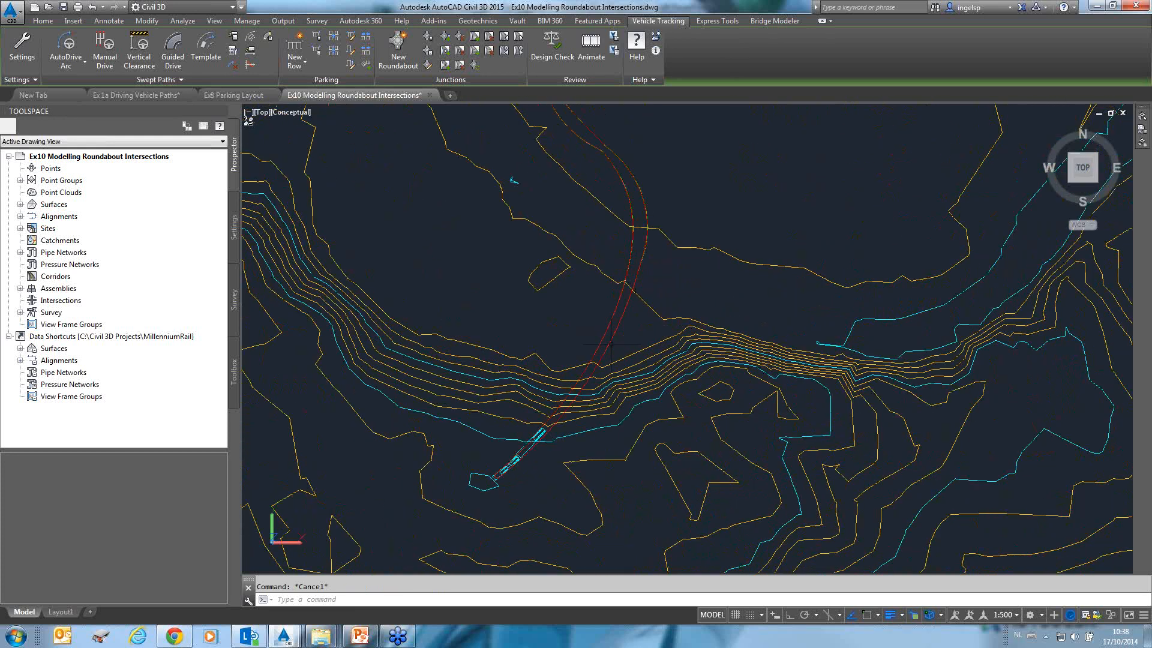
pyautogui.click(543, 435)
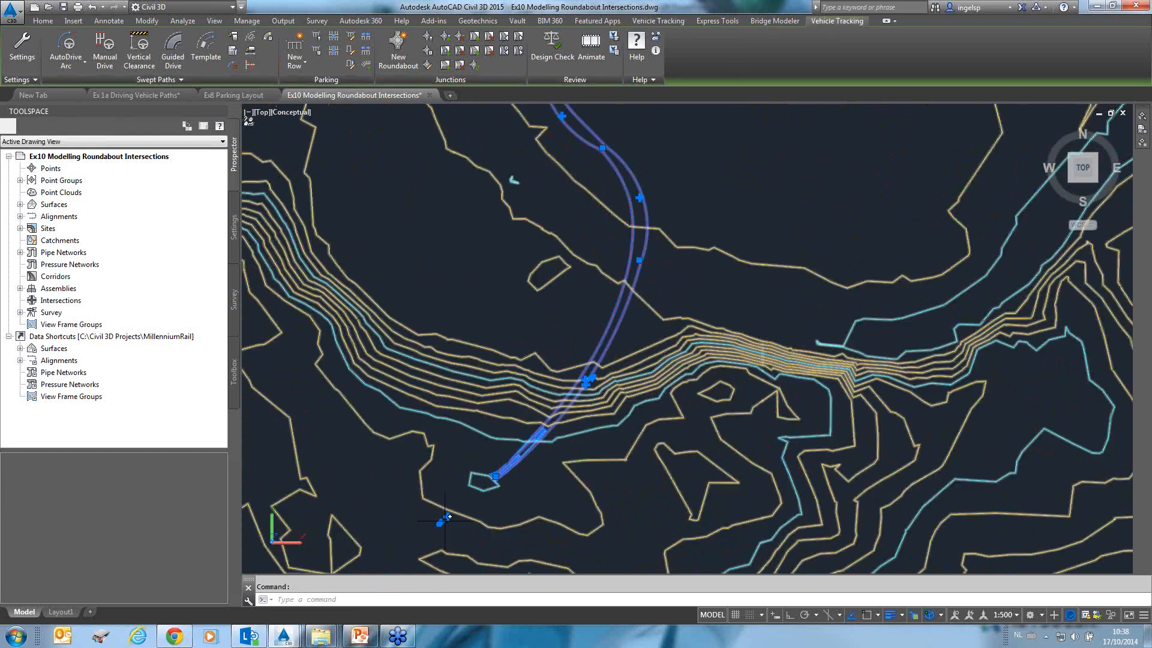
pyautogui.click(448, 517)
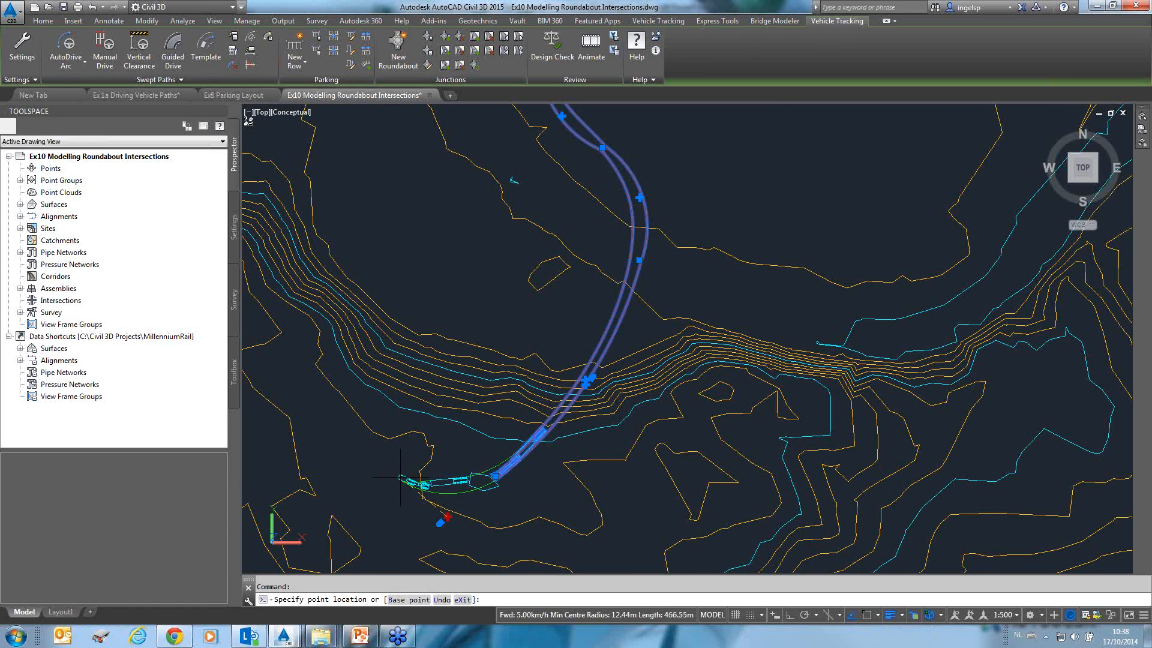
pyautogui.click(399, 478)
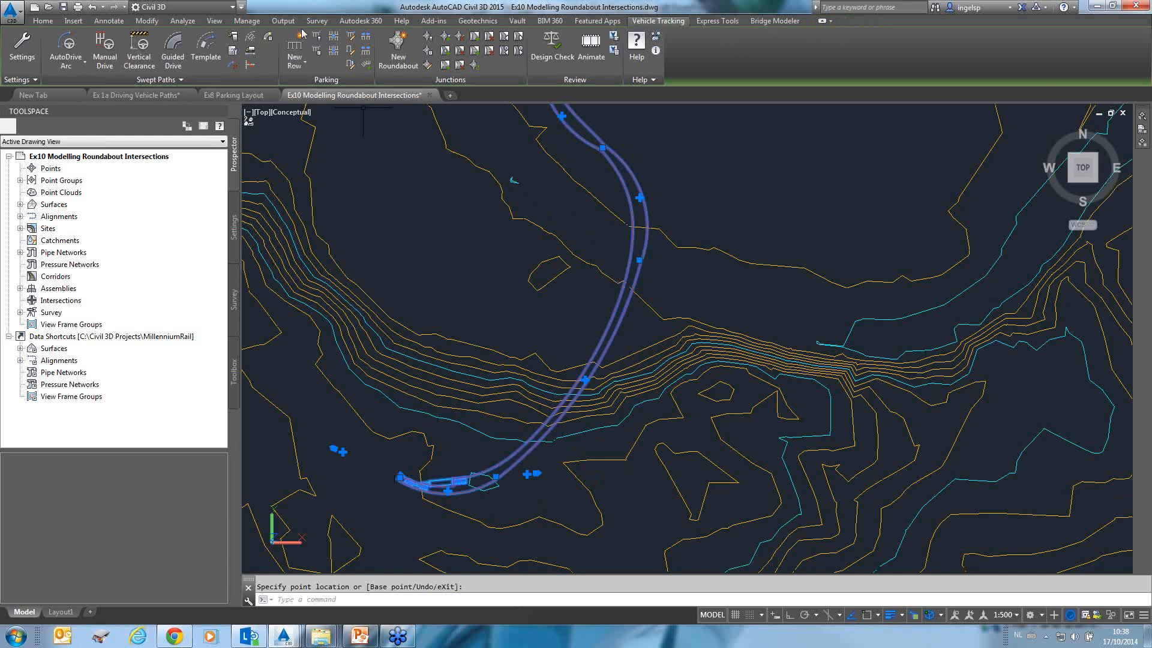
# Insert a ground conflict report on the path, accepting the surfaces and default clearances and enabling warning symbols.
pyautogui.click(643, 220)
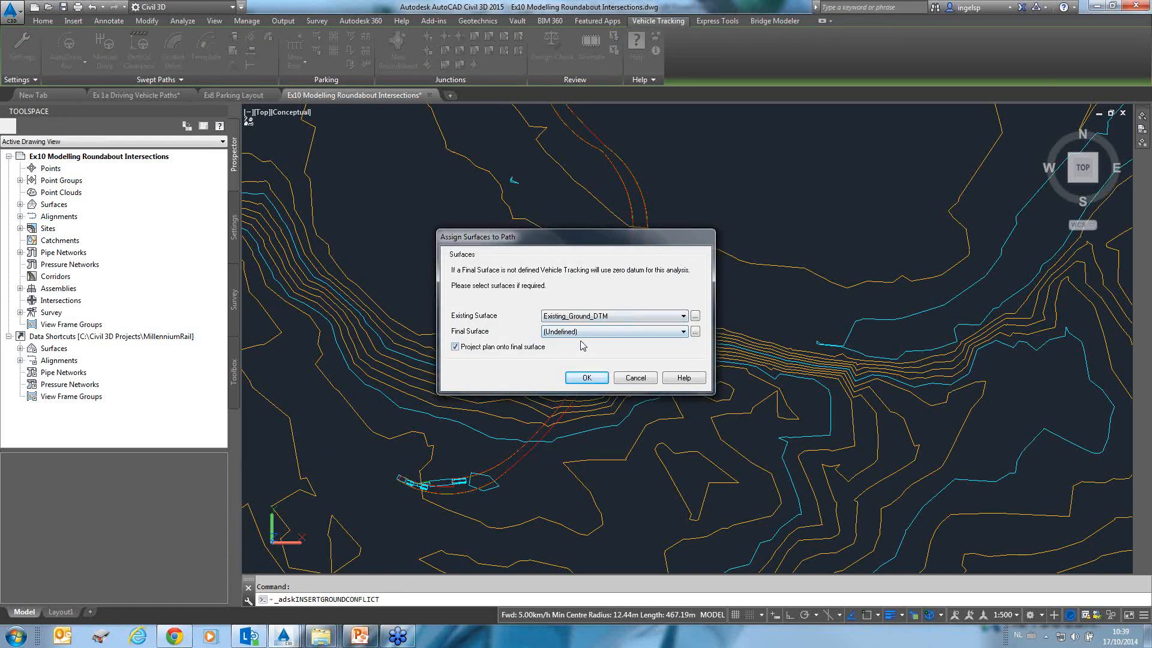
pyautogui.click(587, 378)
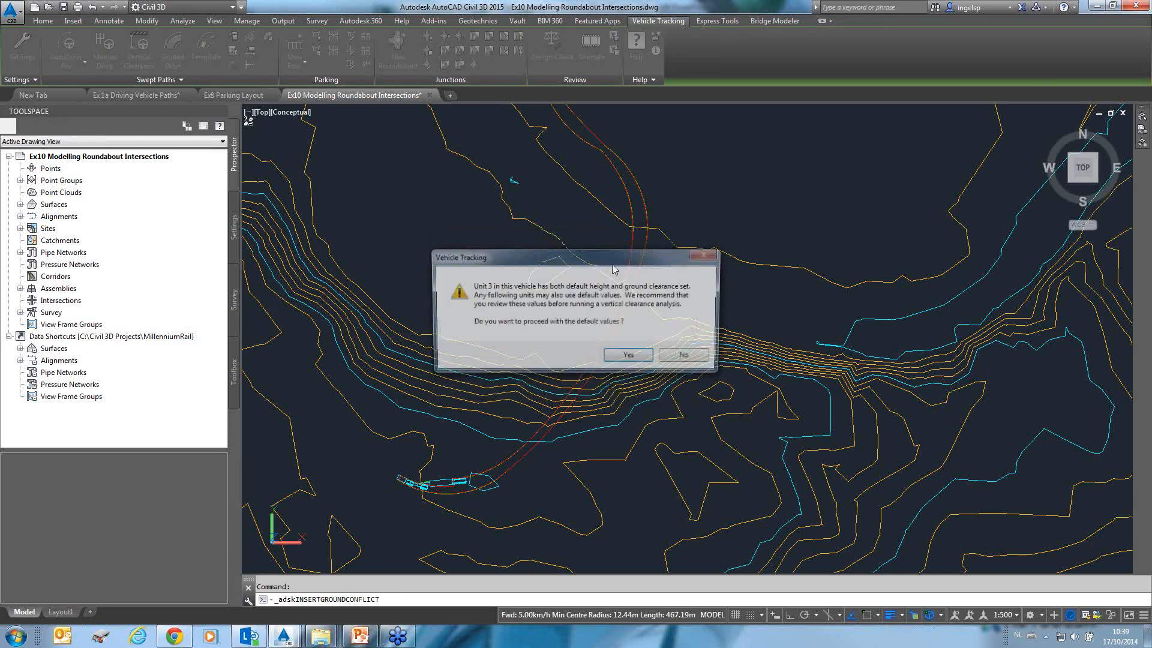
pyautogui.click(627, 358)
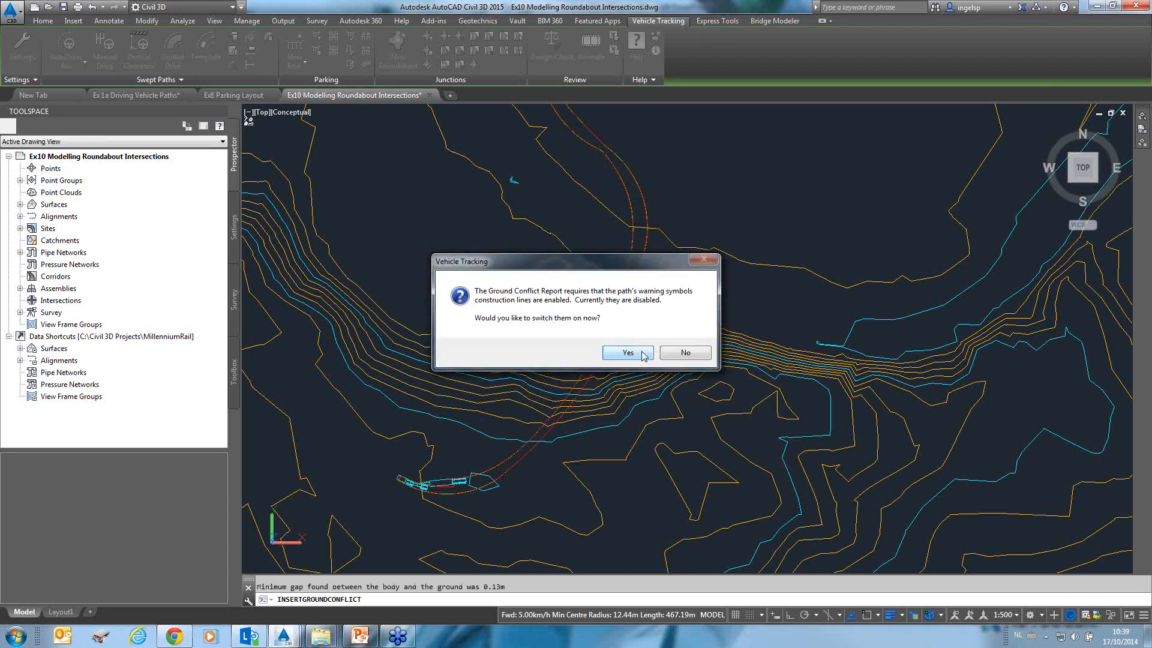
pyautogui.click(638, 357)
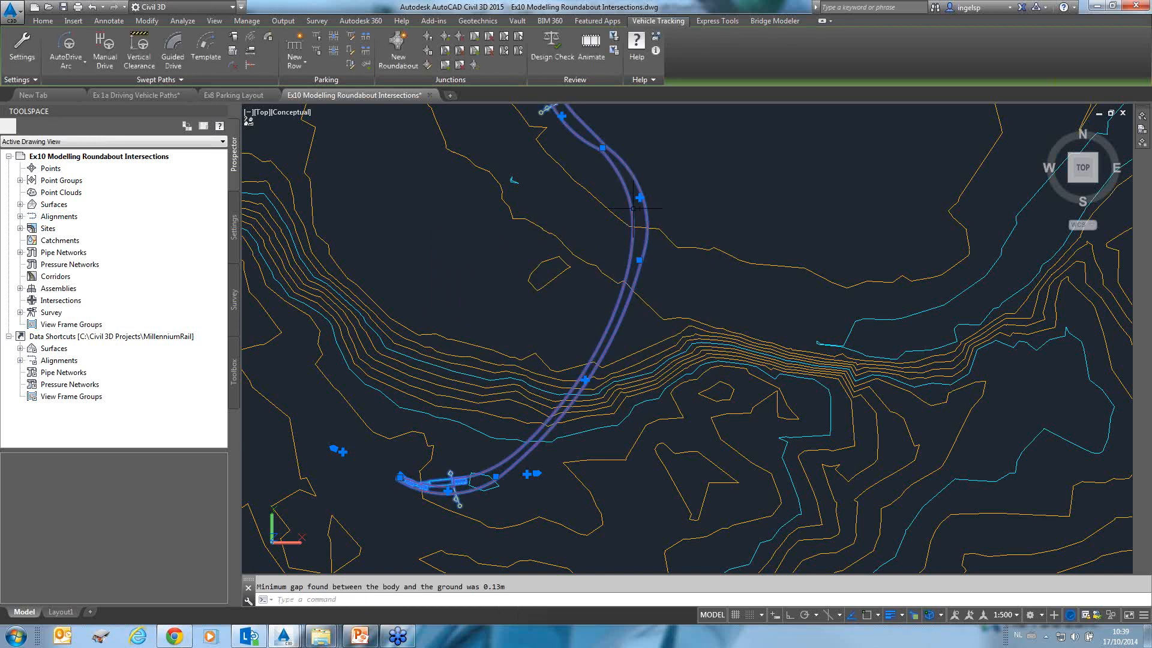
# Inspect the swept path and vehicle along the river crossing for ground conflicts.
pyautogui.scroll(2, 593, 368)
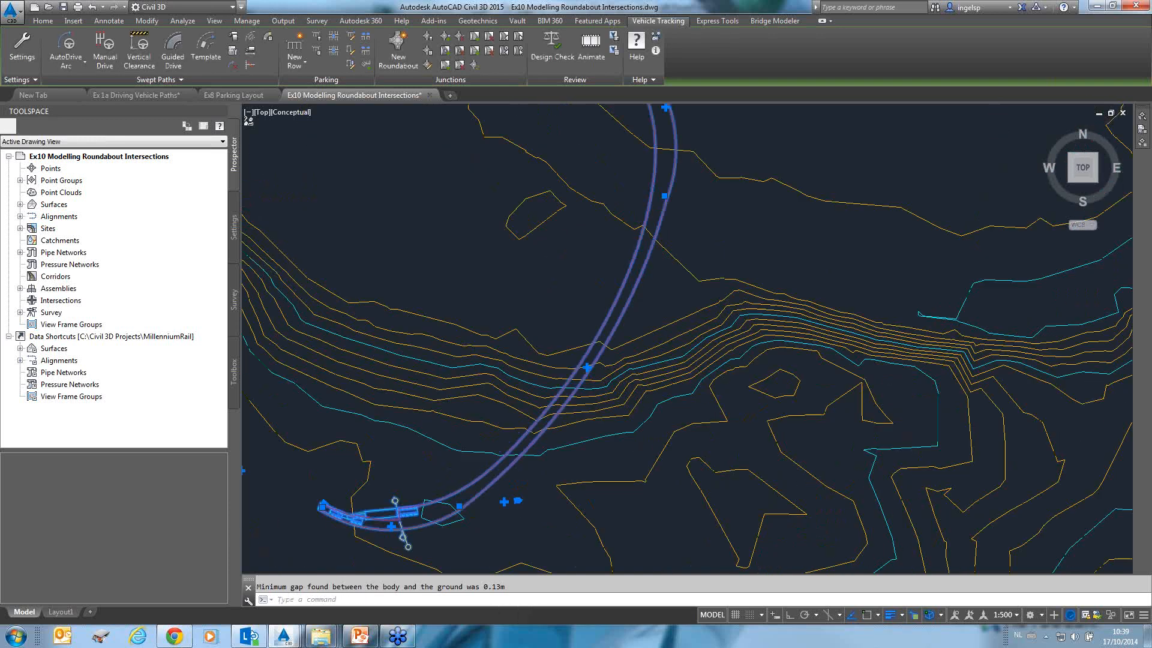
pyautogui.press('Escape')
pyautogui.moveTo(652, 280)
pyautogui.mouseDown(button='middle')
pyautogui.moveTo(659, 321)
pyautogui.moveTo(690, 180)
pyautogui.moveTo(672, 351)
pyautogui.mouseUp(button='middle')
pyautogui.scroll(2, 690, 396)
pyautogui.moveTo(689, 275)
pyautogui.mouseDown(button='middle')
pyautogui.moveTo(650, 177)
pyautogui.moveTo(640, 445)
pyautogui.moveTo(585, 364)
pyautogui.mouseUp(button='middle')
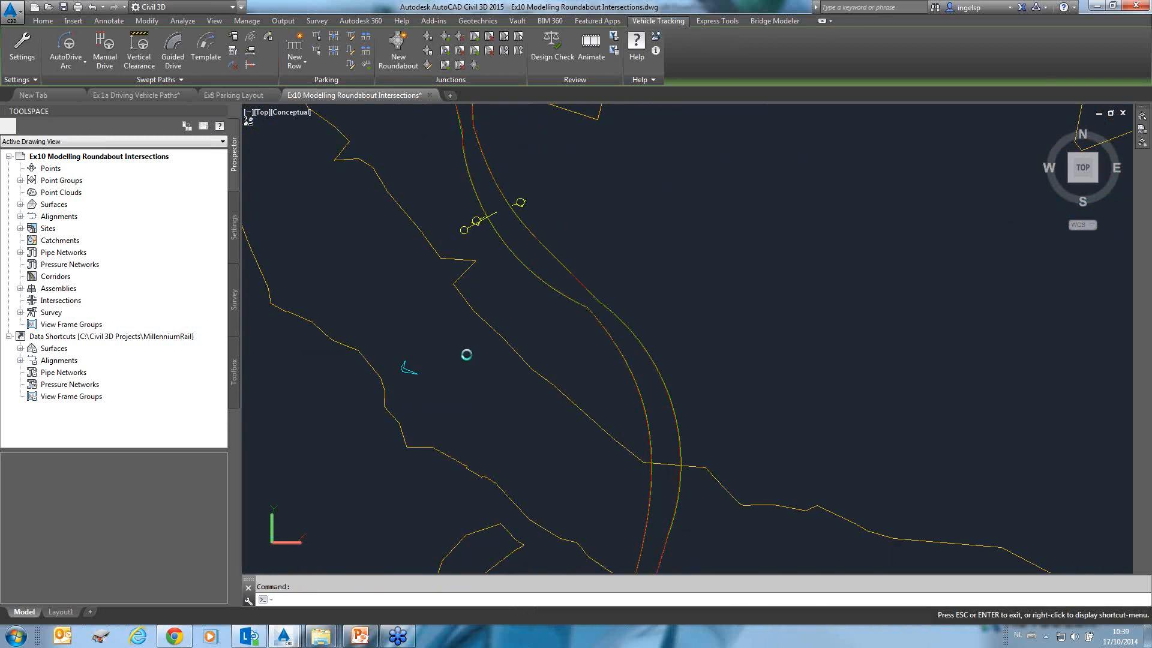
pyautogui.press('Escape')
pyautogui.moveTo(497, 114)
pyautogui.mouseDown(button='middle')
pyautogui.moveTo(650, 222)
pyautogui.moveTo(701, 384)
pyautogui.mouseUp(button='middle')
pyautogui.scroll(-7, 487, 165)
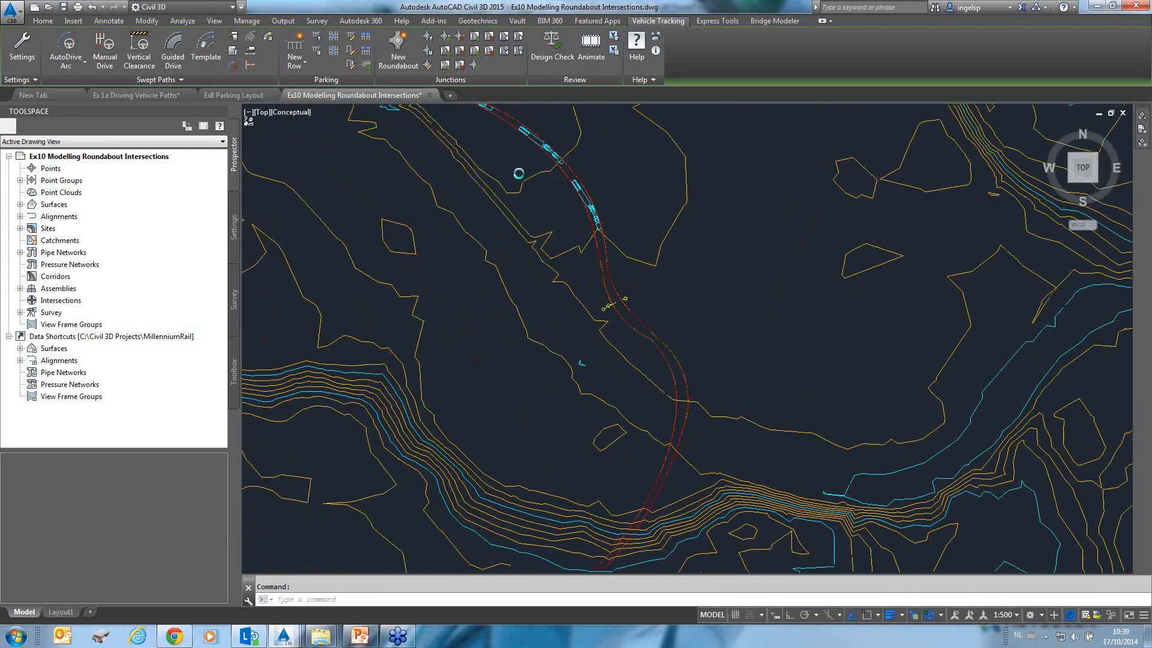
pyautogui.moveTo(486, 165)
pyautogui.mouseDown(button='middle')
pyautogui.moveTo(573, 263)
pyautogui.moveTo(616, 148)
pyautogui.mouseUp(button='middle')
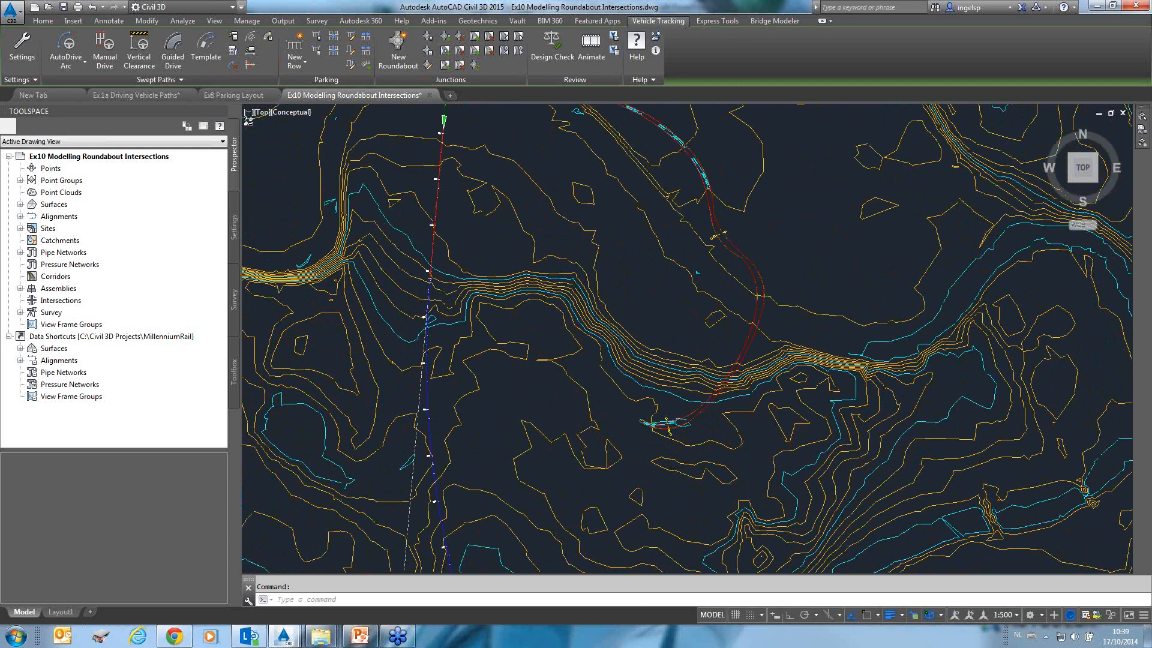
pyautogui.scroll(10, 669, 452)
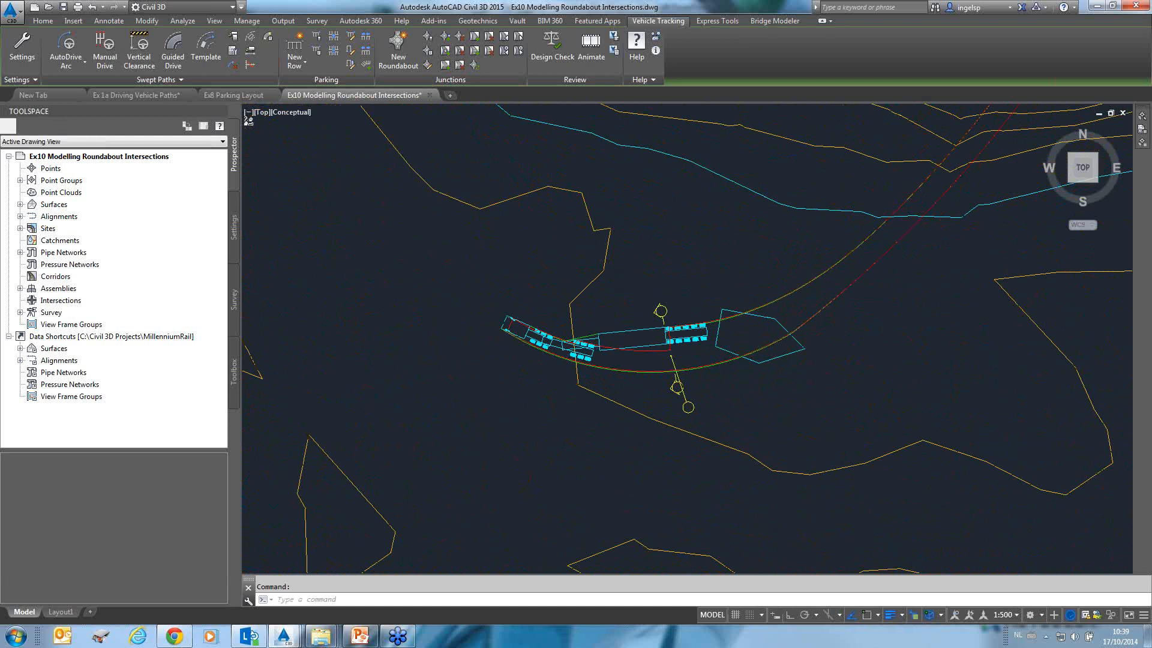
pyautogui.scroll(2, 498, 279)
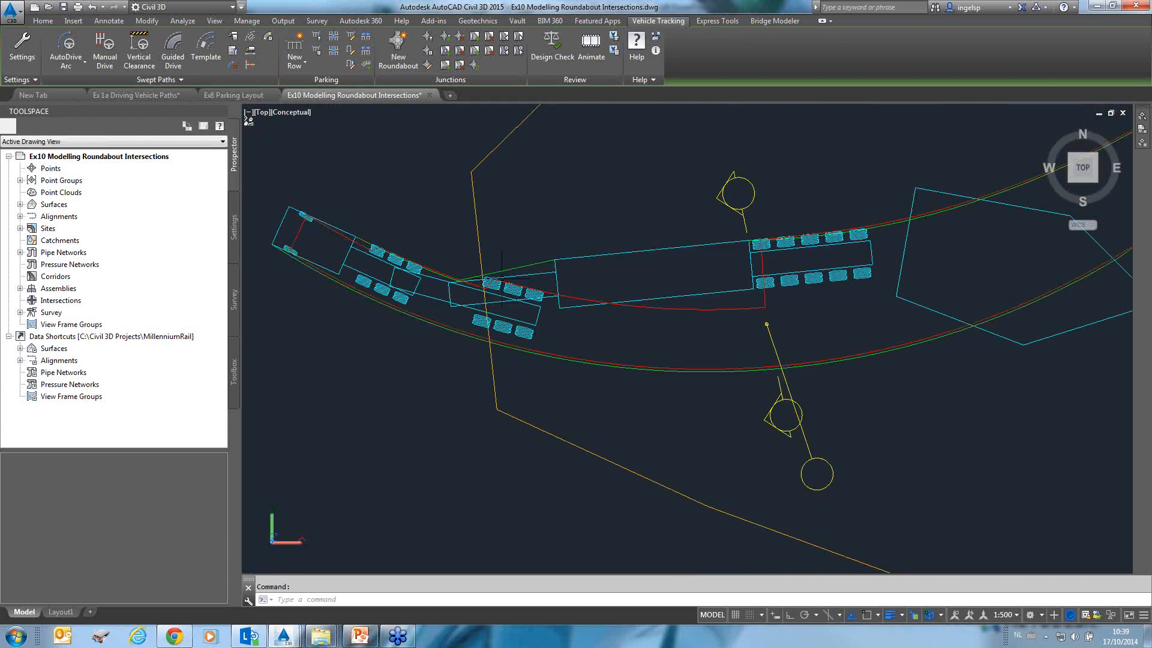
pyautogui.scroll(-3, 802, 306)
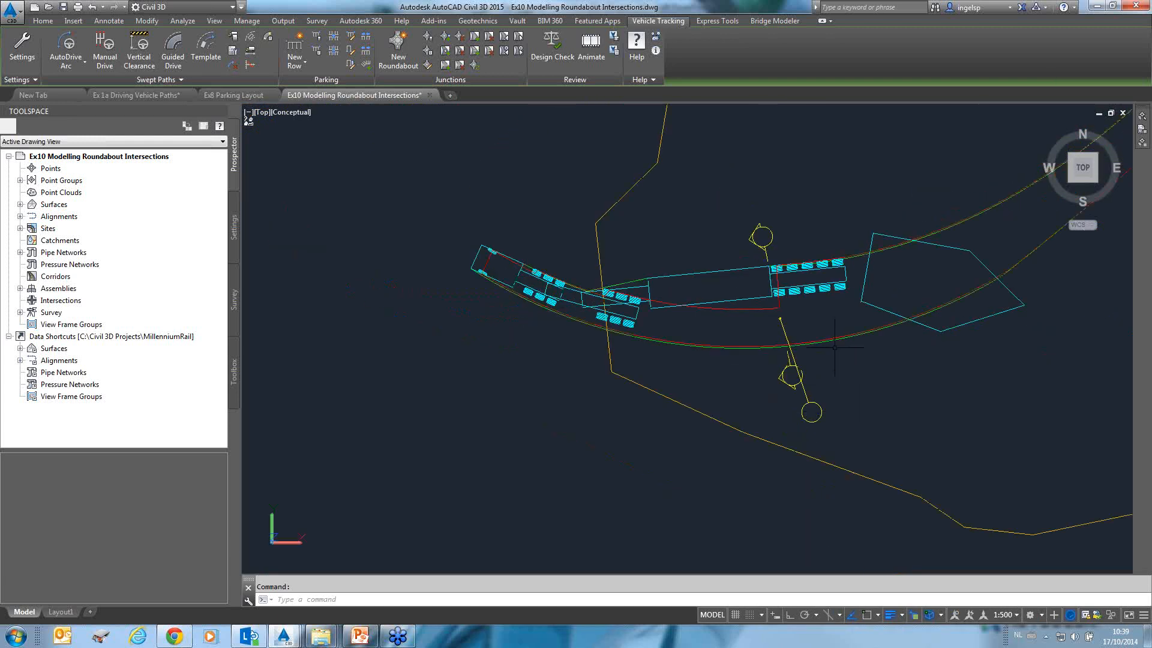
pyautogui.scroll(-3, 834, 334)
pyautogui.moveTo(906, 318); pyautogui.dragTo(576, 386, button='middle')
pyautogui.scroll(-3, 591, 377)
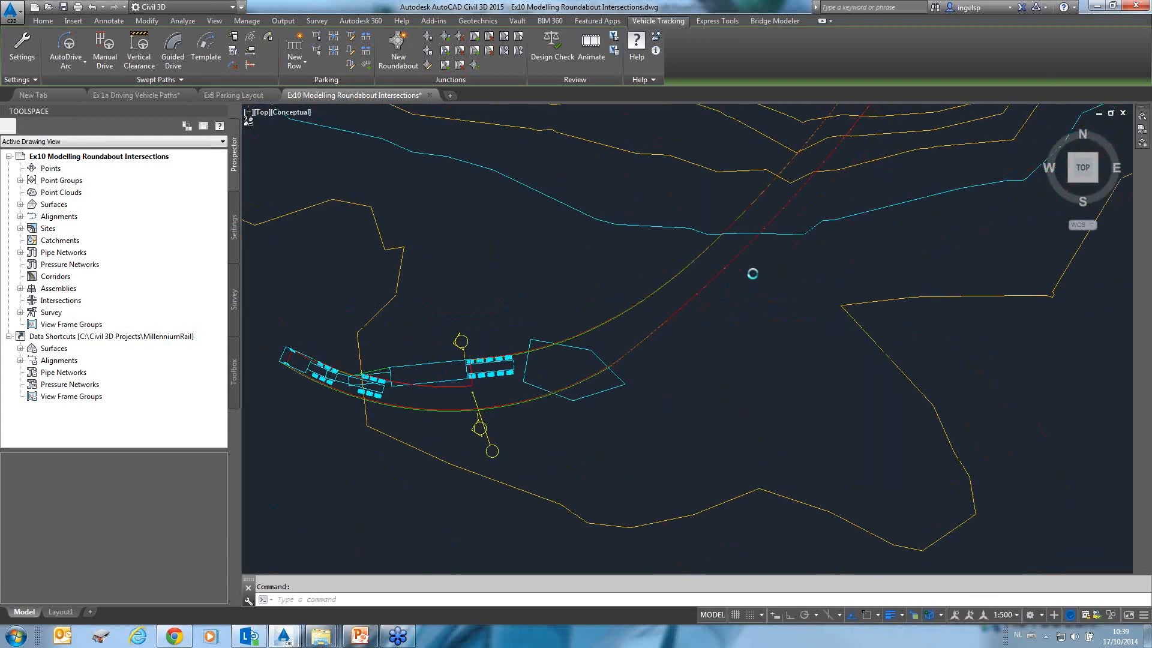
pyautogui.moveTo(794, 220); pyautogui.dragTo(640, 336, button='middle')
pyautogui.scroll(-3, 736, 138)
pyautogui.moveTo(736, 138)
pyautogui.mouseDown(button='middle')
pyautogui.moveTo(586, 350)
pyautogui.moveTo(602, 330)
pyautogui.mouseUp(button='middle')
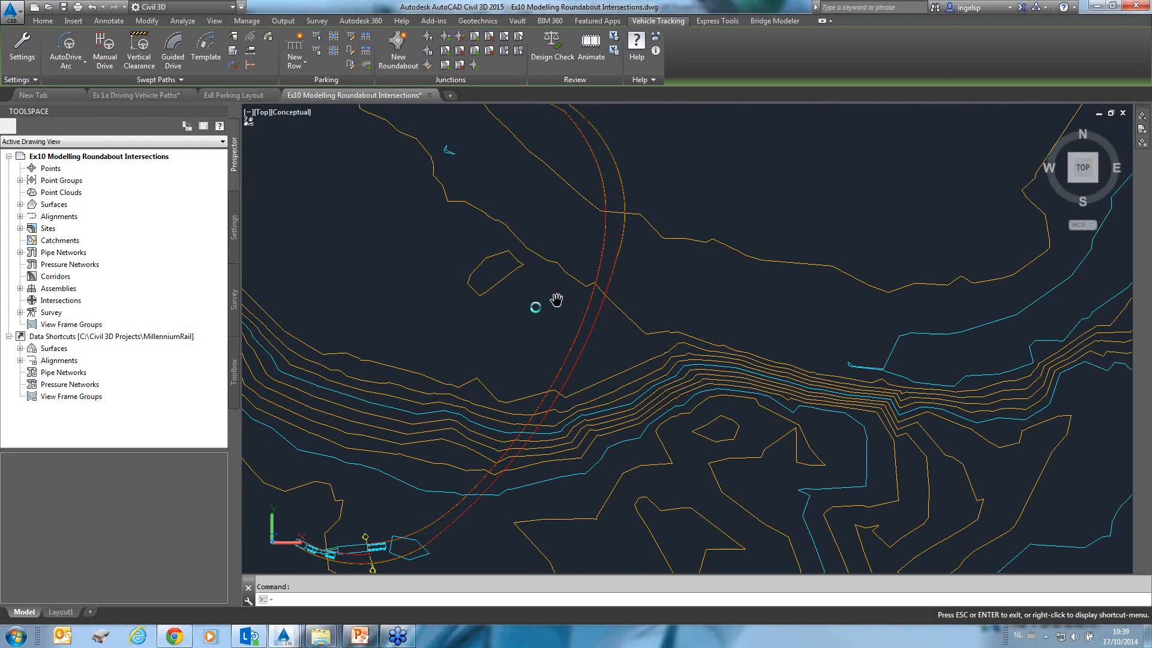
pyautogui.press('Escape')
pyautogui.scroll(-4, 511, 318)
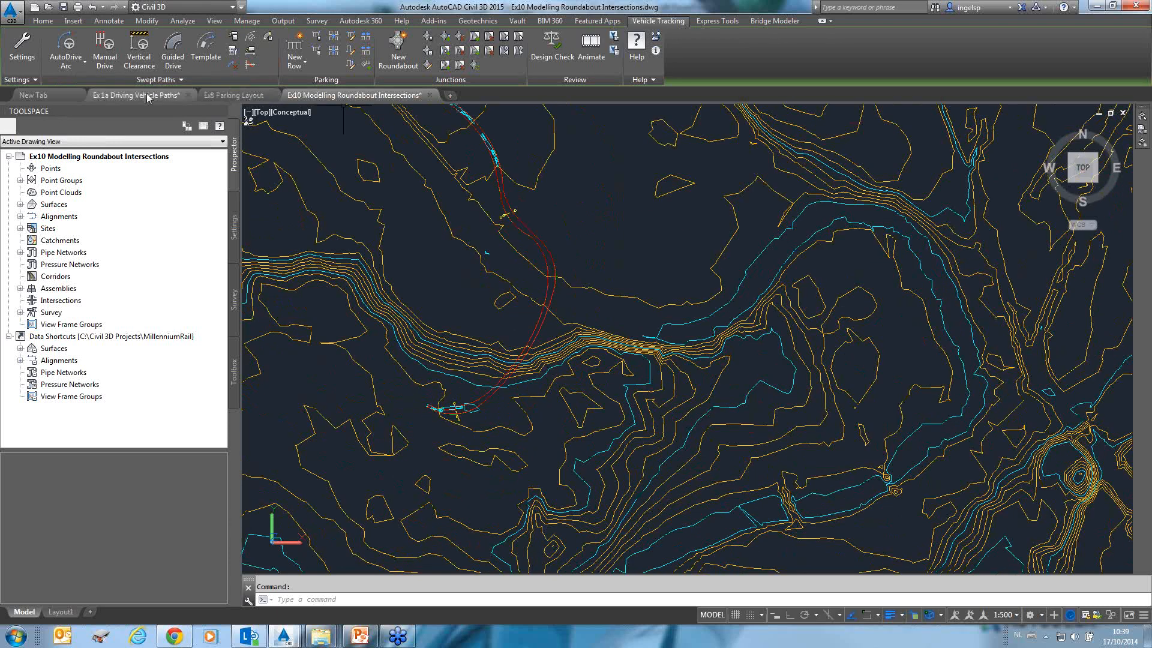
# Switch to the Ex1a Driving Vehicle Paths drawing and pick the CROW ASVV 1998 Truck with trailer from the vehicle library.
pyautogui.click(87, 157)
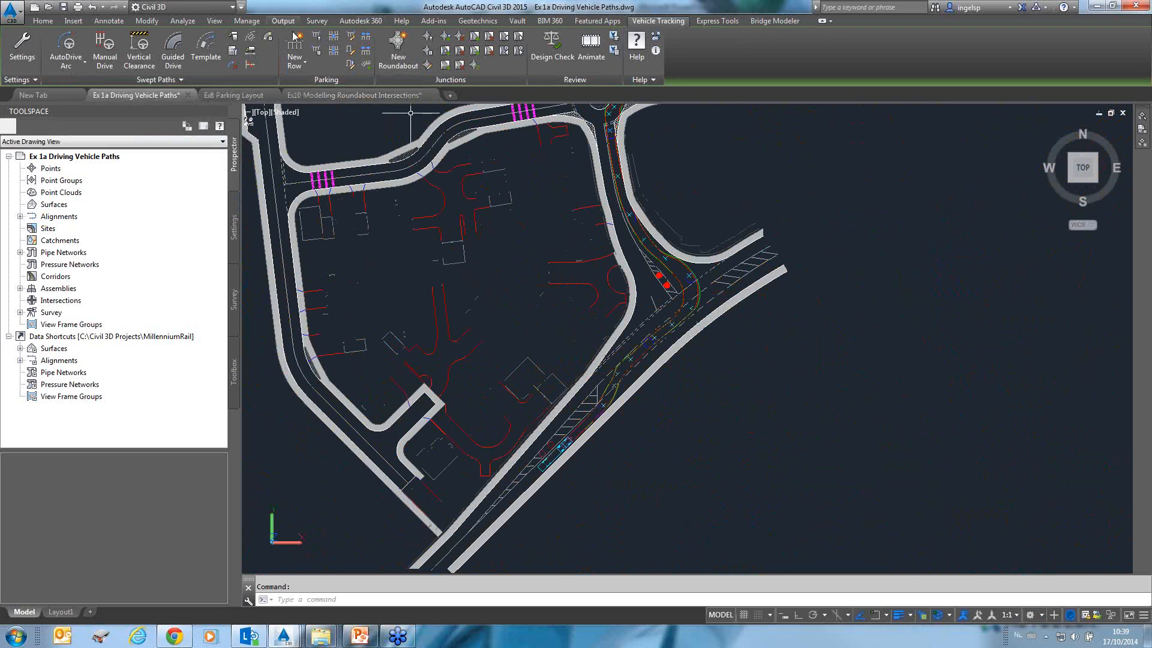
pyautogui.click(239, 38)
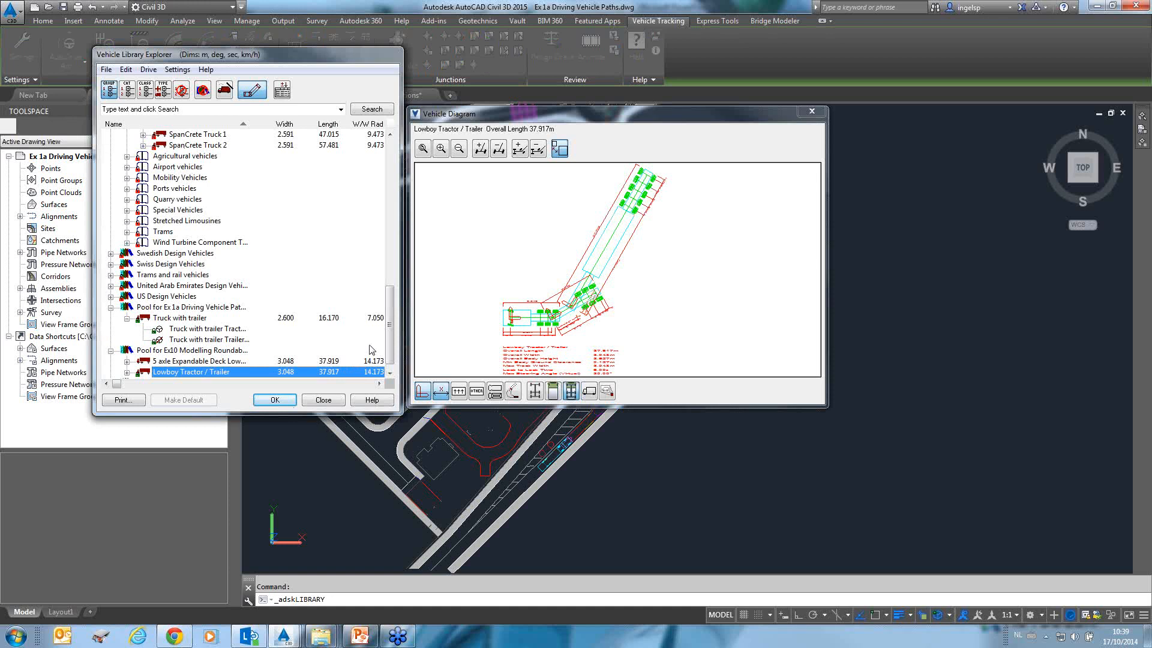
pyautogui.moveTo(390, 332); pyautogui.dragTo(390, 211)
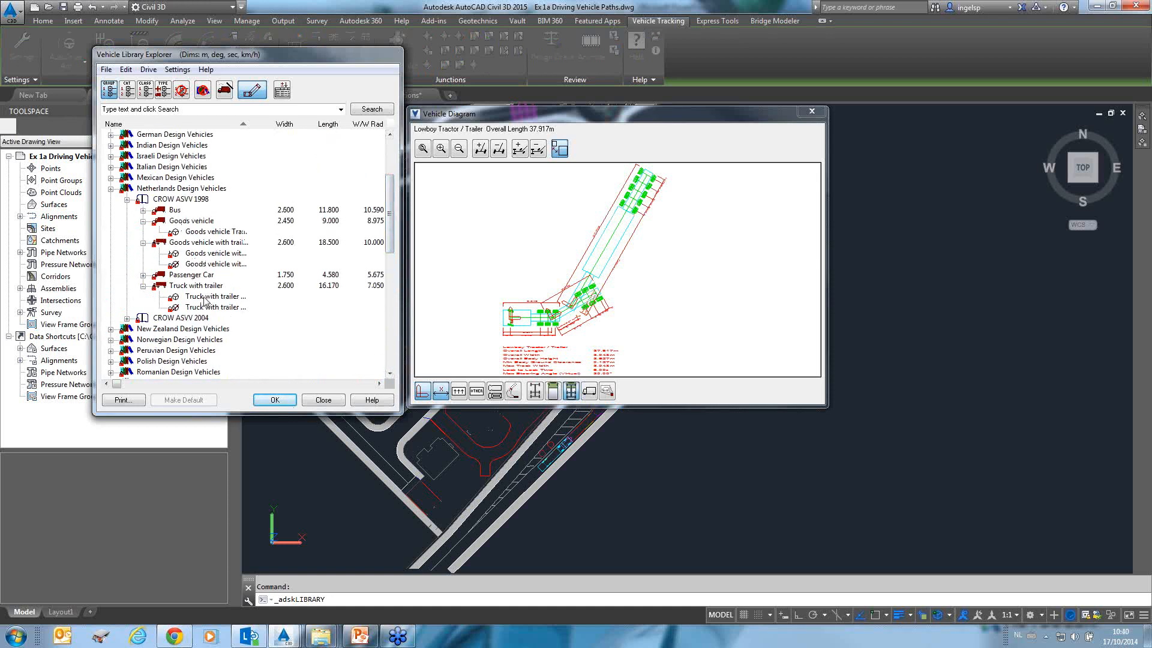
pyautogui.doubleClick(204, 297)
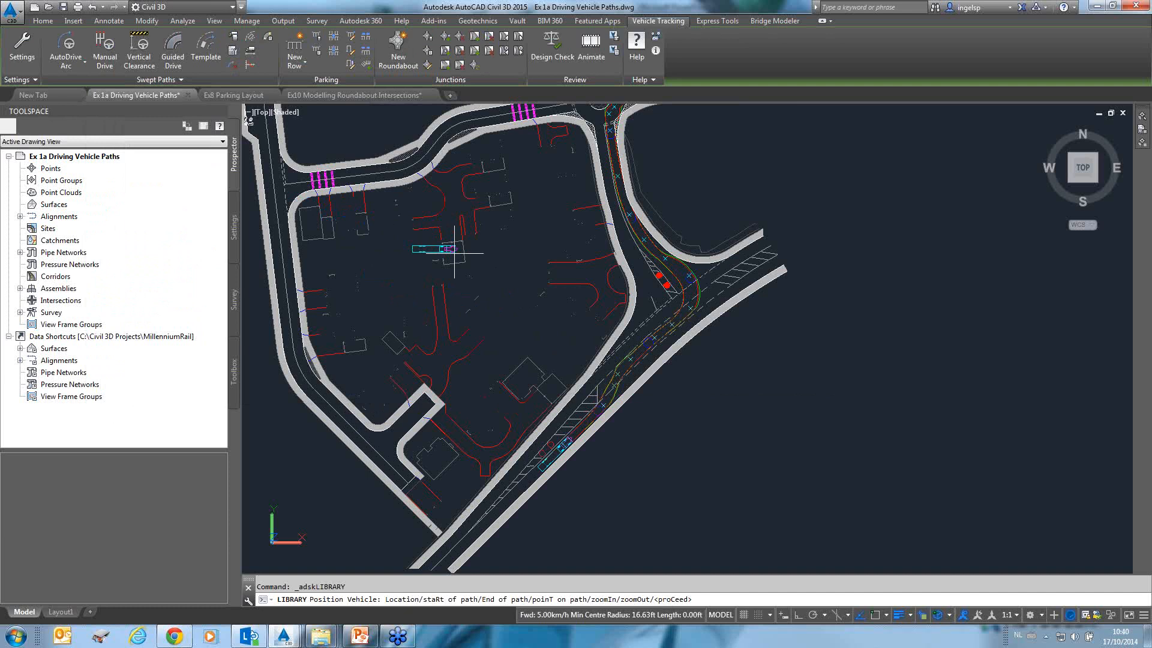
# Place the truck with trailer on the northern road east of the pedestrian crossings, facing west.
pyautogui.moveTo(454, 252)
pyautogui.mouseDown(button='middle')
pyautogui.moveTo(466, 273)
pyautogui.moveTo(564, 319)
pyautogui.mouseUp(button='middle')
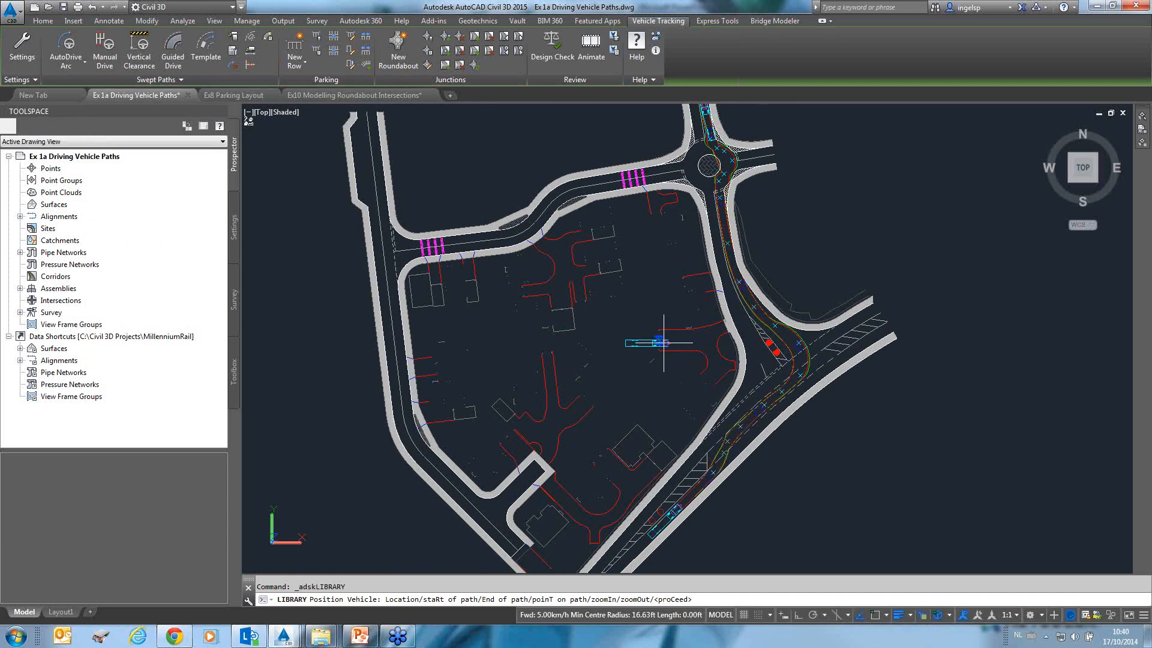
pyautogui.scroll(3, 576, 204)
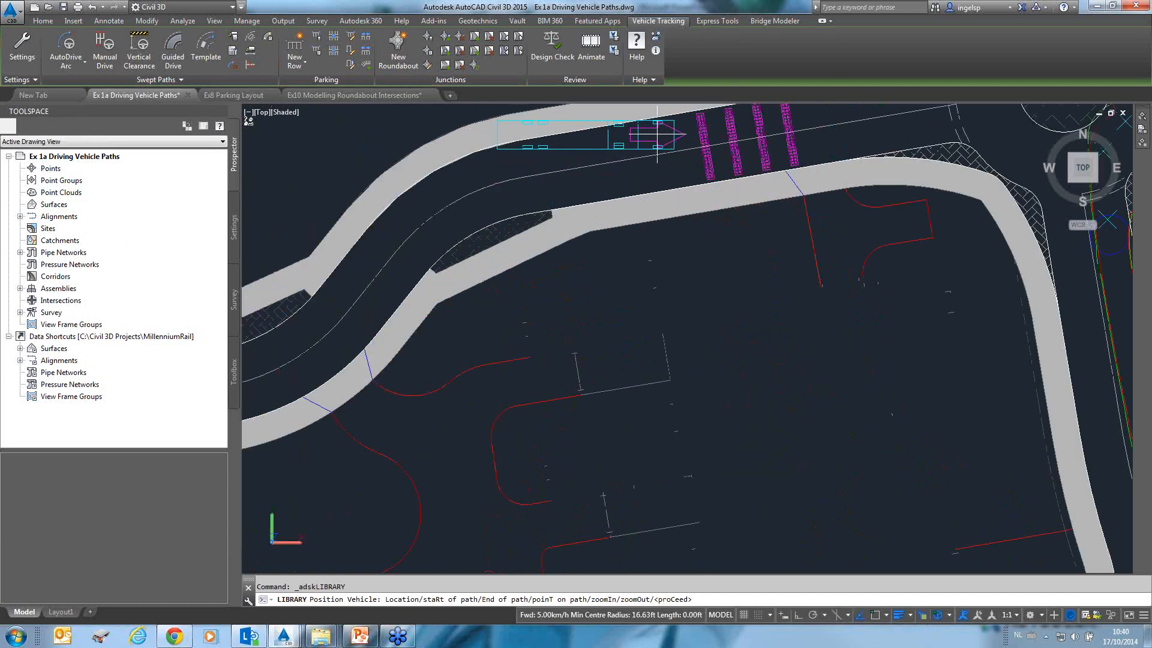
pyautogui.click(658, 134)
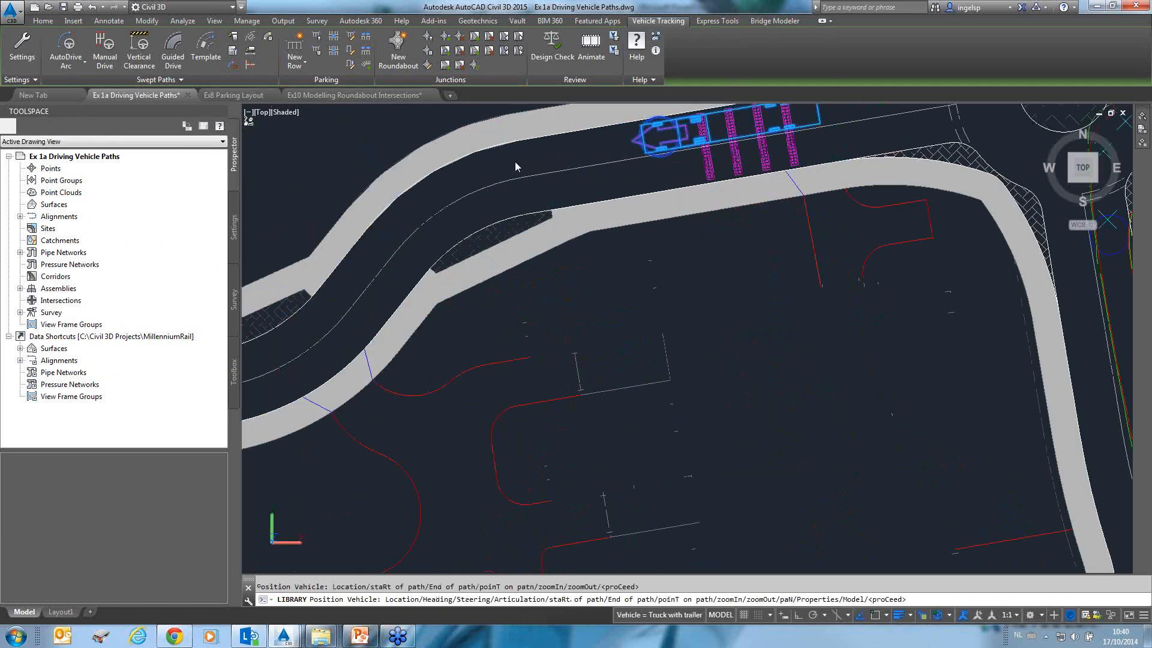
pyautogui.click(810, 380)
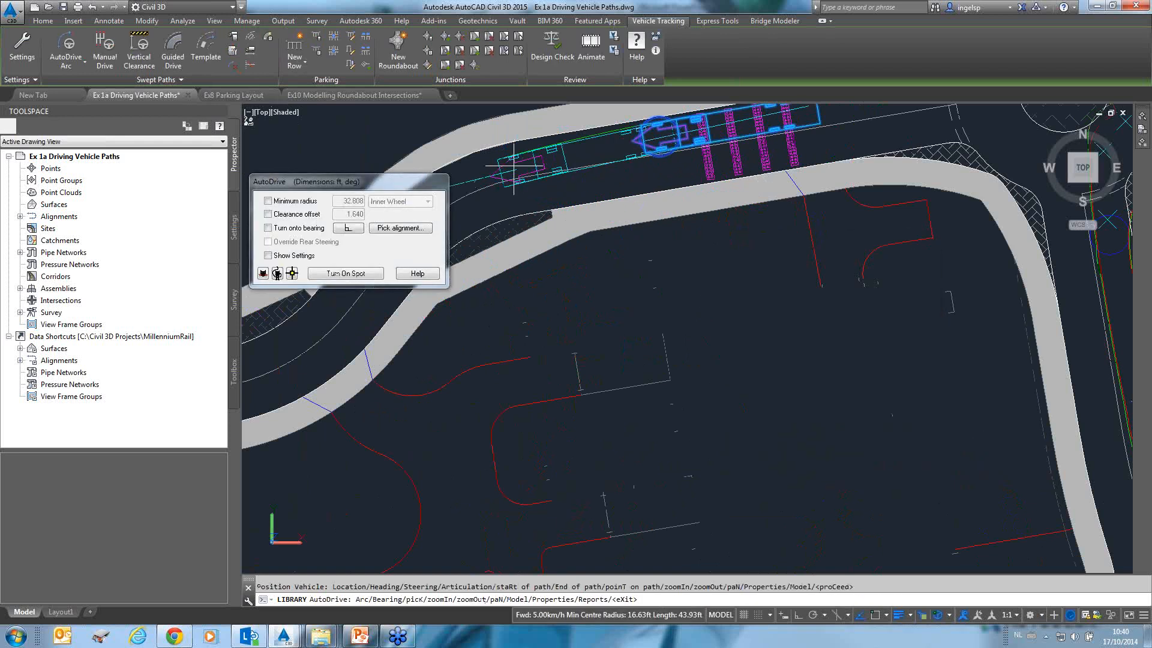
# Drive the truck west with AutoDrive along the road through the pedestrian crossings to the western junction.
pyautogui.click(506, 167)
pyautogui.moveTo(510, 207); pyautogui.dragTo(874, 173, button='middle')
pyautogui.click(727, 227)
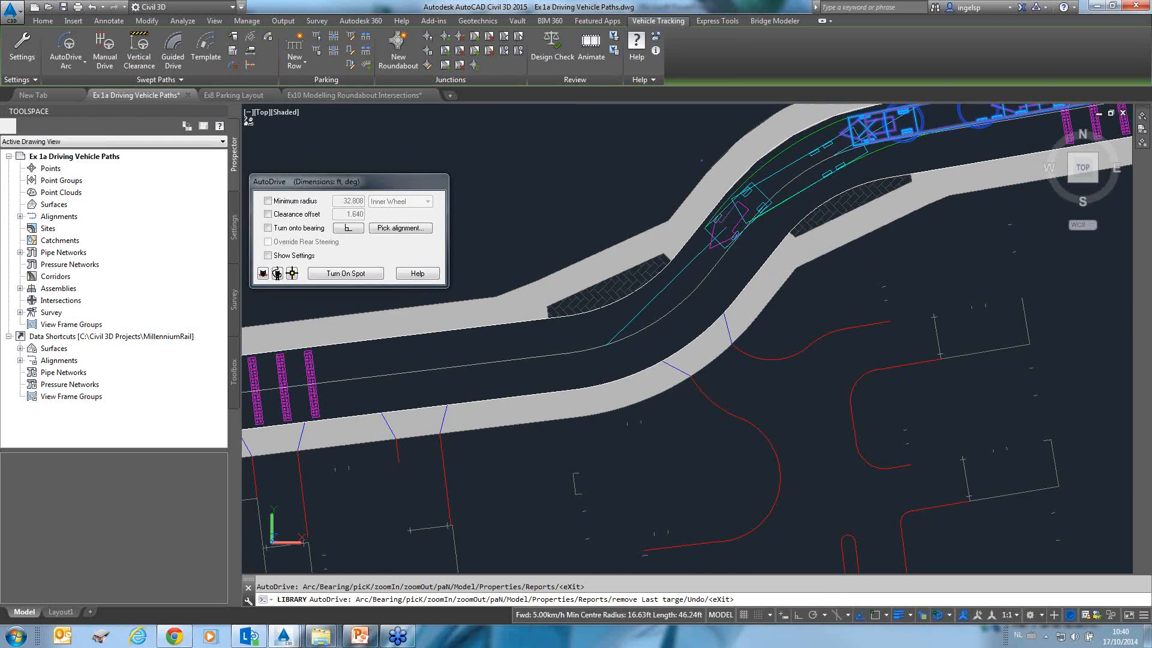
pyautogui.click(637, 312)
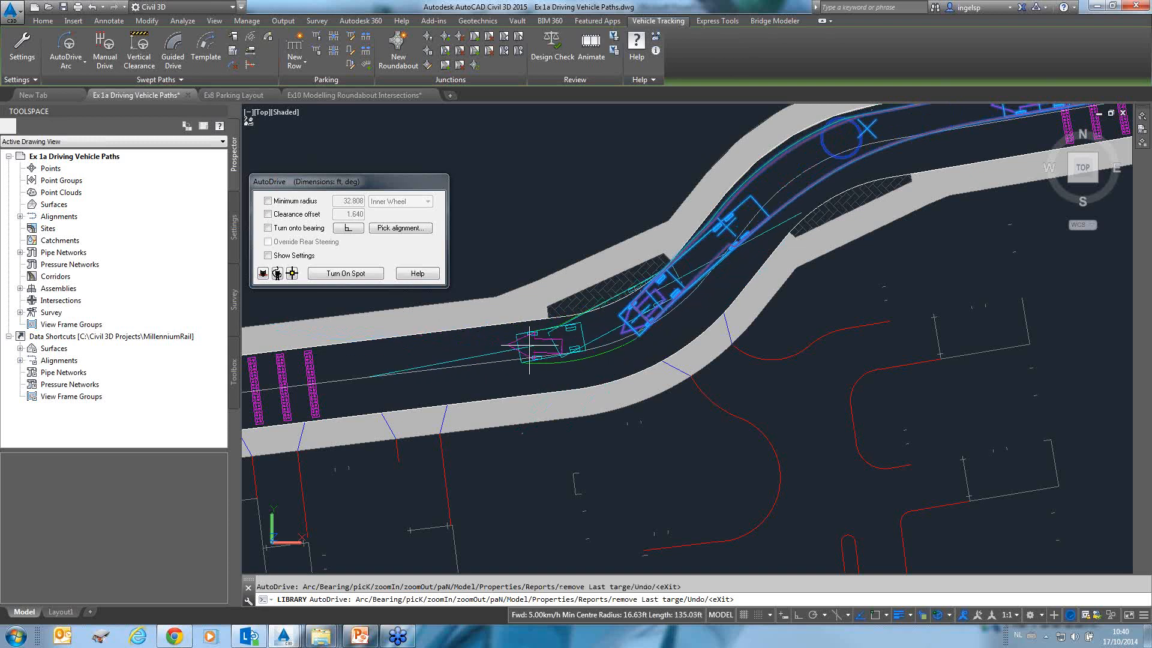
pyautogui.moveTo(521, 352)
pyautogui.mouseDown(button='middle')
pyautogui.moveTo(586, 358)
pyautogui.moveTo(890, 301)
pyautogui.mouseUp(button='middle')
pyautogui.click(515, 332)
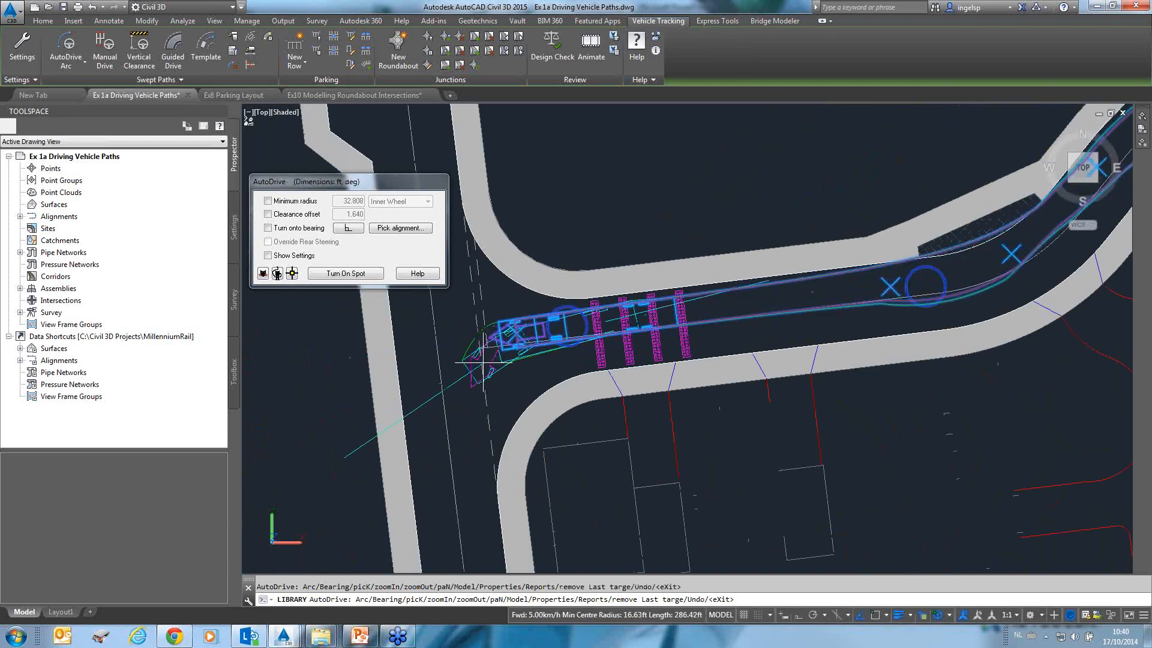
# Turn the truck south onto a bearing picked from the western road's alignment and drive it down that road.
pyautogui.scroll(-3, 483, 362)
pyautogui.moveTo(485, 364); pyautogui.dragTo(555, 252, button='middle')
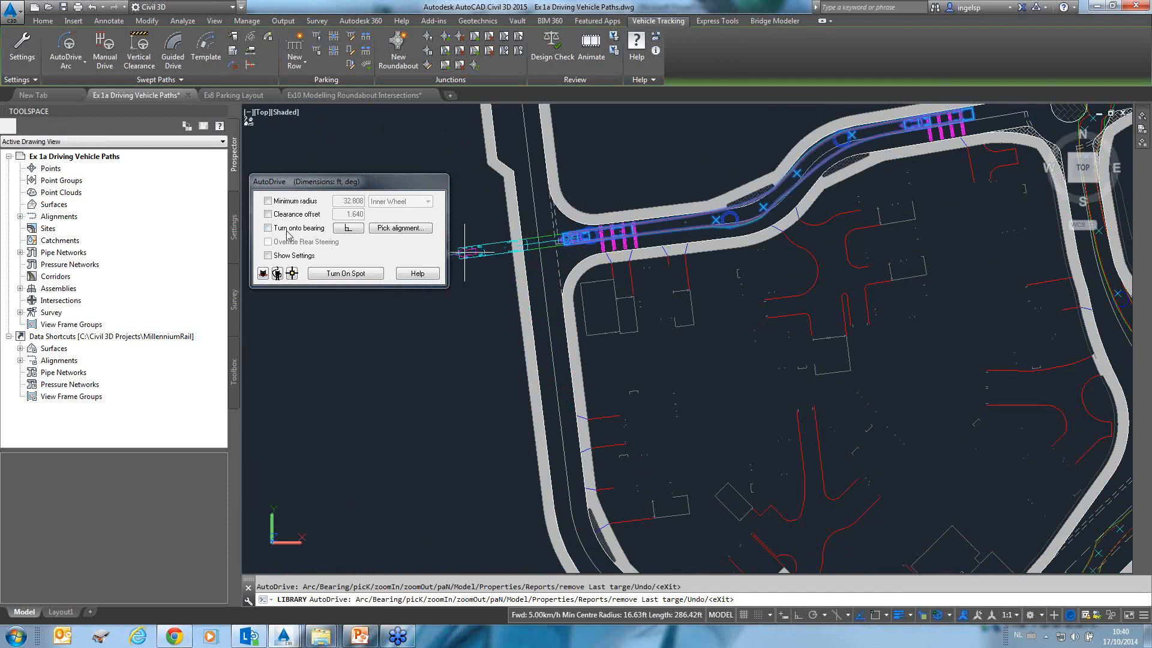
pyautogui.click(381, 230)
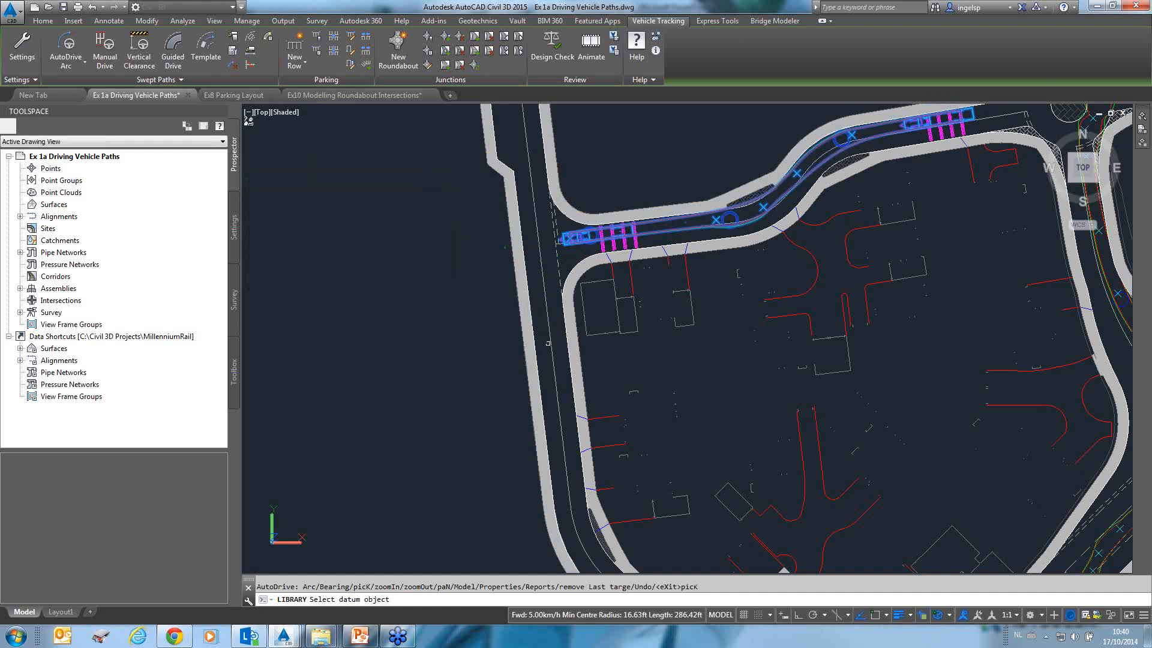
pyautogui.click(550, 352)
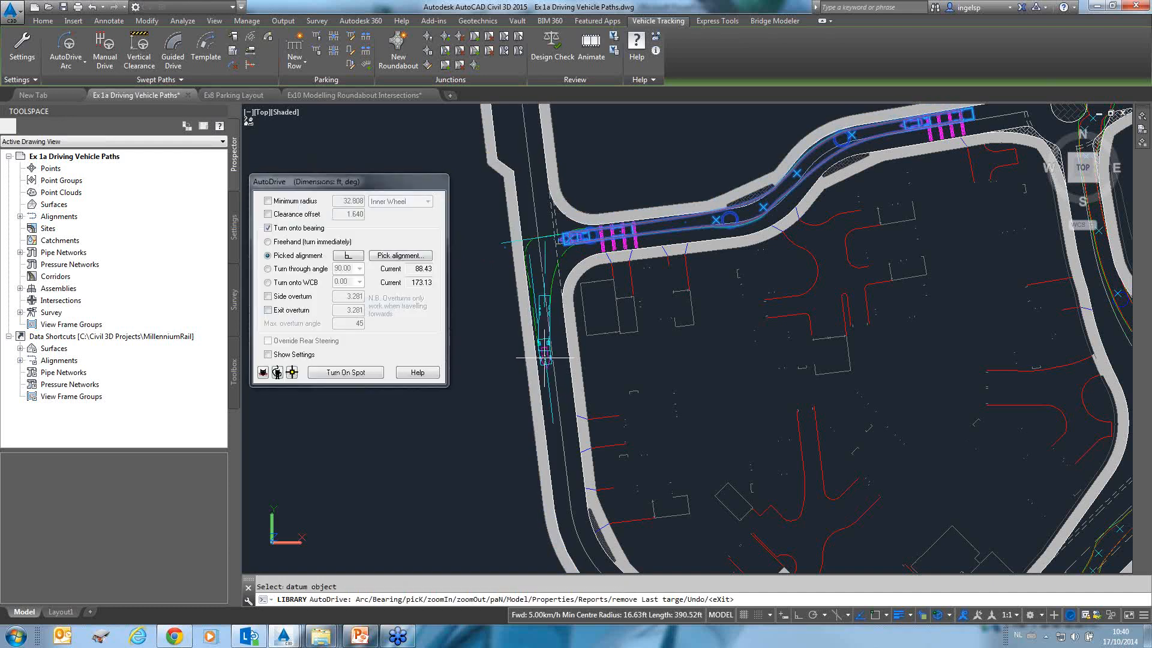
pyautogui.scroll(3, 546, 361)
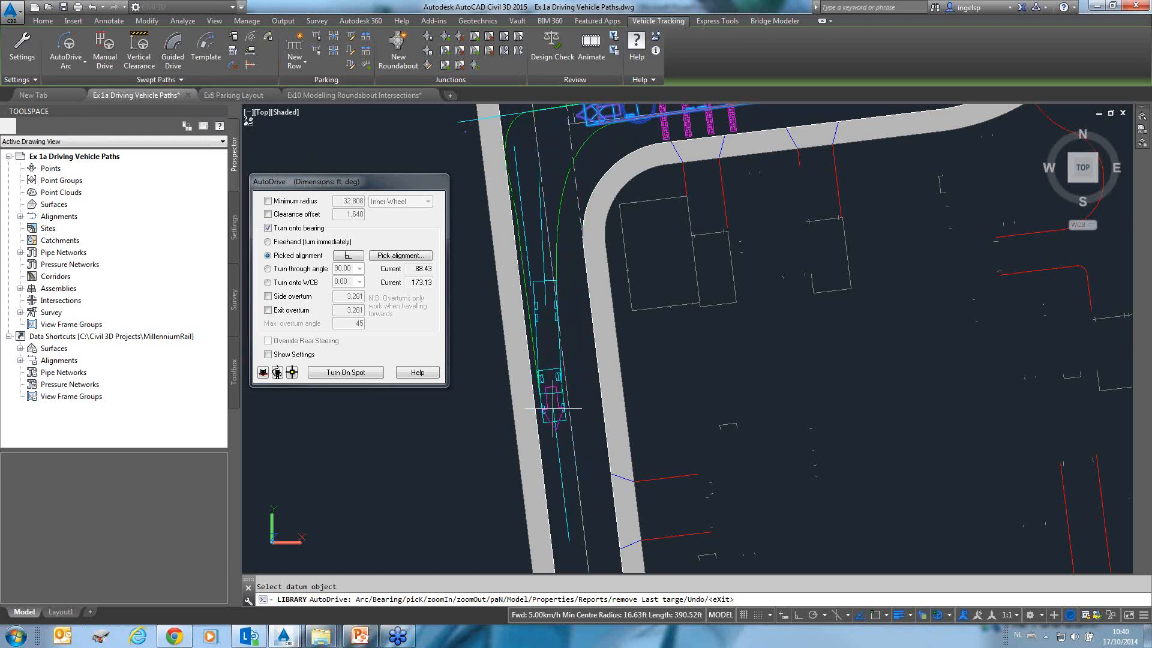
pyautogui.click(553, 327)
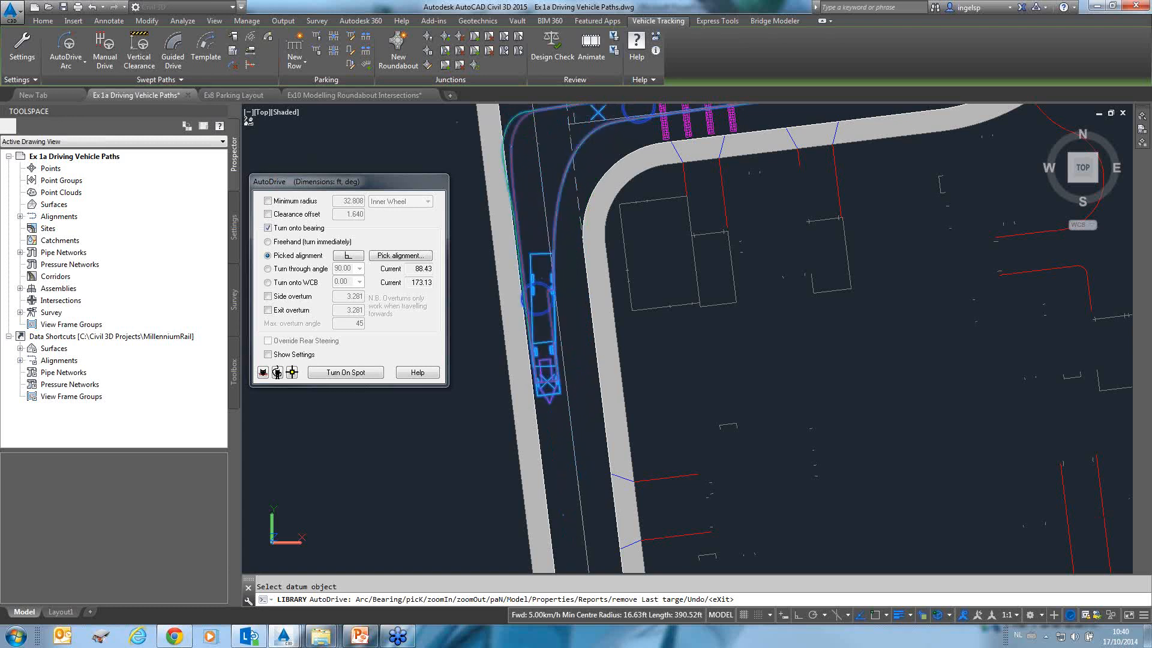
# Continue driving the truck south along the western road and finish the swept path.
pyautogui.scroll(-2, 555, 394)
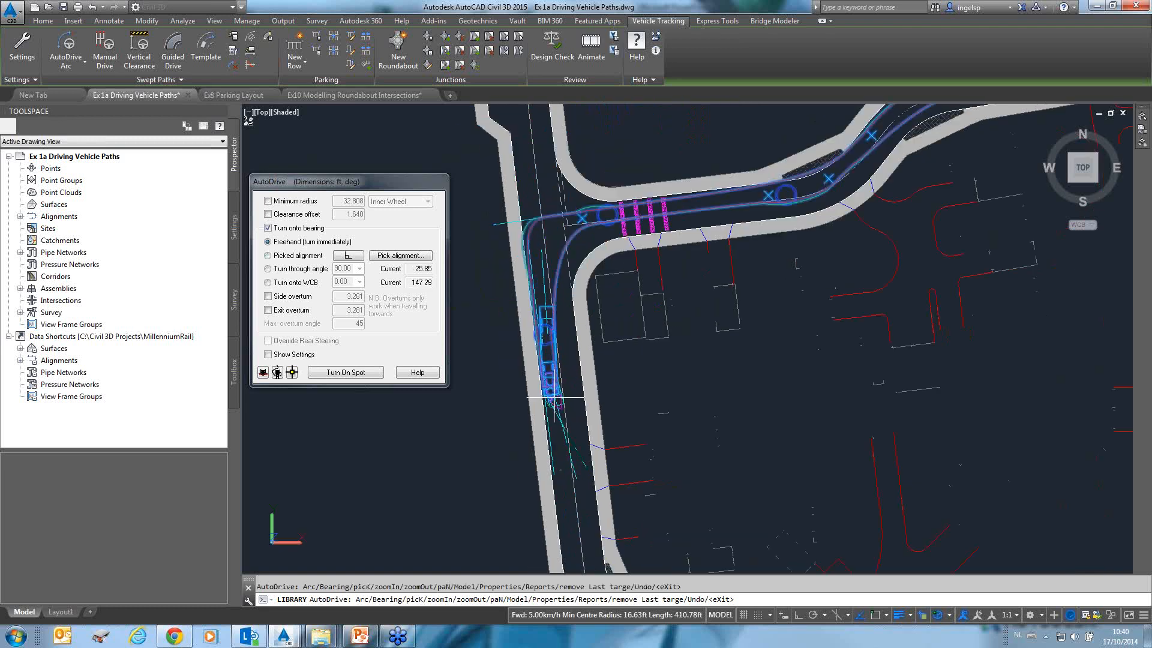
pyautogui.moveTo(555, 399)
pyautogui.mouseDown(button='middle')
pyautogui.moveTo(557, 358)
pyautogui.moveTo(520, 330)
pyautogui.mouseUp(button='middle')
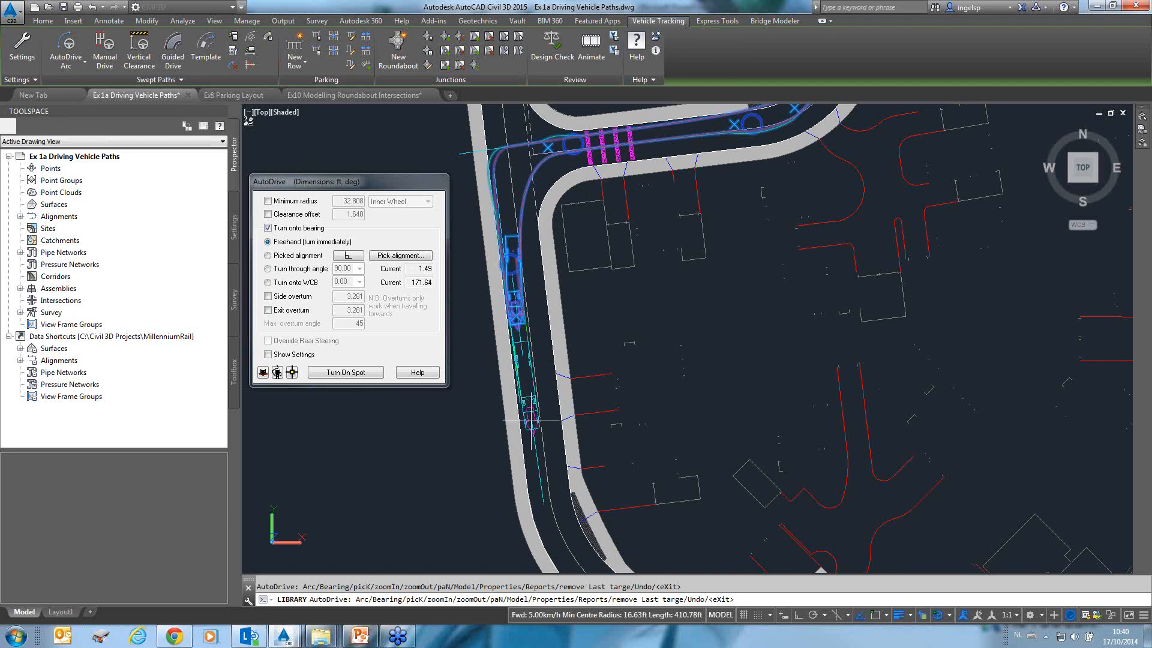
pyautogui.moveTo(531, 421); pyautogui.dragTo(538, 314, button='middle')
pyautogui.click(539, 341)
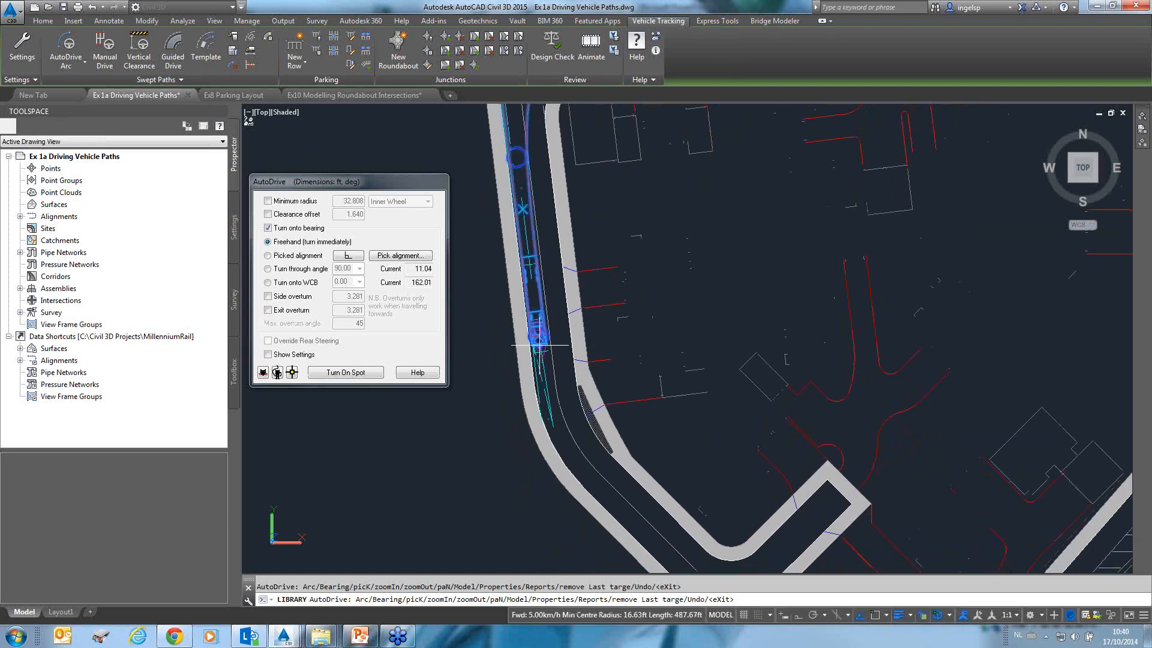
pyautogui.press('Escape')
# Insert a graph of the new swept path, placing it west of the road.
pyautogui.moveTo(694, 288)
pyautogui.mouseDown(button='middle')
pyautogui.moveTo(641, 368)
pyautogui.moveTo(629, 360)
pyautogui.mouseUp(button='middle')
pyautogui.scroll(-2, 624, 348)
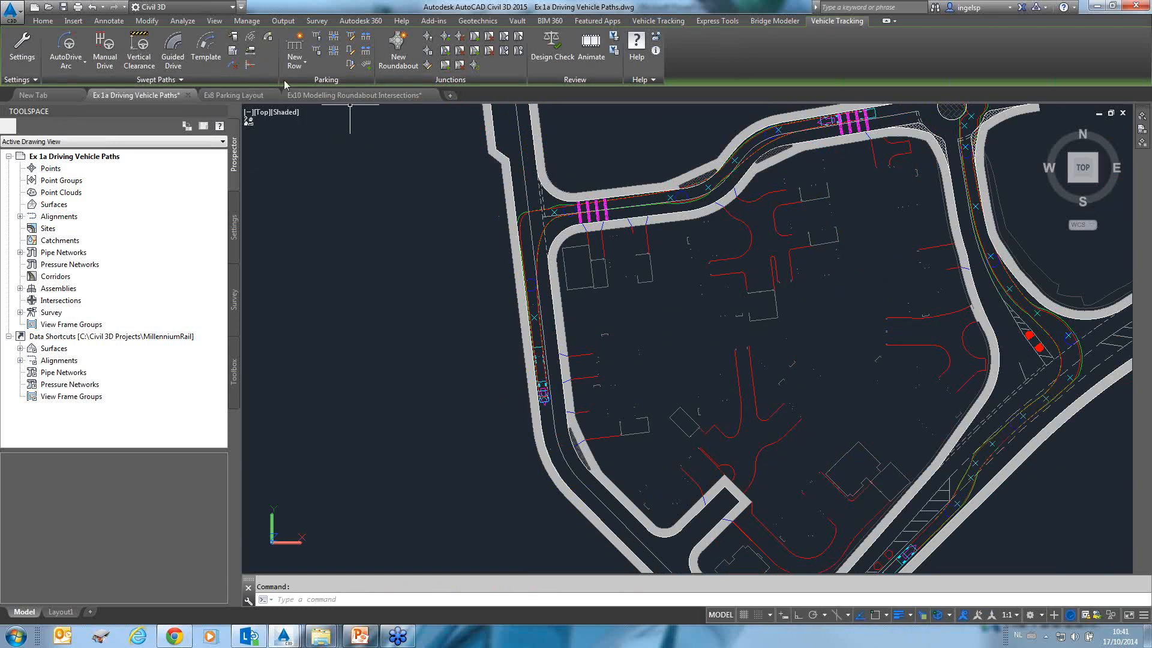
pyautogui.click(249, 66)
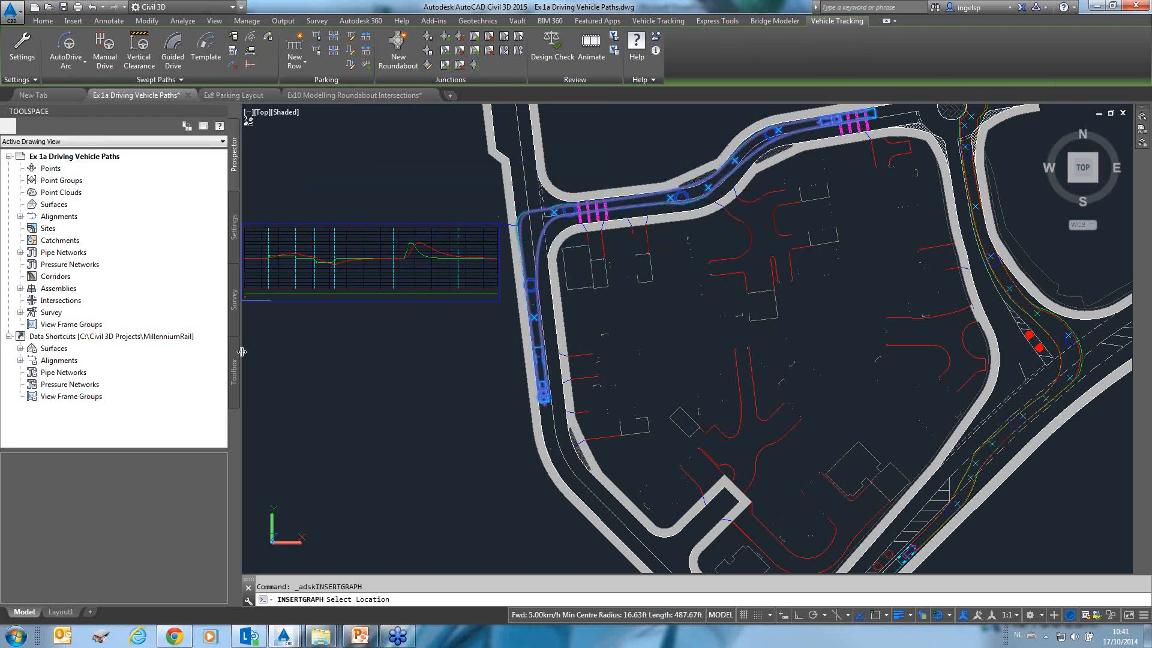
pyautogui.moveTo(308, 278); pyautogui.dragTo(521, 280, button='middle')
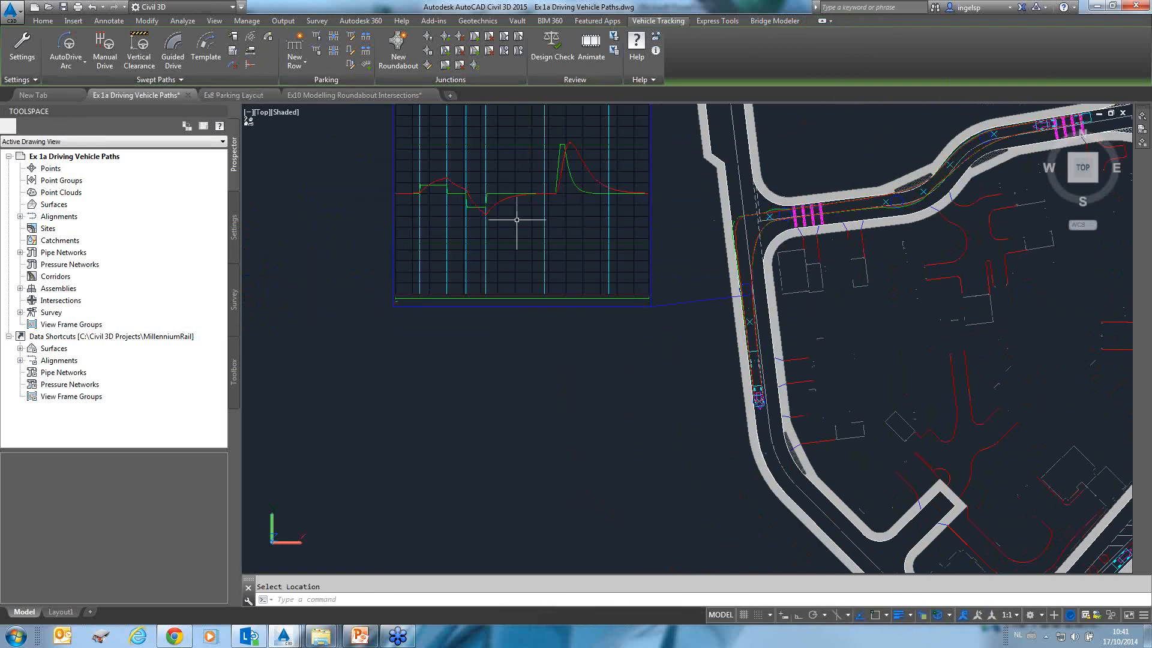
# Examine the inserted graph and its link to the swept path.
pyautogui.scroll(3, 441, 201)
pyautogui.moveTo(545, 208); pyautogui.dragTo(528, 299, button='middle')
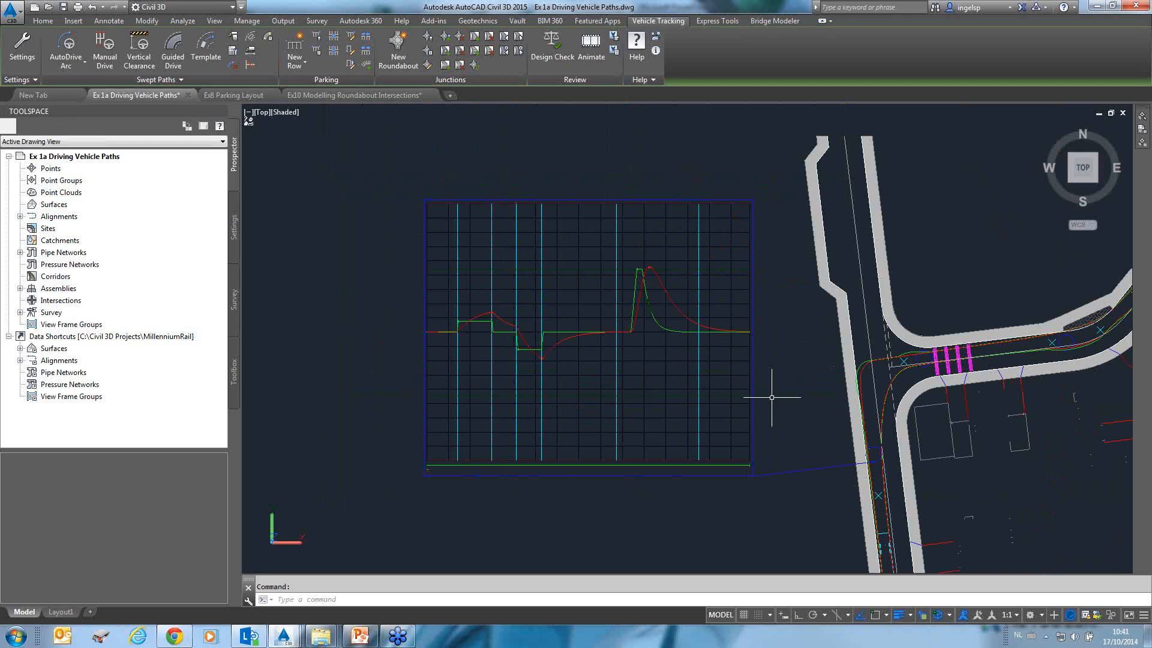
pyautogui.scroll(-1, 591, 424)
pyautogui.moveTo(687, 347)
pyautogui.mouseDown(button='middle')
pyautogui.moveTo(589, 273)
pyautogui.moveTo(510, 242)
pyautogui.mouseUp(button='middle')
pyautogui.scroll(-4, 588, 333)
pyautogui.moveTo(695, 356); pyautogui.dragTo(570, 290, button='middle')
pyautogui.scroll(1, 570, 291)
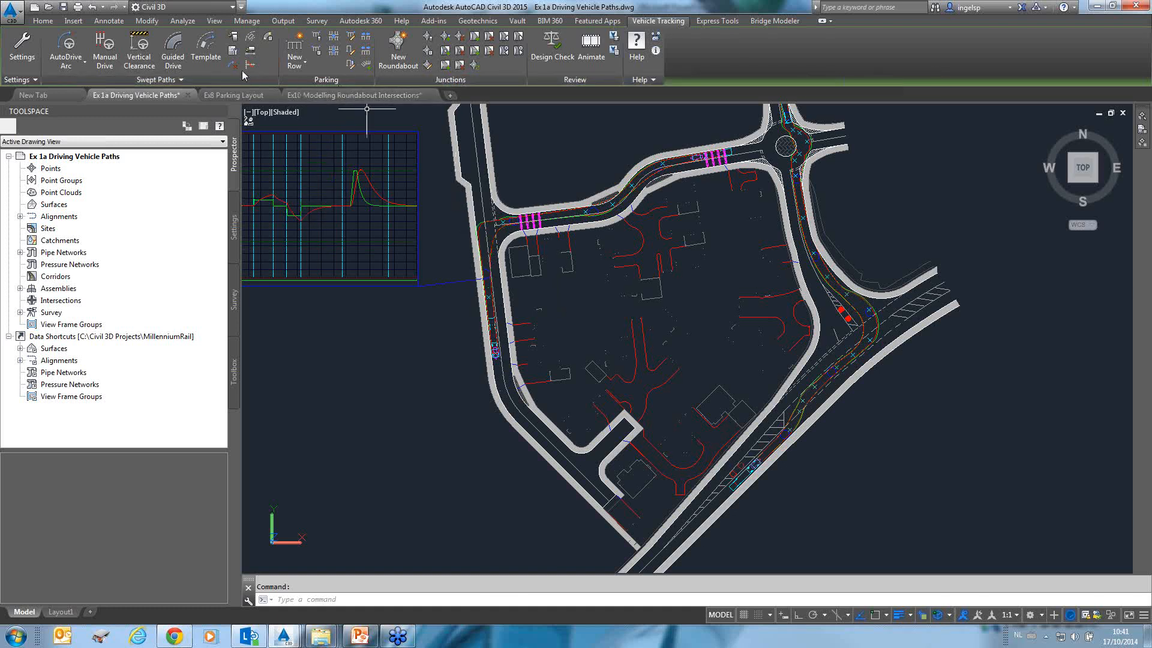
pyautogui.click(491, 219)
pyautogui.scroll(3, 495, 222)
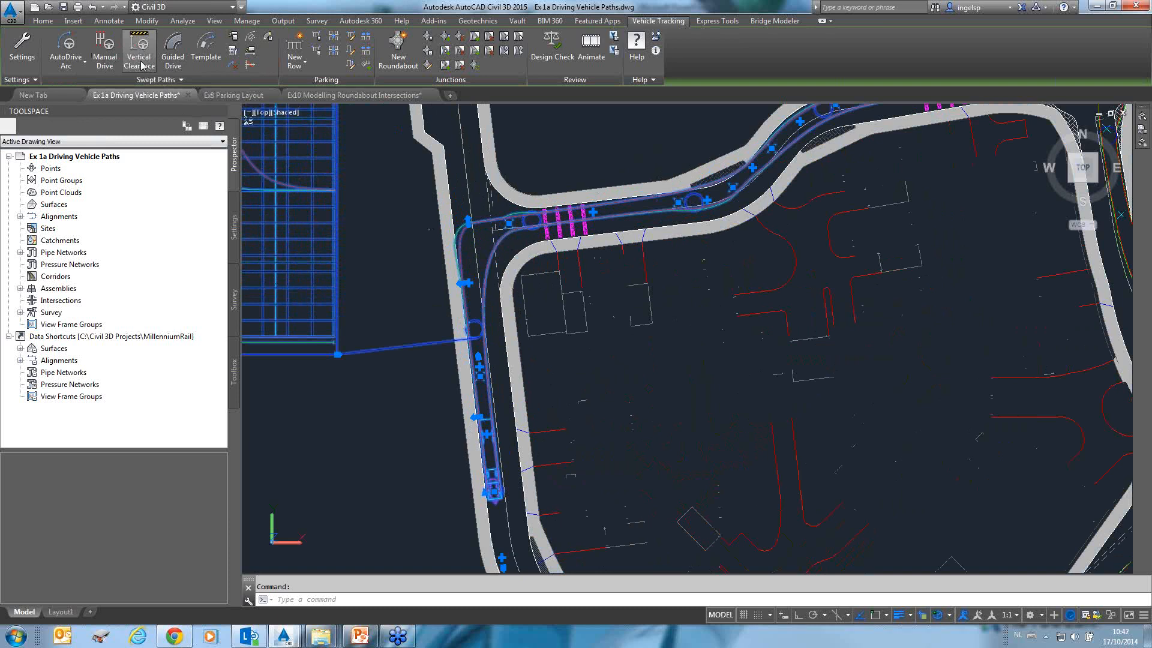
pyautogui.scroll(-5, 802, 381)
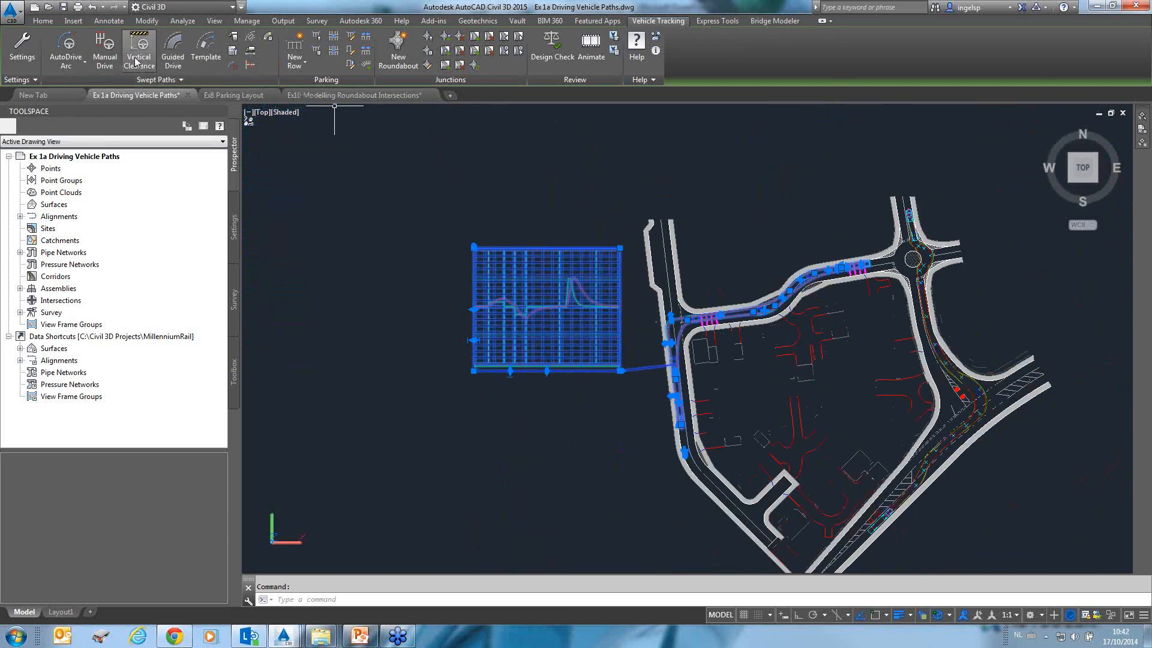
# Open the Ex 1c Vertical Profile Clearance drawing from the Ex 1 - Driving Vehicle Paths folder.
pyautogui.click(49, 8)
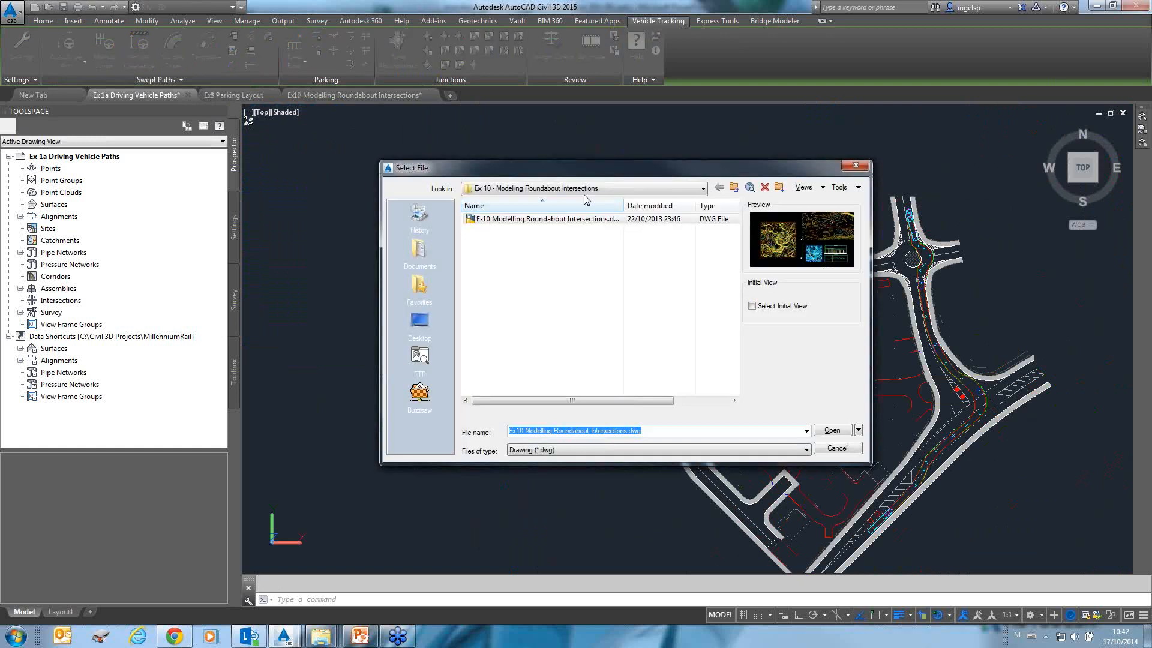
pyautogui.click(734, 188)
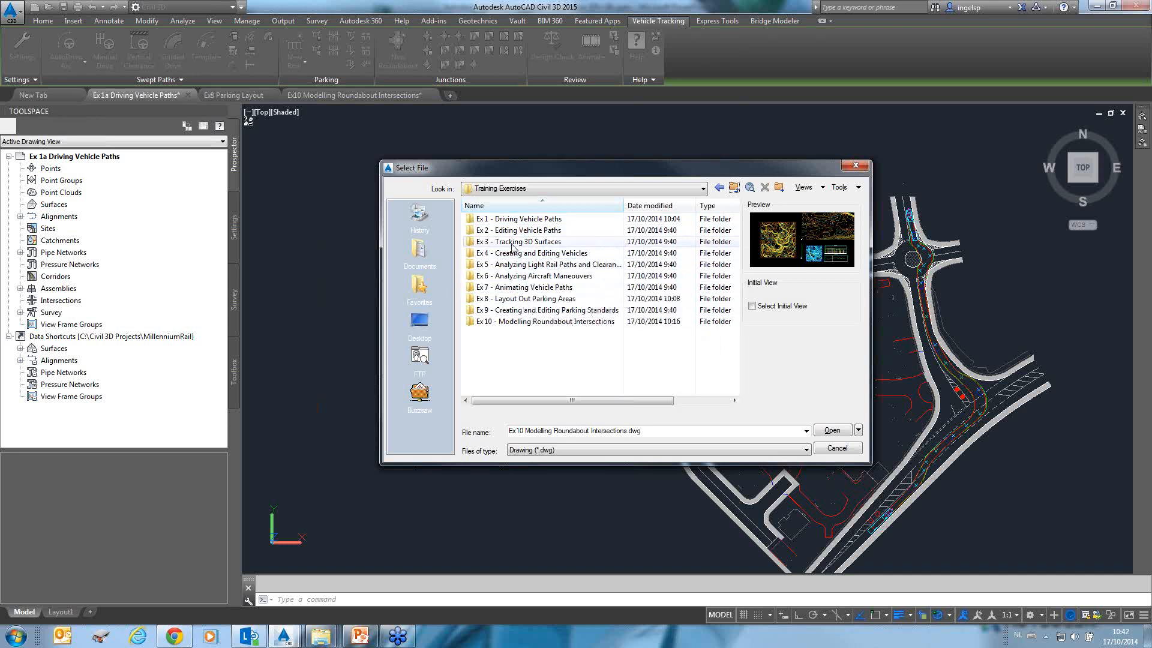
pyautogui.doubleClick(515, 219)
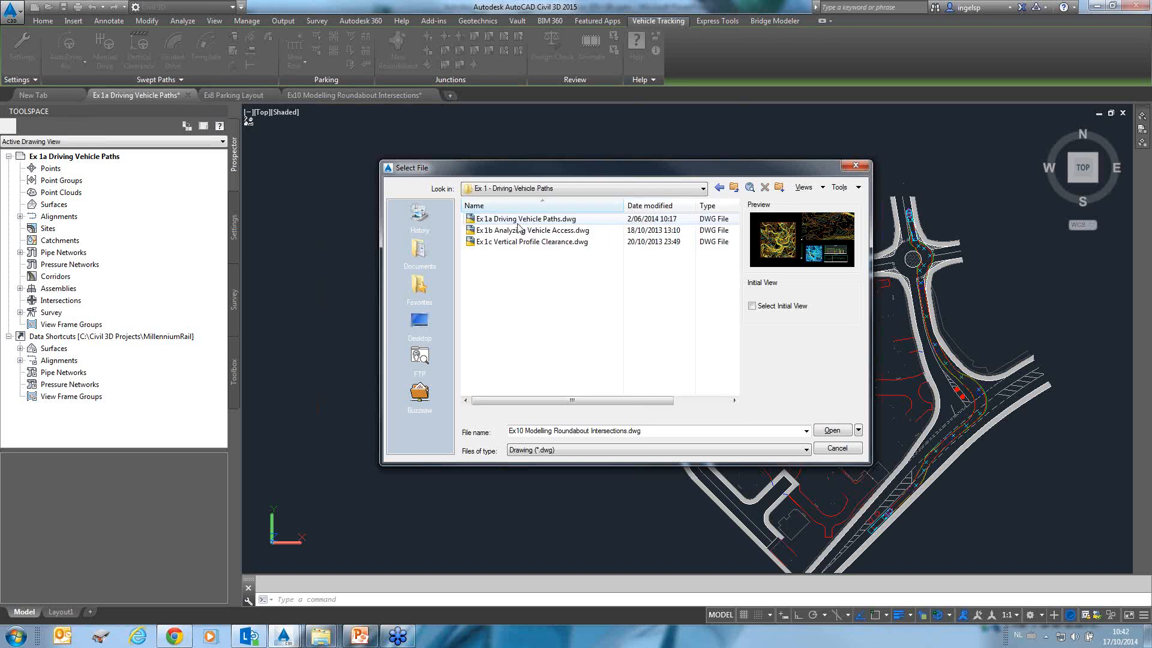
pyautogui.click(523, 243)
pyautogui.doubleClick(523, 242)
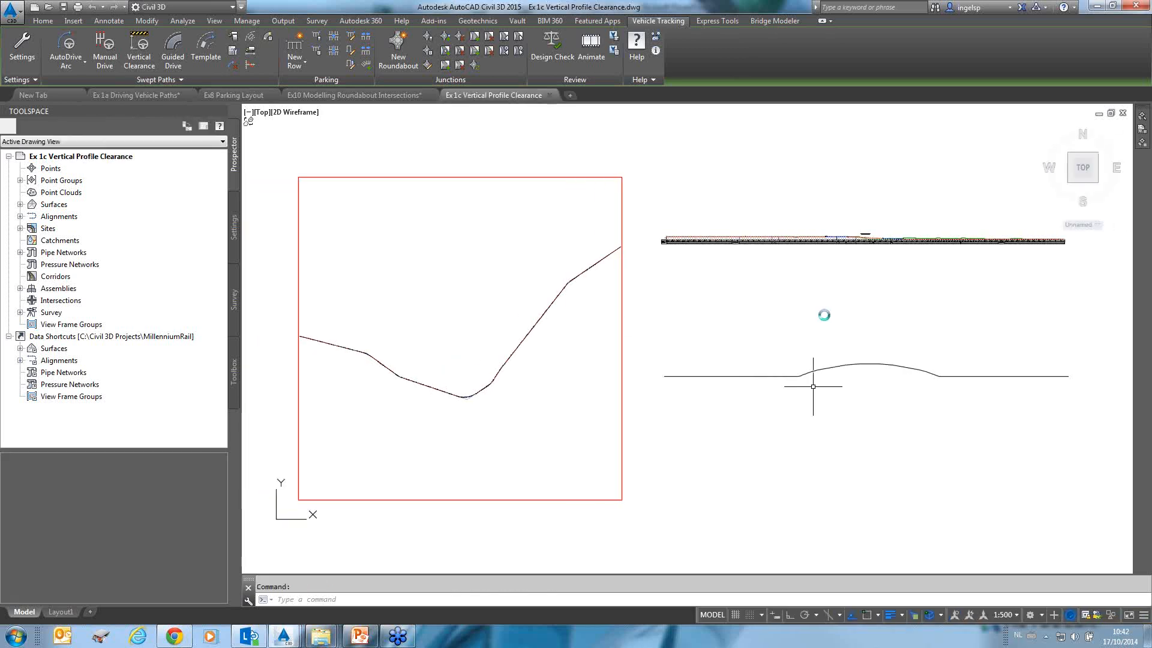
# Start a Vertical Clearance analysis, accepting the default Bus articule vehicle and Existing_Ground_DTM surfaces.
pyautogui.click(843, 367)
pyautogui.scroll(5, 843, 369)
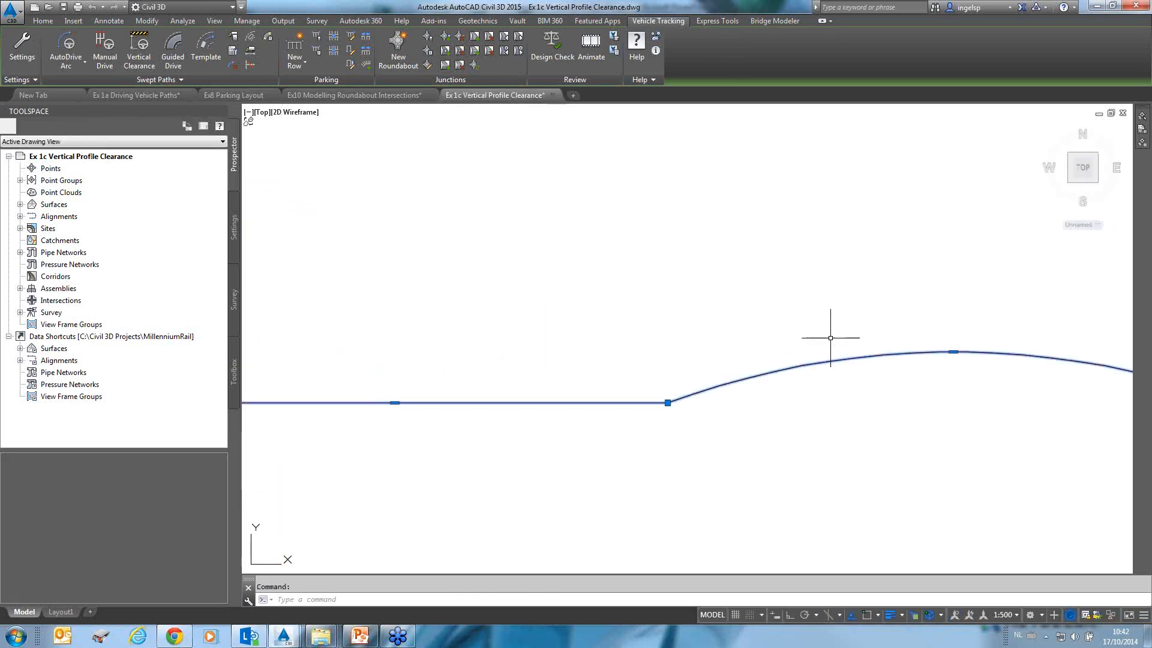
pyautogui.scroll(-5, 830, 338)
pyautogui.moveTo(663, 311); pyautogui.dragTo(563, 311, button='middle')
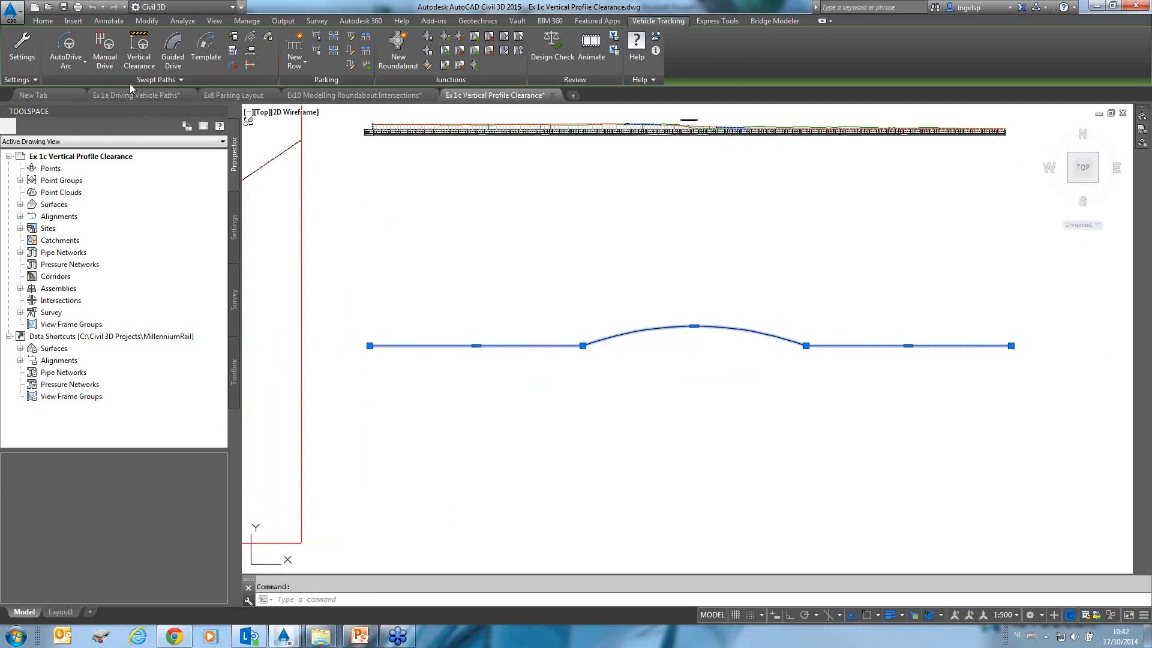
pyautogui.click(142, 56)
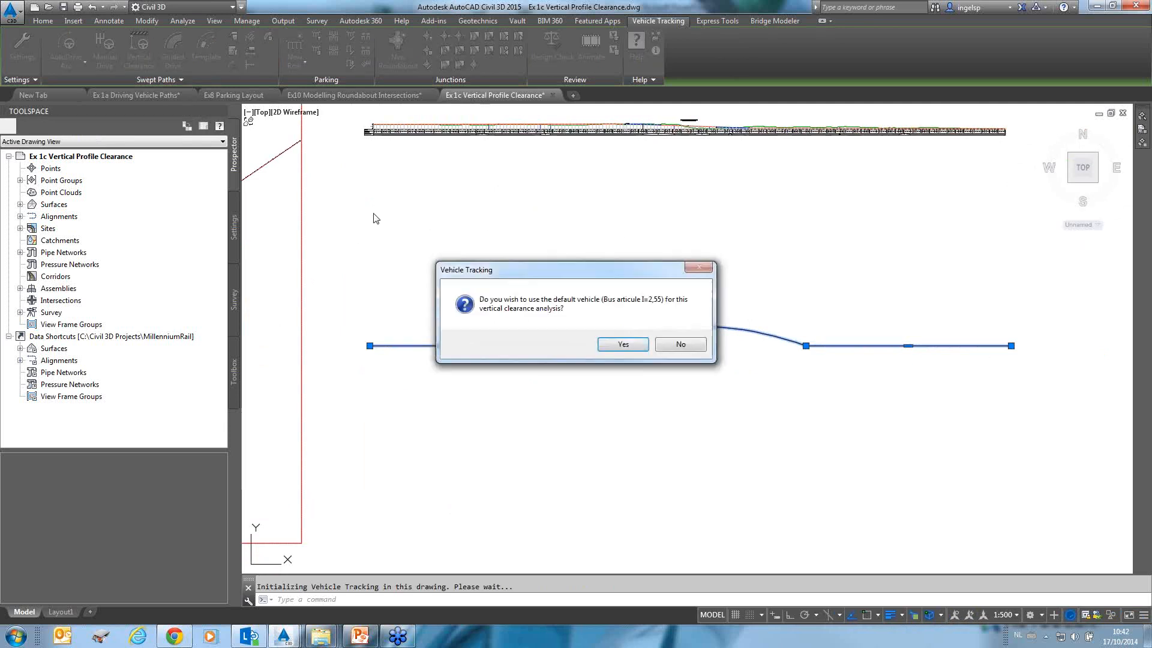
pyautogui.click(630, 351)
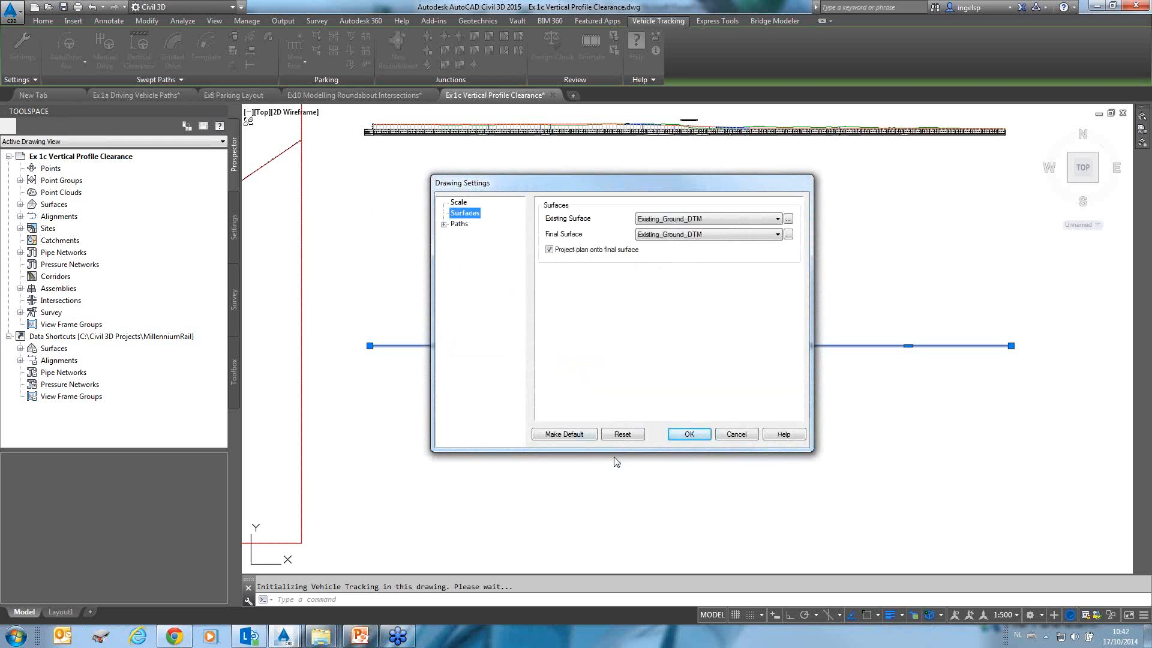
pyautogui.click(696, 438)
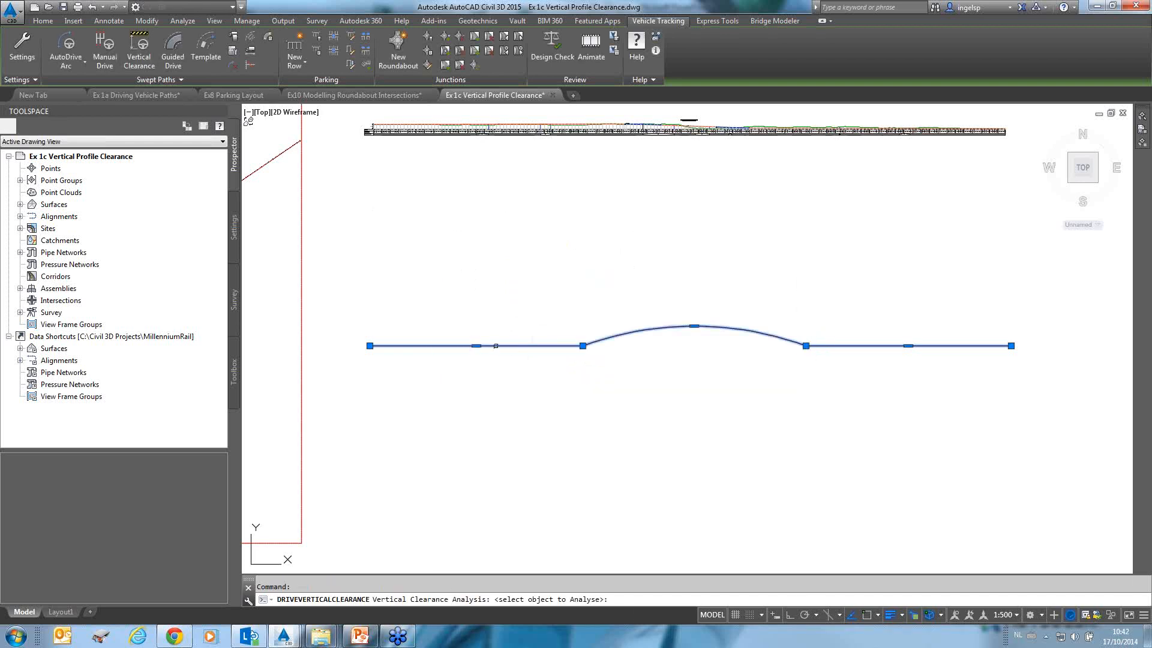
# Analyse the profile polyline, driving the bus to its sloped end and inspecting the front overhang clearance.
pyautogui.click(496, 351)
pyautogui.click(630, 357)
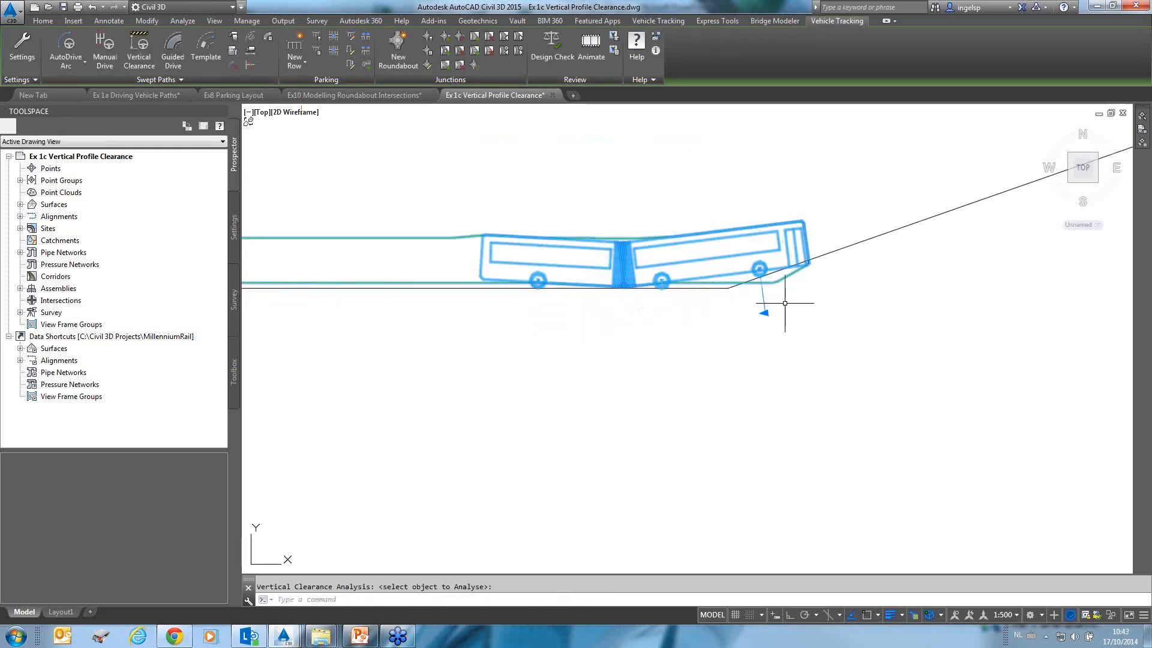
pyautogui.scroll(6, 811, 259)
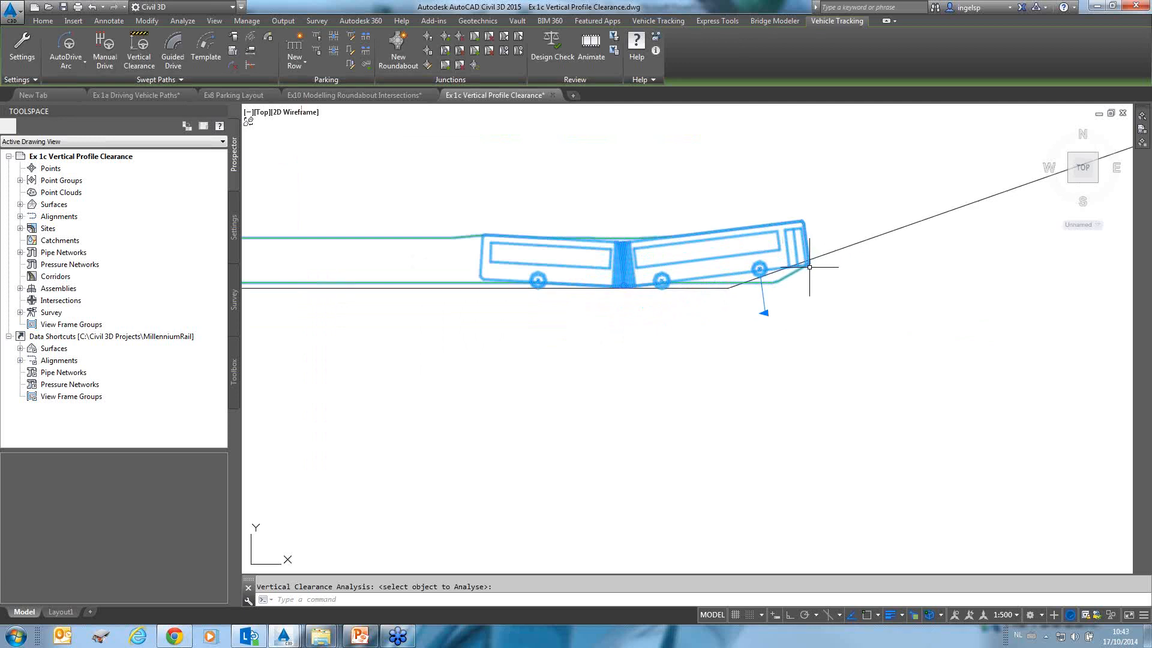
pyautogui.scroll(-2, 793, 243)
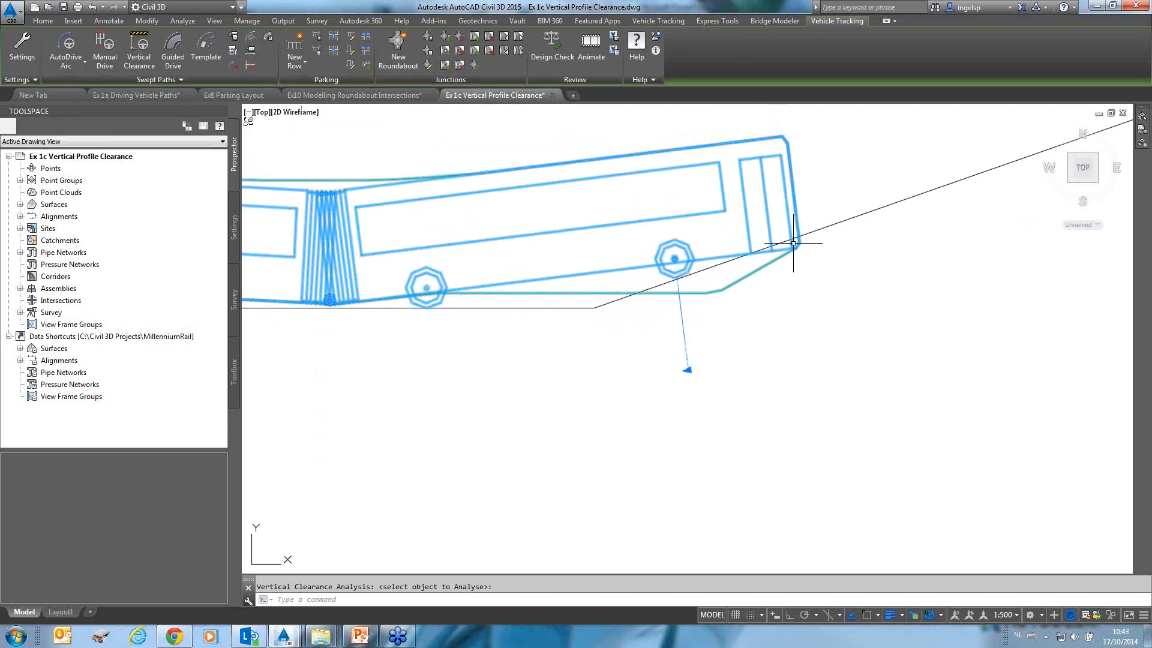
pyautogui.click(833, 223)
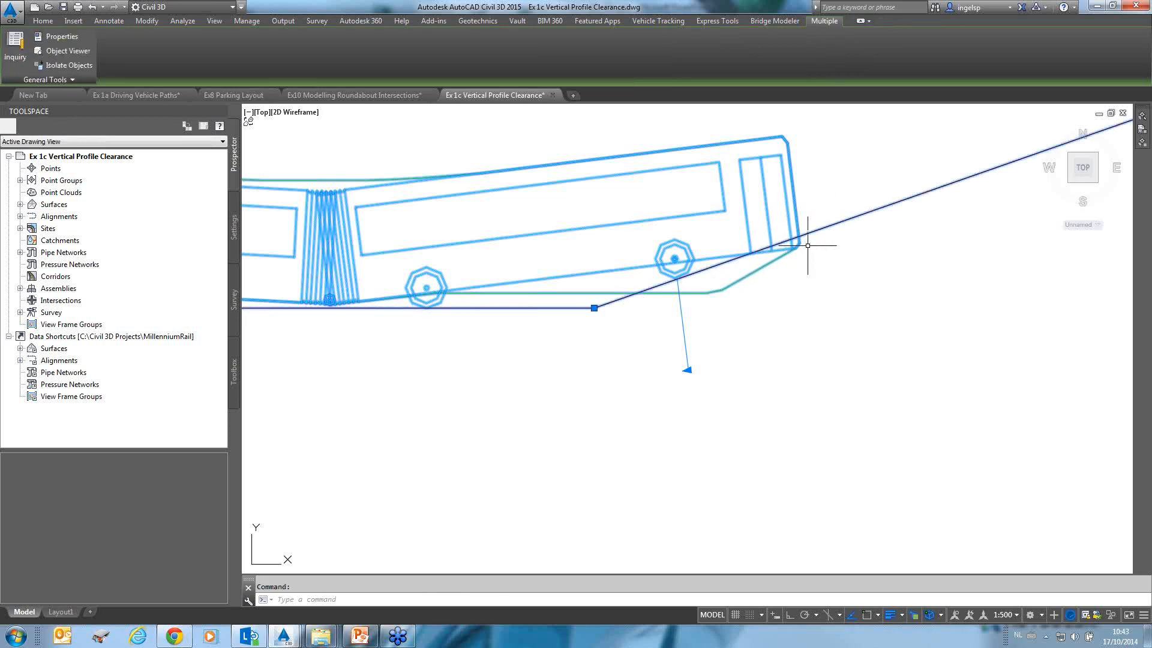
# Examine the road's longitudinal profile view in the drawing.
pyautogui.scroll(-6, 577, 317)
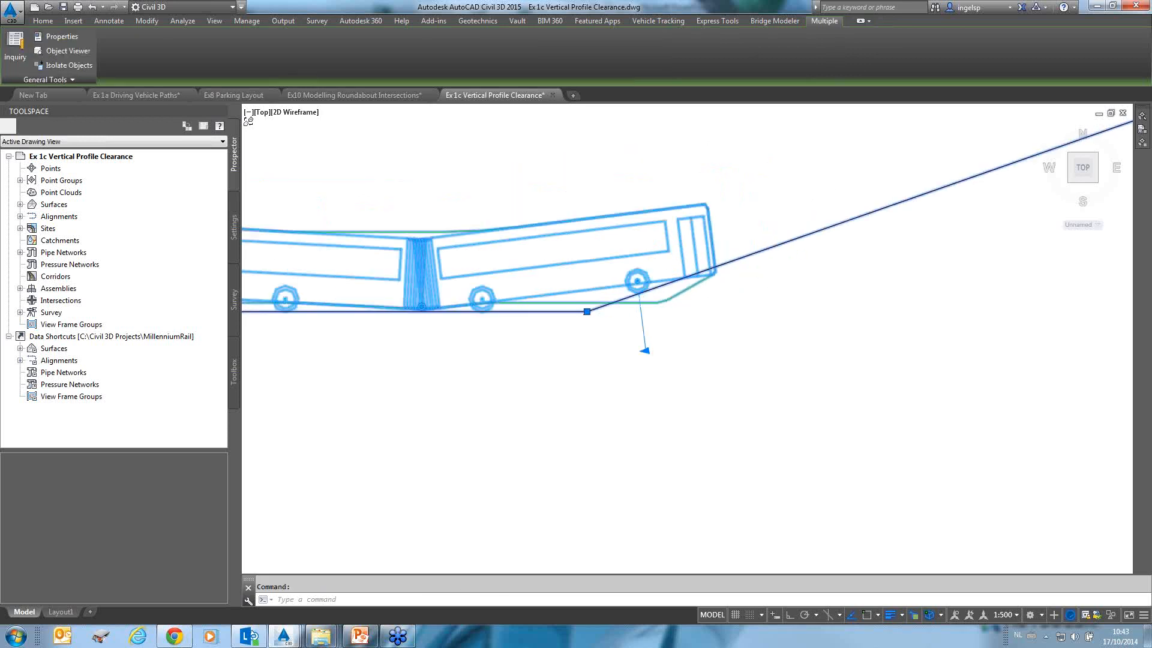
pyautogui.scroll(-1, 835, 304)
pyautogui.scroll(-2, 833, 304)
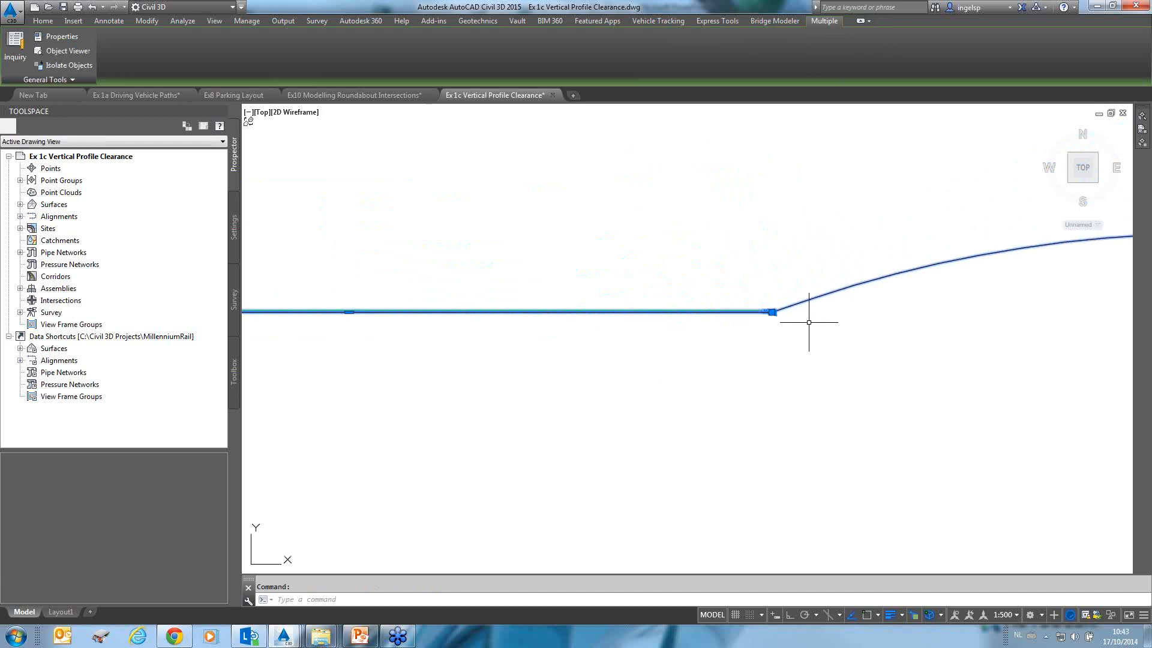
pyautogui.moveTo(809, 322)
pyautogui.mouseDown(button='middle')
pyautogui.moveTo(835, 308)
pyautogui.moveTo(810, 422)
pyautogui.mouseUp(button='middle')
pyautogui.scroll(-1, 809, 422)
pyautogui.scroll(10, 651, 199)
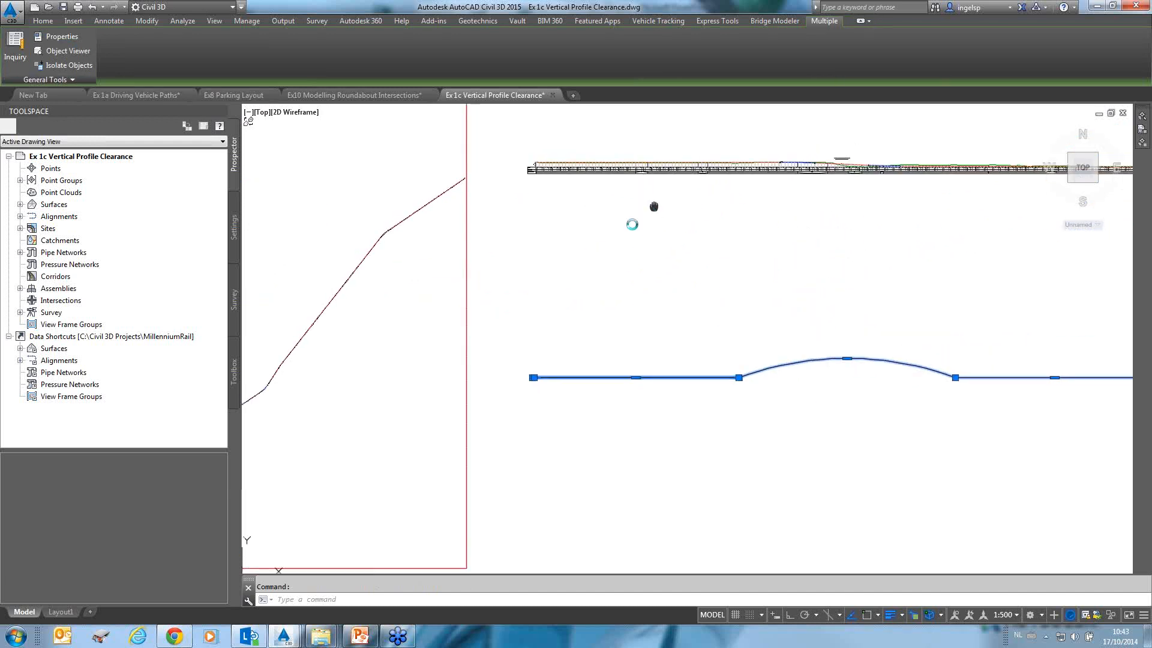
pyautogui.scroll(-5, 675, 235)
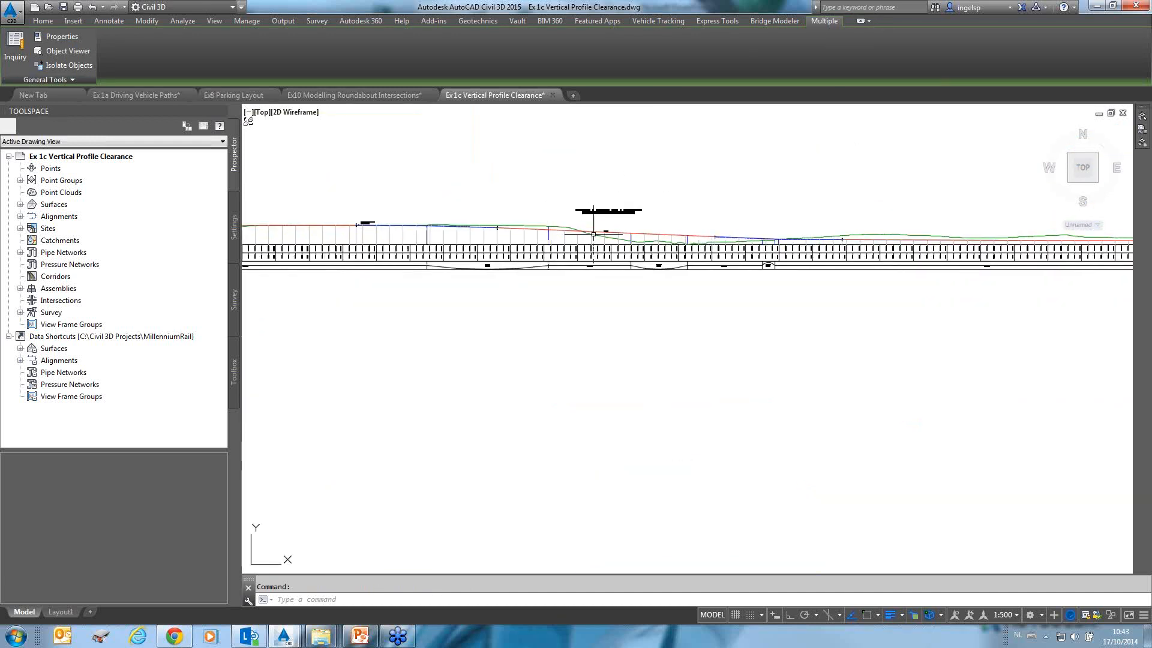
pyautogui.moveTo(528, 232); pyautogui.dragTo(182, 246, button='middle')
pyautogui.press('Escape')
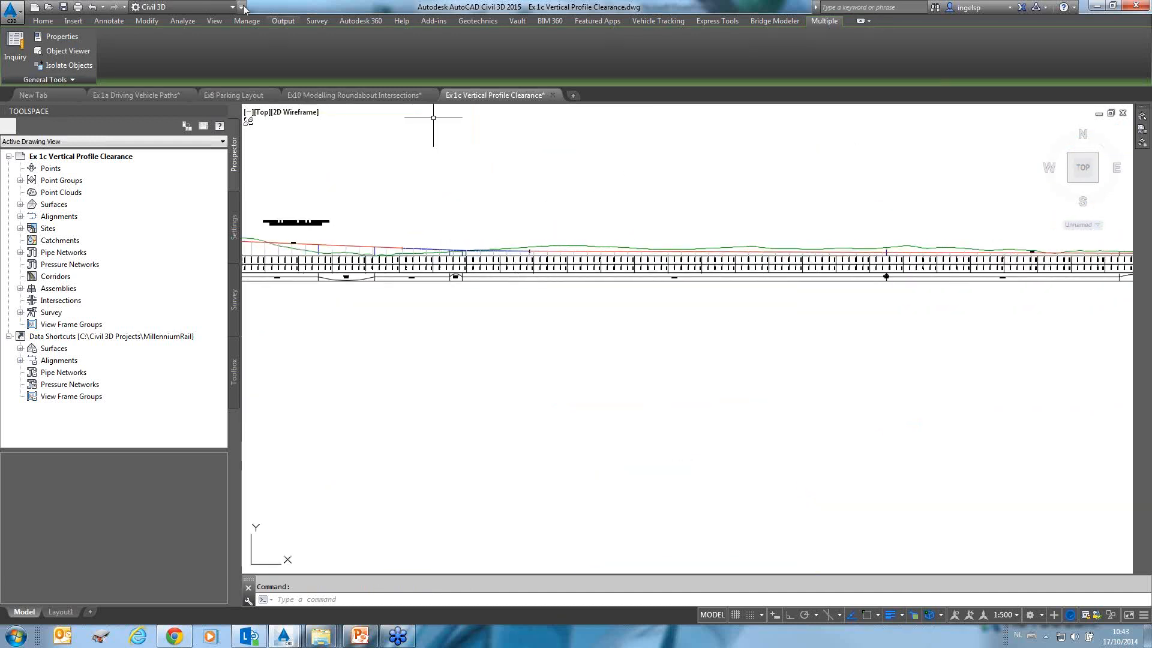
# Start a Vertical Clearance analysis on the road profile, accepting the default Bus articule vehicle and its default clearance values.
pyautogui.click(651, 23)
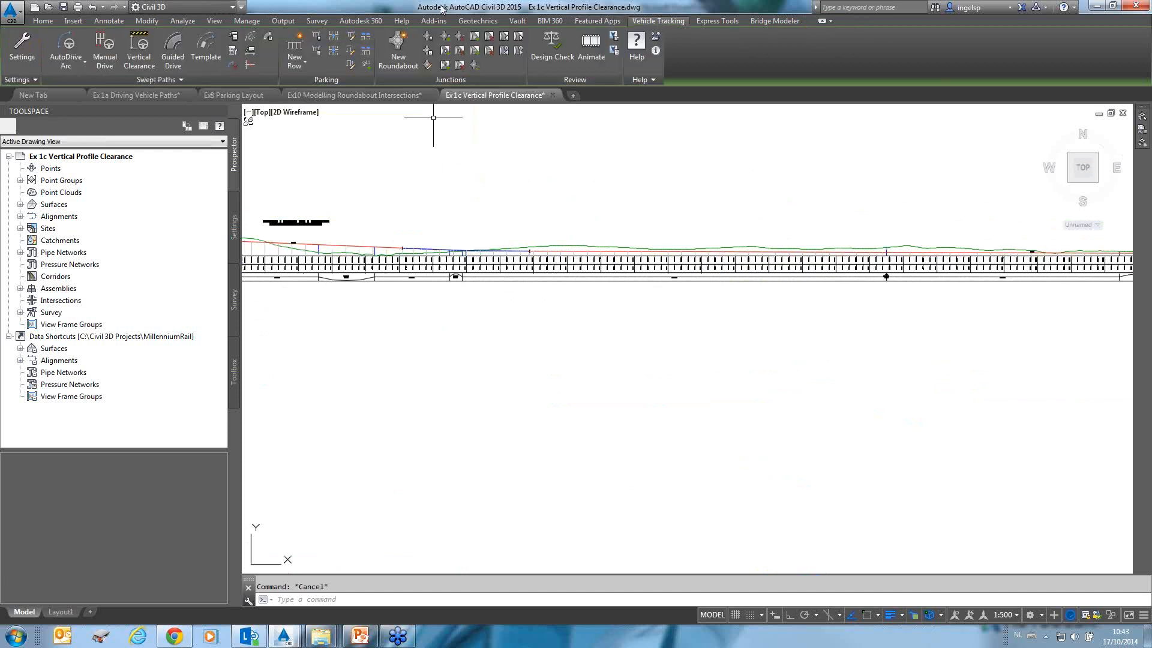
pyautogui.click(140, 46)
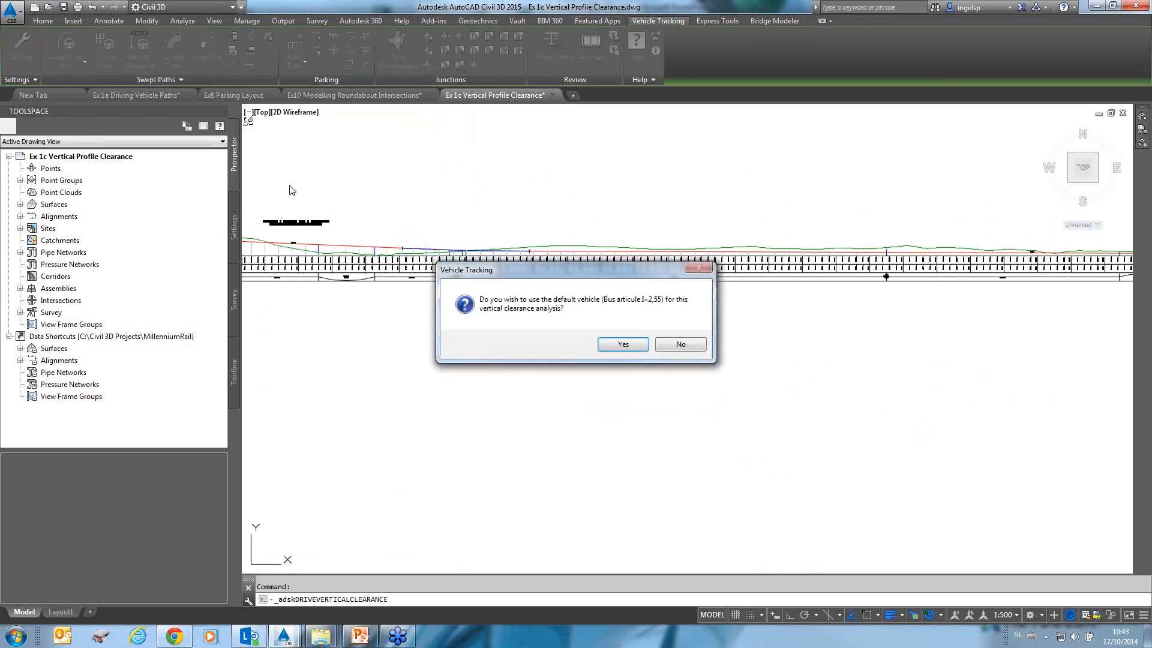
pyautogui.click(624, 346)
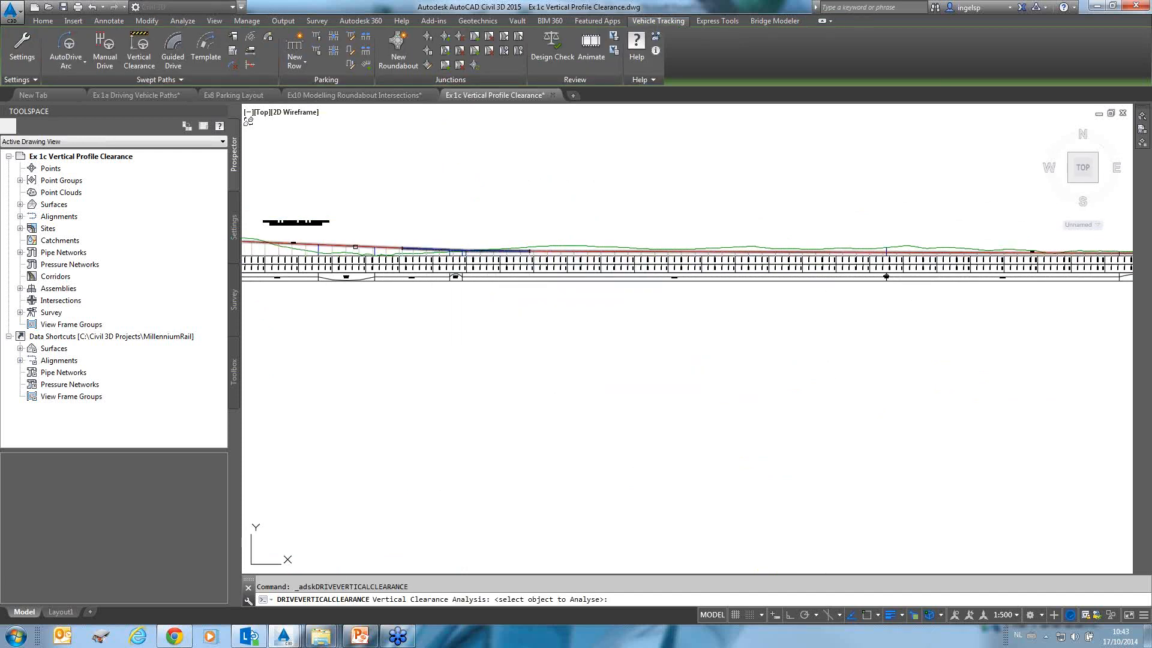
pyautogui.click(355, 247)
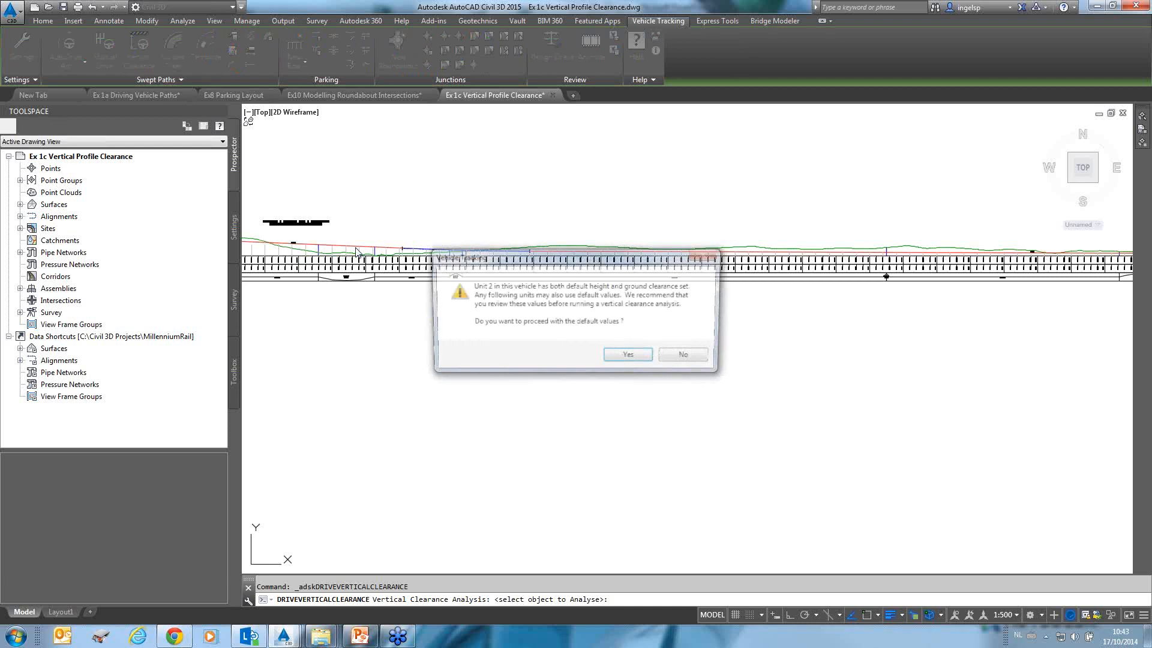
pyautogui.click(628, 356)
# Insert the bus specification diagram with its dimensions table above the profile view.
pyautogui.scroll(5, 468, 252)
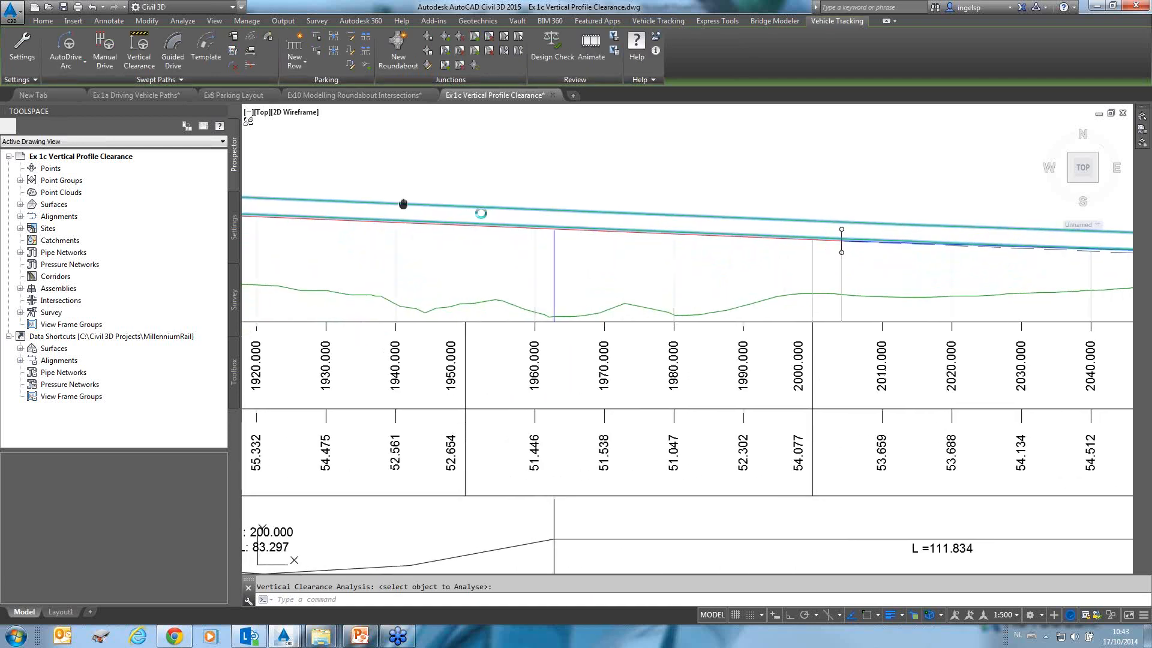
pyautogui.scroll(-5, 674, 227)
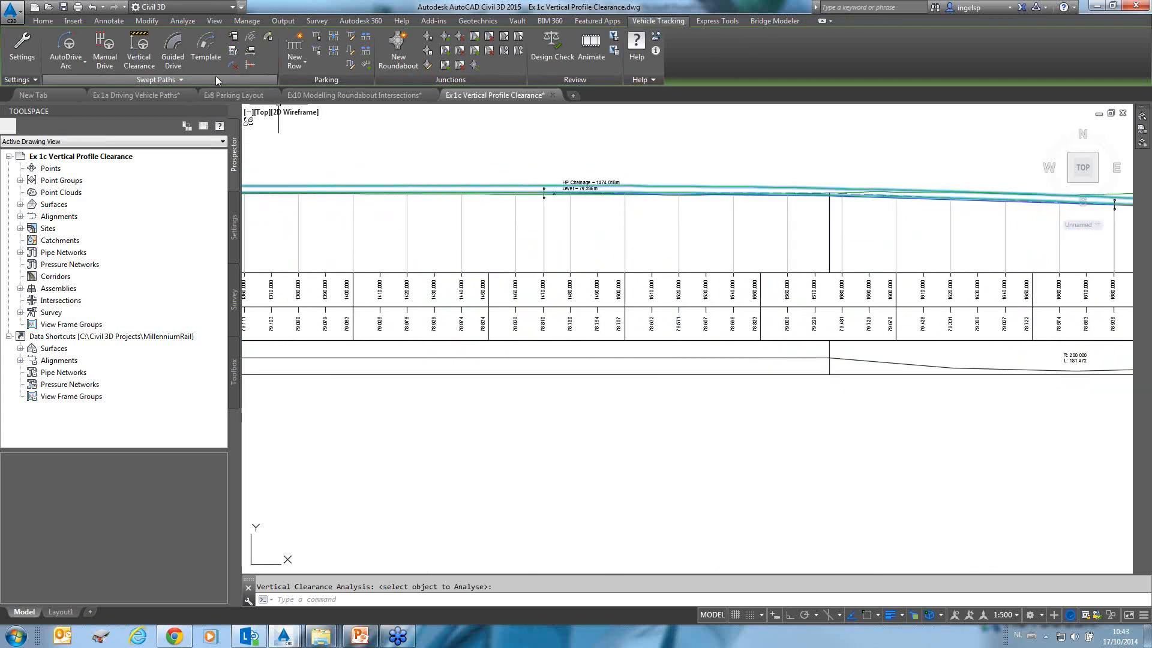
pyautogui.click(190, 81)
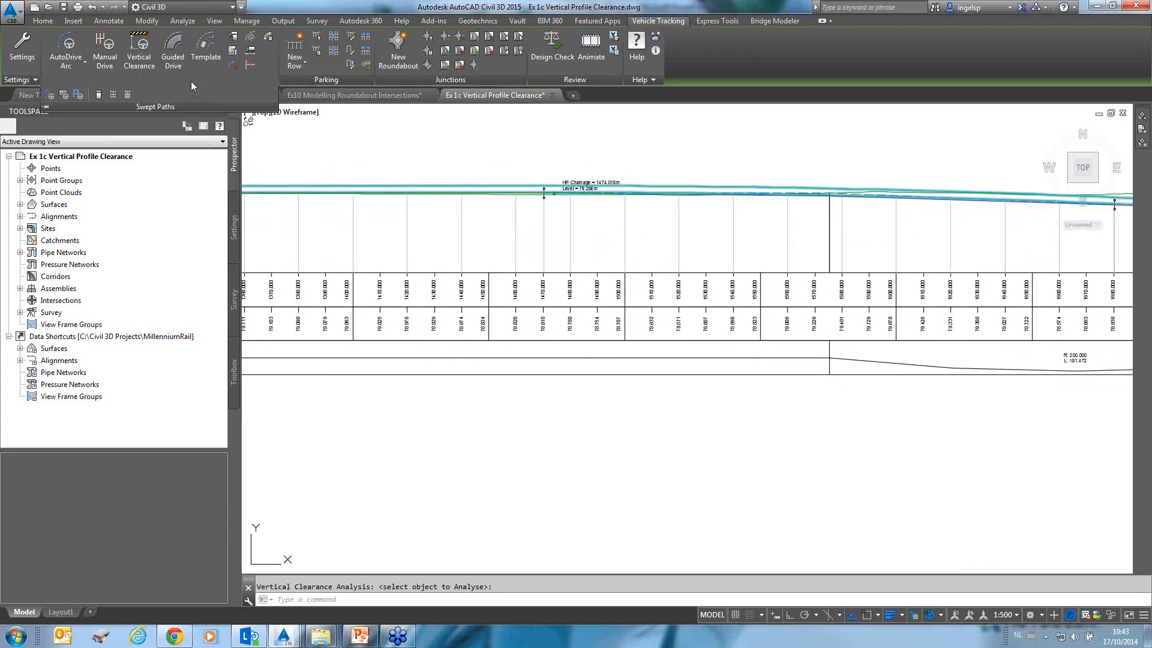
pyautogui.click(255, 58)
pyautogui.scroll(5, 497, 155)
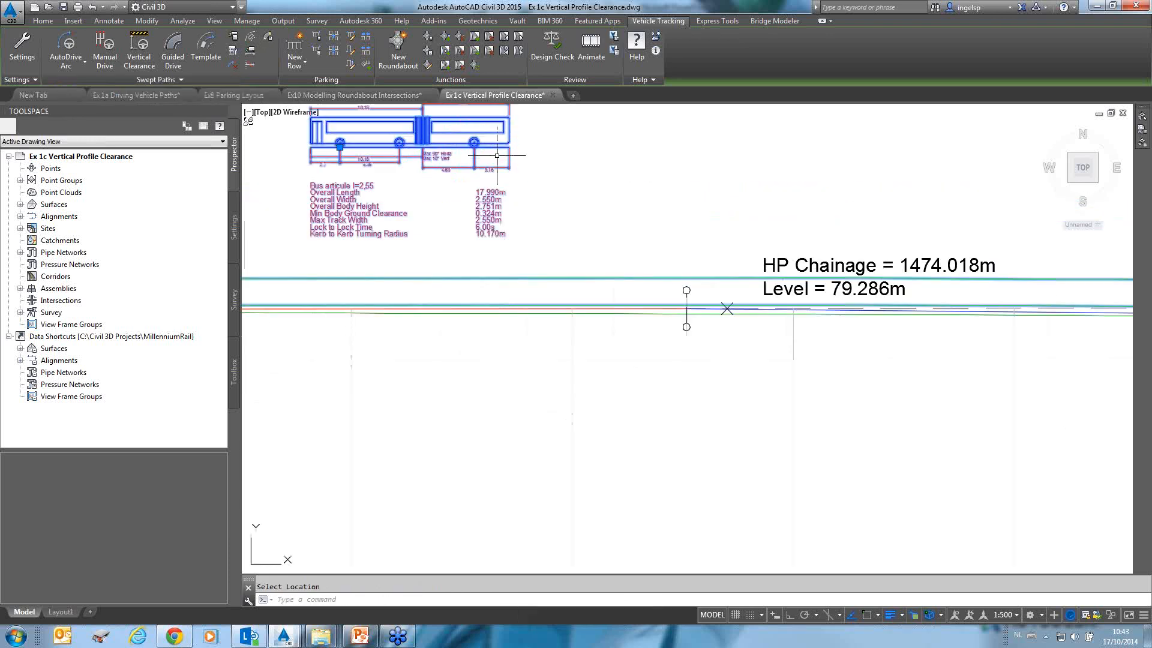
pyautogui.scroll(3, 496, 156)
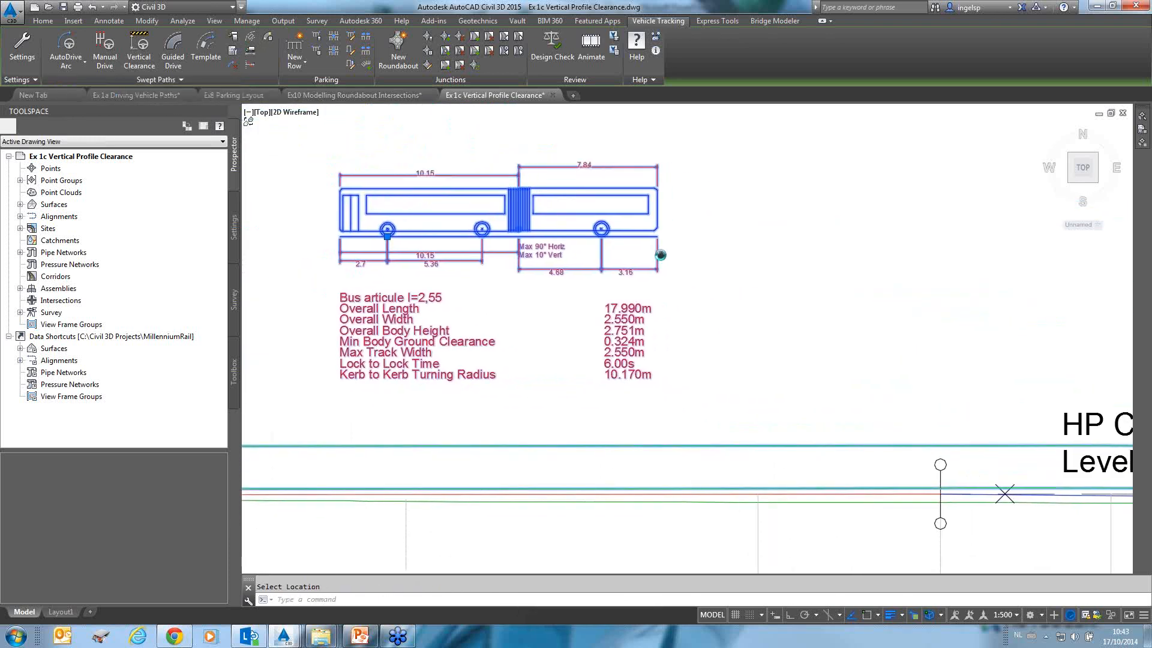
pyautogui.moveTo(661, 255); pyautogui.dragTo(636, 257, button='middle')
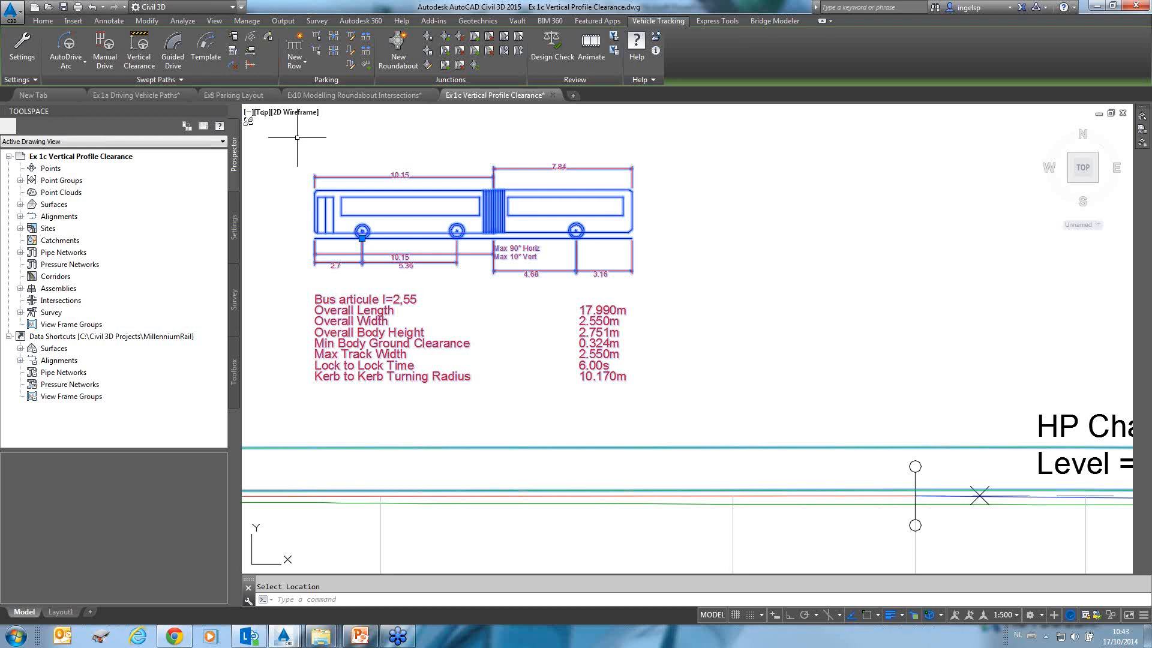
# Place a bus outline on the profile with chassis outlines, symbols and annotation switched on.
pyautogui.click(250, 38)
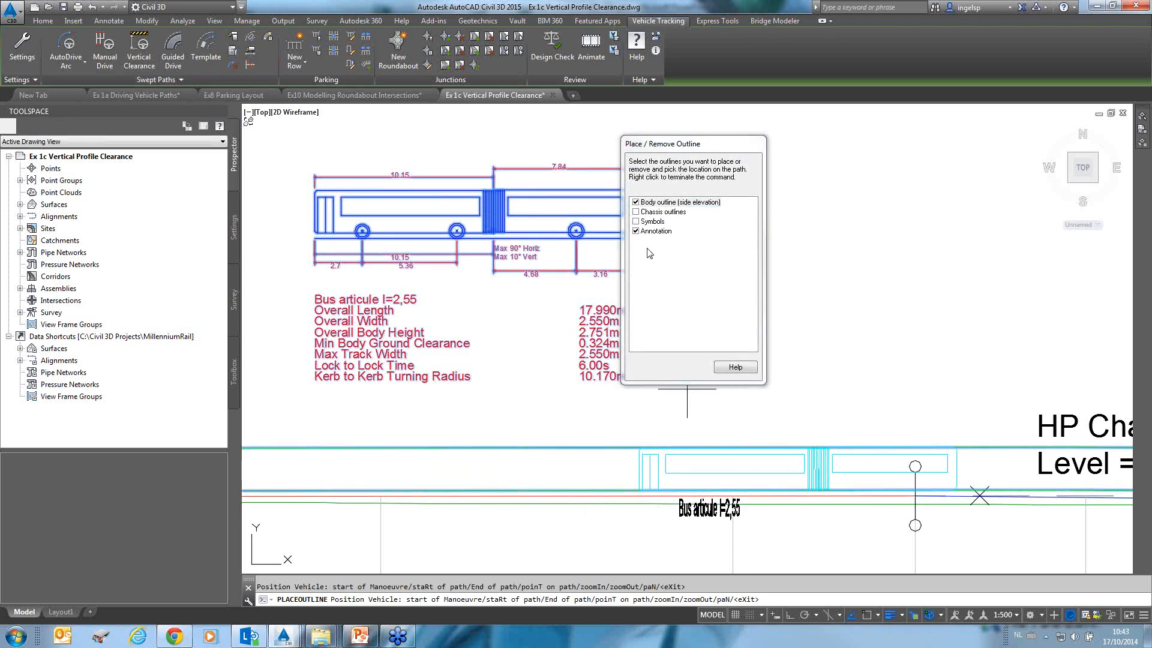
pyautogui.click(636, 211)
pyautogui.click(636, 222)
pyautogui.click(636, 231)
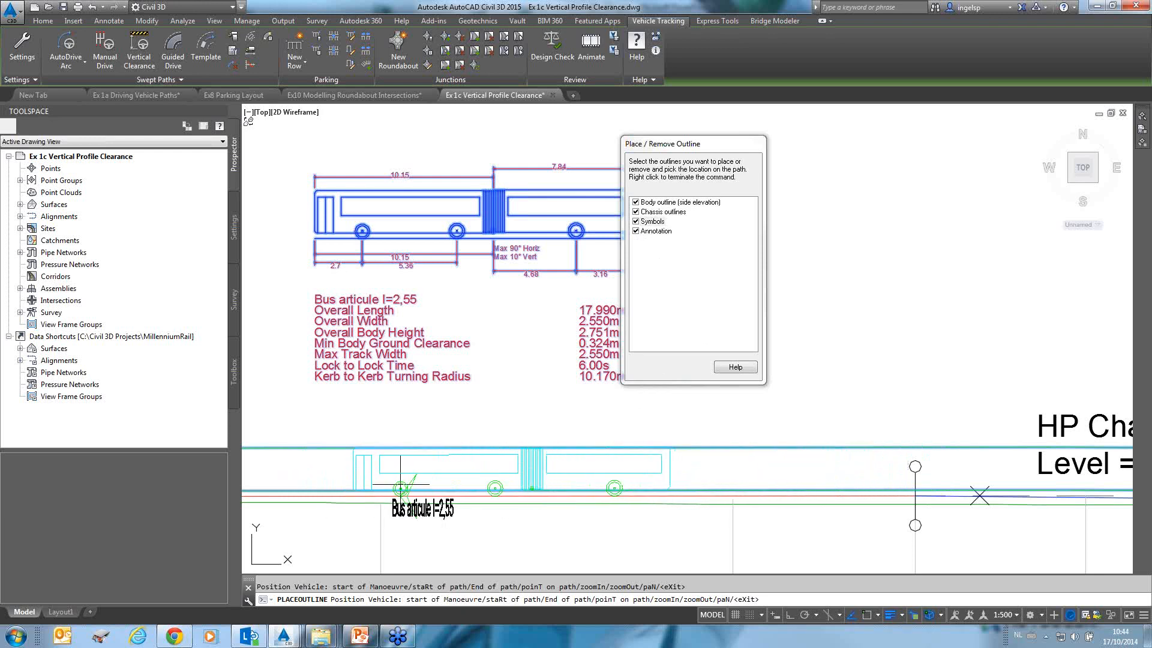
pyautogui.rightClick(400, 483)
# Position the bus outline along the profile at the sloped end of the polyline.
pyautogui.scroll(-4, 621, 396)
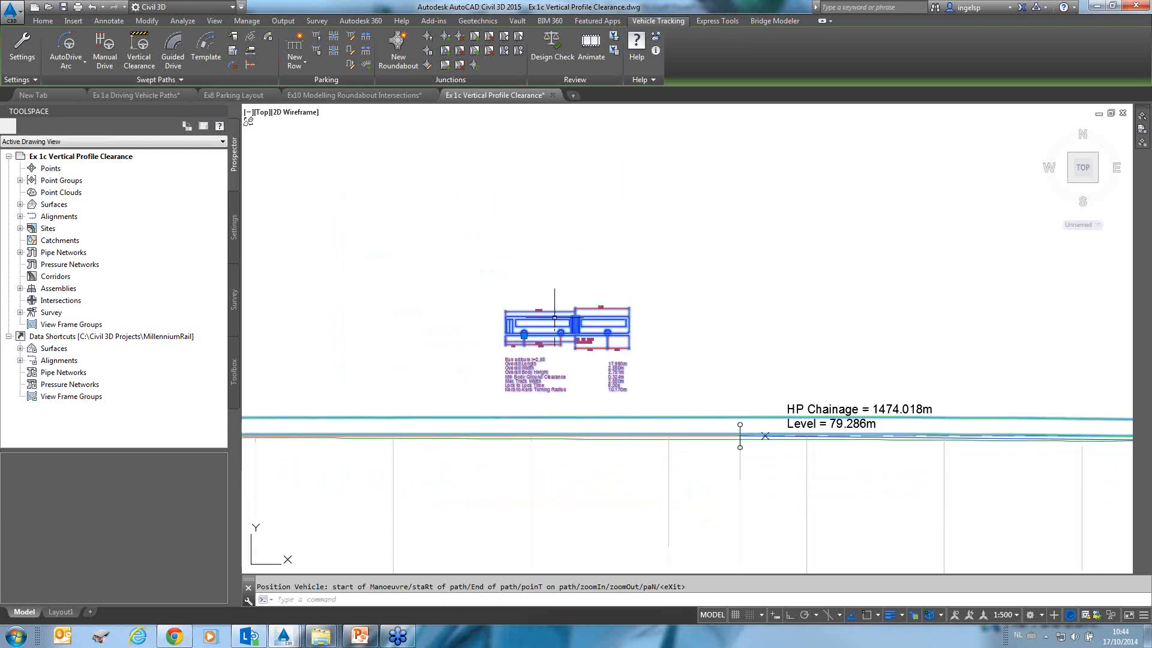
pyautogui.scroll(-2, 820, 378)
pyautogui.moveTo(906, 386); pyautogui.dragTo(386, 379, button='middle')
pyautogui.moveTo(1030, 388); pyautogui.dragTo(311, 337, button='middle')
pyautogui.moveTo(1065, 391)
pyautogui.mouseDown(button='middle')
pyautogui.moveTo(951, 375)
pyautogui.moveTo(484, 365)
pyautogui.mouseUp(button='middle')
pyautogui.scroll(-3, 905, 381)
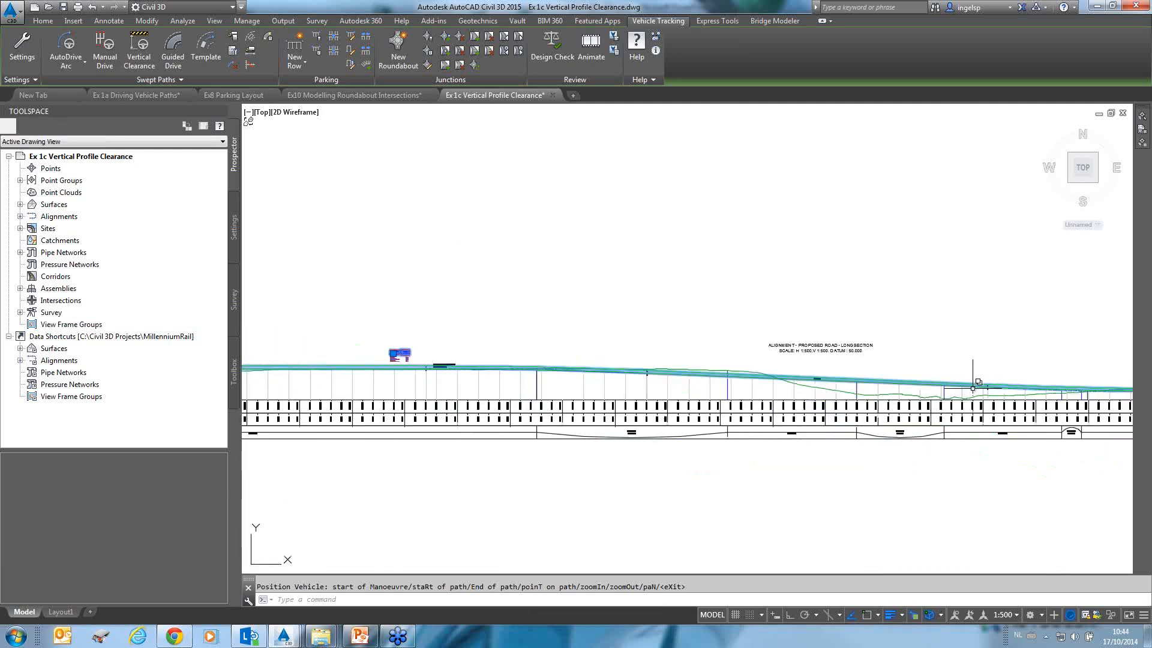
pyautogui.moveTo(972, 388); pyautogui.dragTo(387, 387, button='middle')
pyautogui.scroll(-4, 761, 387)
pyautogui.scroll(-4, 893, 386)
pyautogui.scroll(6, 1063, 386)
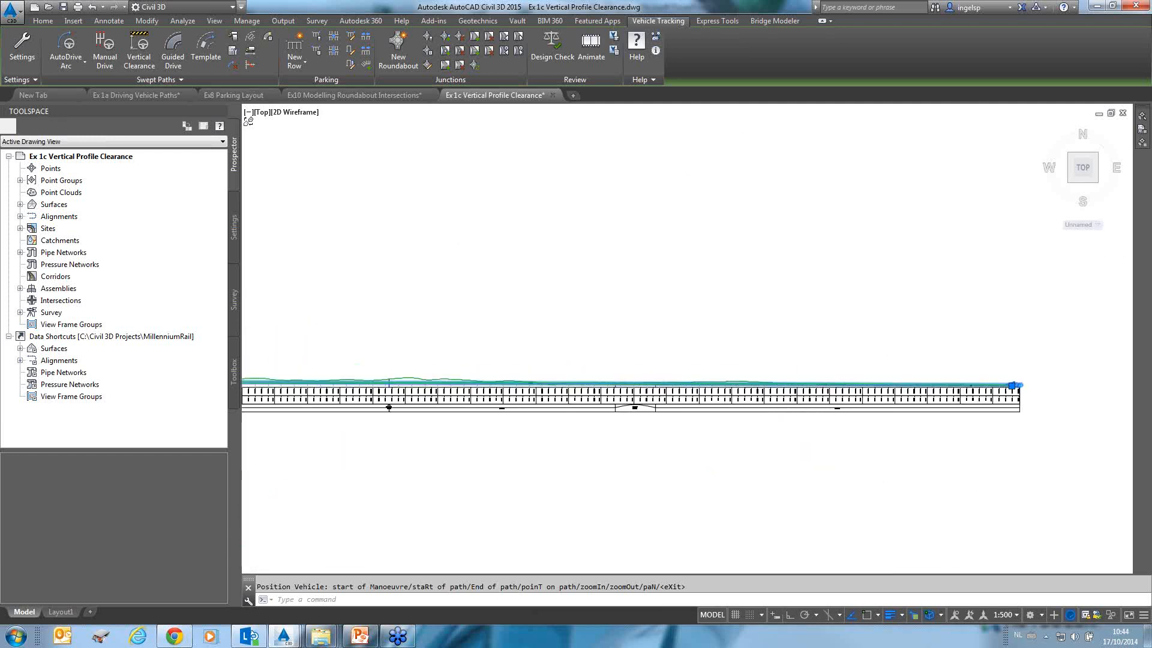
pyautogui.scroll(3, 1008, 390)
pyautogui.scroll(4, 776, 310)
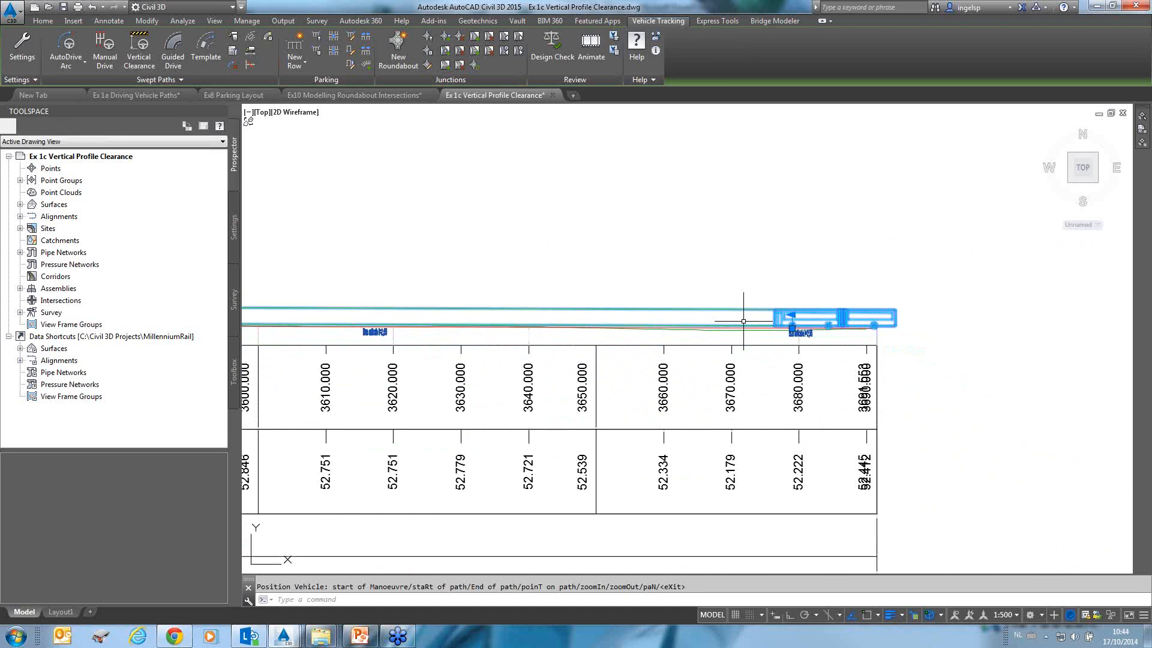
pyautogui.scroll(-4, 660, 378)
pyautogui.scroll(-2, 549, 505)
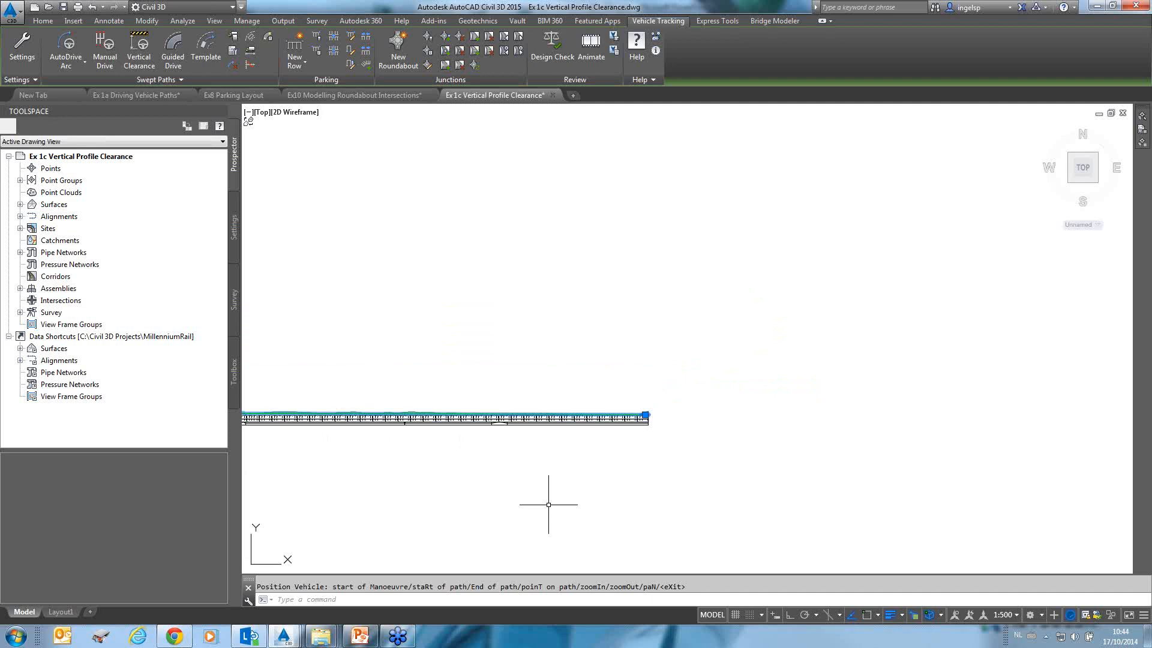
pyautogui.scroll(-4, 549, 505)
pyautogui.moveTo(549, 505)
pyautogui.mouseDown(button='middle')
pyautogui.moveTo(635, 434)
pyautogui.moveTo(749, 279)
pyautogui.mouseUp(button='middle')
pyautogui.scroll(8, 536, 374)
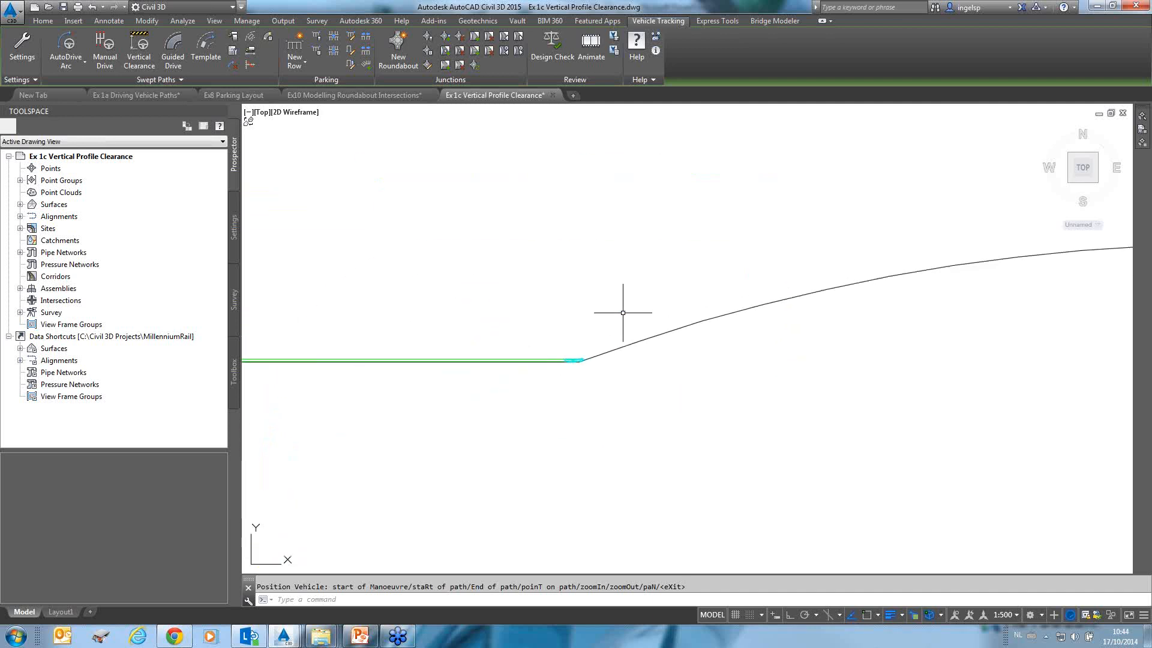
pyautogui.scroll(4, 623, 313)
pyautogui.scroll(2, 465, 512)
pyautogui.moveTo(473, 482); pyautogui.dragTo(699, 354, button='middle')
pyautogui.scroll(5, 698, 353)
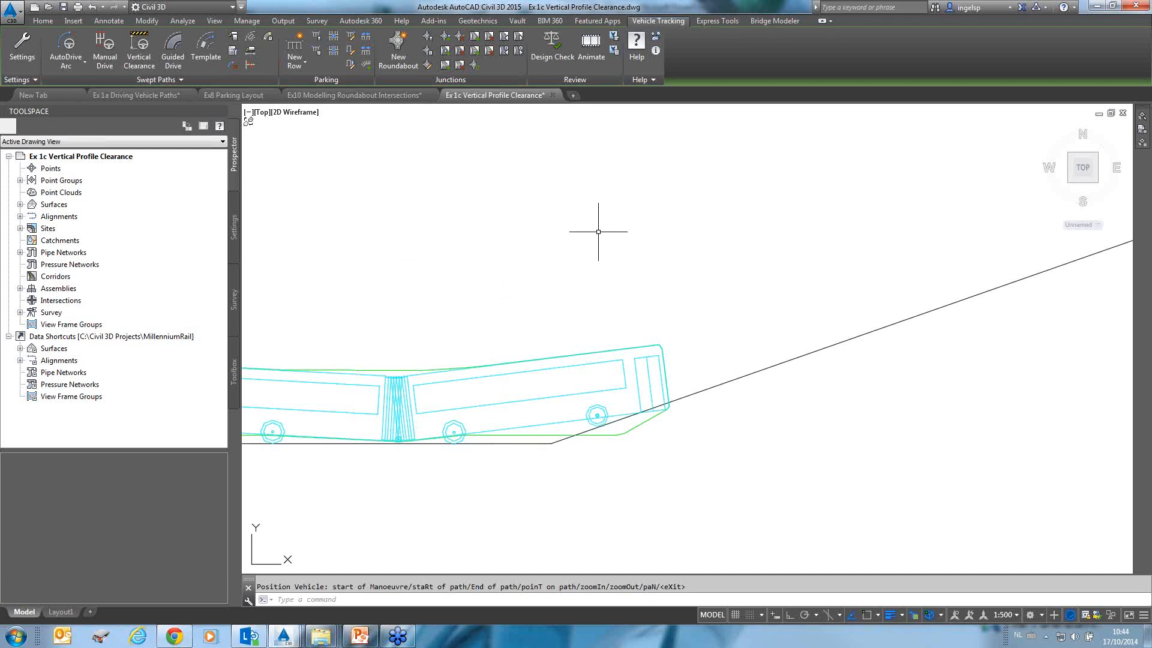
# Switch to the Ex10 Modelling Roundabout Intersections drawing and examine the crossing alignments in plan.
pyautogui.click(374, 98)
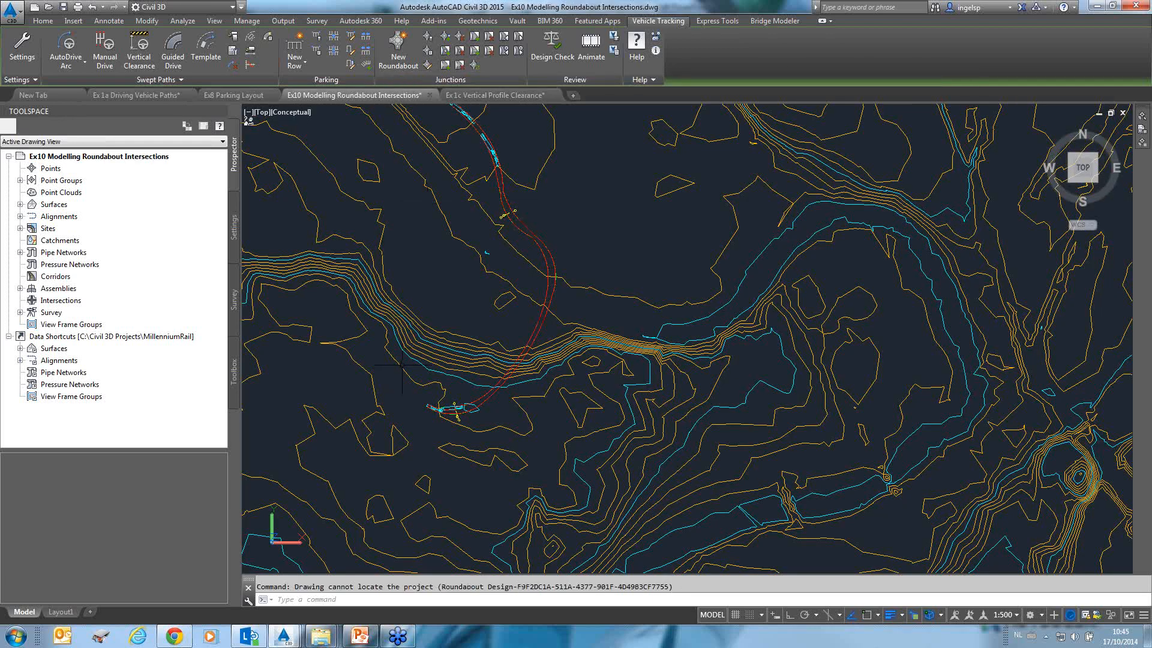
pyautogui.scroll(-3, 402, 364)
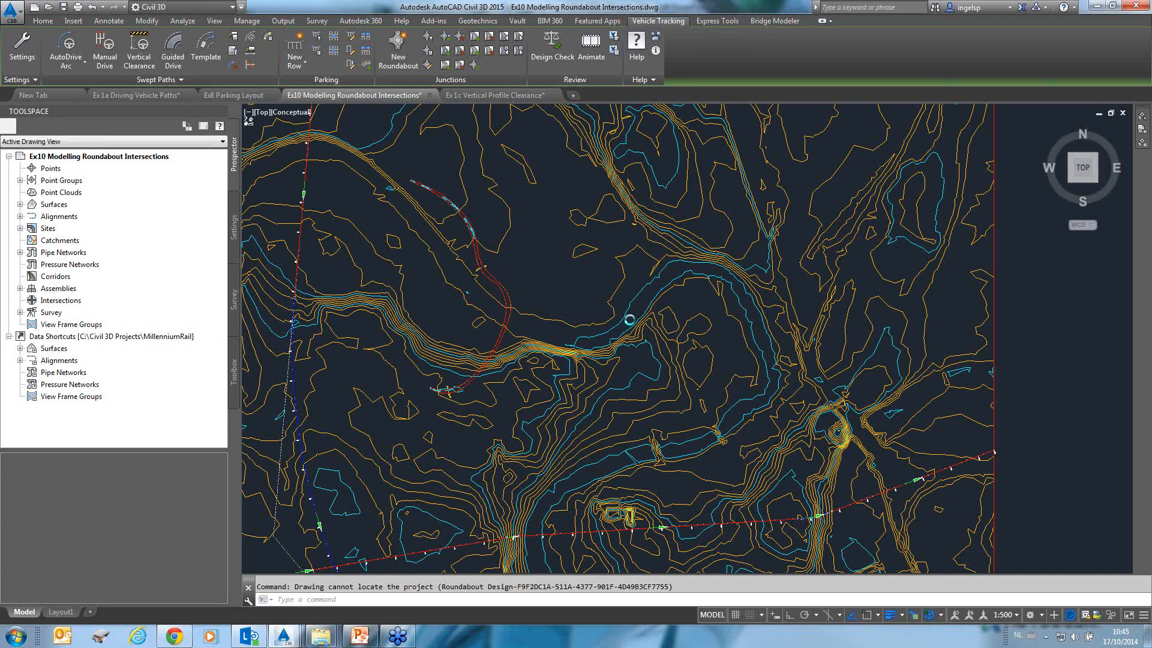
pyautogui.scroll(-2, 449, 357)
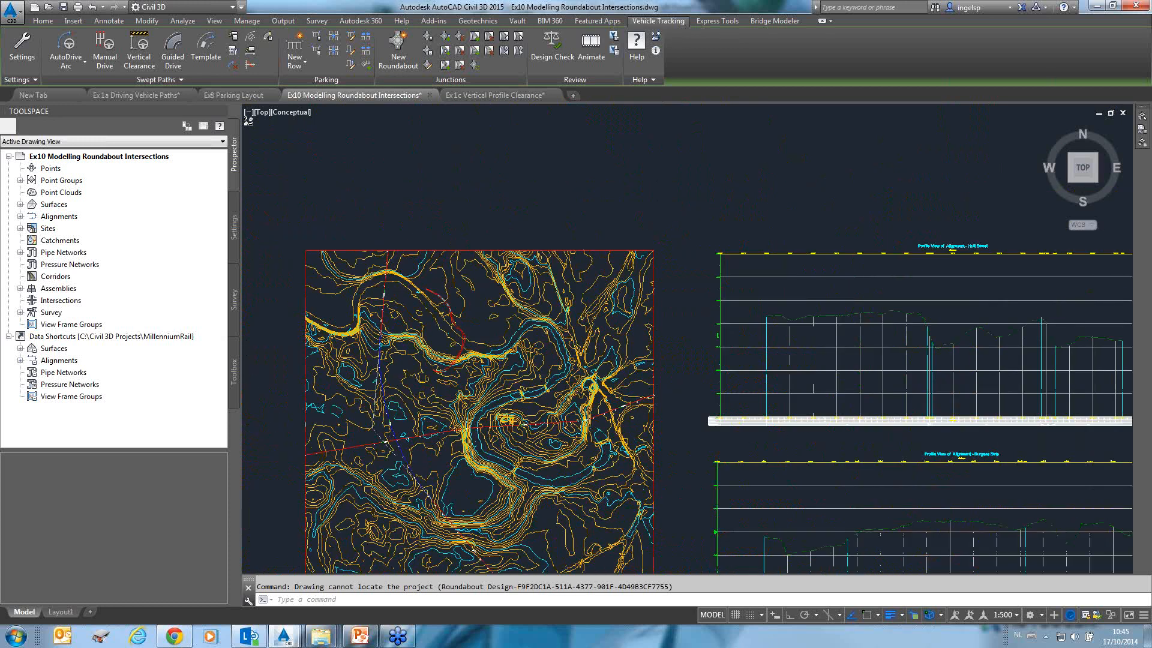
pyautogui.moveTo(382, 437)
pyautogui.mouseDown(button='middle')
pyautogui.moveTo(361, 271)
pyautogui.moveTo(502, 326)
pyautogui.mouseUp(button='middle')
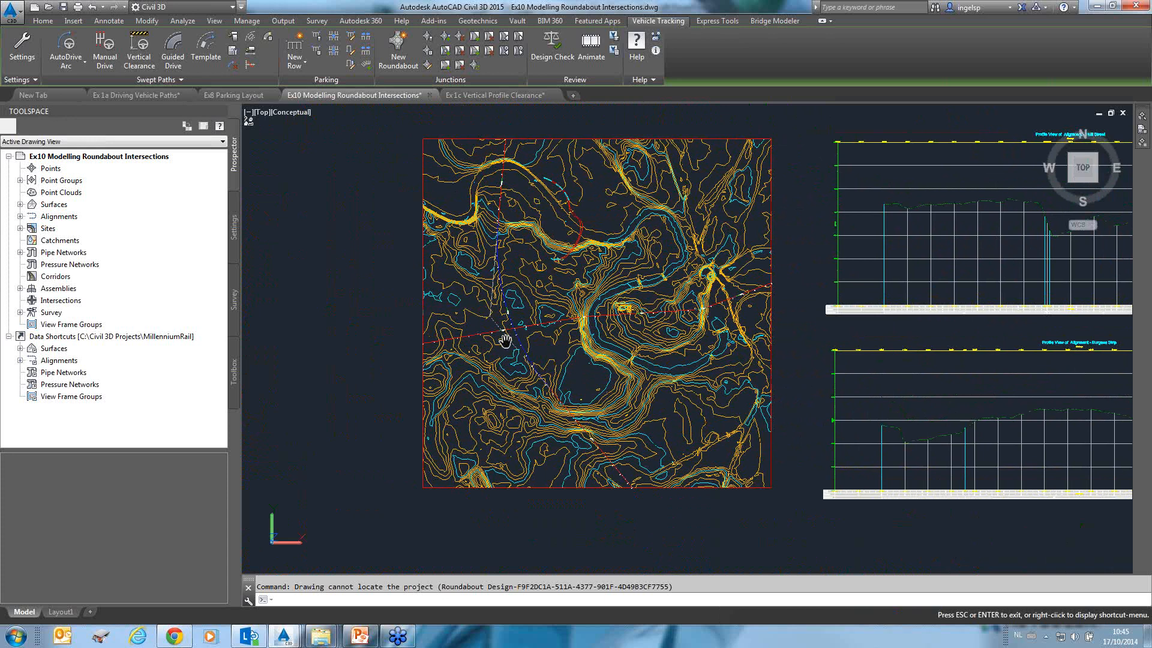
pyautogui.press('Escape')
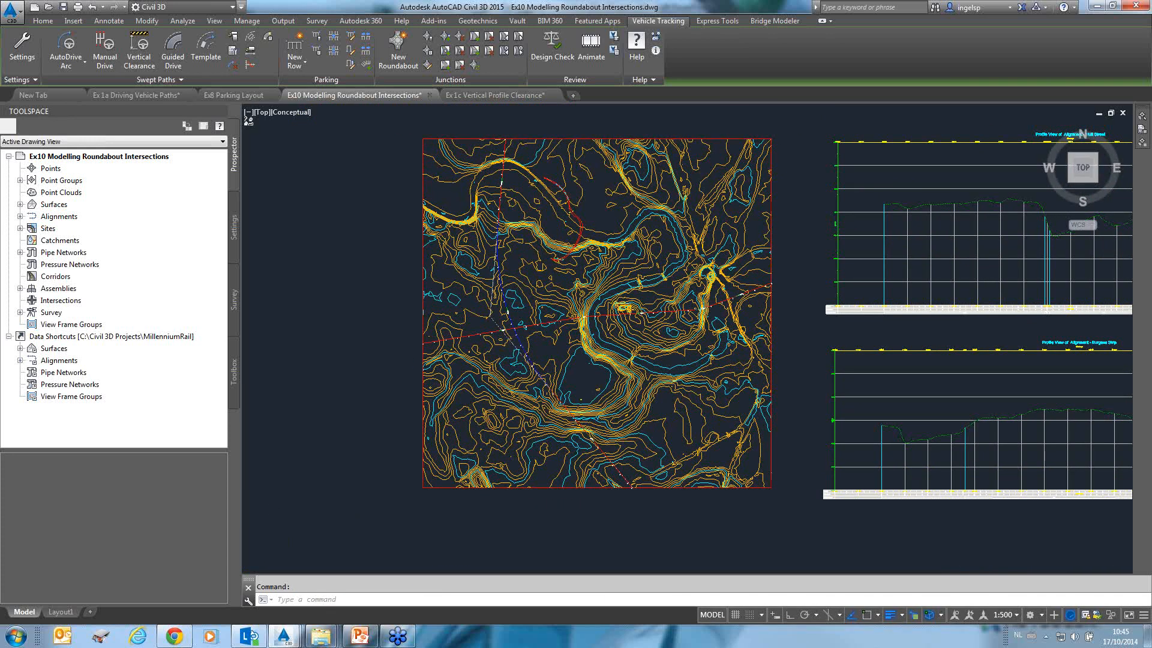
pyautogui.scroll(2, 578, 225)
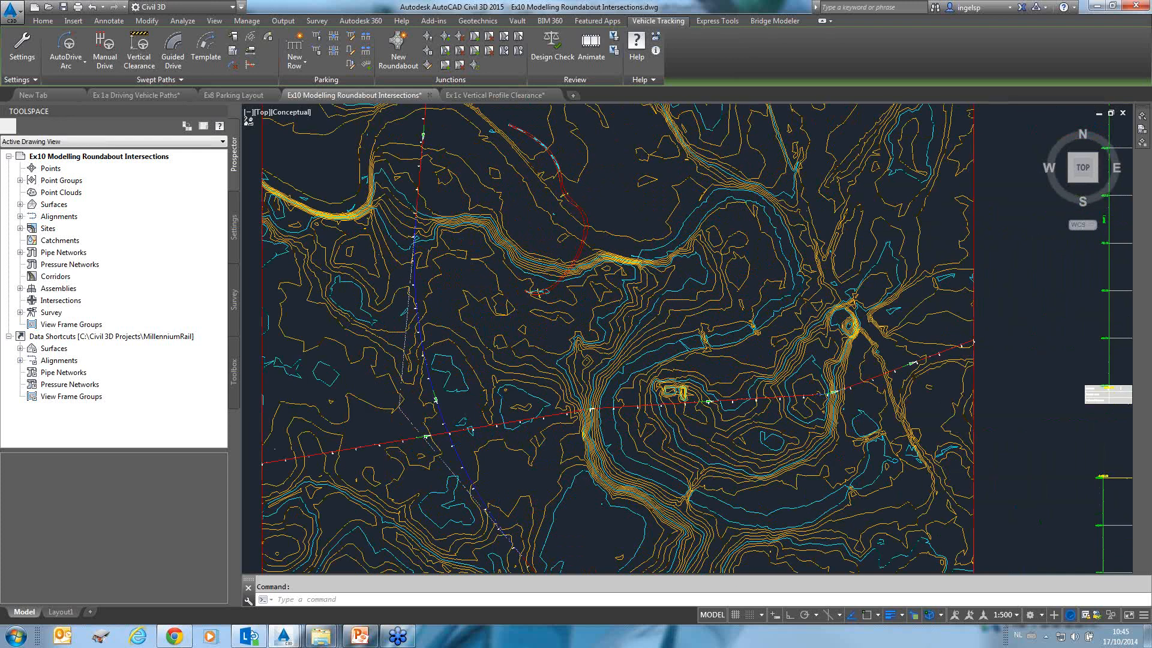
pyautogui.moveTo(456, 428)
pyautogui.mouseDown(button='middle')
pyautogui.moveTo(593, 325)
pyautogui.moveTo(587, 201)
pyautogui.mouseUp(button='middle')
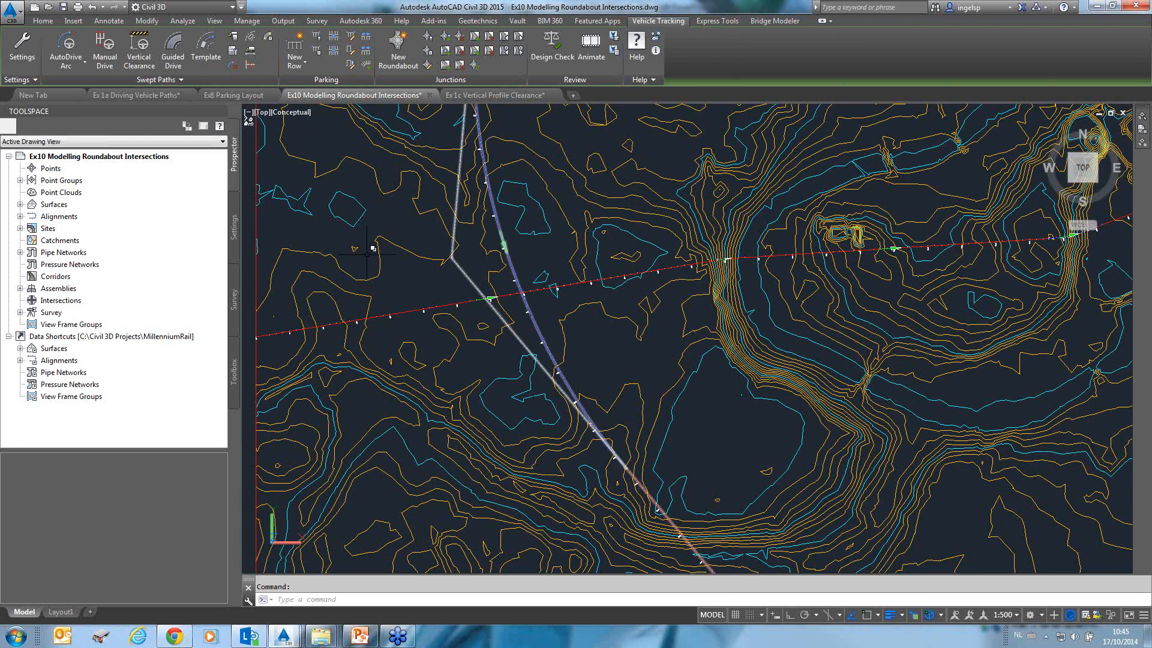
pyautogui.scroll(5, 583, 278)
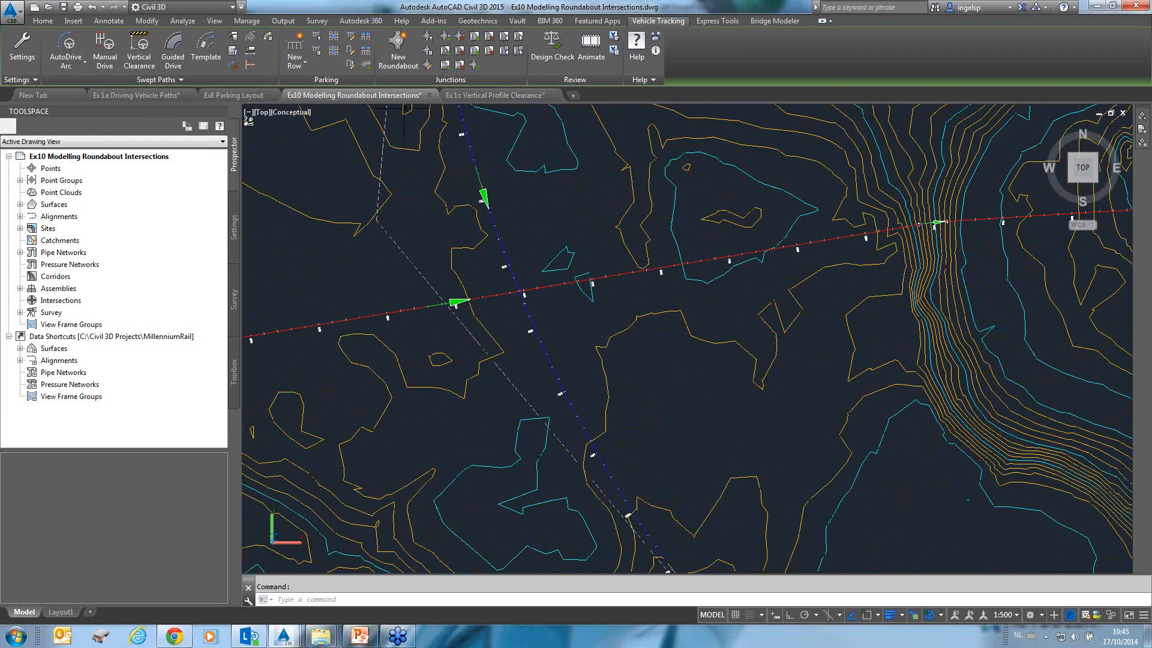
# Start a new roundabout and choose the TD16/07 Normal Roundabouts (Single Carriageway Intersection) junction standard from the British standards.
pyautogui.click(402, 71)
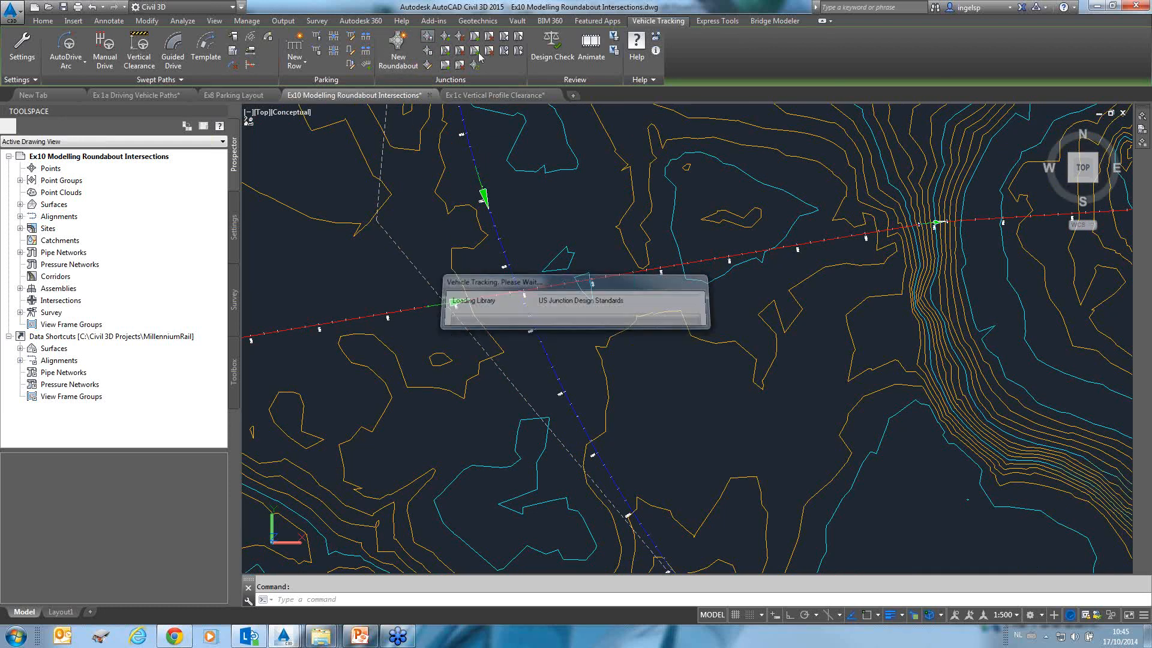
pyautogui.moveTo(516, 133)
pyautogui.mouseDown()
pyautogui.moveTo(752, 118)
pyautogui.moveTo(757, 51)
pyautogui.mouseUp()
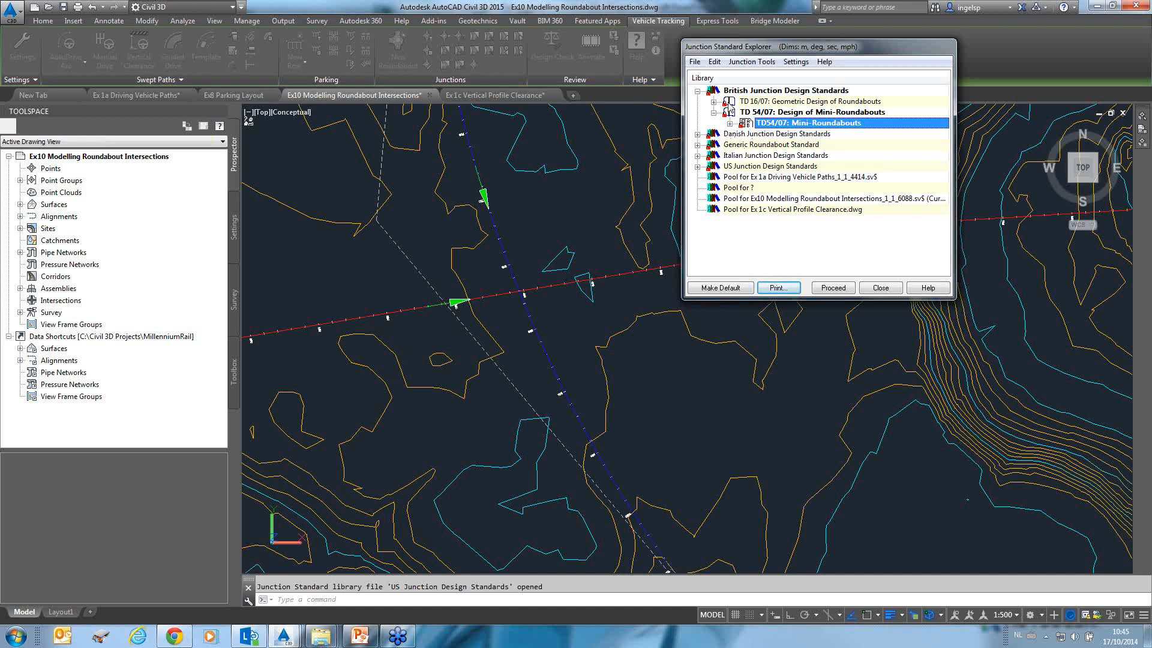
pyautogui.doubleClick(729, 102)
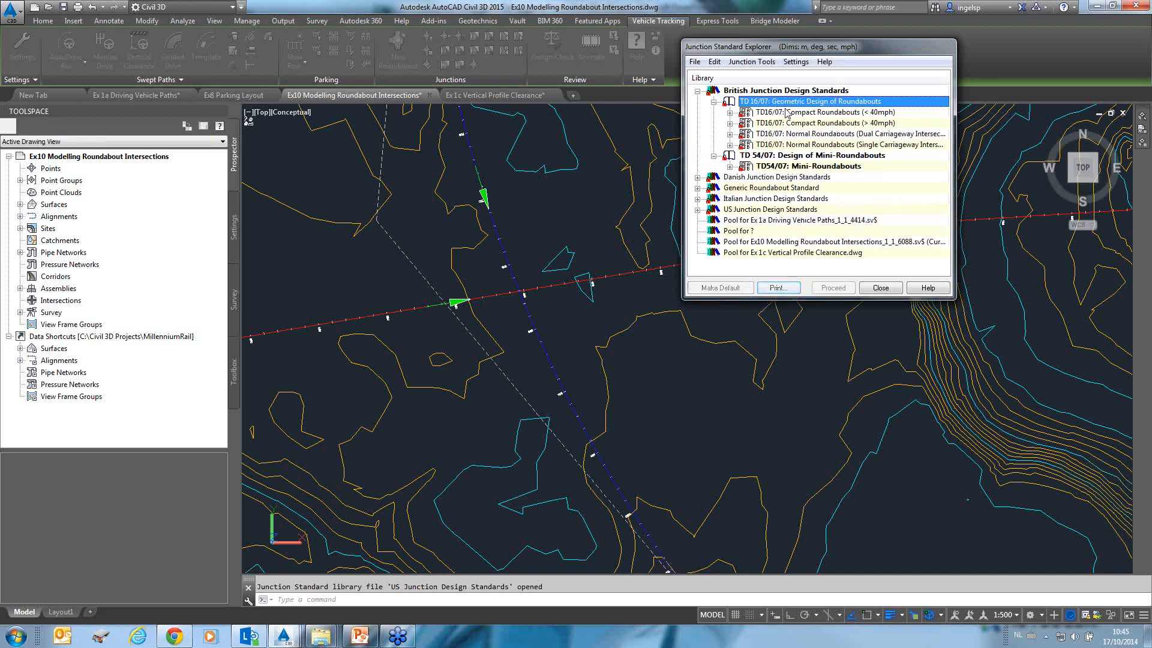
pyautogui.click(807, 135)
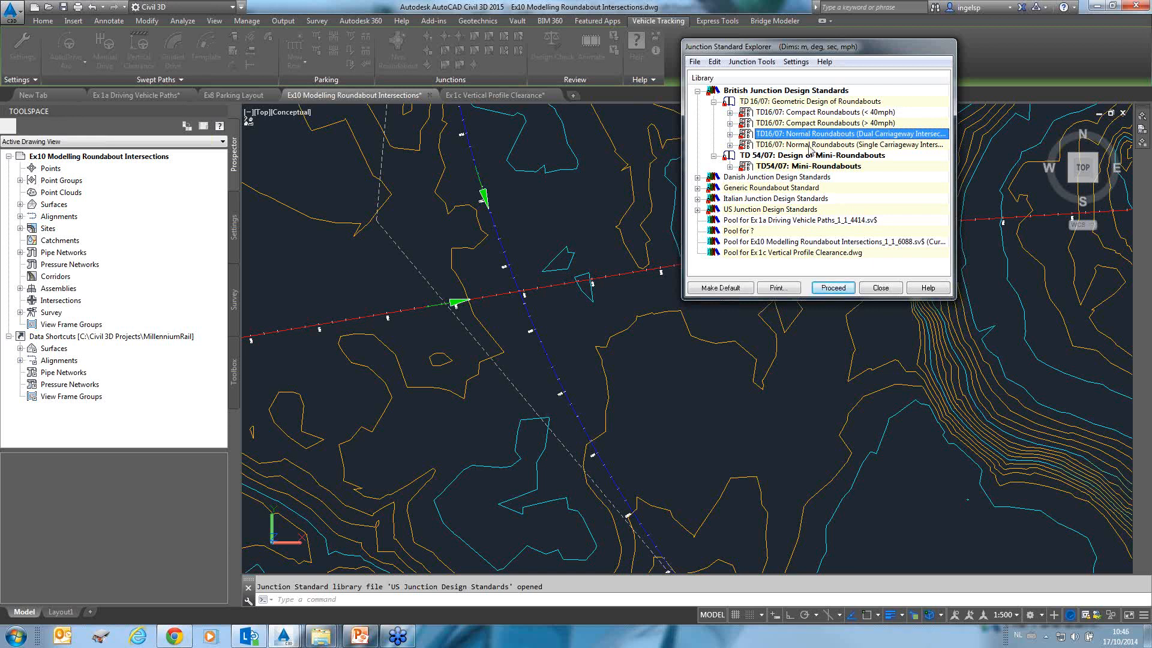
pyautogui.click(809, 146)
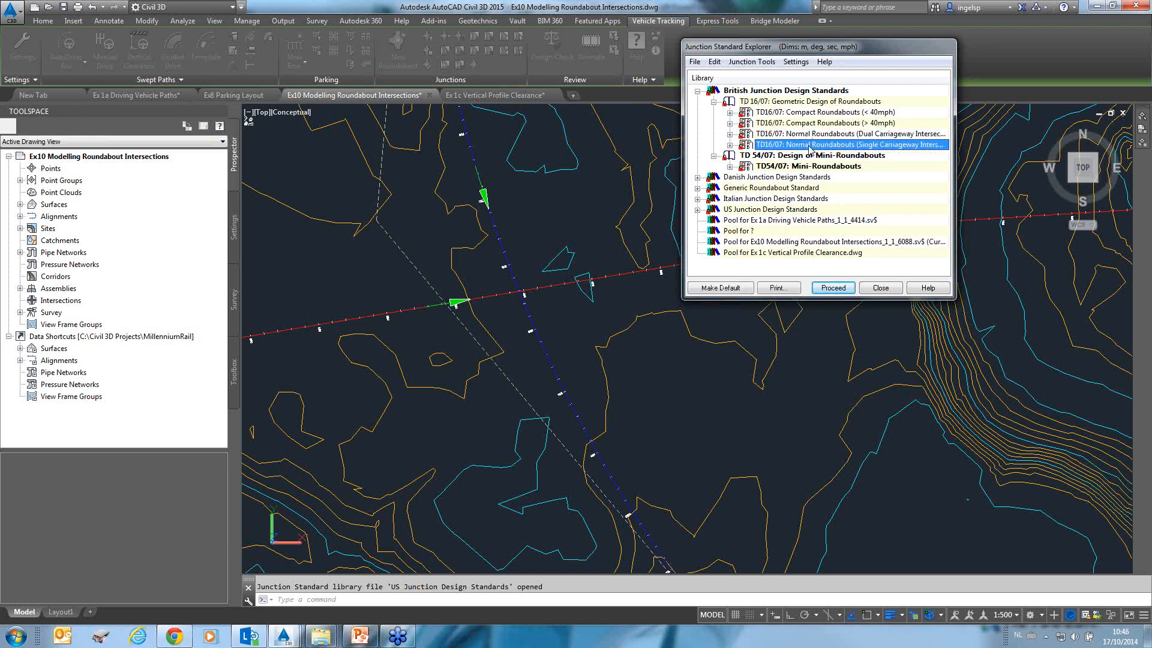
pyautogui.click(833, 287)
# Create Junction 1 with the Light Colours for Dark Backgrounds draw style and place the roundabout centre at the alignment crossing.
pyautogui.moveTo(589, 169); pyautogui.dragTo(274, 144)
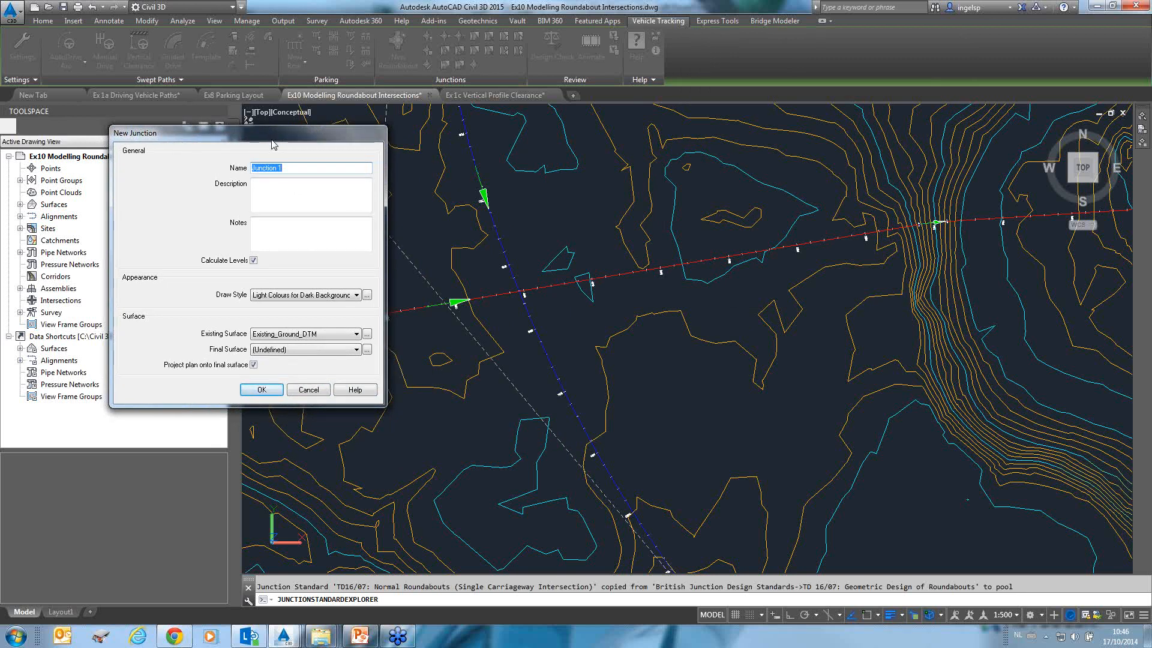
pyautogui.click(332, 300)
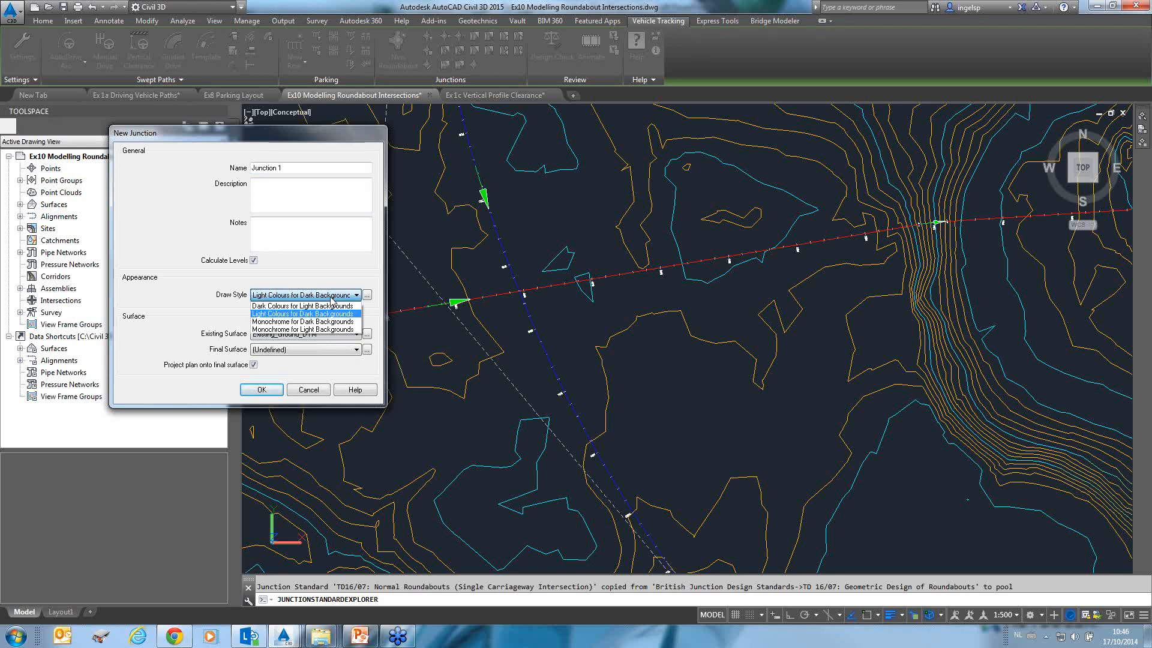
pyautogui.click(331, 298)
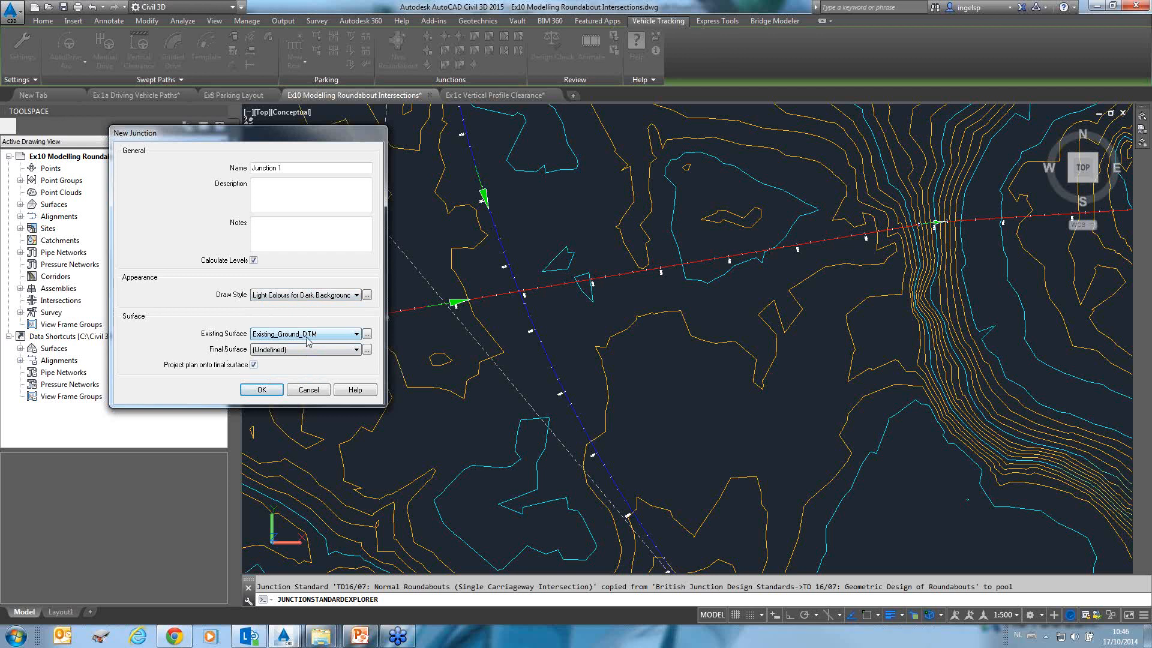
pyautogui.click(261, 390)
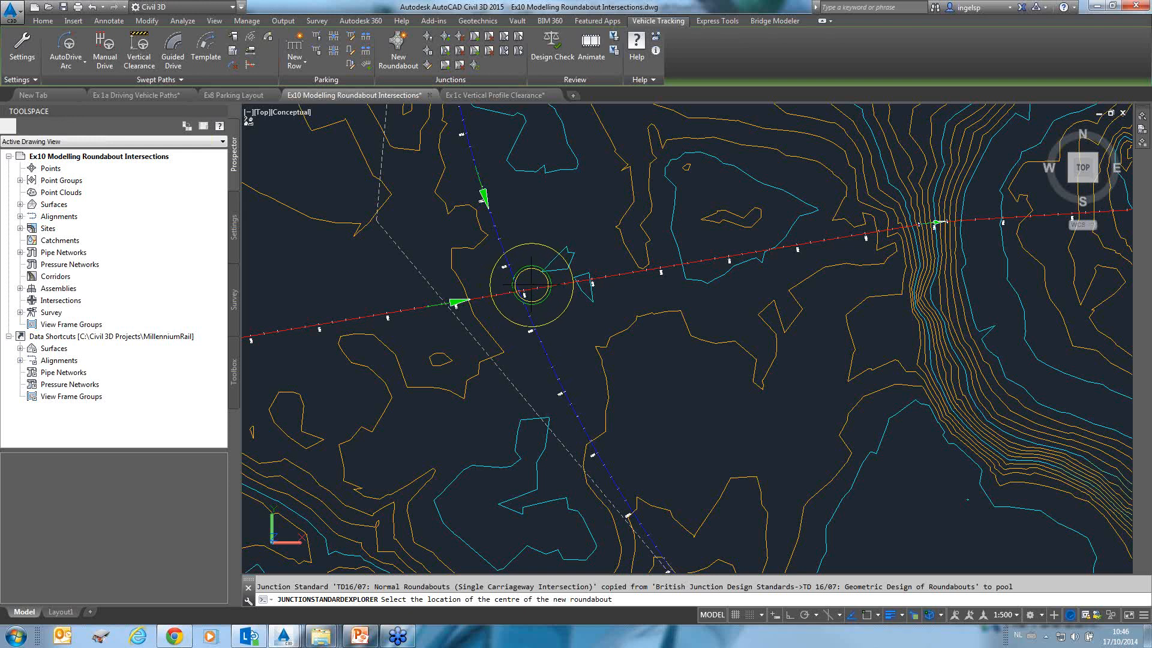
pyautogui.click(531, 282)
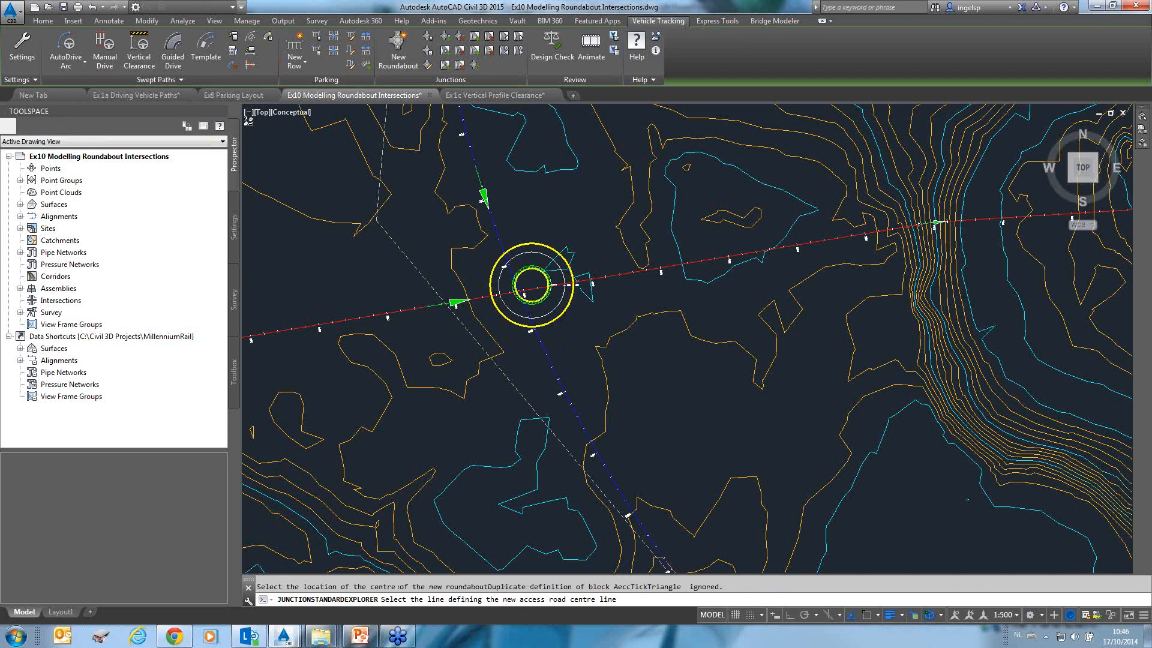
# Add the first arm along the southern Burgess Strip alignment, keeping its default name and elevation profile.
pyautogui.scroll(3, 550, 324)
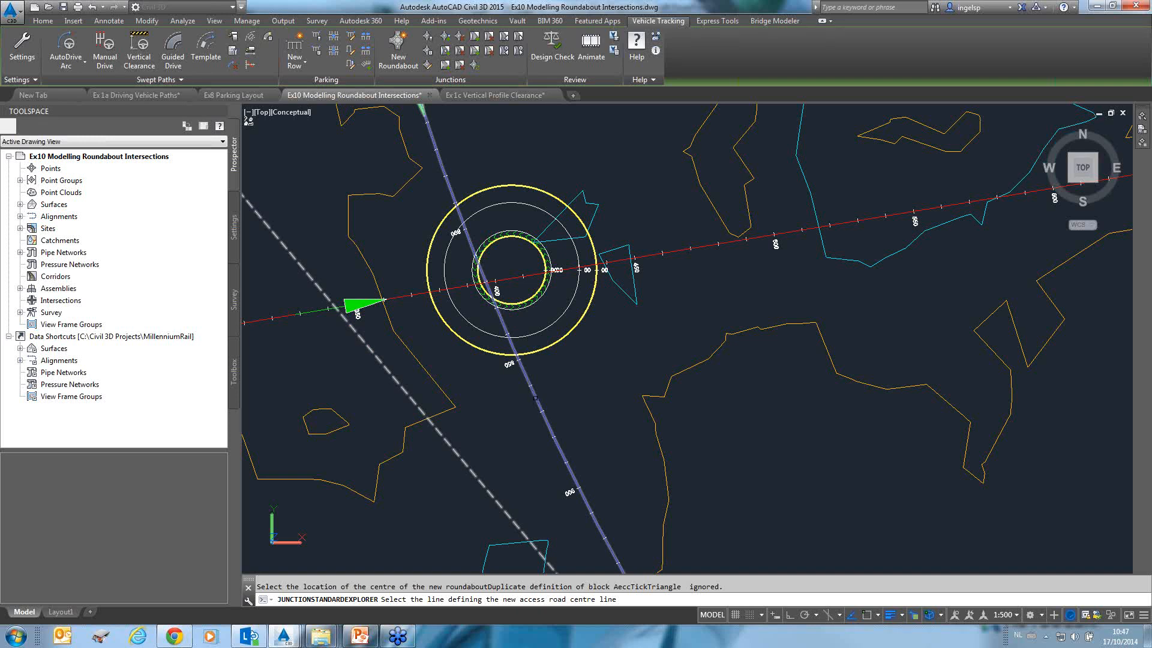
pyautogui.click(535, 398)
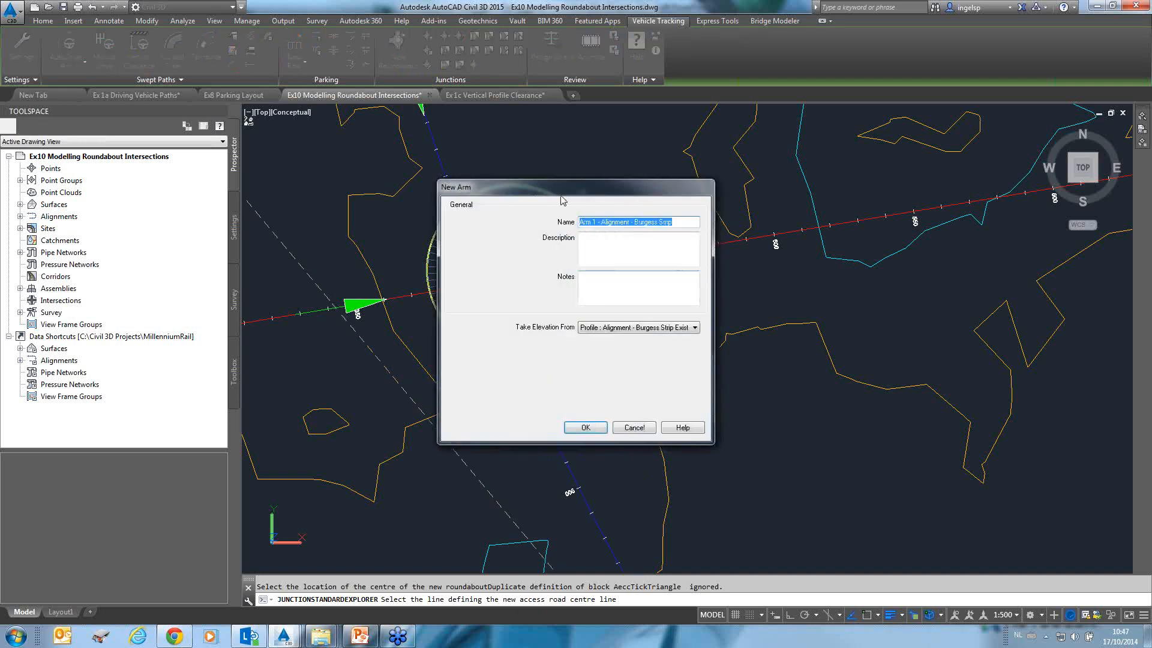
pyautogui.moveTo(552, 189); pyautogui.dragTo(774, 171)
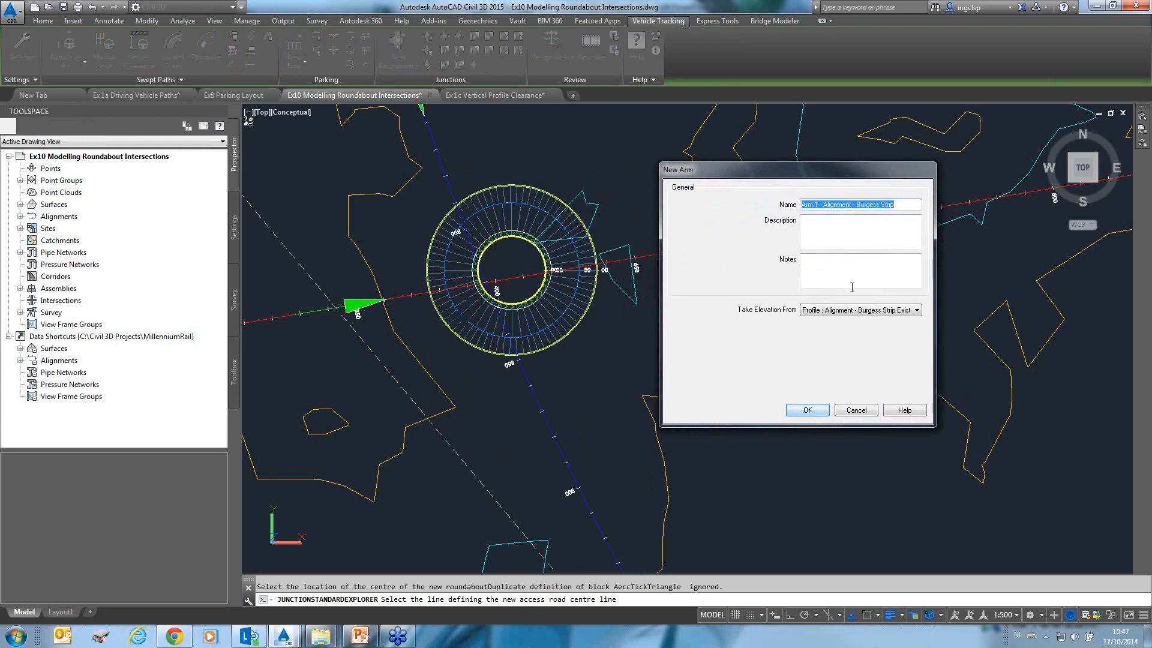
pyautogui.click(807, 410)
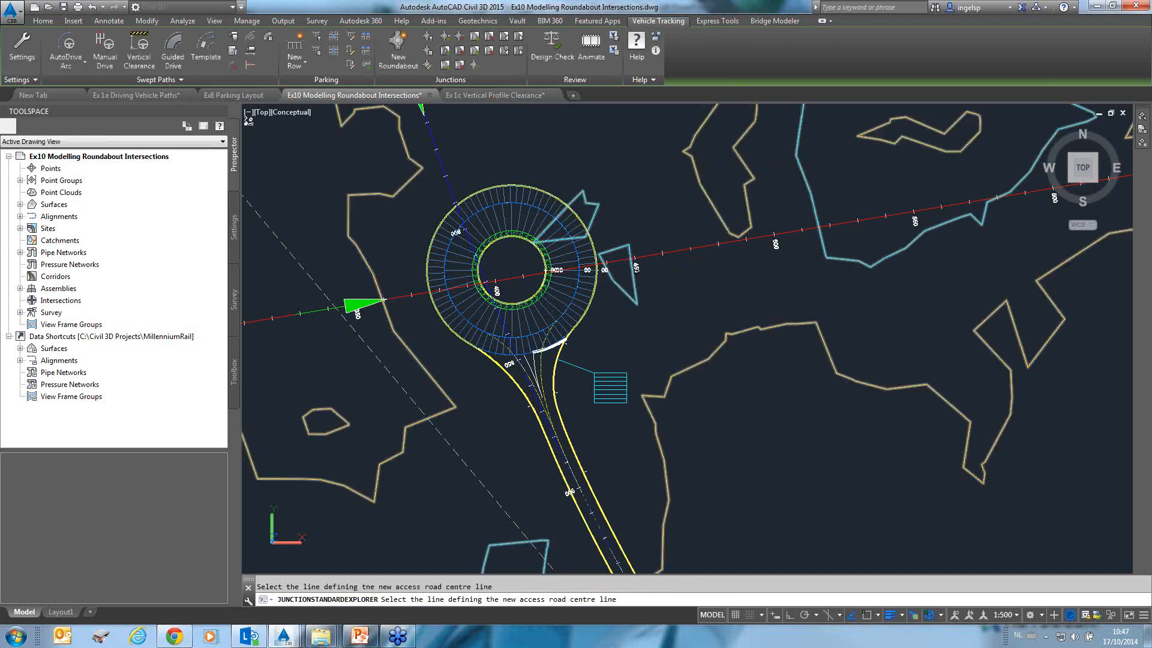
# Add arms along the eastern Hutt Street alignment and the northern and western alignment branches, accepting each arm's defaults.
pyautogui.click(649, 257)
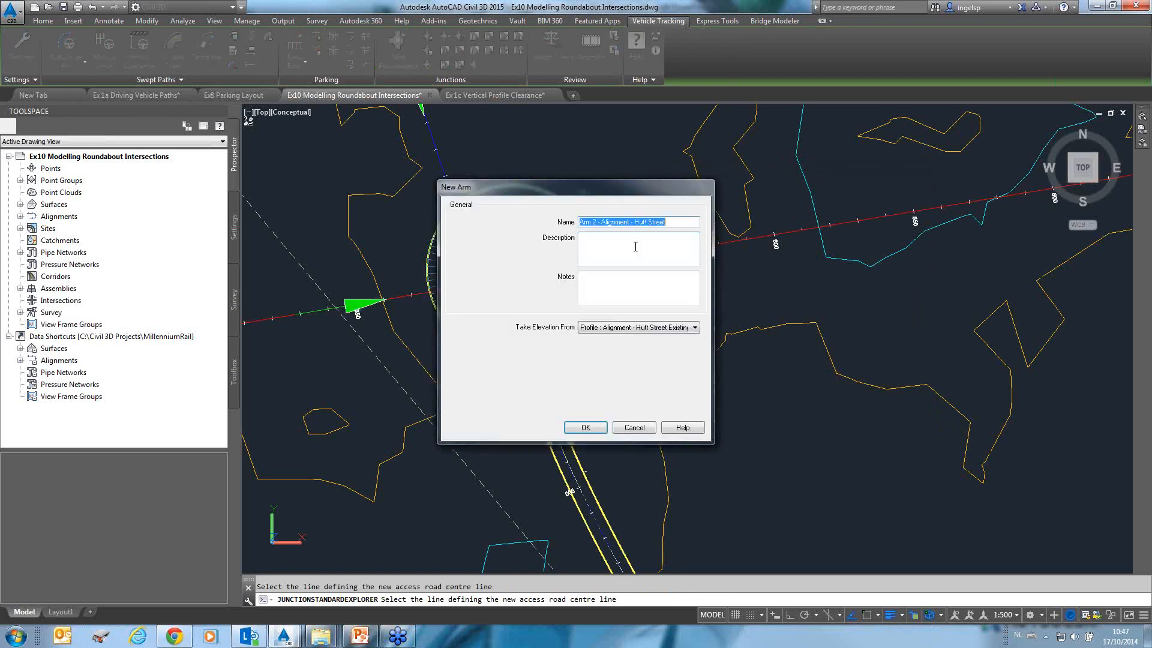
pyautogui.click(598, 425)
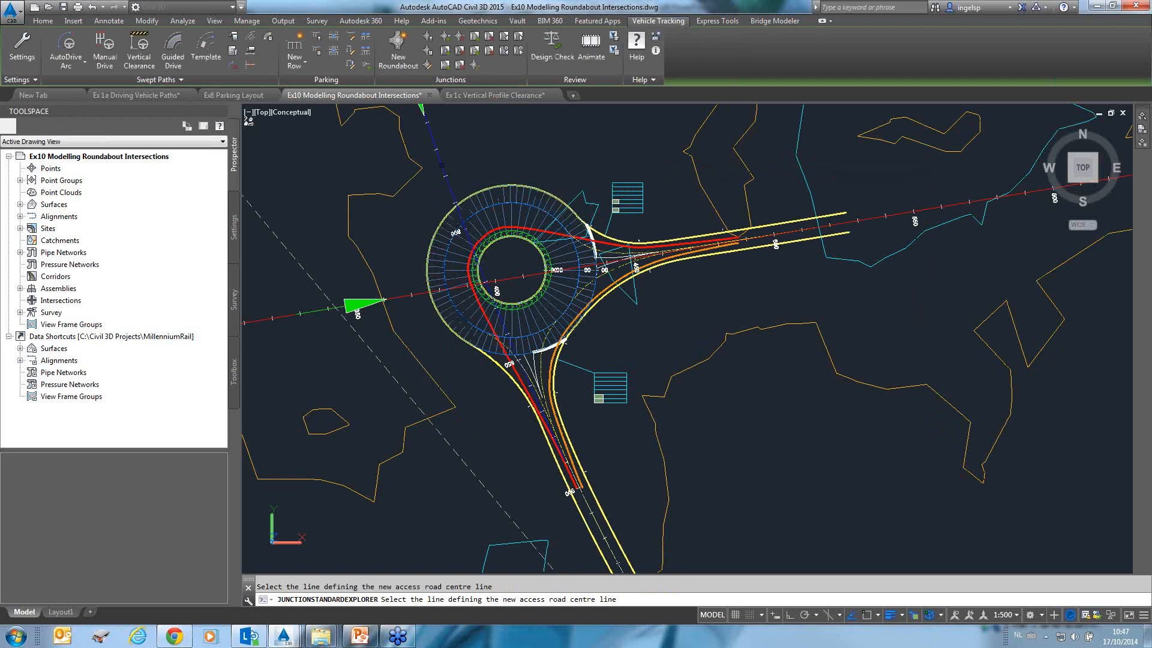
pyautogui.click(445, 168)
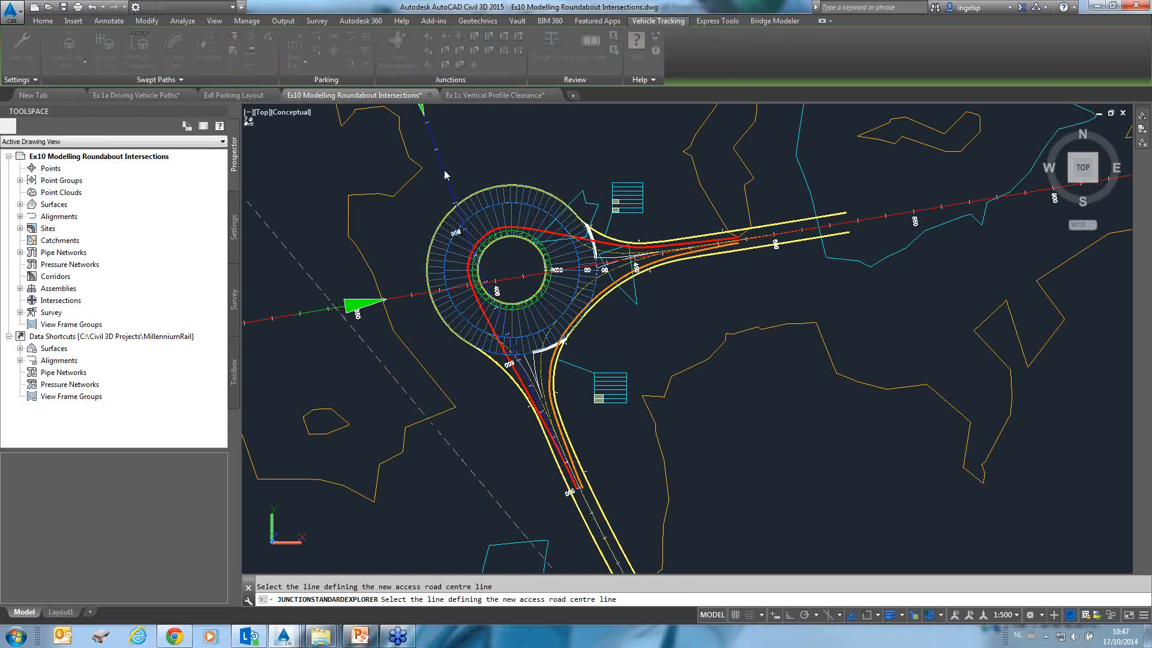
pyautogui.click(572, 426)
pyautogui.click(396, 297)
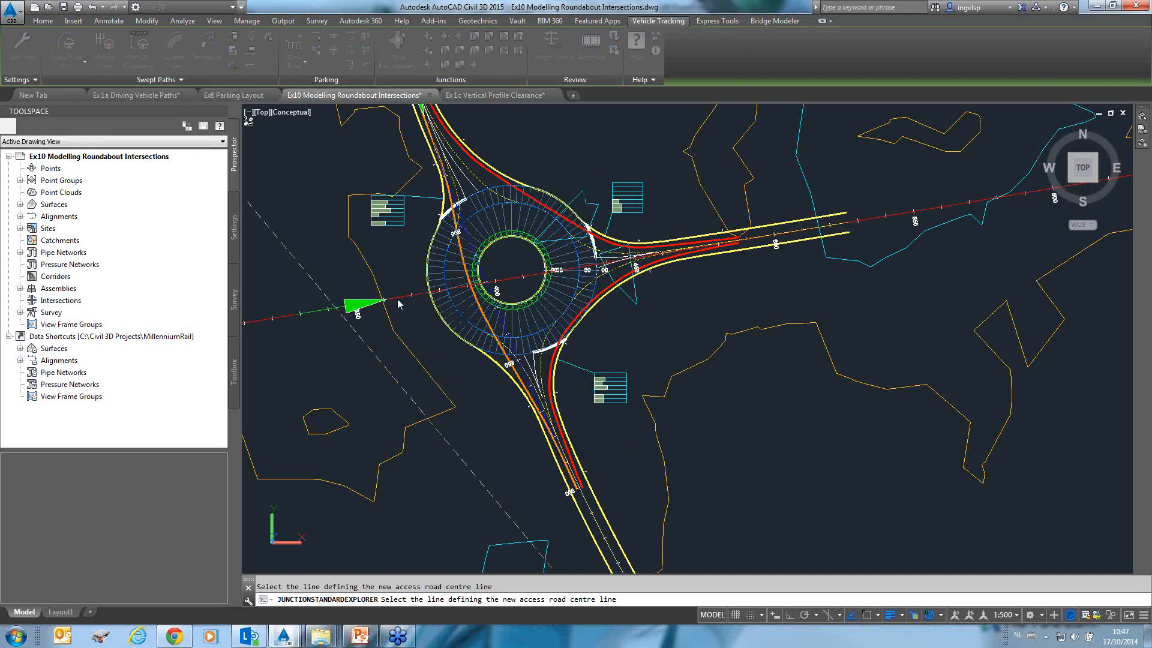
pyautogui.click(595, 428)
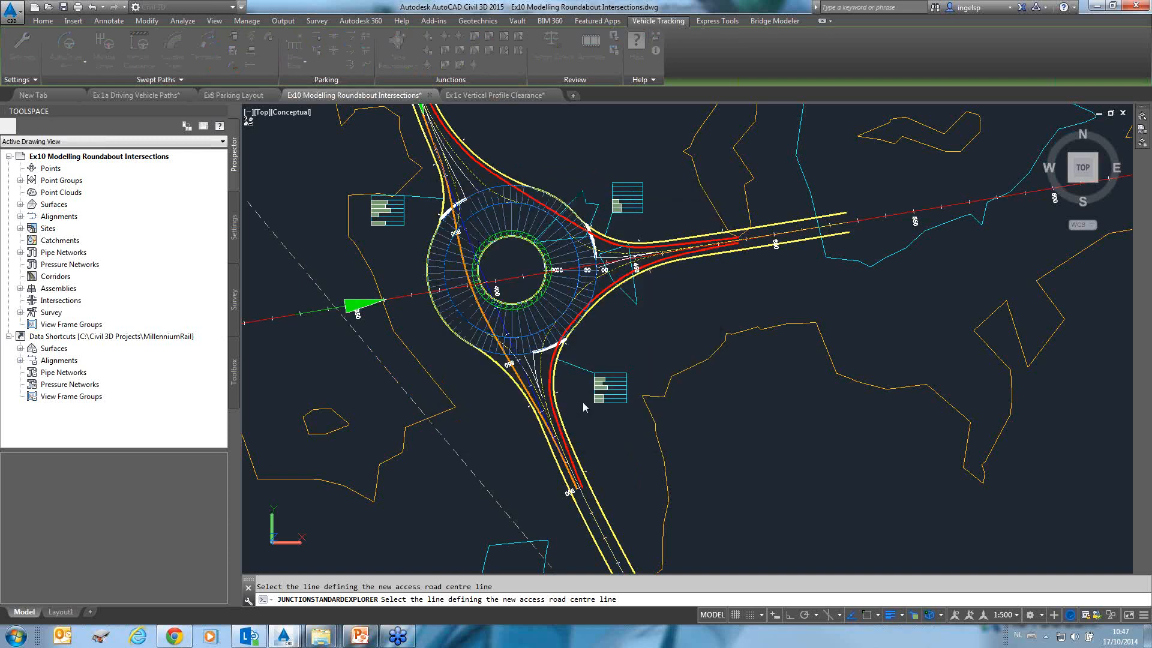
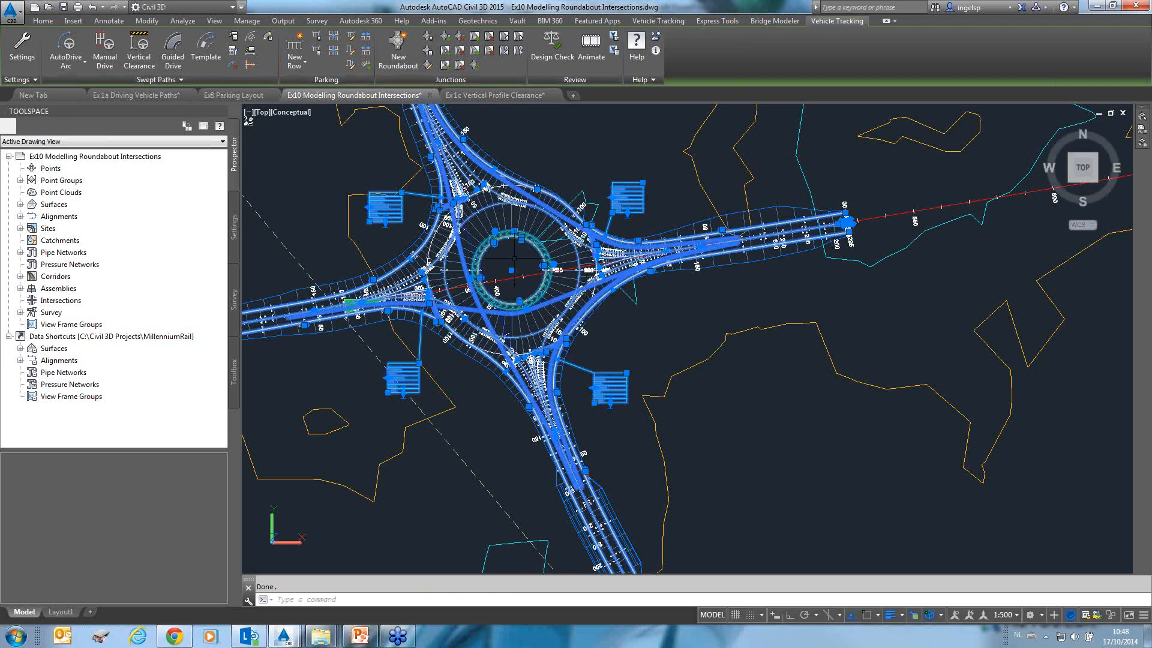
pyautogui.click(511, 270)
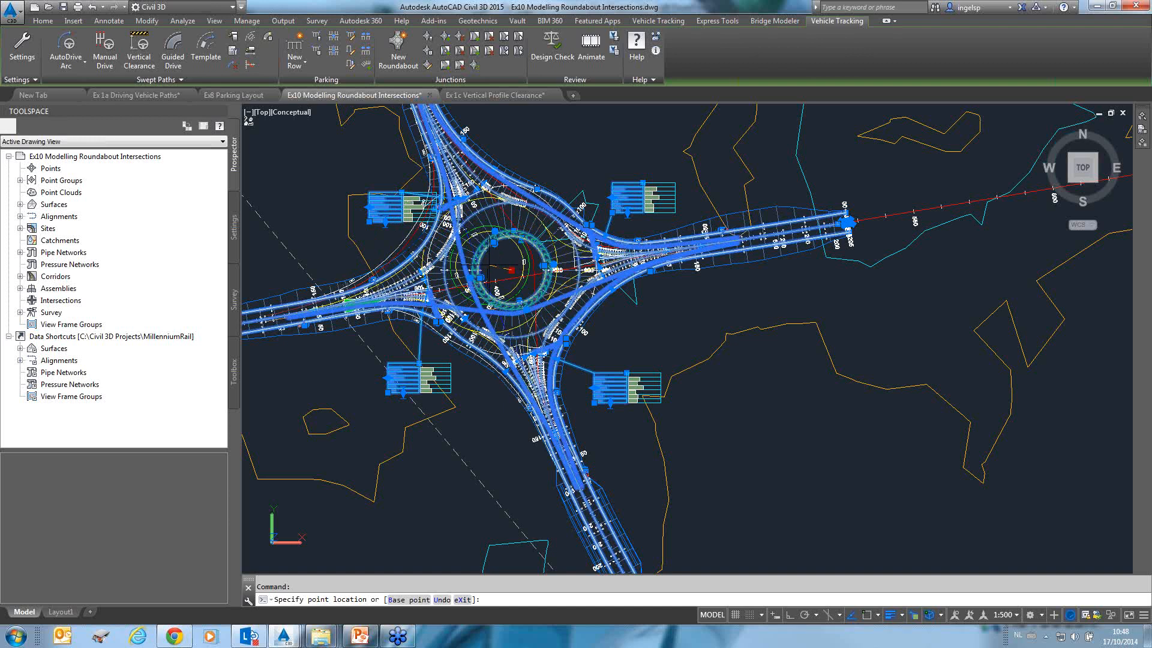
pyautogui.press('Escape')
pyautogui.press('Escape')
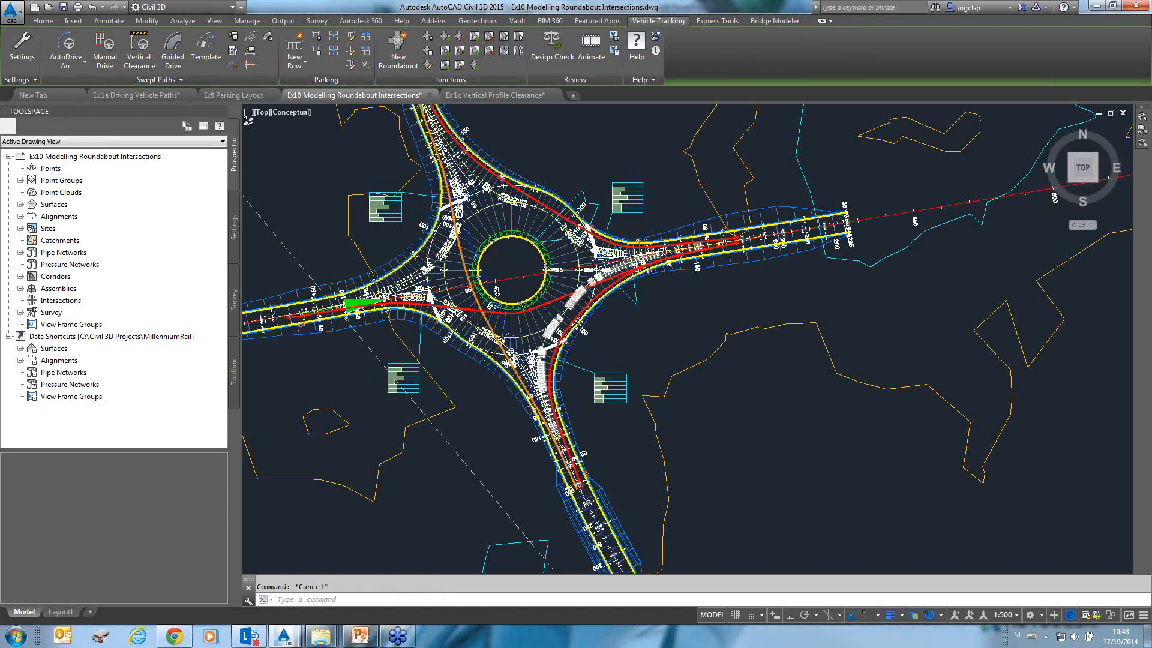
# Set the 2D model space uniform background colour to White in the drawing window colour options.
pyautogui.scroll(1, 581, 291)
pyautogui.scroll(1, 577, 296)
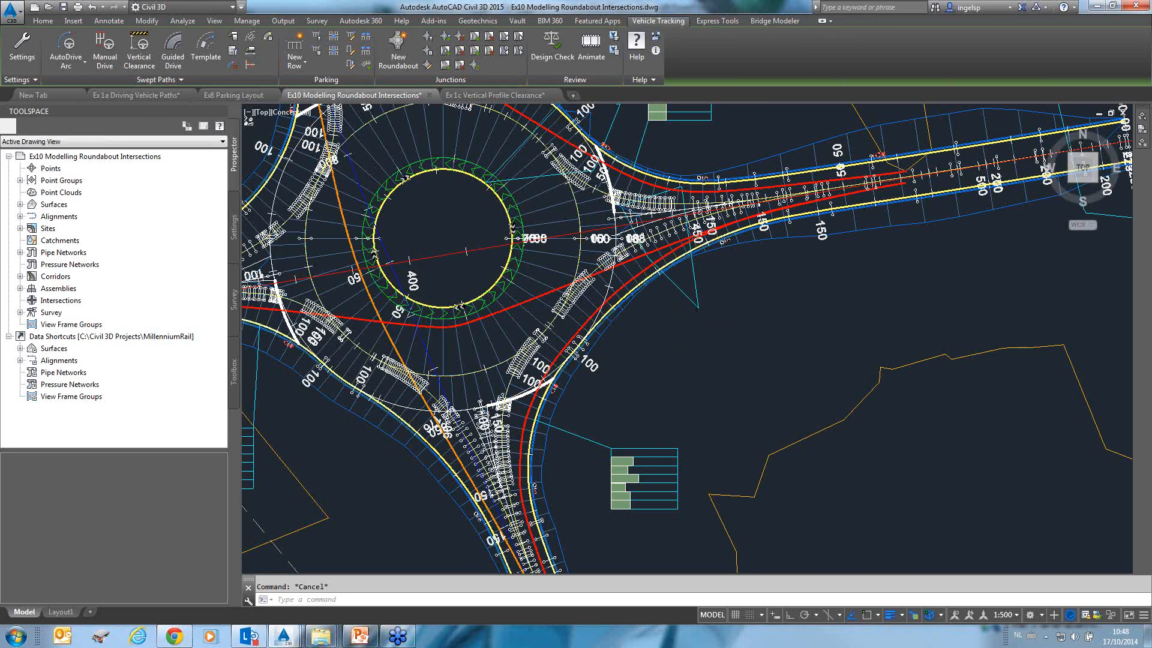
pyautogui.scroll(-1, 703, 335)
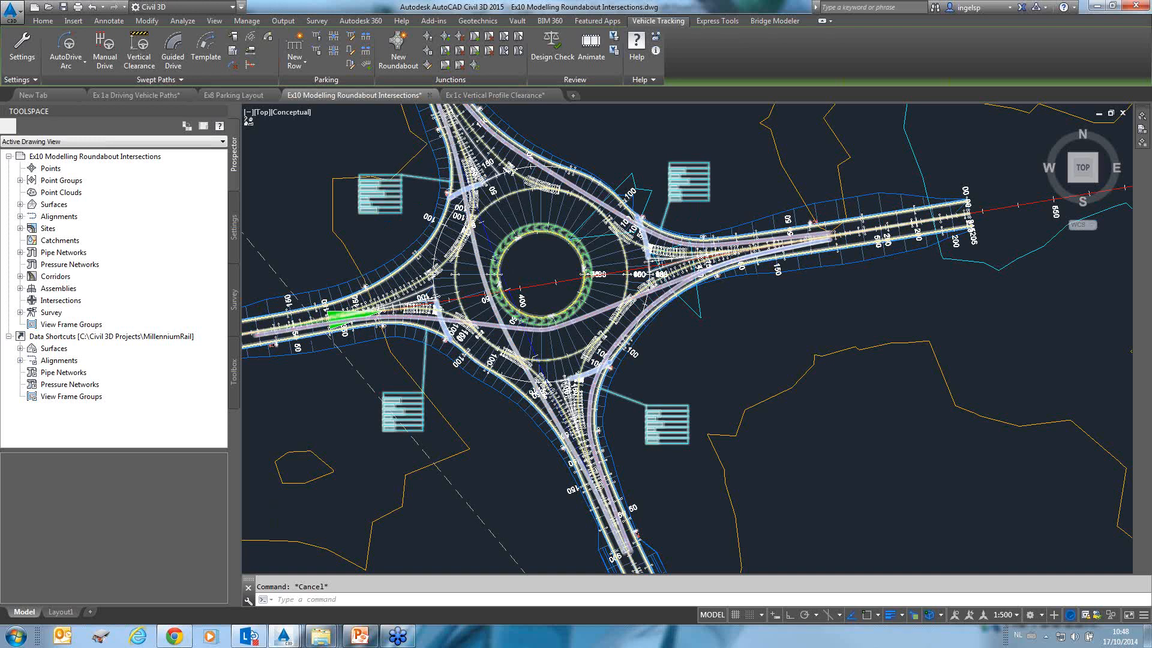
pyautogui.scroll(2, 387, 176)
pyautogui.scroll(2, 390, 198)
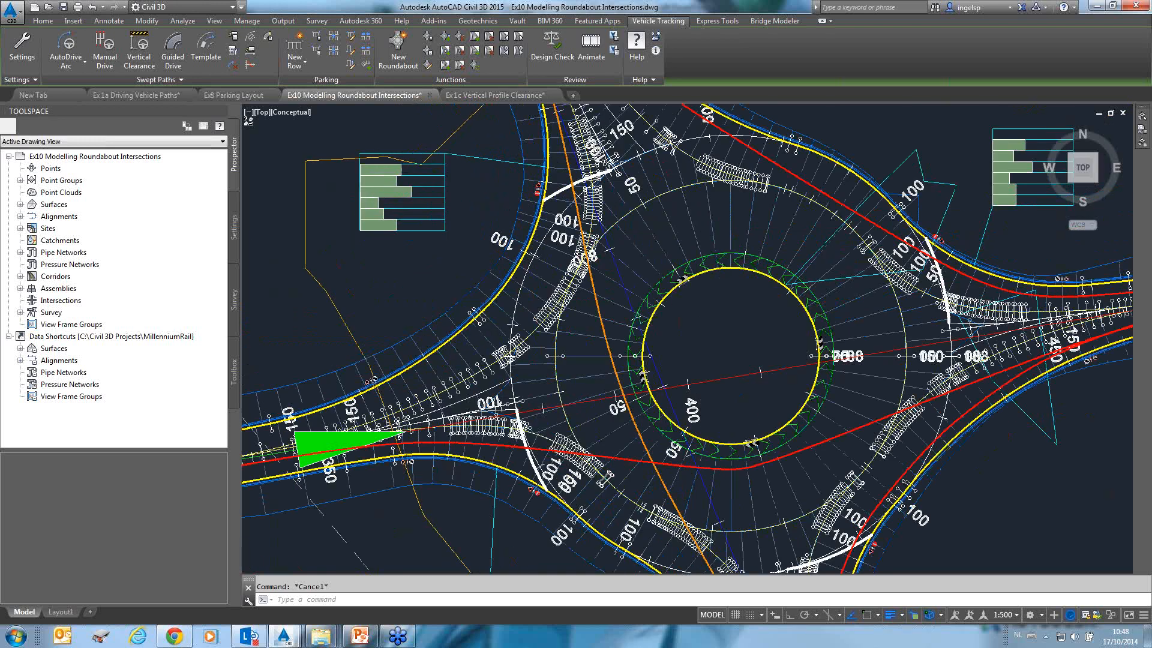
pyautogui.scroll(4, 360, 196)
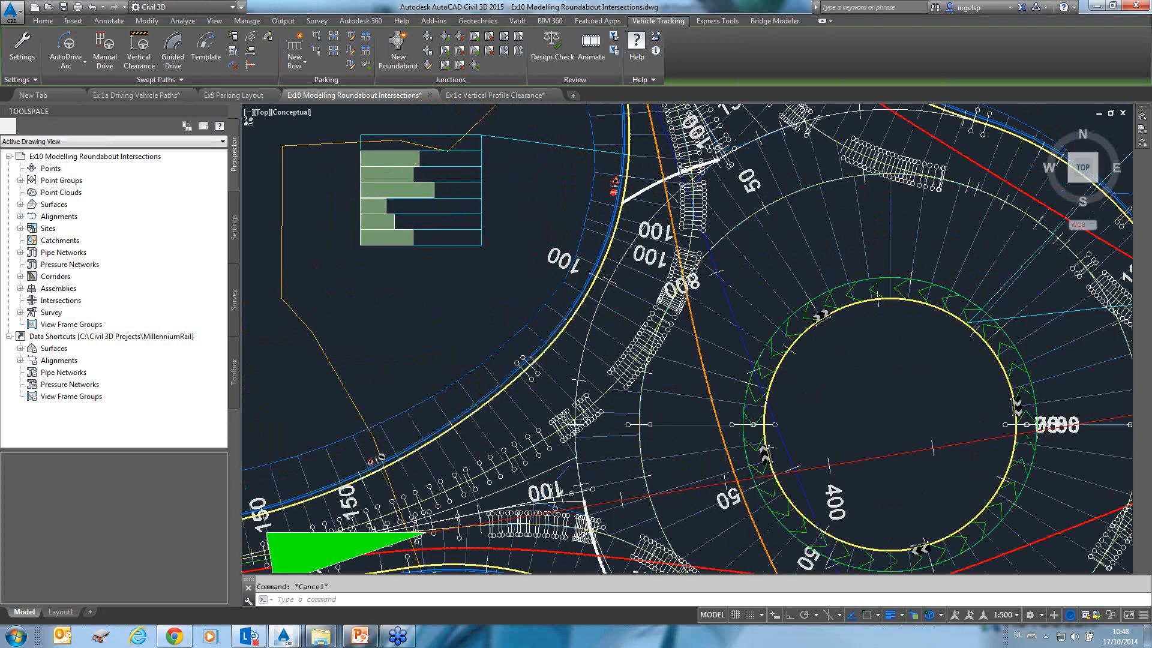
pyautogui.click(354, 598)
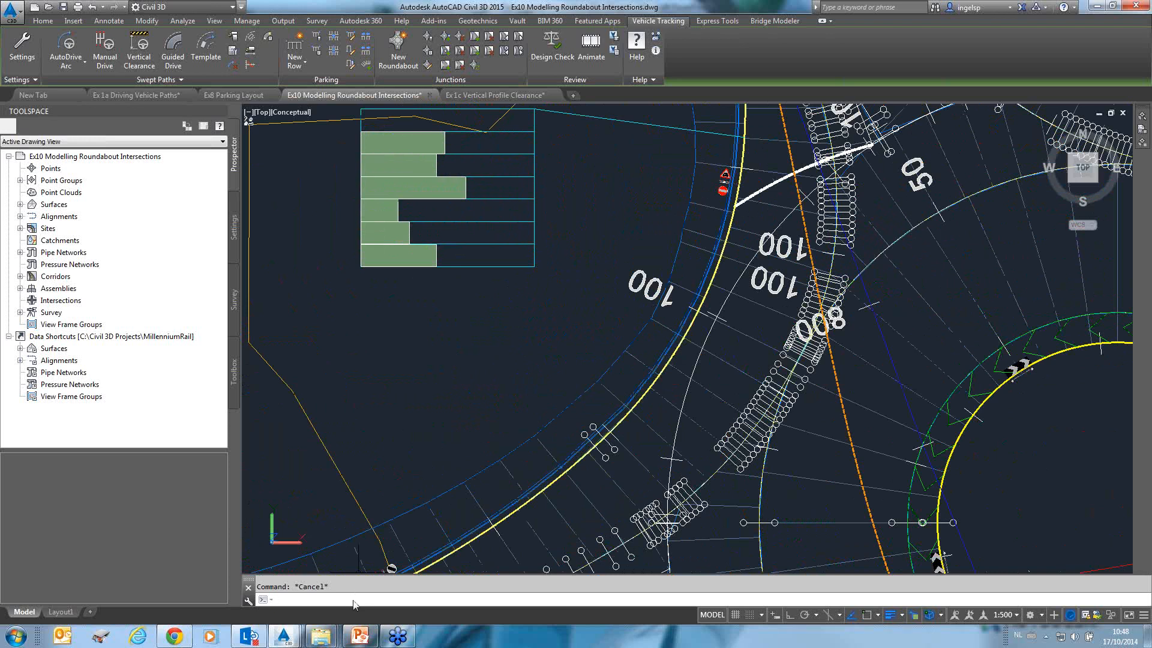
pyautogui.rightClick(353, 600)
pyautogui.click(388, 587)
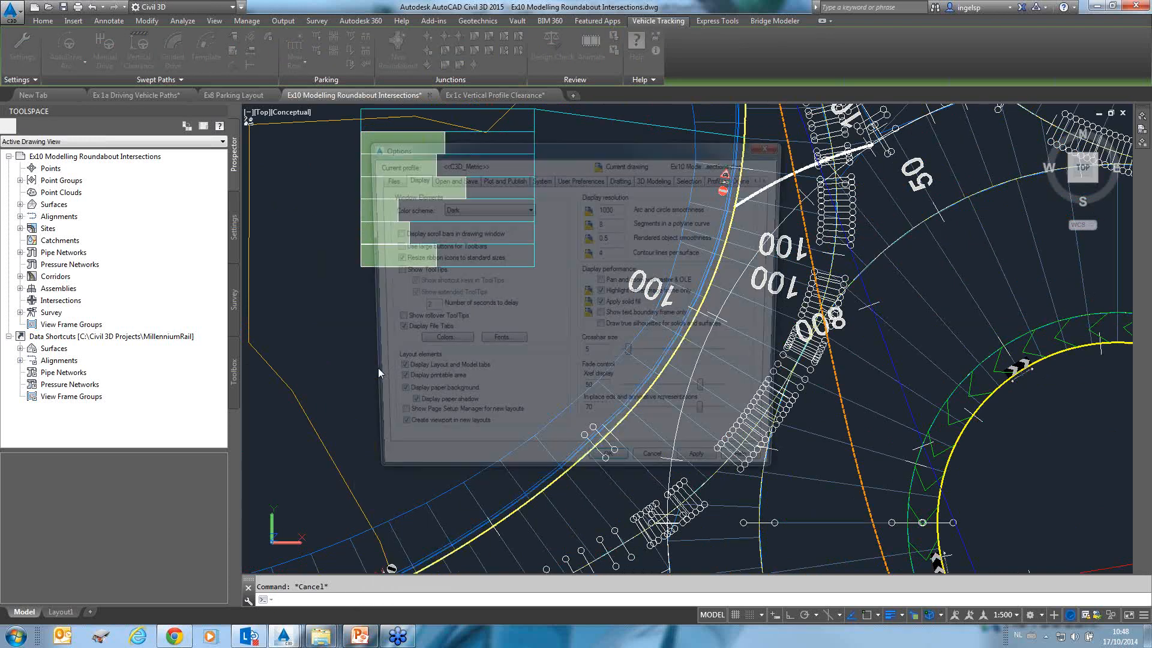
pyautogui.click(447, 209)
pyautogui.click(446, 222)
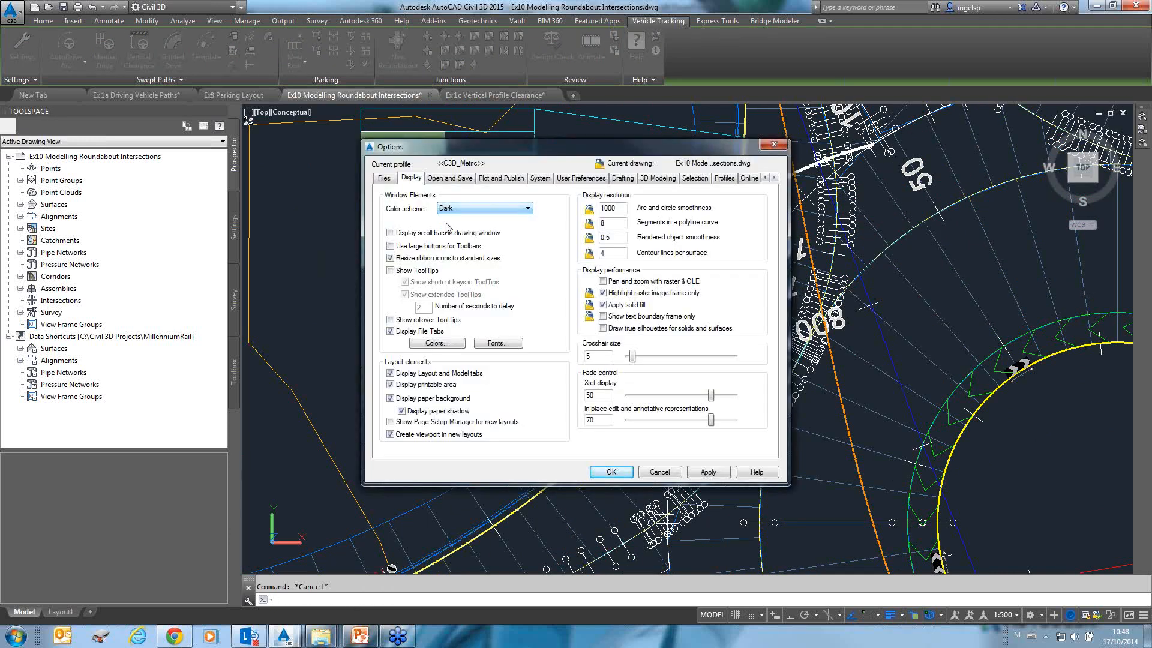
pyautogui.click(438, 344)
pyautogui.click(688, 186)
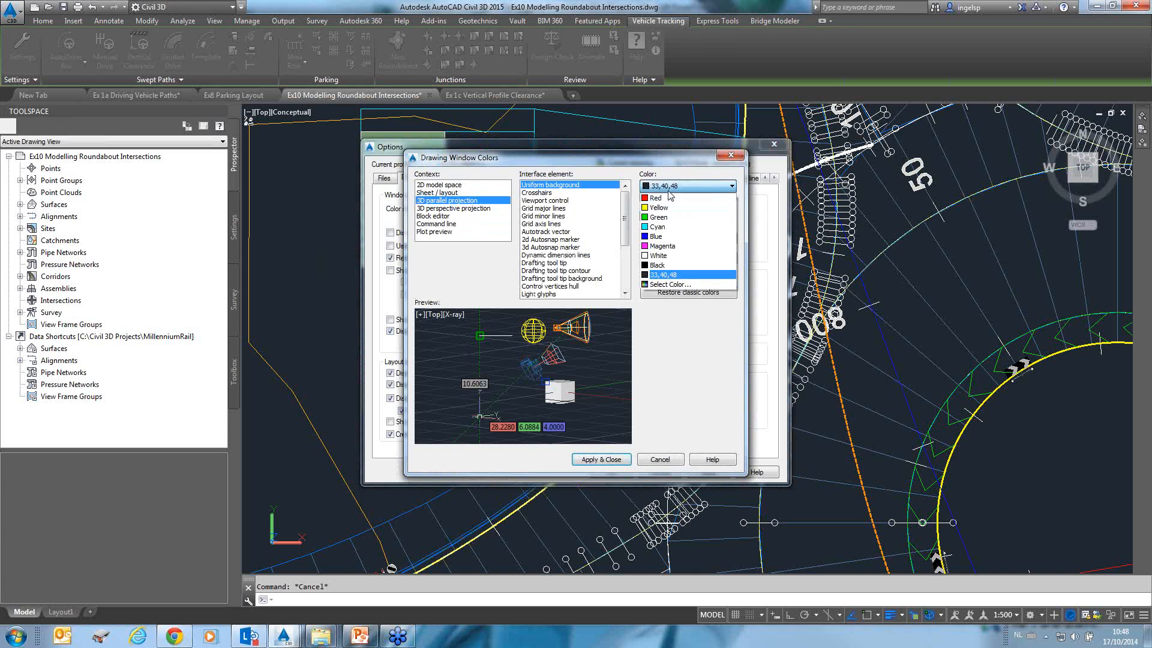
pyautogui.click(658, 256)
pyautogui.click(601, 460)
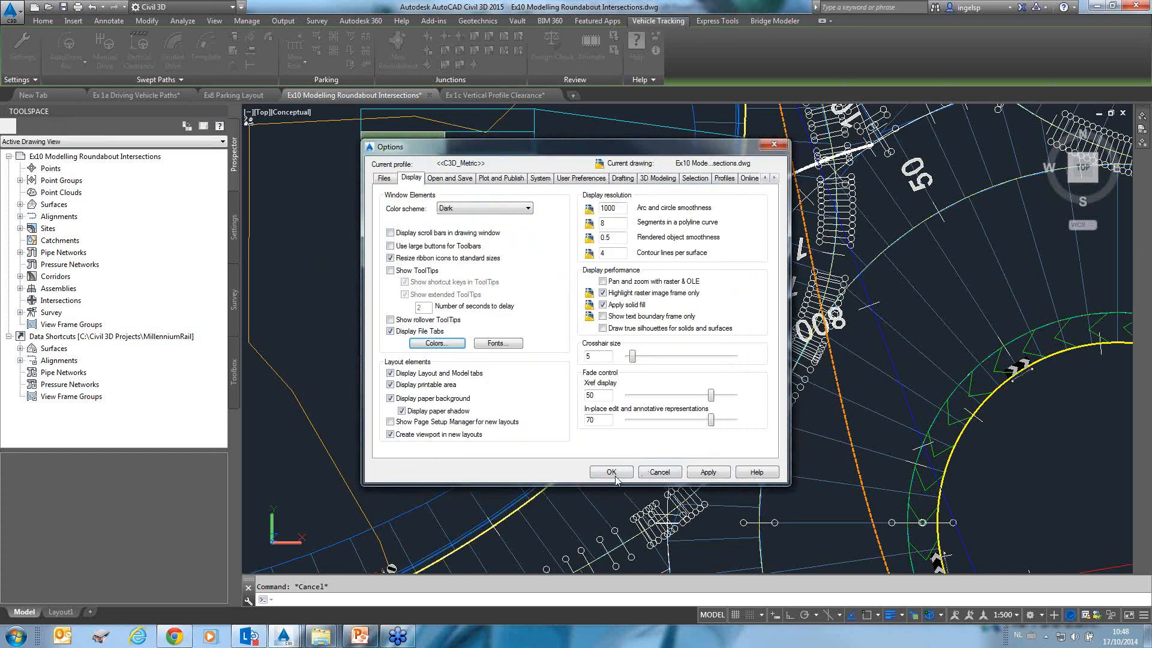
pyautogui.click(662, 473)
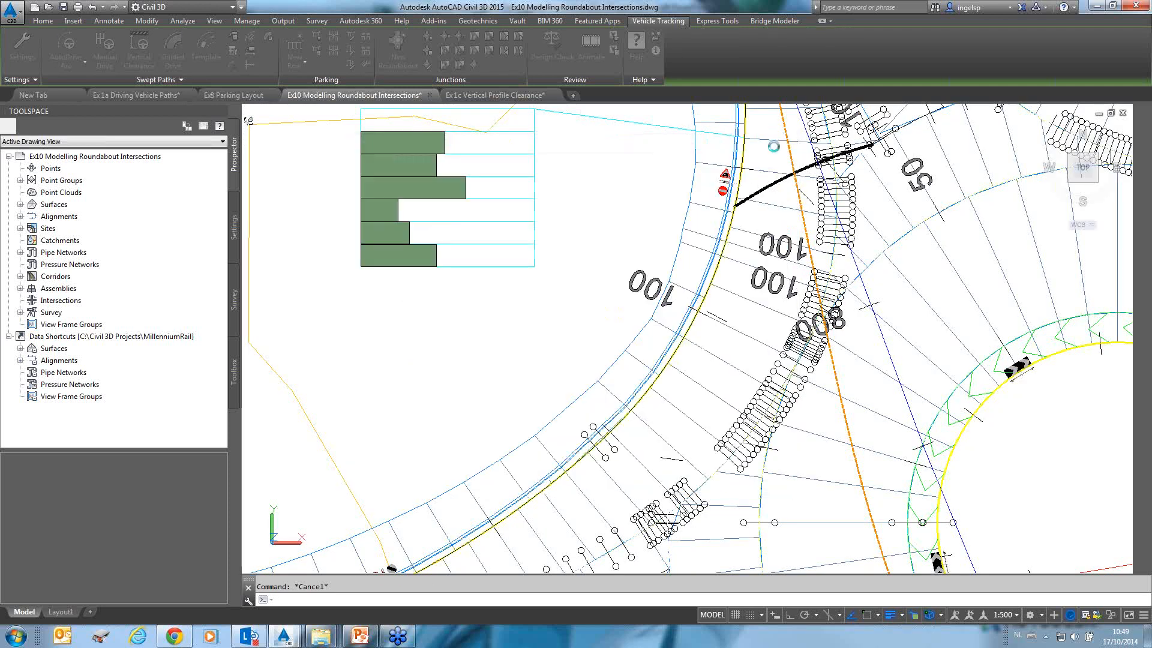
# Delete all station and geometry point labels from the Arm 1 Burgess Strip alignment.
pyautogui.click(470, 177)
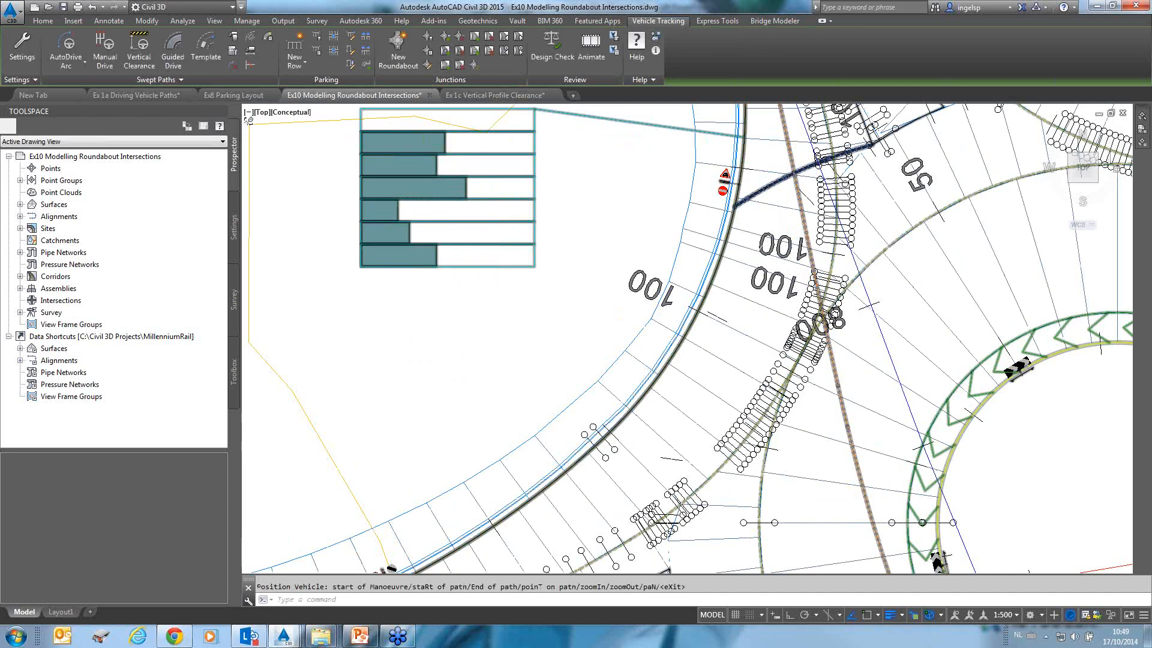
pyautogui.scroll(-5, 492, 190)
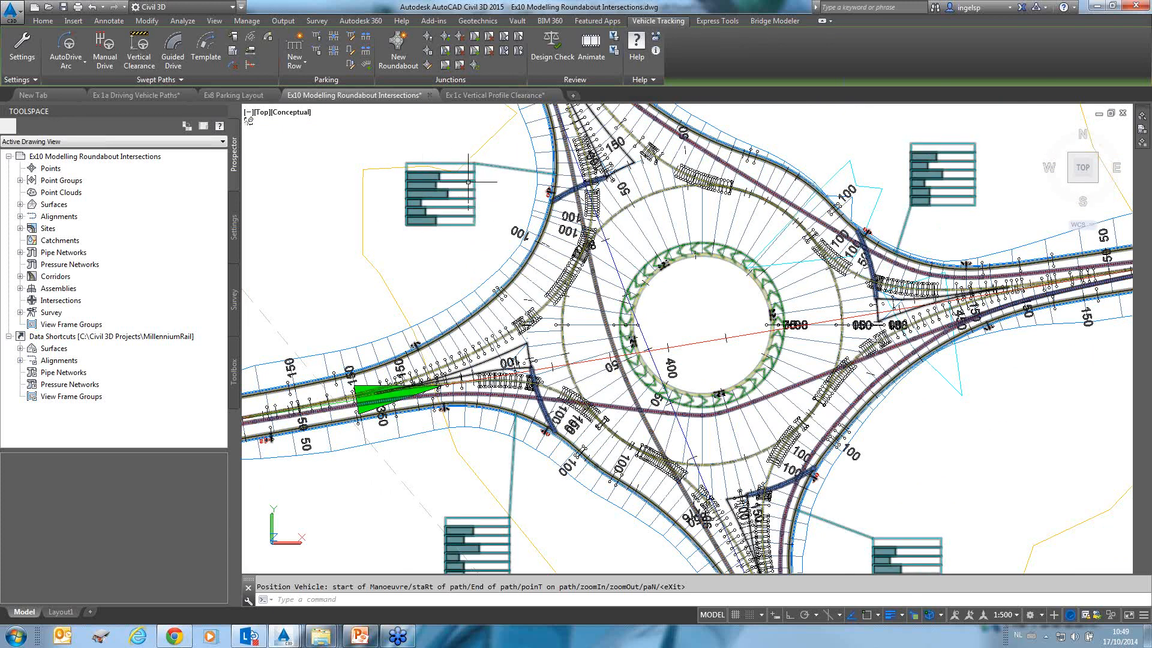
pyautogui.moveTo(676, 321)
pyautogui.mouseDown(button='middle')
pyautogui.moveTo(514, 255)
pyautogui.moveTo(450, 250)
pyautogui.mouseUp(button='middle')
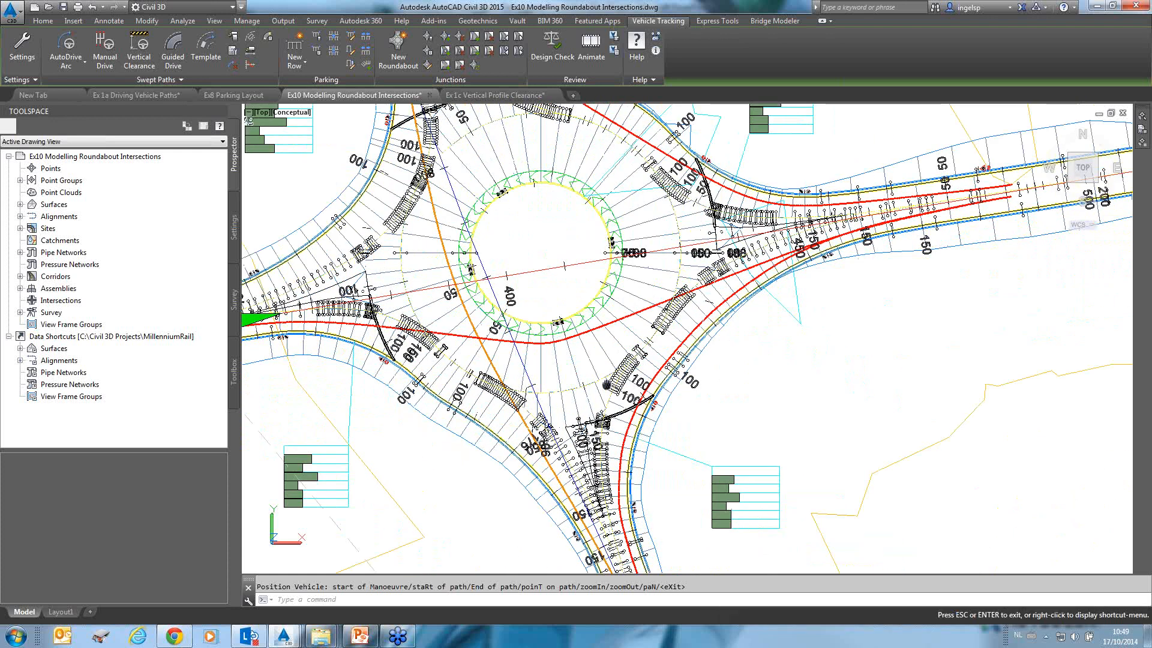
pyautogui.moveTo(605, 385); pyautogui.dragTo(592, 258, button='middle')
pyautogui.scroll(2, 485, 138)
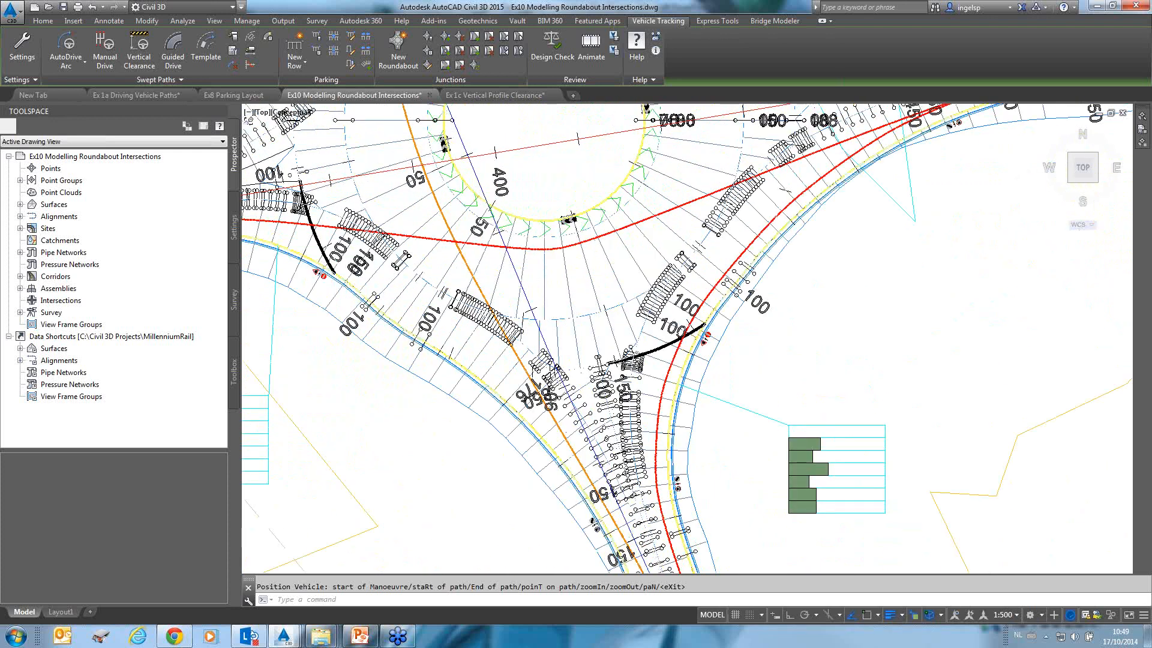
pyautogui.scroll(1, 480, 117)
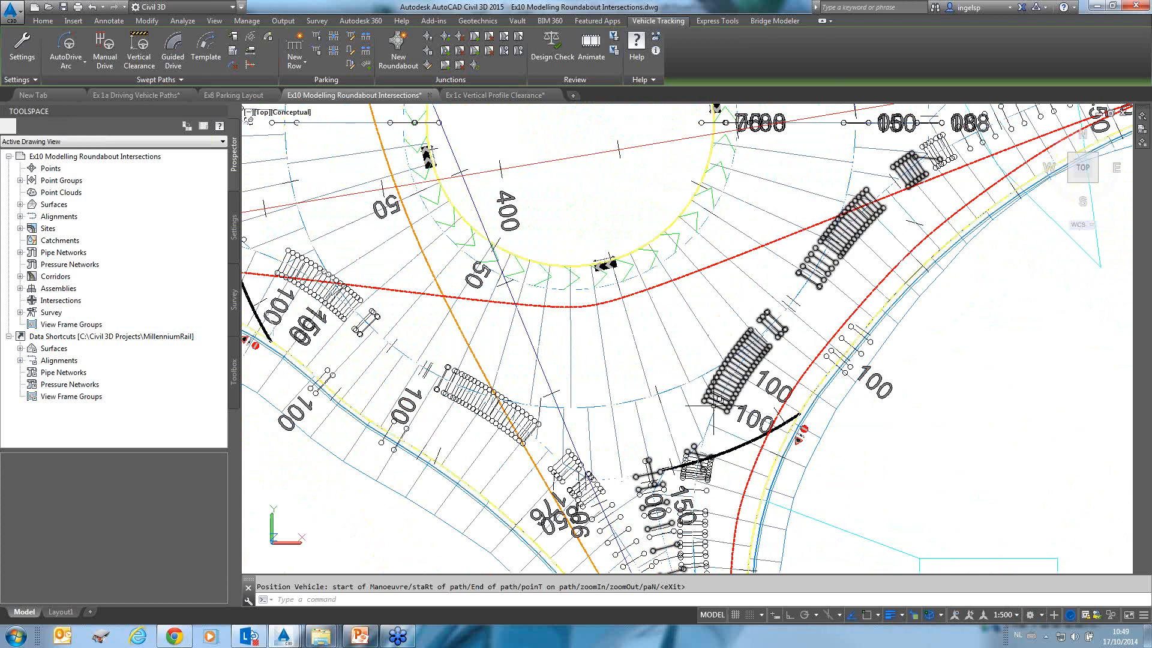
pyautogui.click(713, 406)
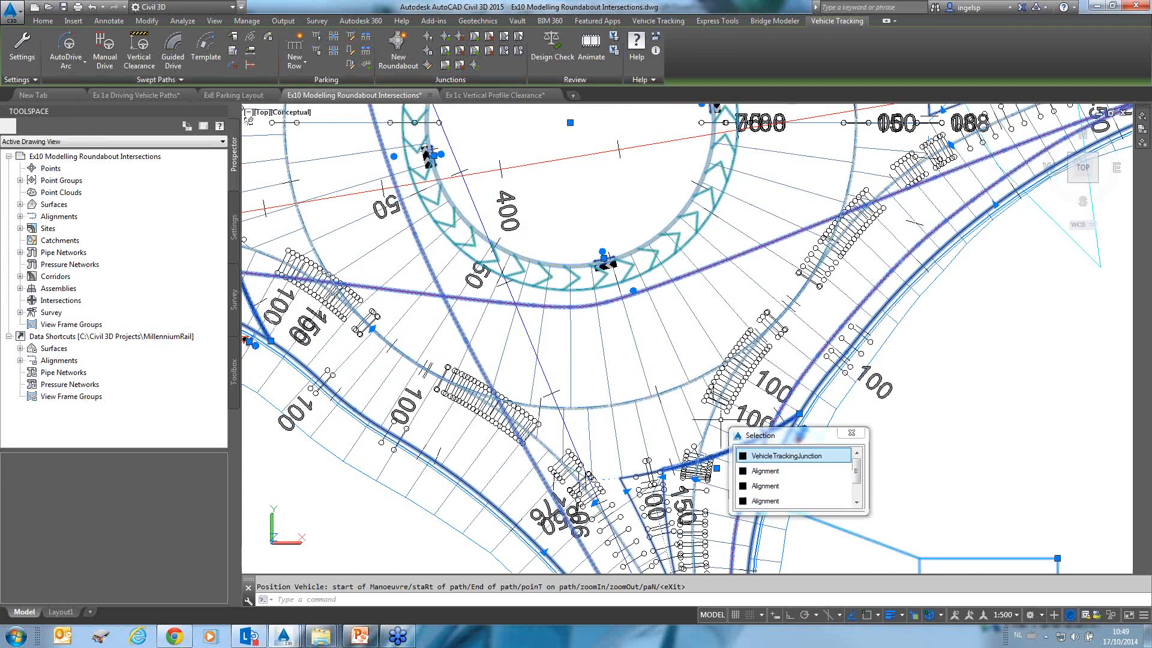
pyautogui.click(757, 472)
pyautogui.rightClick(772, 118)
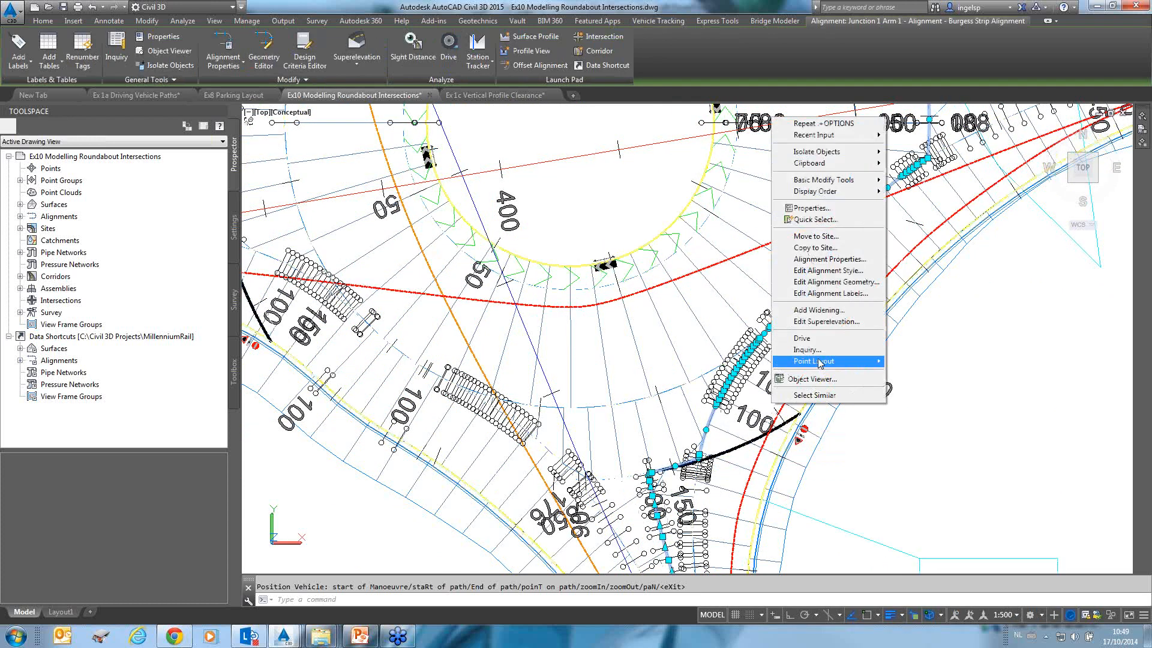
pyautogui.click(826, 294)
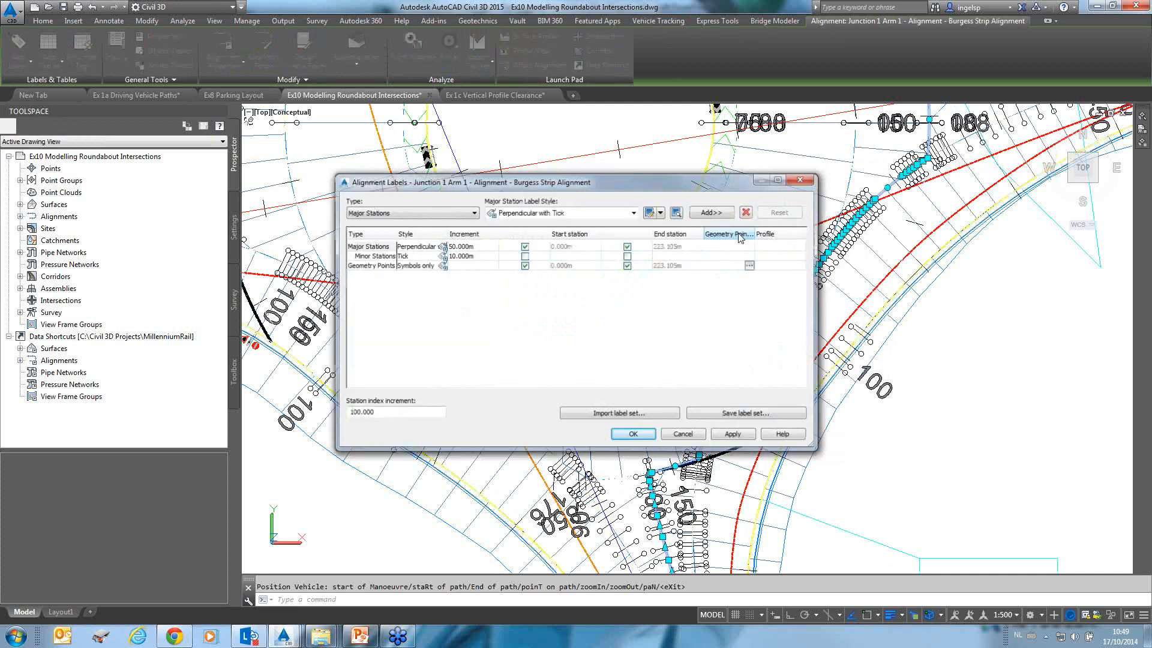
pyautogui.click(747, 213)
pyautogui.click(747, 213)
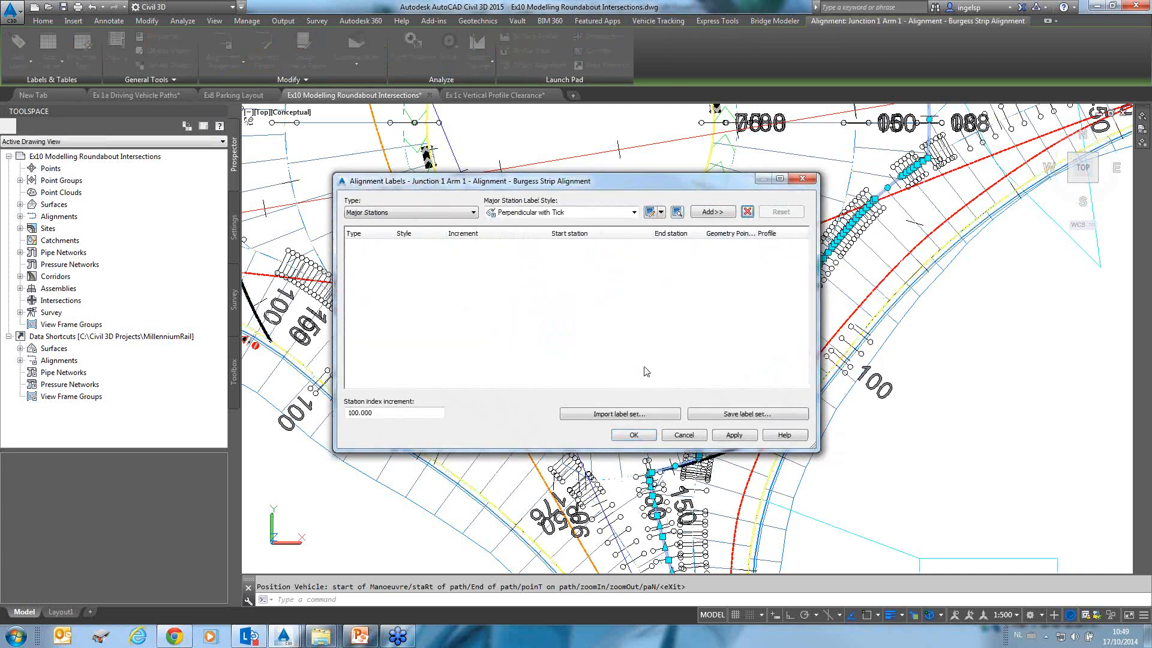
pyautogui.click(629, 434)
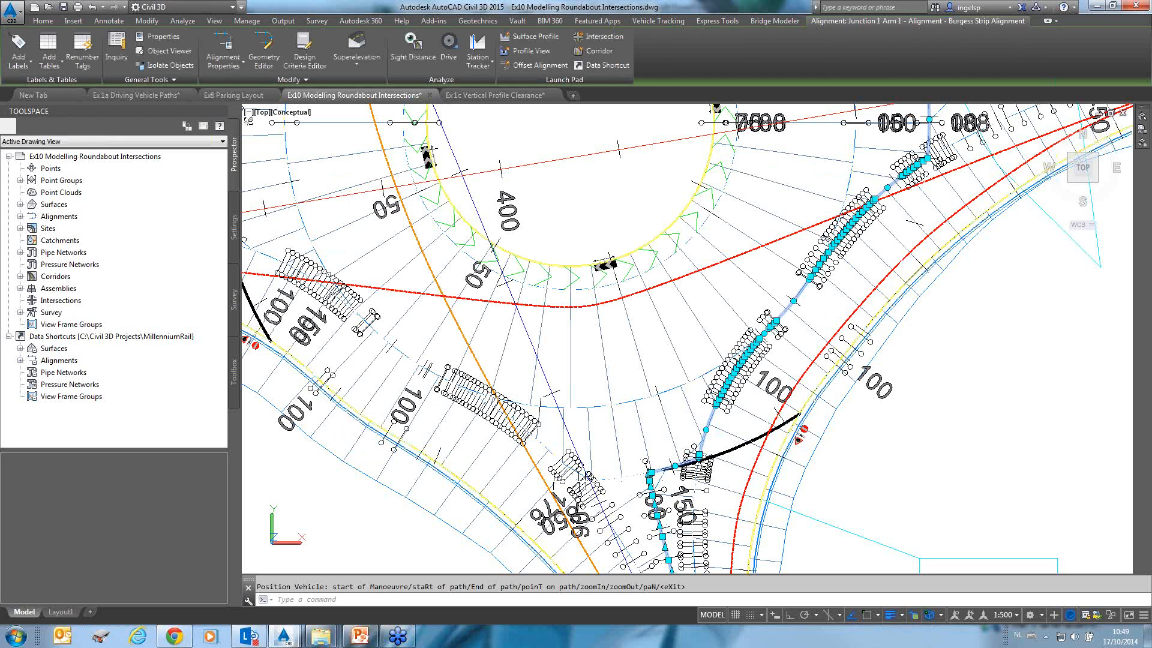
pyautogui.press('Escape')
# Add new rumble strips to the roundabout junction at the southern Burgess Strip arm.
pyautogui.moveTo(711, 430)
pyautogui.mouseDown(button='middle')
pyautogui.moveTo(635, 348)
pyautogui.moveTo(647, 235)
pyautogui.moveTo(670, 278)
pyautogui.moveTo(660, 225)
pyautogui.mouseUp(button='middle')
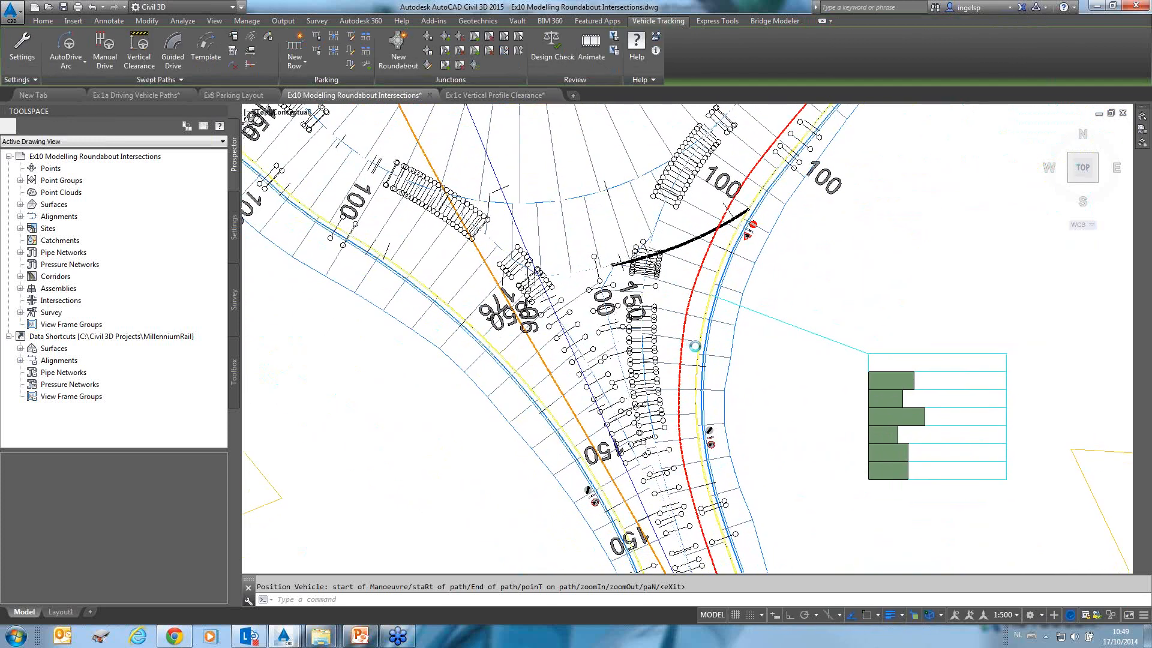
pyautogui.scroll(-2, 698, 343)
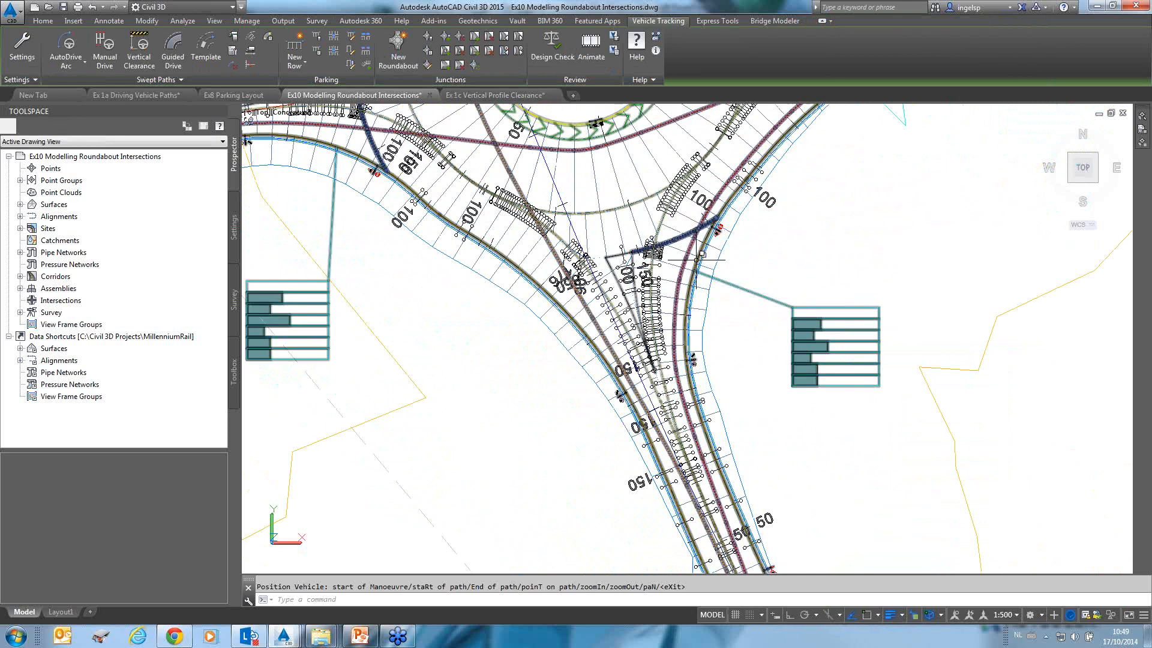
pyautogui.moveTo(695, 280); pyautogui.dragTo(688, 359, button='middle')
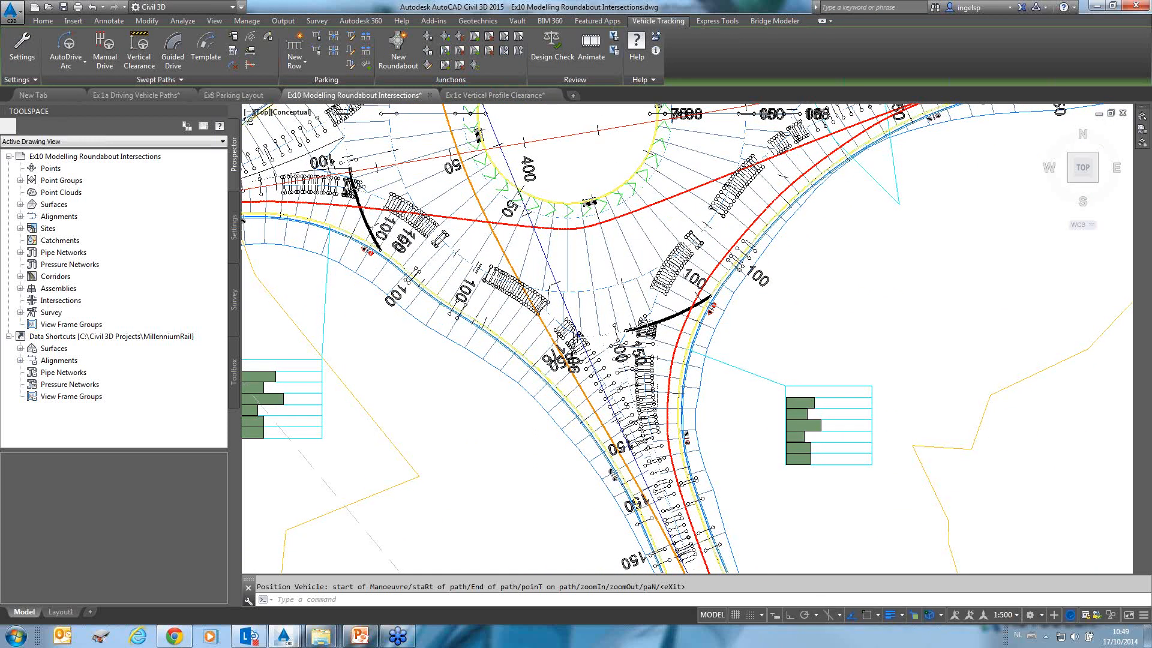
pyautogui.scroll(-2, 642, 381)
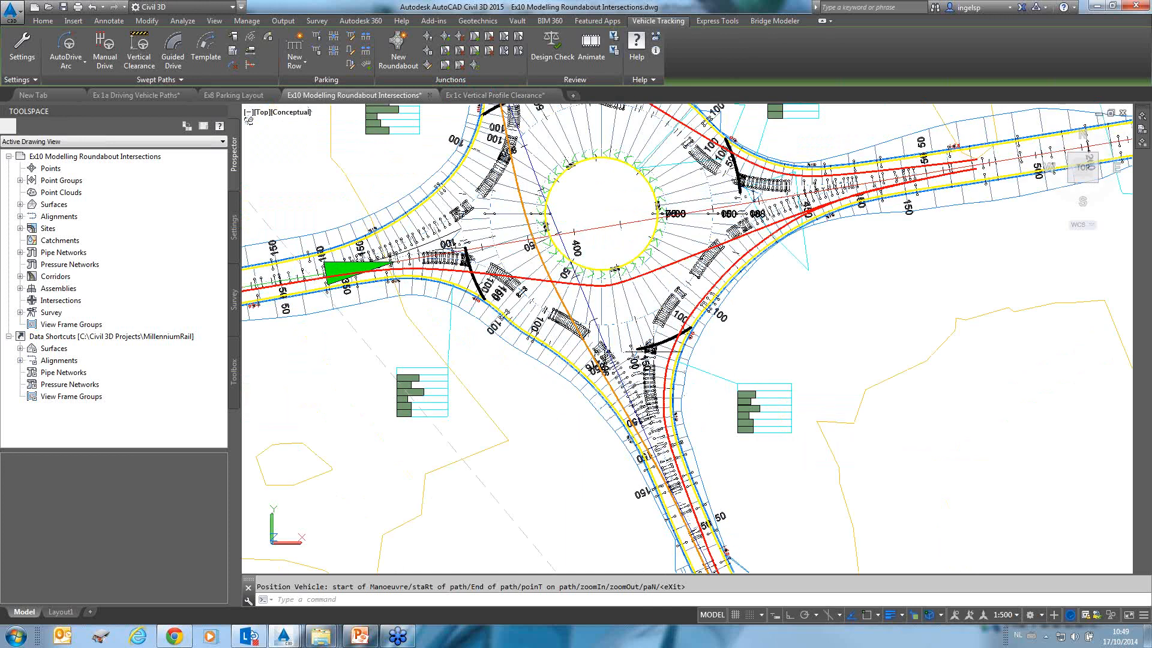
pyautogui.click(474, 39)
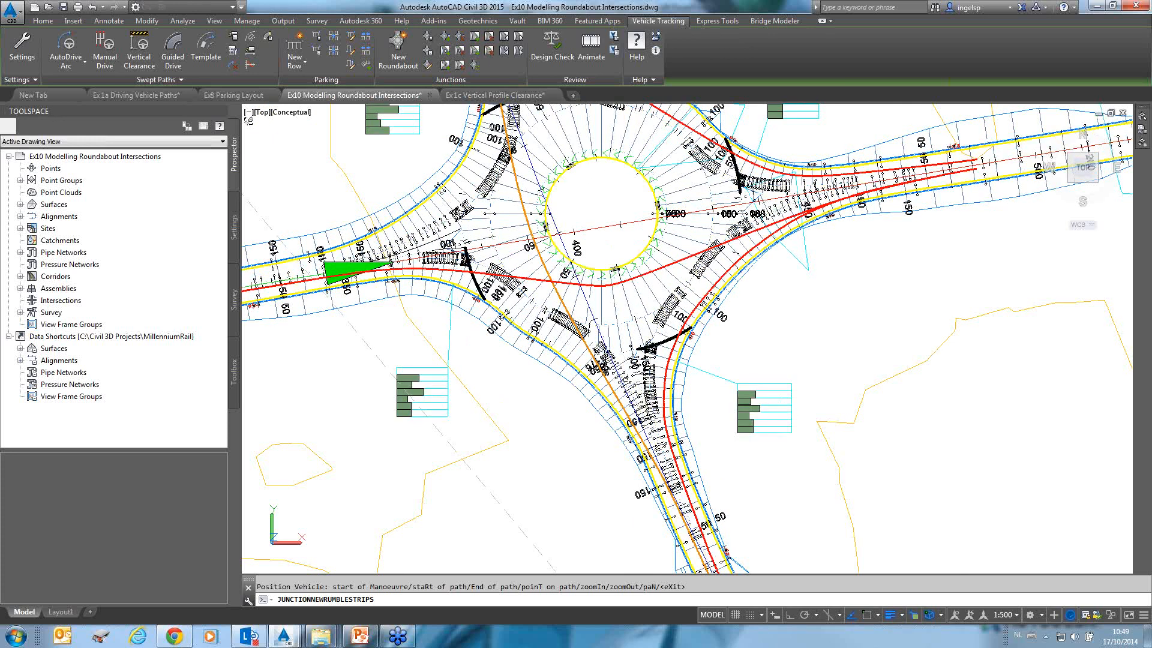
pyautogui.scroll(2, 630, 348)
pyautogui.scroll(2, 626, 305)
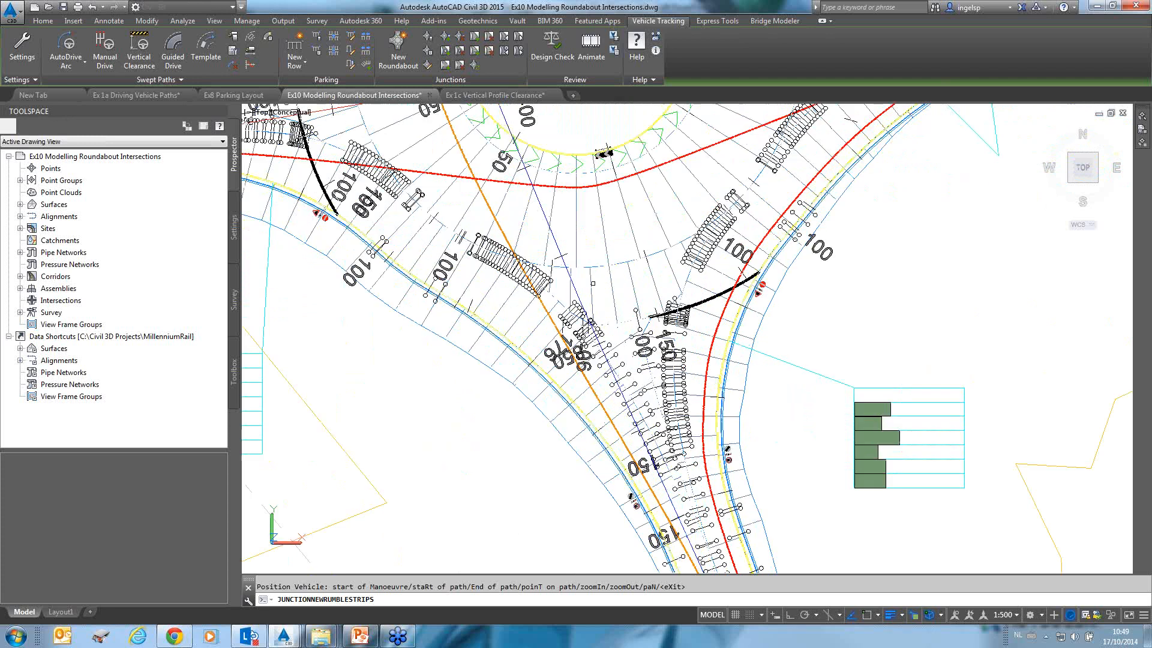
pyautogui.click(594, 267)
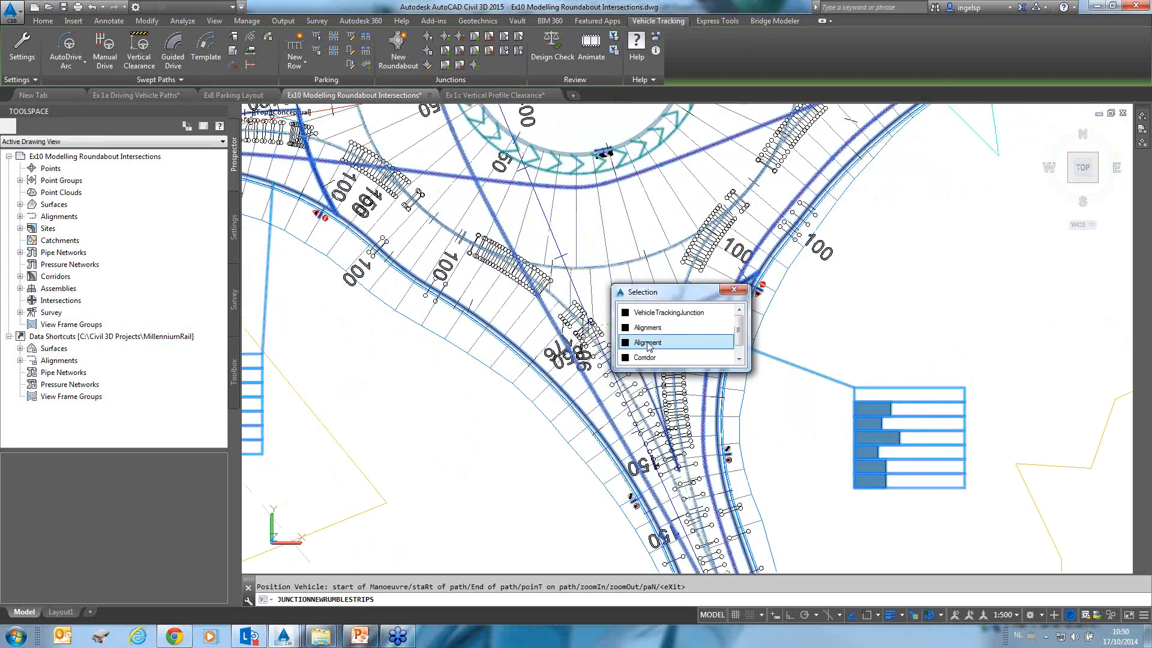
pyautogui.click(660, 314)
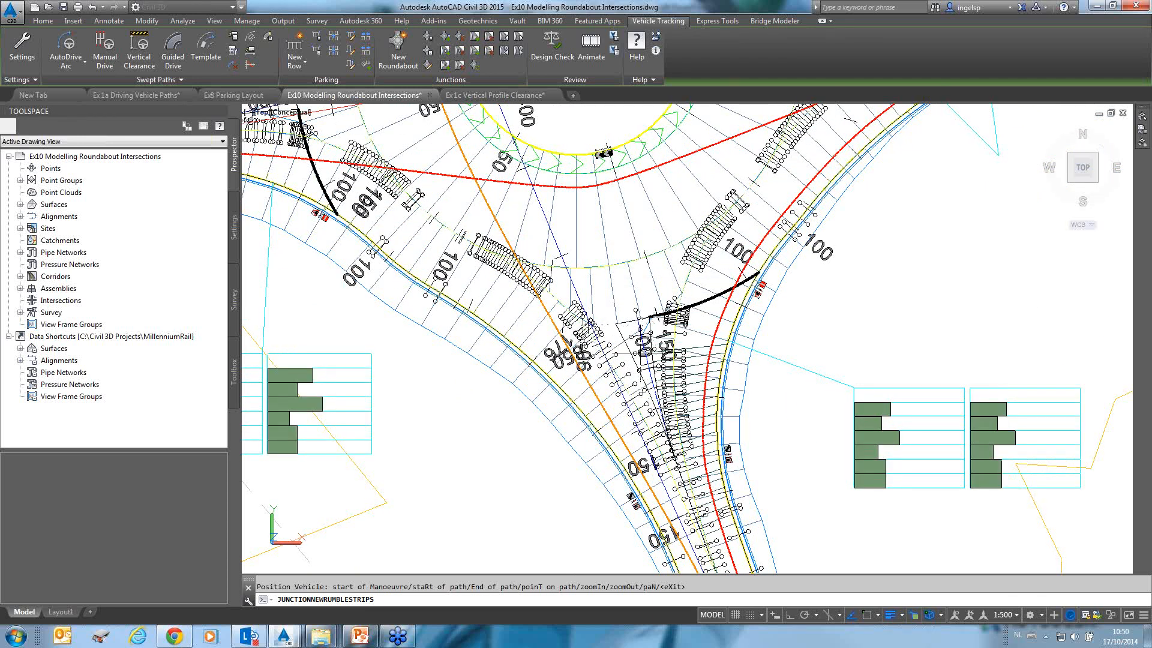
# Switch the viewport to the 2D Wireframe visual style and examine the Arm 1 Burgess Strip radius and speed table.
pyautogui.scroll(2, 636, 363)
pyautogui.scroll(2, 641, 362)
pyautogui.moveTo(721, 385); pyautogui.dragTo(571, 207, button='middle')
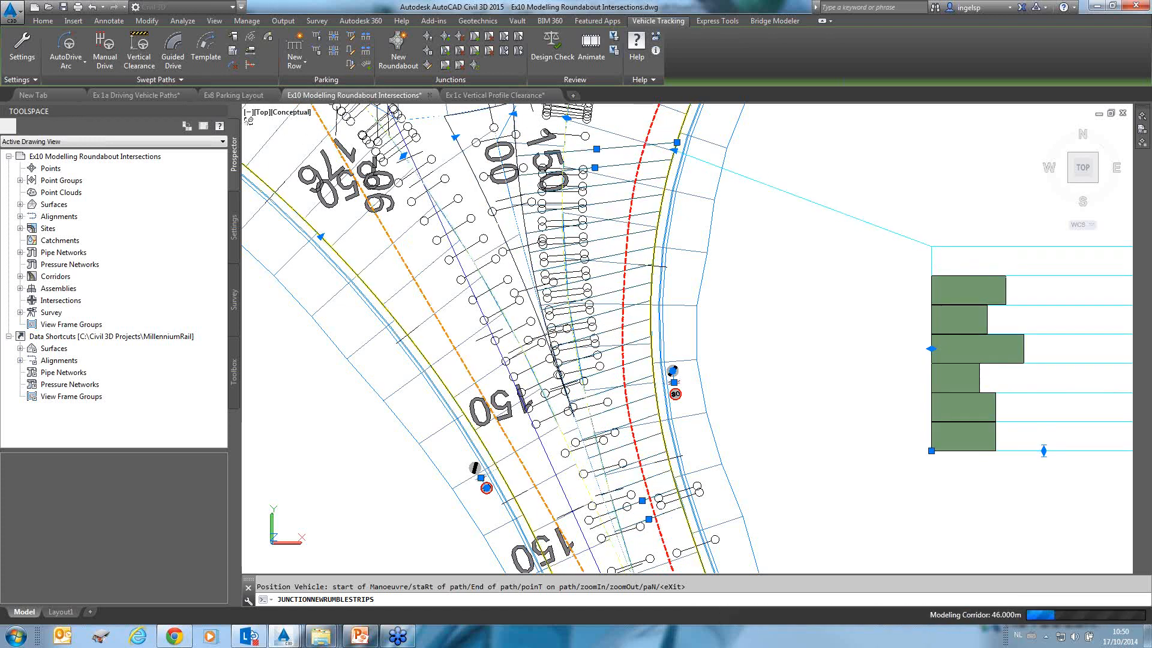
pyautogui.click(277, 112)
pyautogui.click(317, 144)
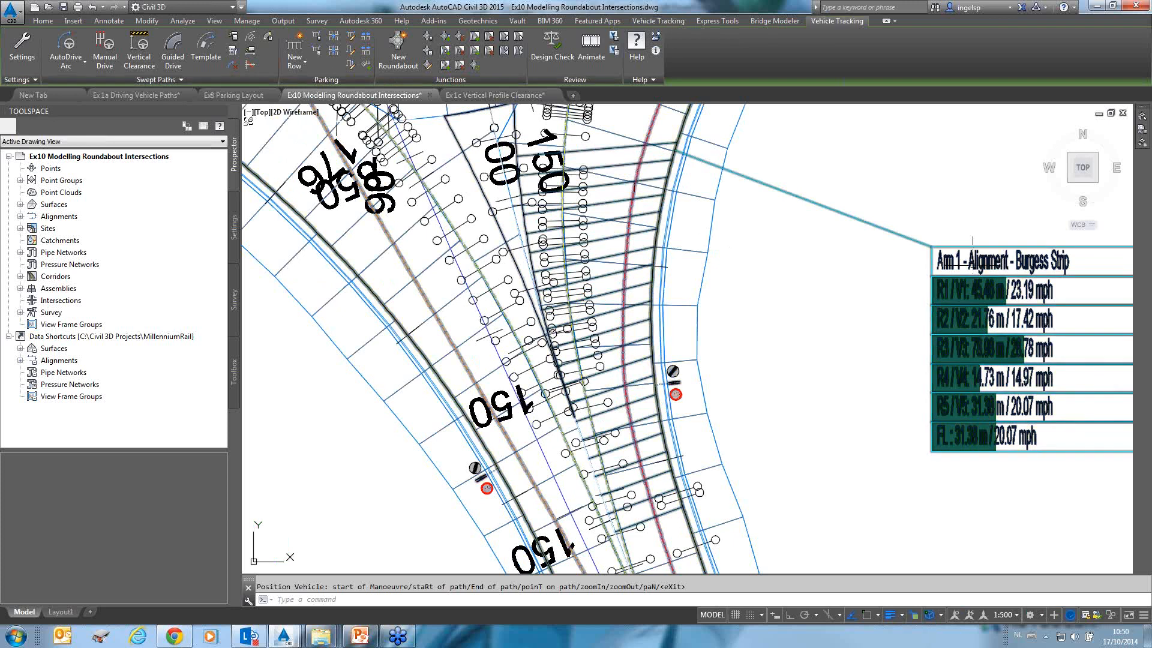
pyautogui.moveTo(992, 310); pyautogui.dragTo(887, 295, button='middle')
pyautogui.scroll(2, 887, 293)
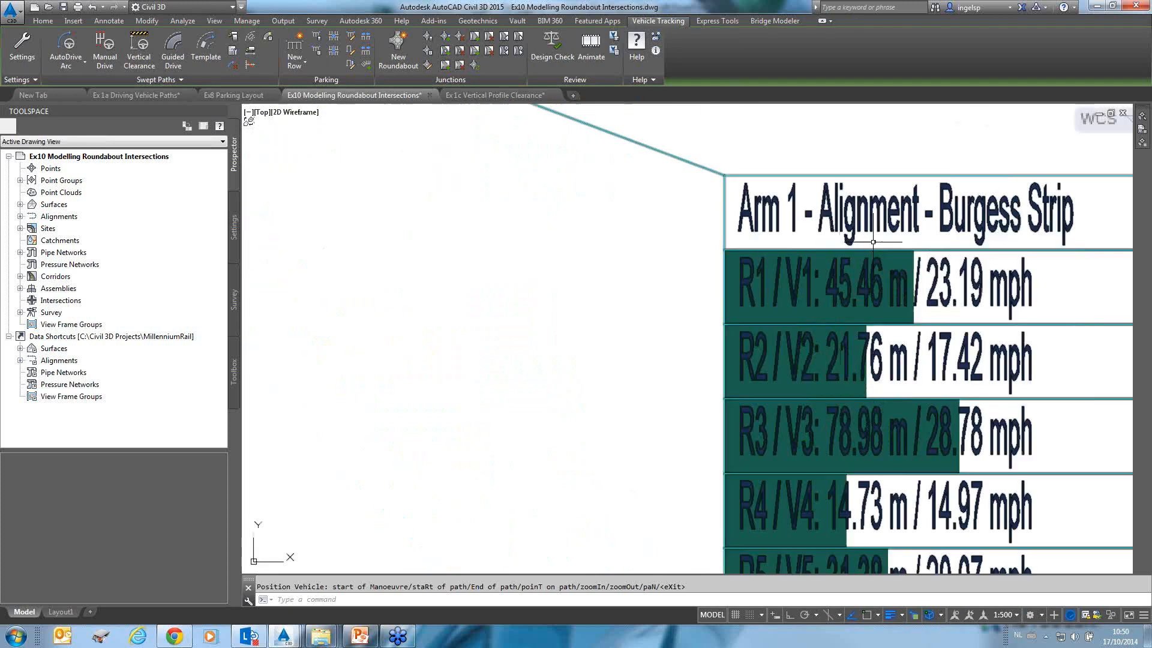
pyautogui.scroll(-1, 853, 275)
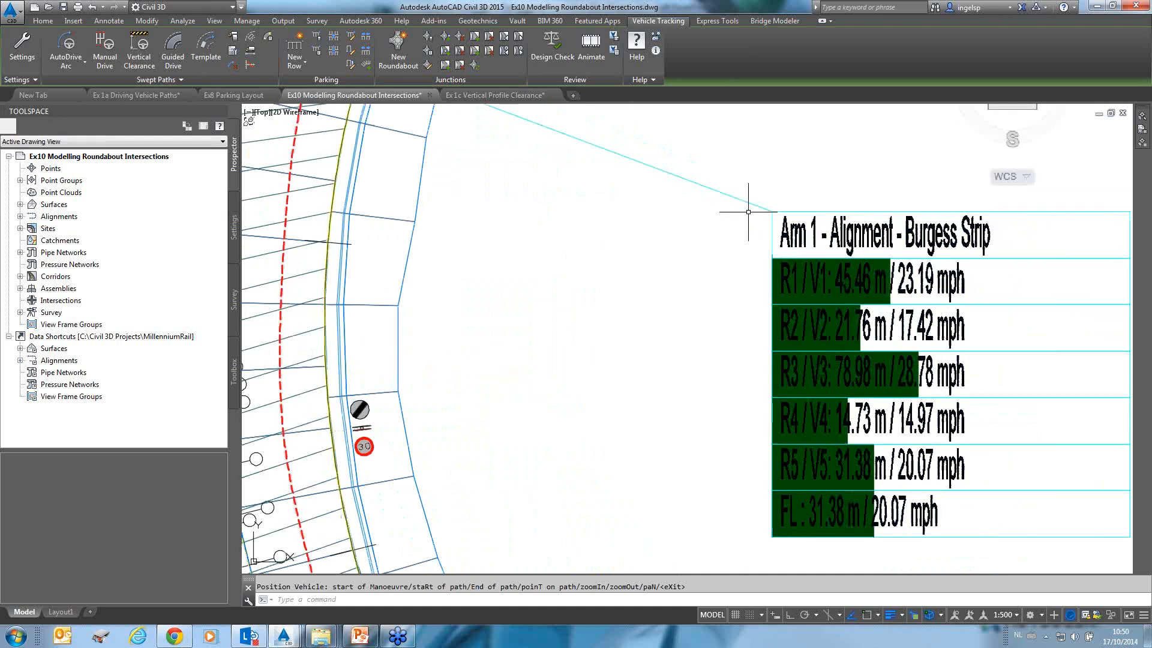
pyautogui.scroll(-1, 538, 268)
pyautogui.scroll(-1, 538, 268)
pyautogui.moveTo(538, 268)
pyautogui.mouseDown(button='middle')
pyautogui.moveTo(562, 256)
pyautogui.moveTo(709, 319)
pyautogui.mouseUp(button='middle')
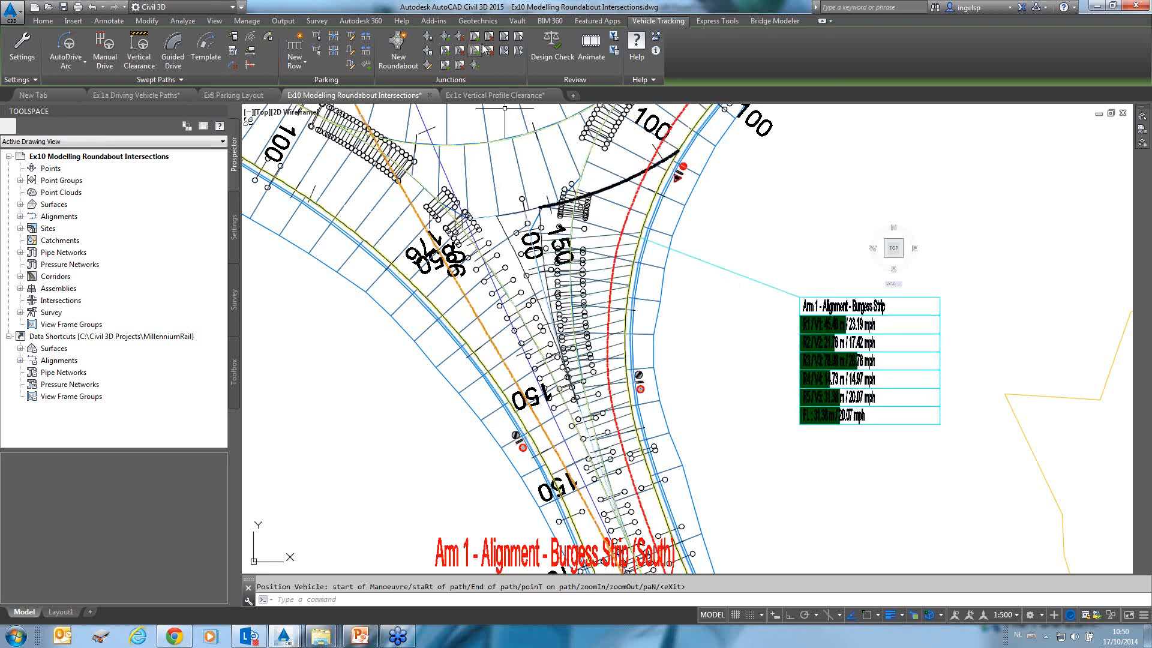
# Add a new splitter island to the roundabout's Hutt Street (East) arm.
pyautogui.click(447, 53)
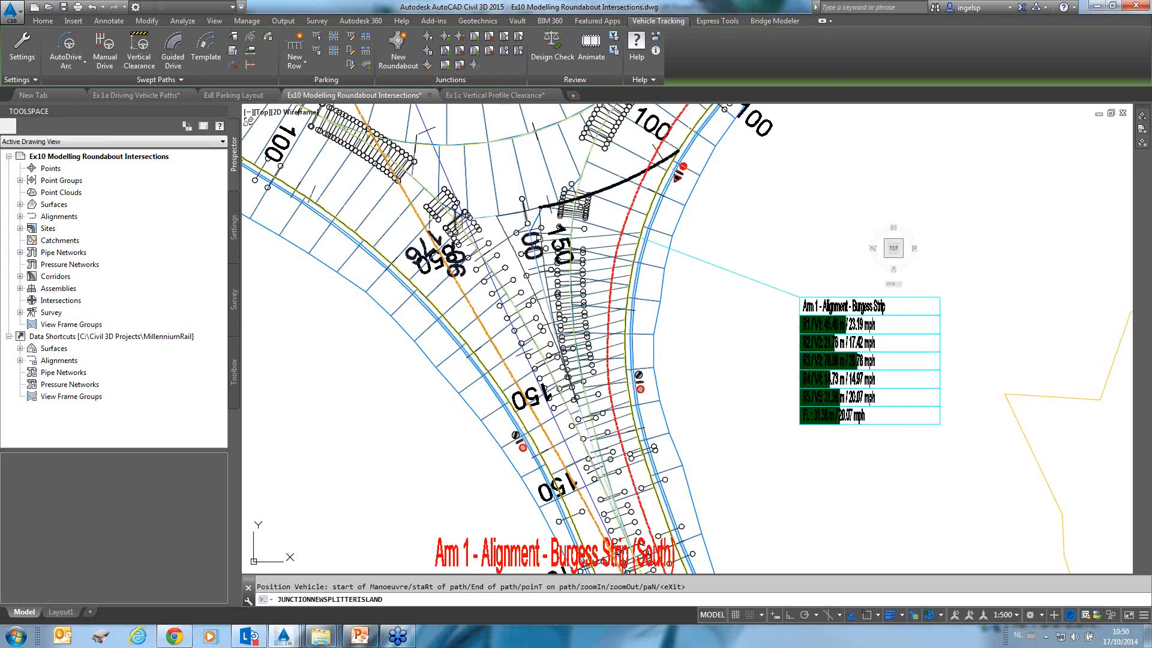
pyautogui.click(511, 214)
pyautogui.click(552, 273)
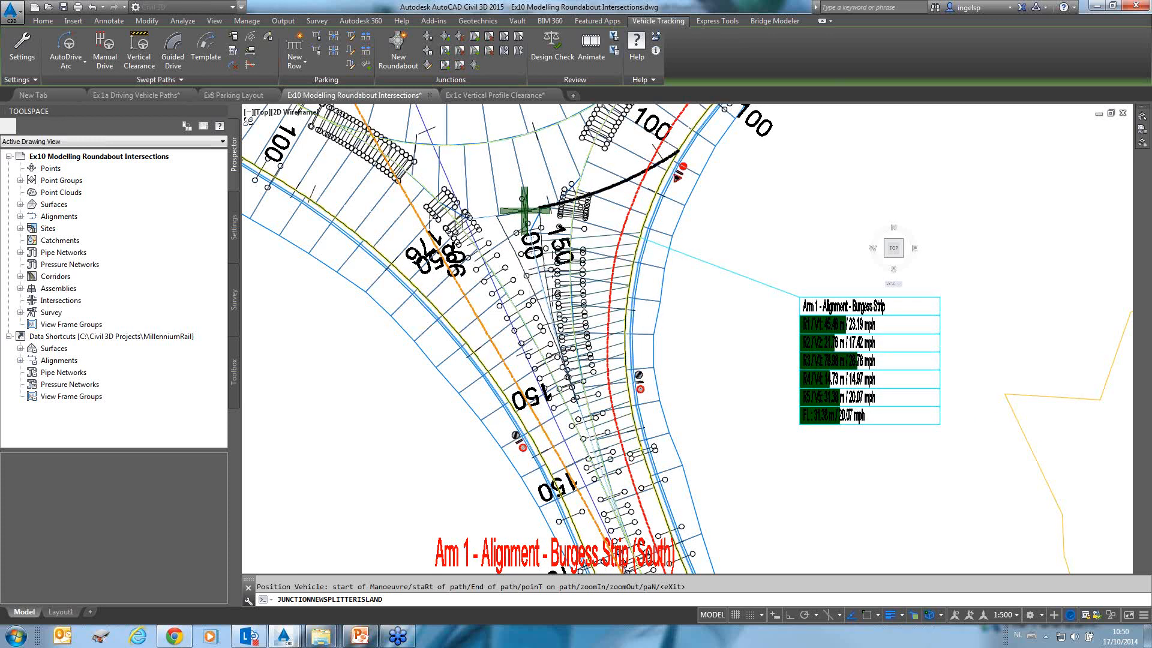
pyautogui.scroll(-2, 530, 247)
pyautogui.scroll(-4, 510, 247)
pyautogui.moveTo(510, 248)
pyautogui.mouseDown(button='middle')
pyautogui.moveTo(583, 268)
pyautogui.moveTo(605, 315)
pyautogui.moveTo(555, 345)
pyautogui.mouseUp(button='middle')
pyautogui.scroll(2, 646, 345)
pyautogui.scroll(4, 636, 245)
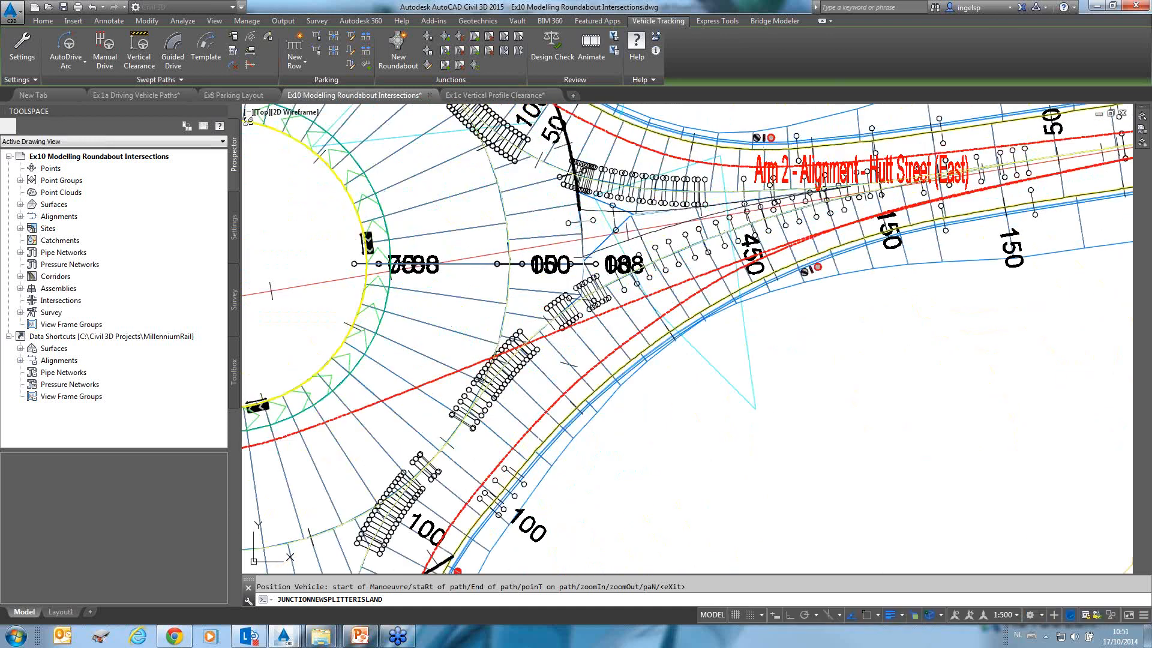
pyautogui.scroll(8, 643, 218)
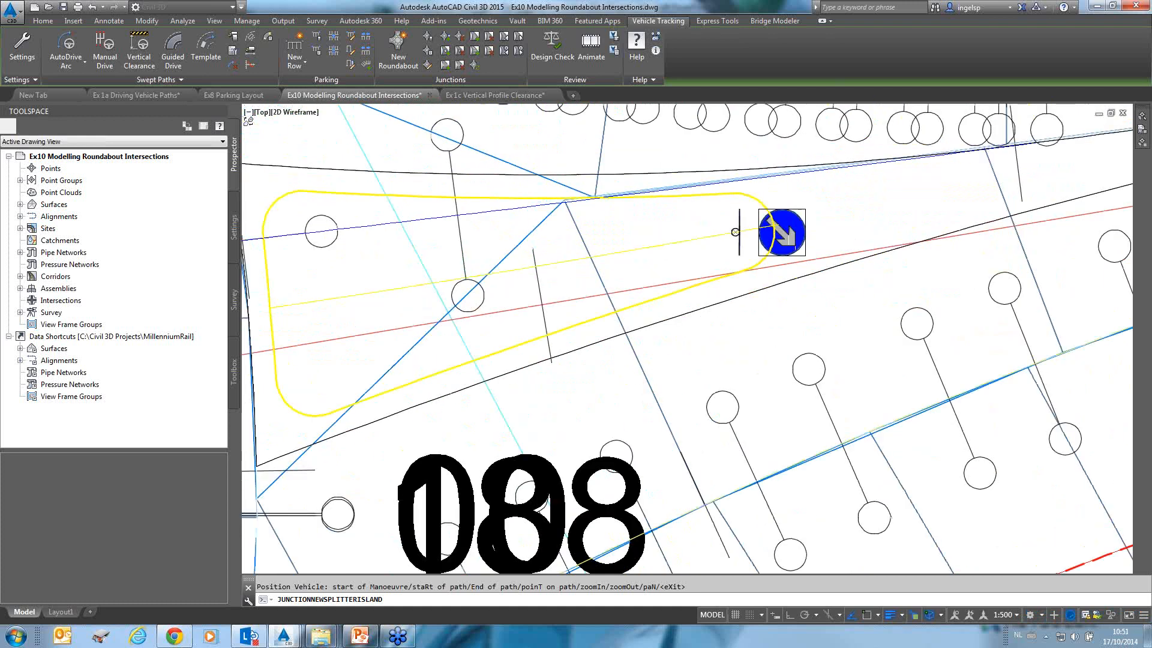
pyautogui.scroll(-3, 926, 192)
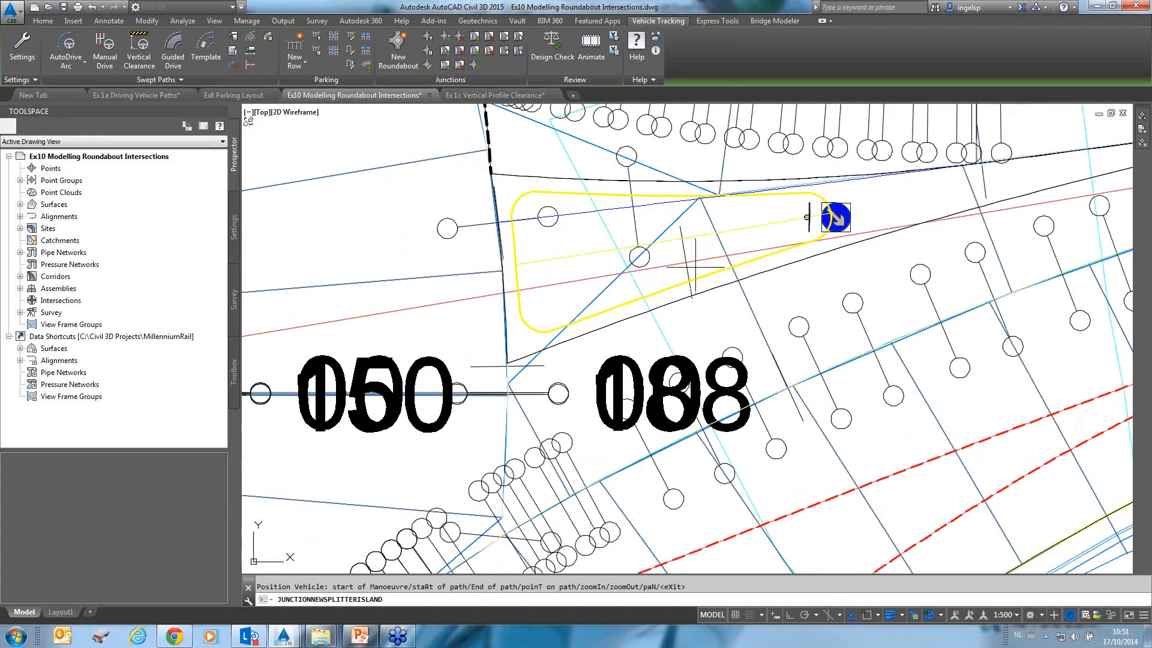
pyautogui.rightClick(868, 210)
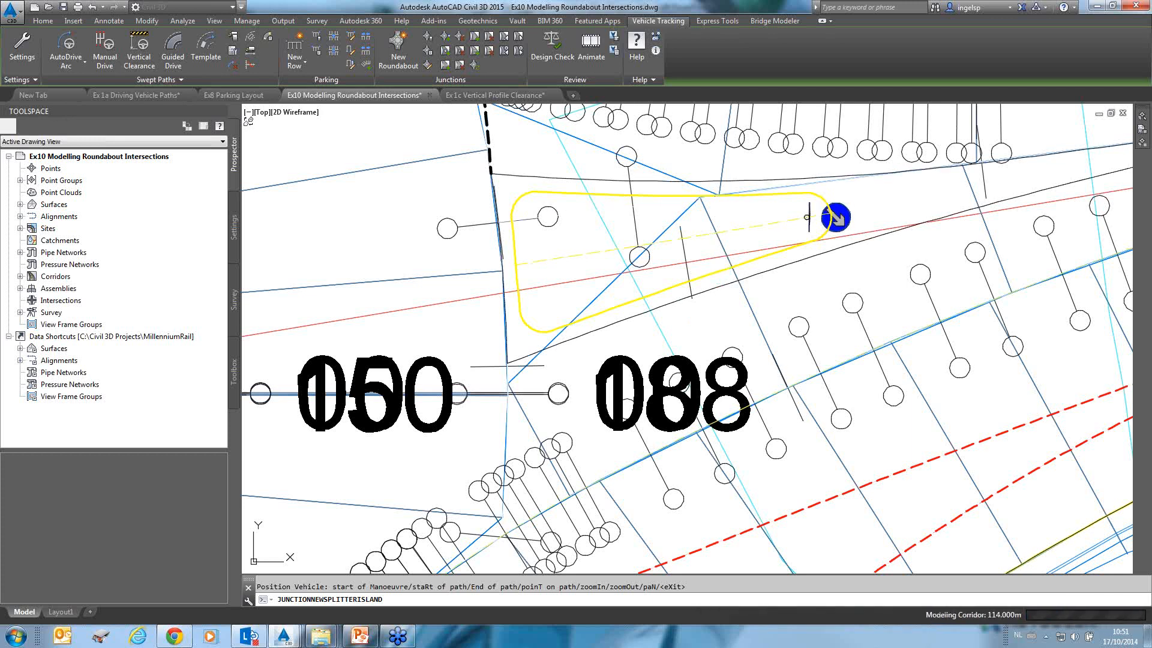
# Add a pedestrian crossing across the Hutt Street arm beside the new splitter island.
pyautogui.click(444, 65)
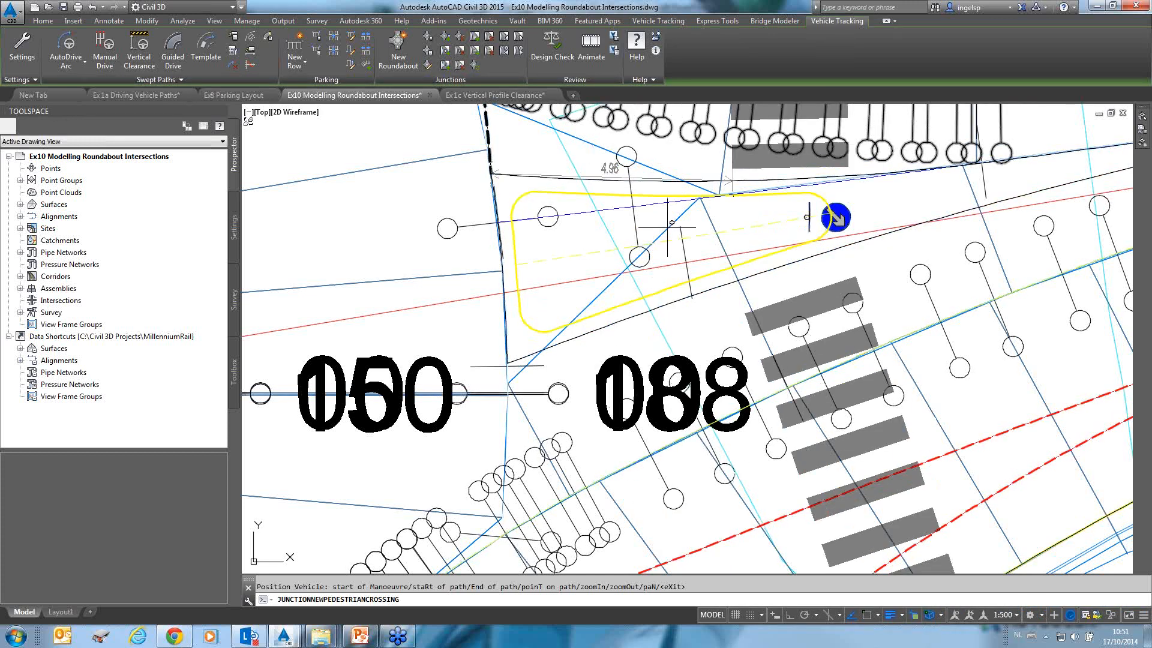
pyautogui.scroll(-2, 835, 217)
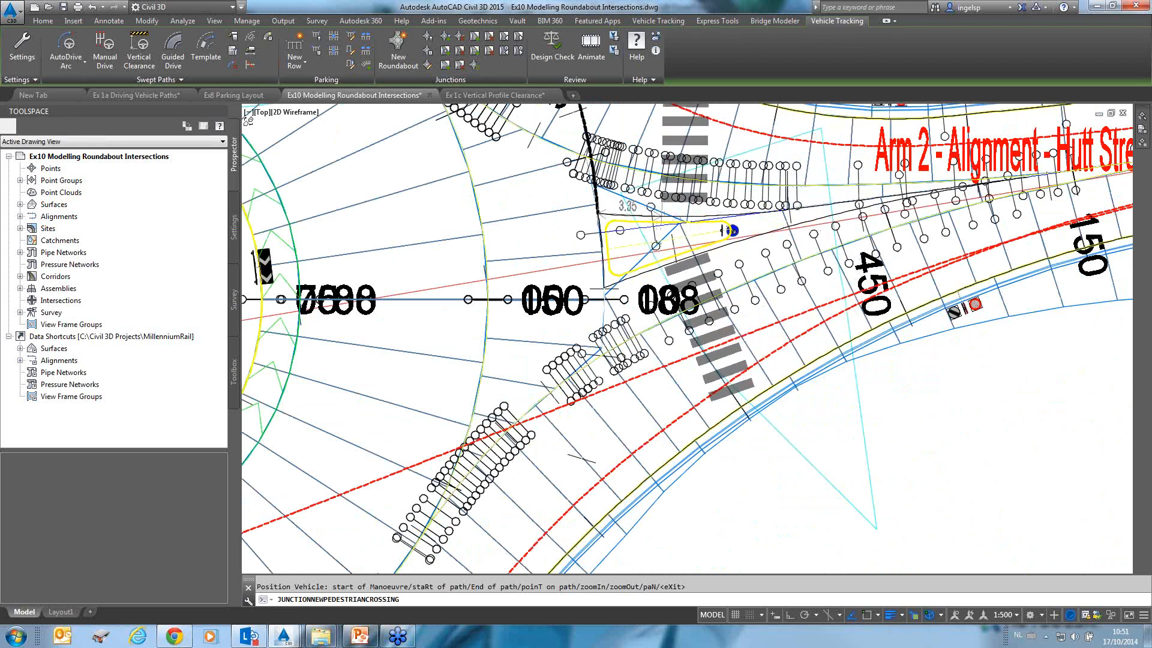
pyautogui.scroll(2, 669, 249)
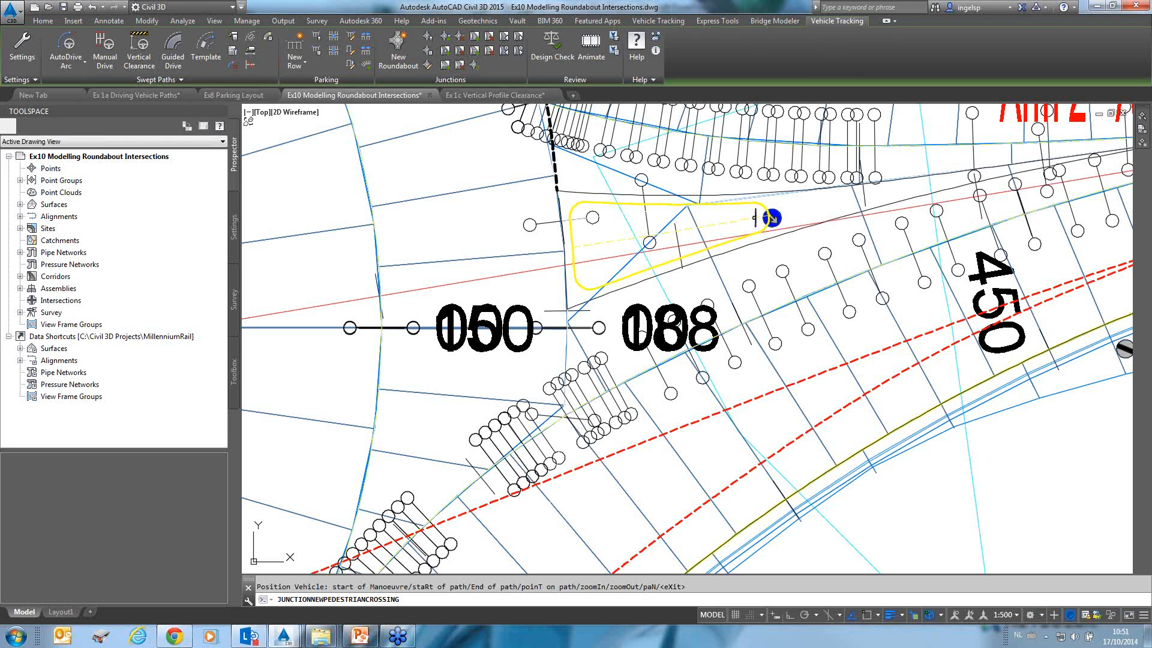
pyautogui.click(671, 246)
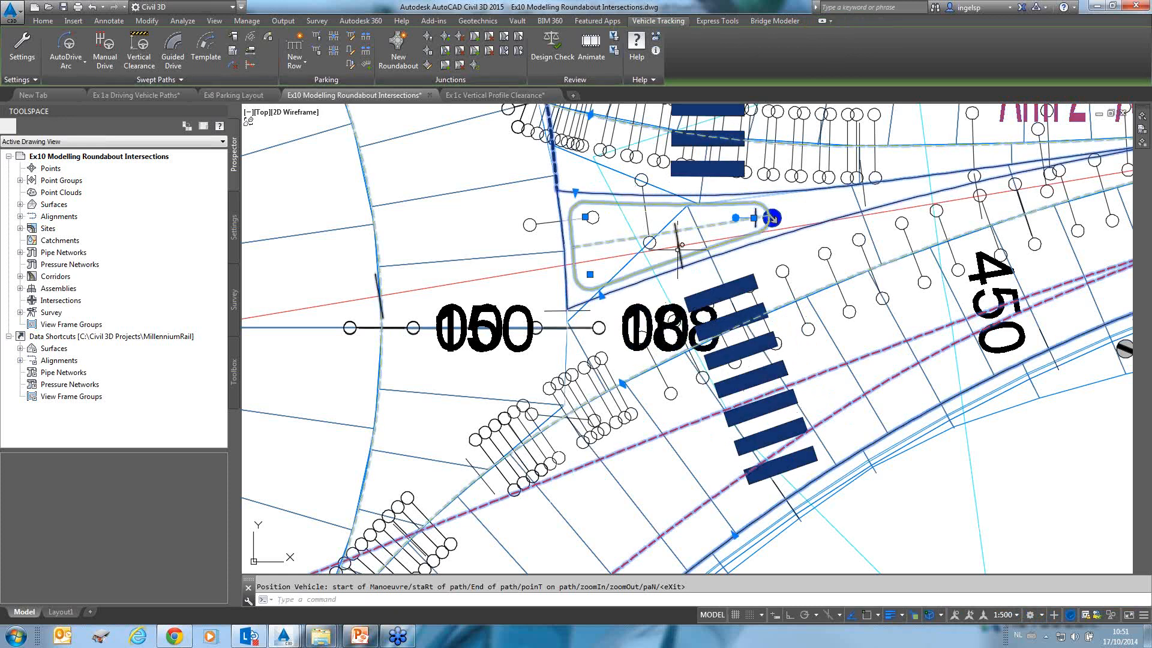
pyautogui.click(426, 39)
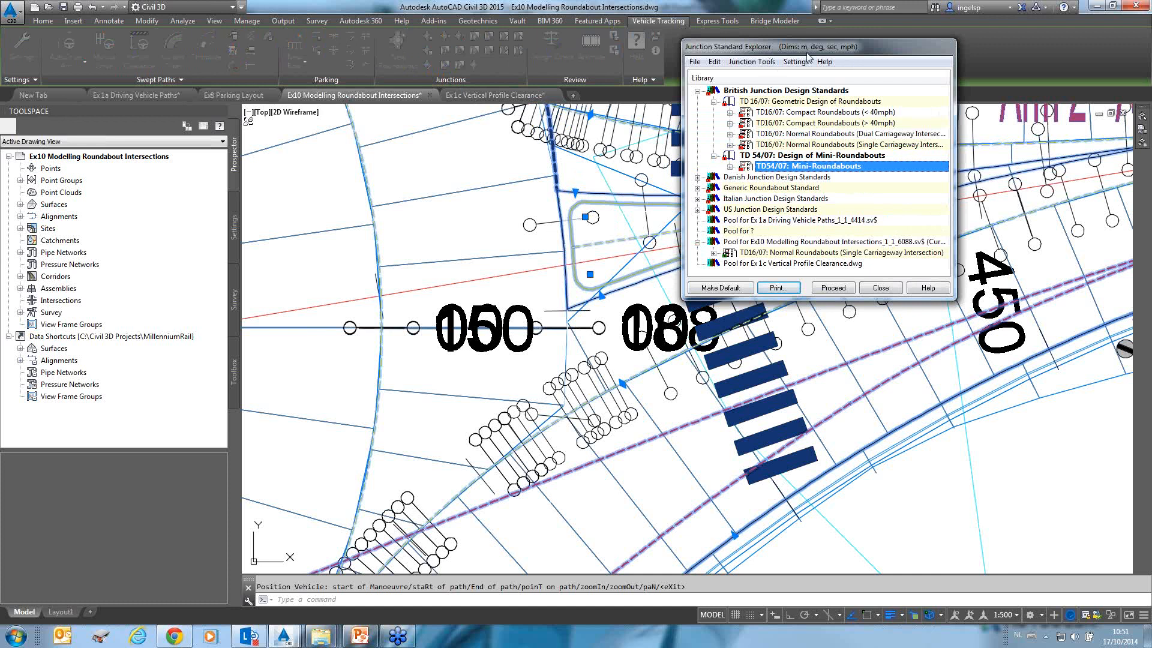
pyautogui.press('Escape')
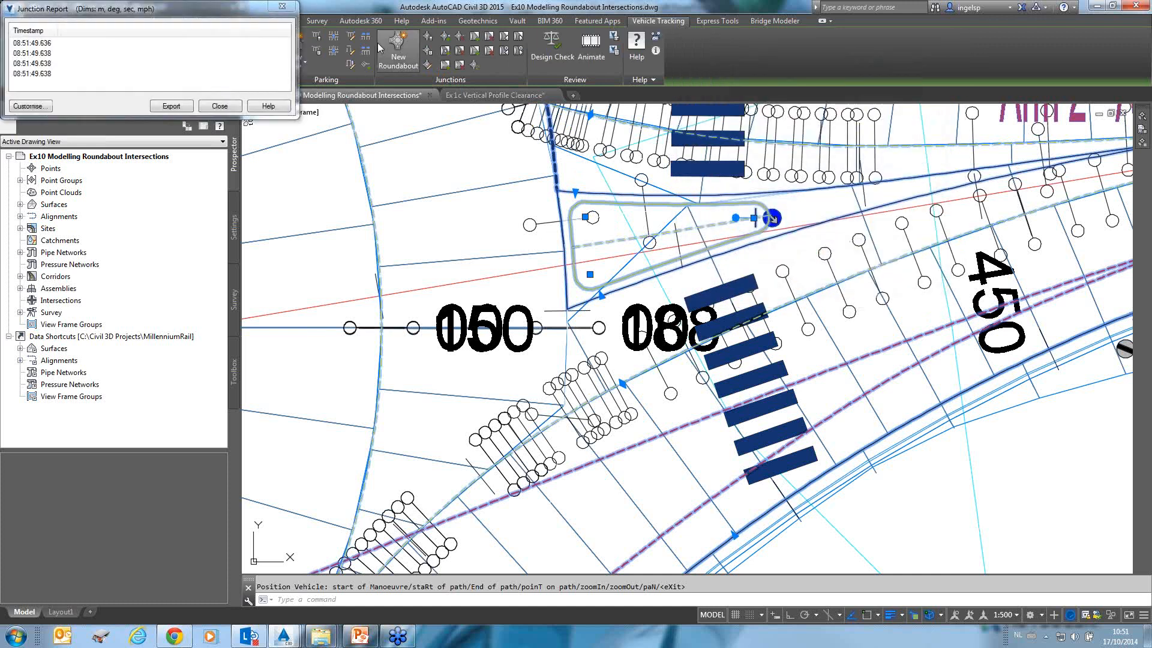
pyautogui.press('Escape')
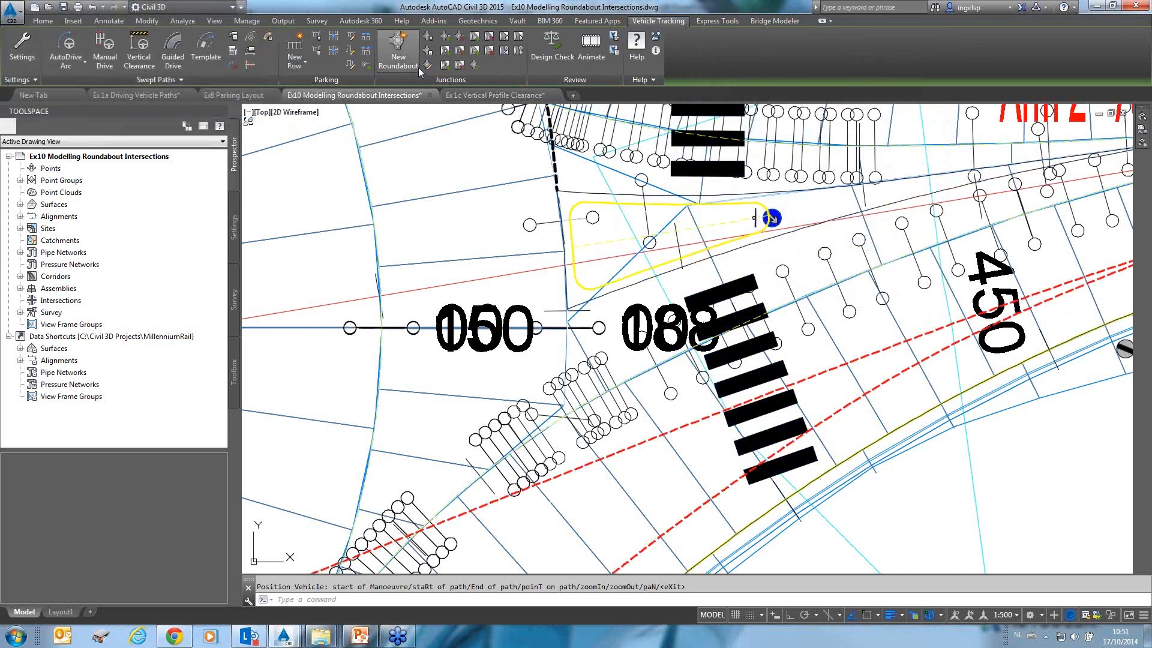
pyautogui.click(426, 70)
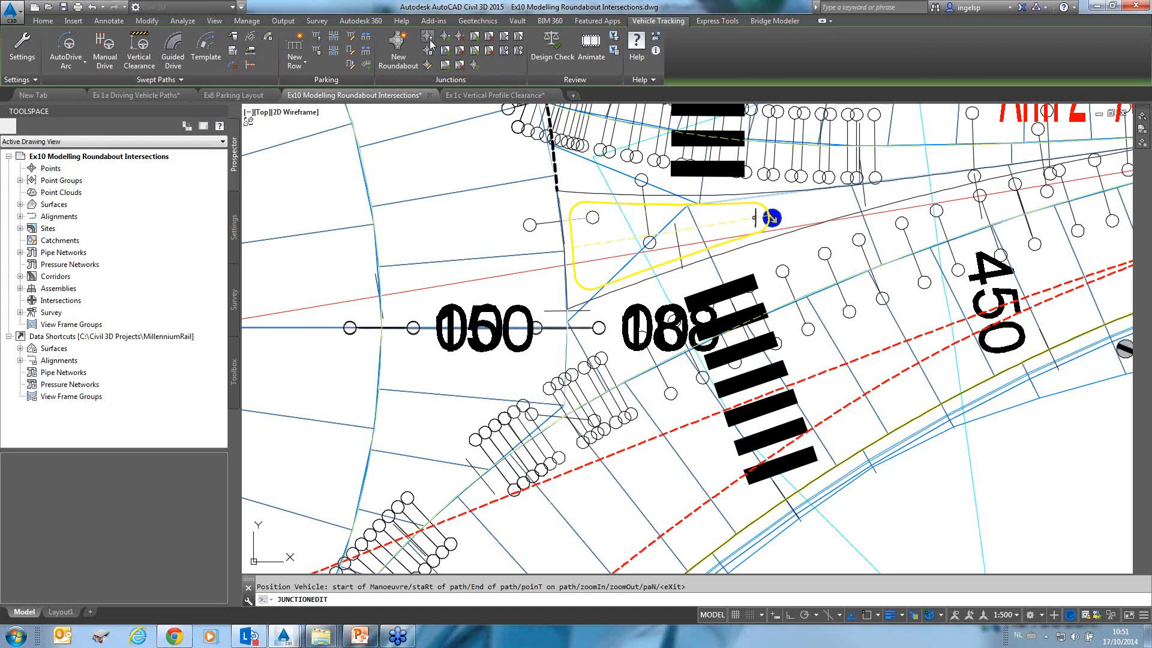
pyautogui.press('Escape')
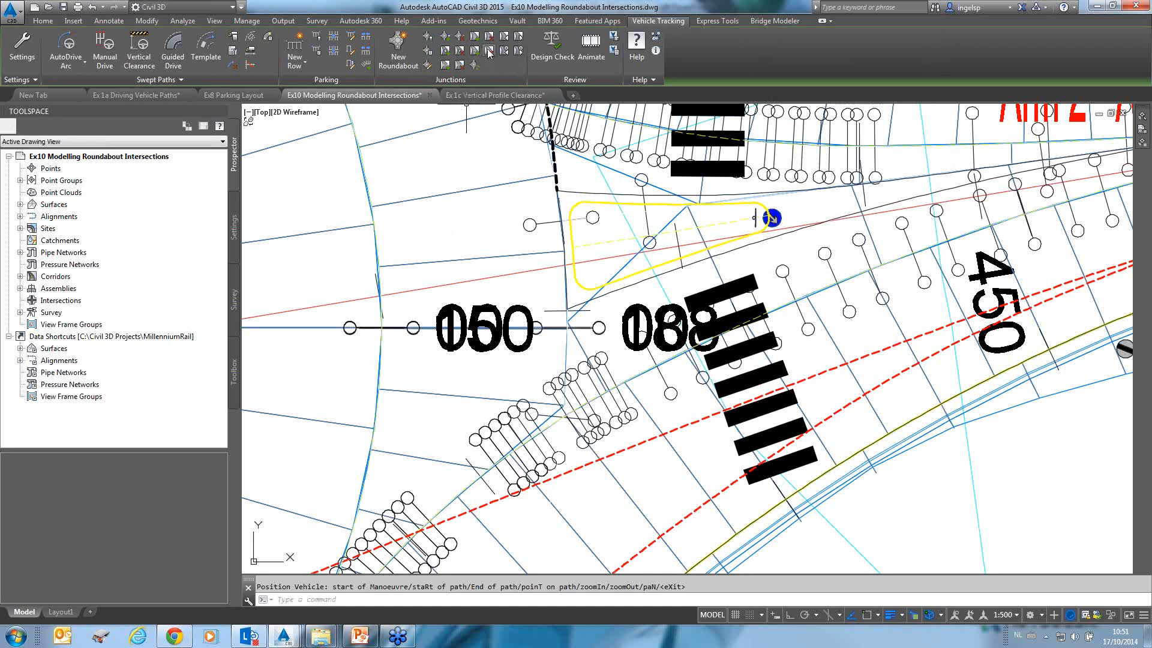
pyautogui.click(427, 52)
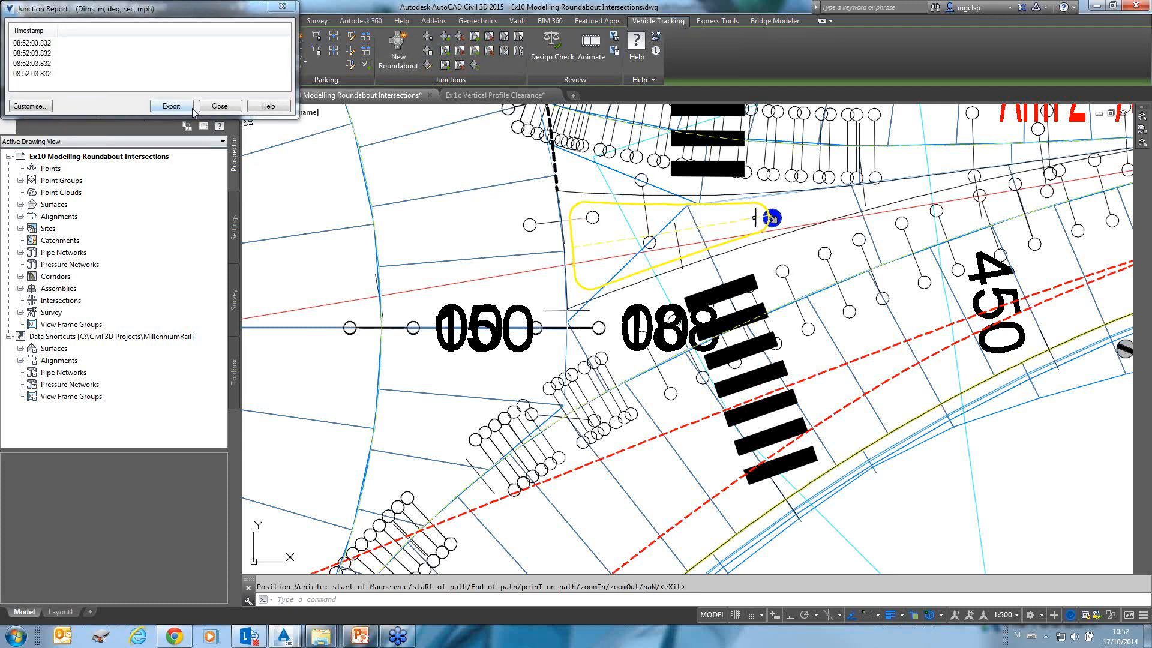
pyautogui.click(228, 108)
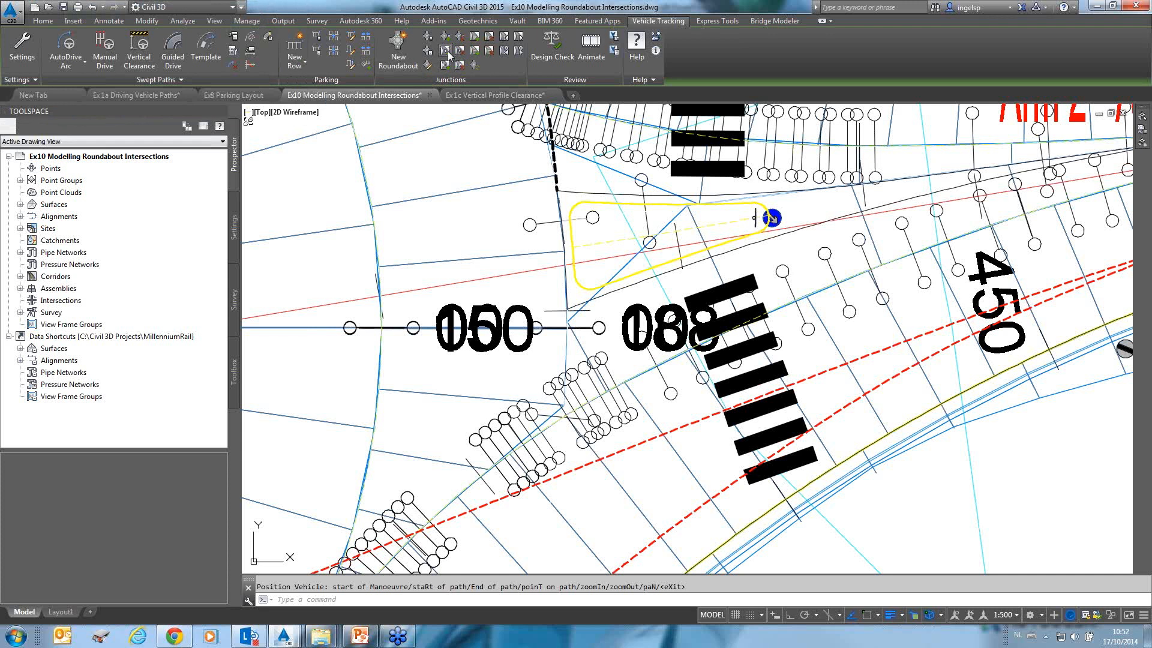
# Open the roundabout's junction properties and examine the roundel's central island, circulatory lane, crown line and level settings.
pyautogui.click(427, 64)
pyautogui.click(561, 250)
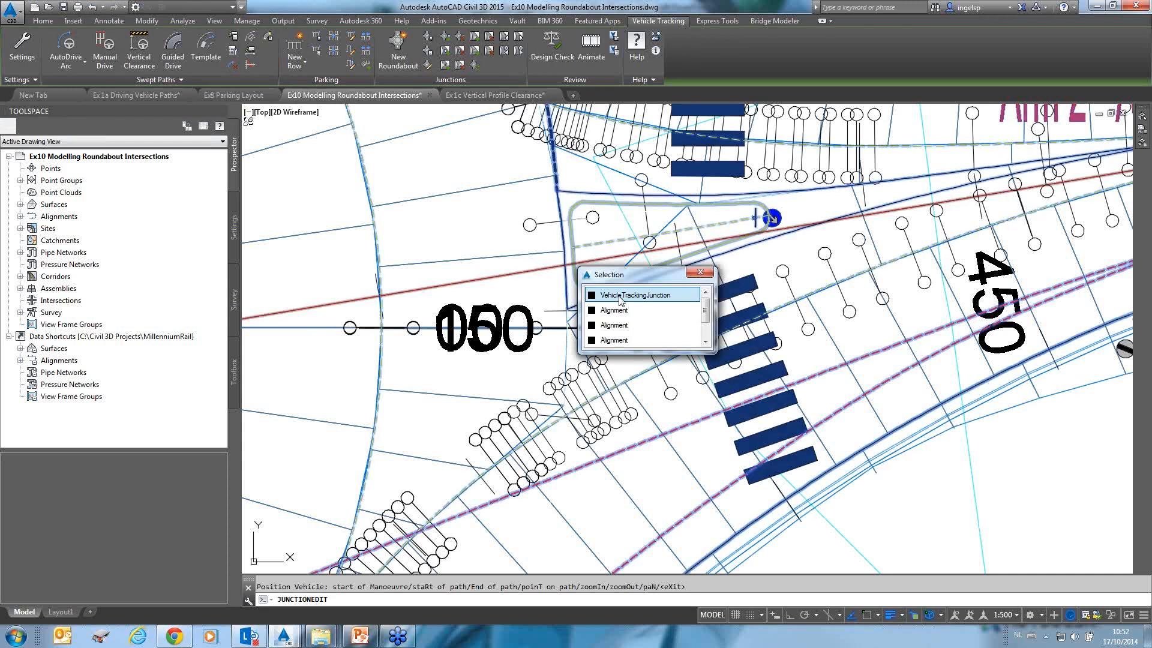
pyautogui.click(635, 294)
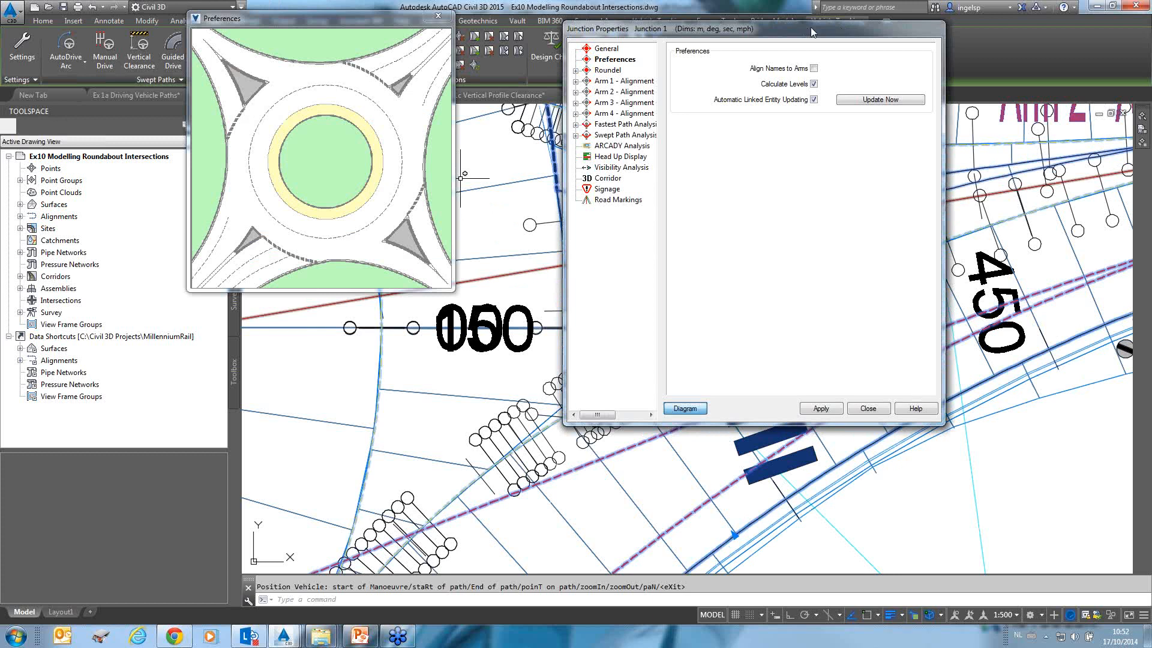
pyautogui.moveTo(811, 27); pyautogui.dragTo(518, 21)
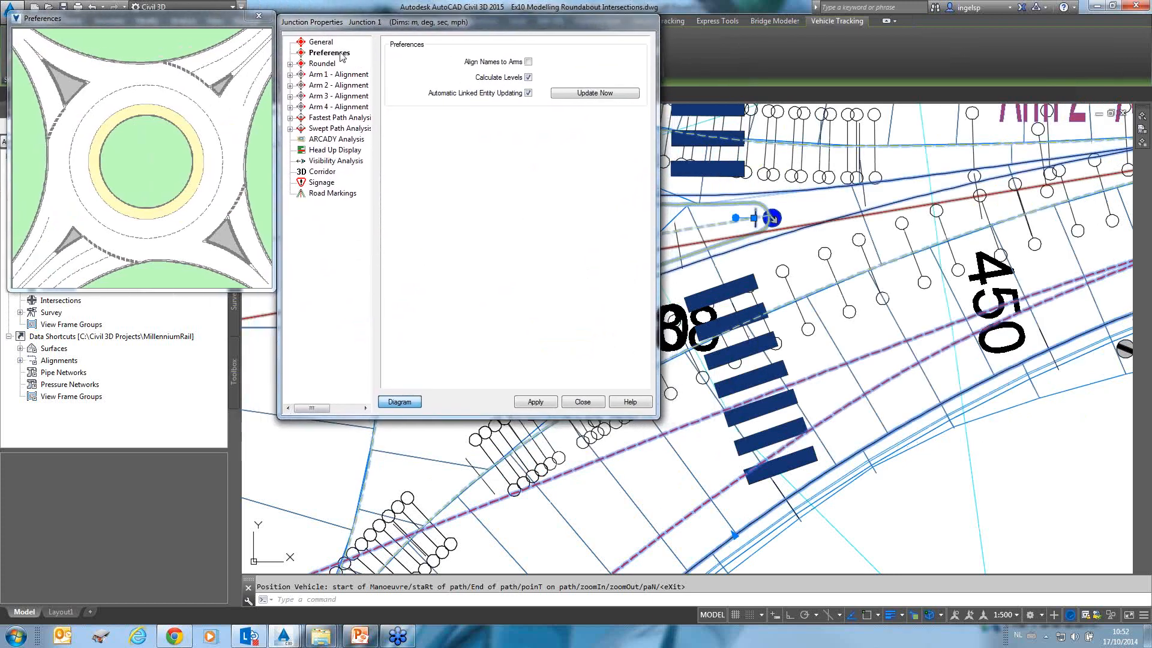
pyautogui.click(290, 63)
pyautogui.click(321, 63)
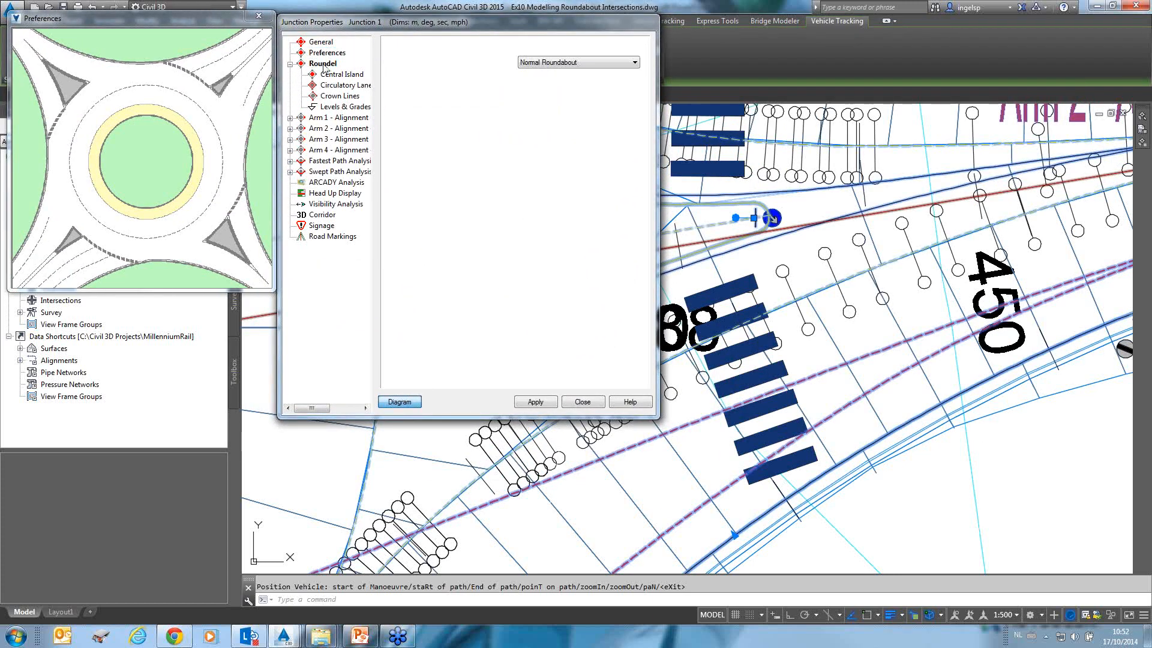
pyautogui.click(338, 74)
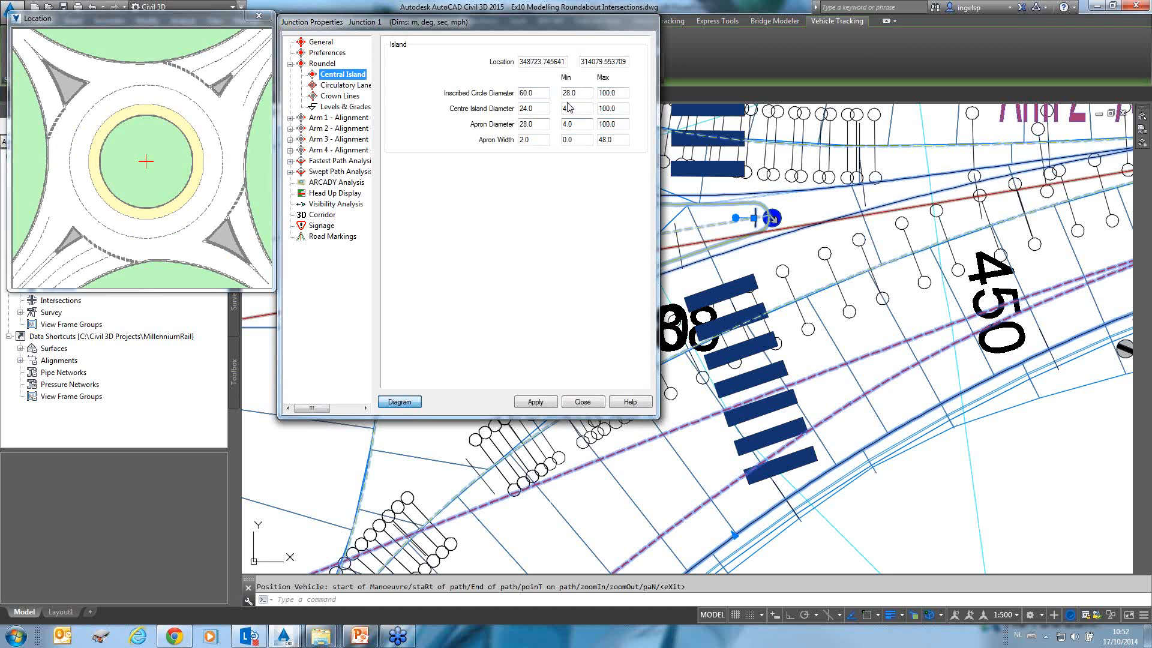
pyautogui.click(530, 94)
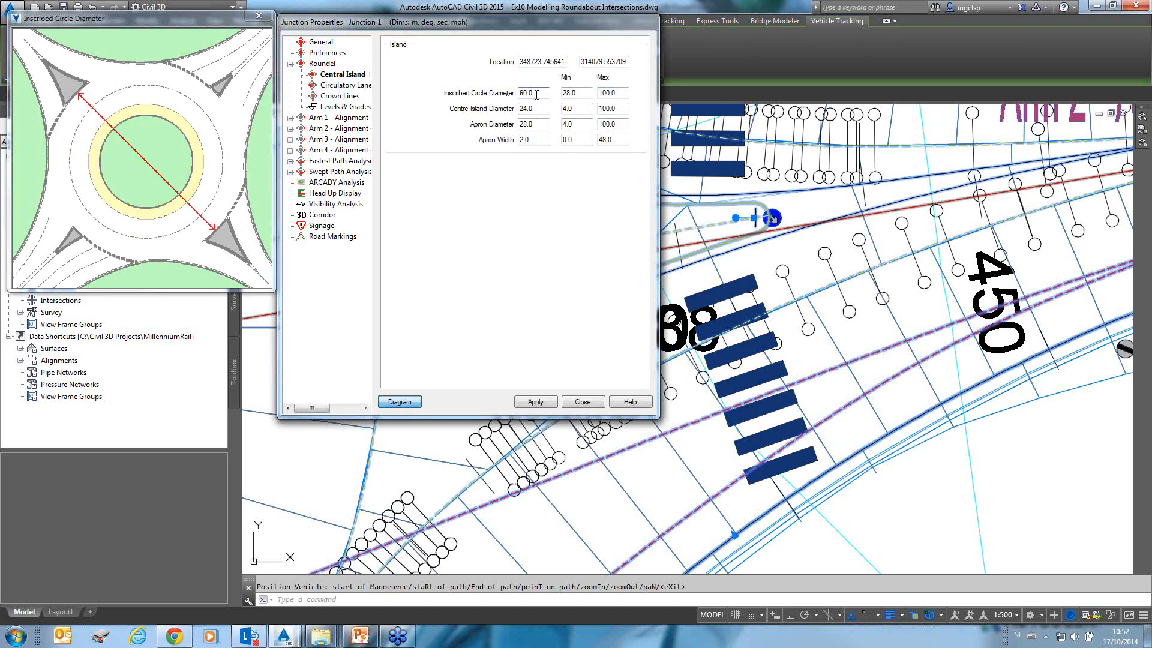
pyautogui.click(331, 87)
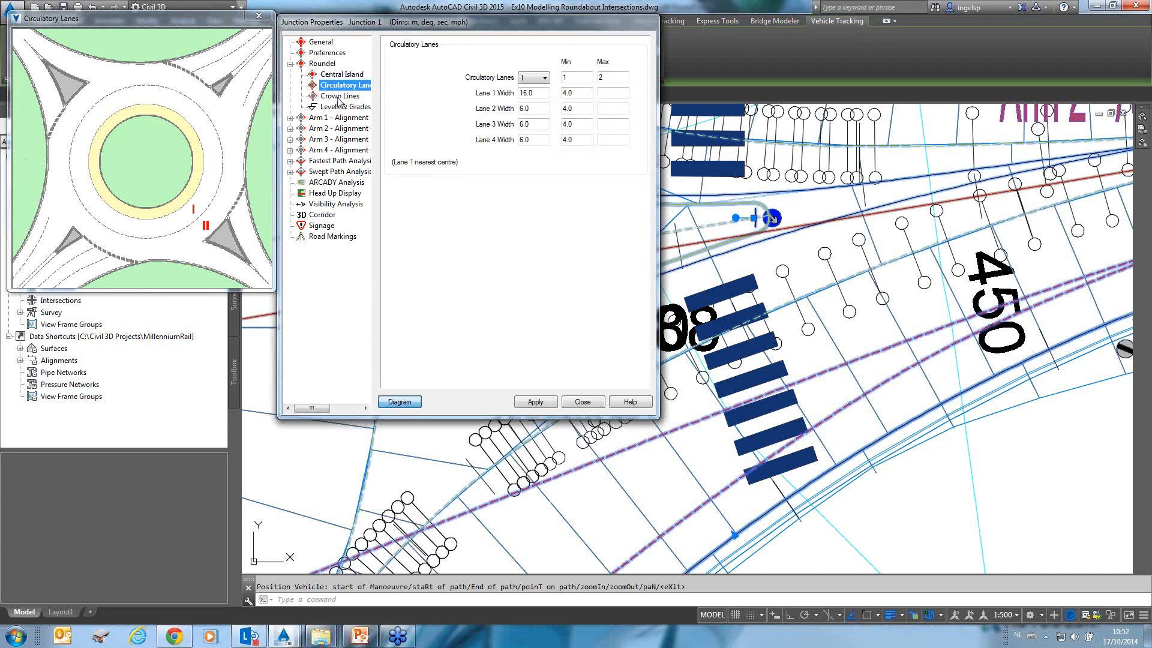
pyautogui.click(339, 97)
pyautogui.click(335, 107)
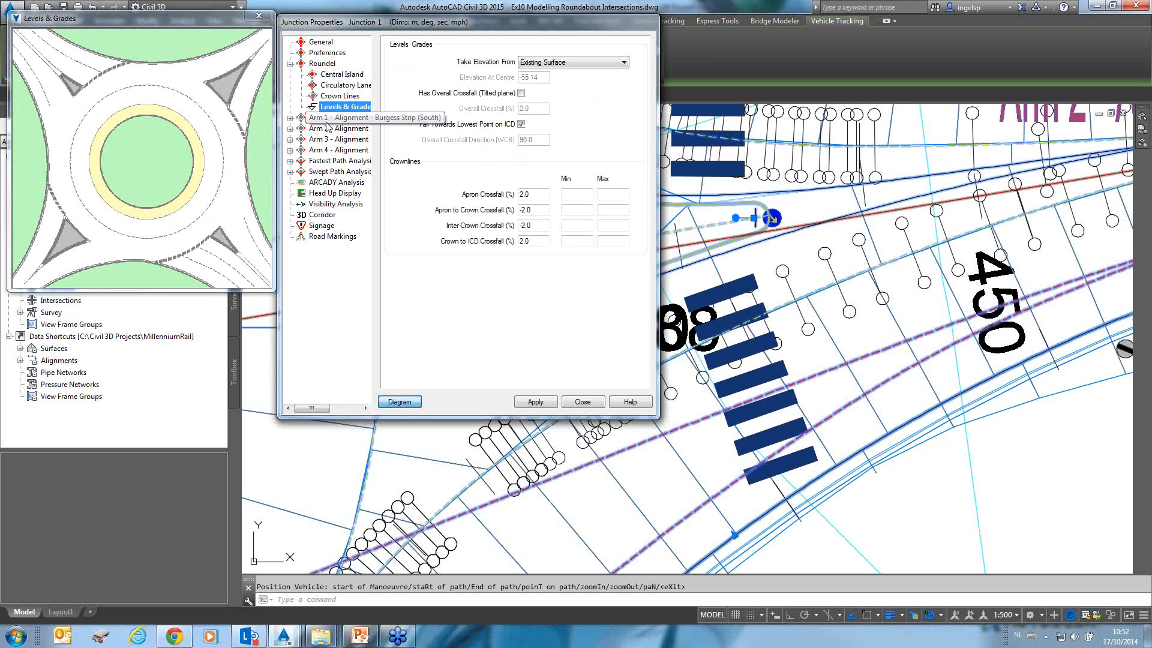
pyautogui.click(291, 63)
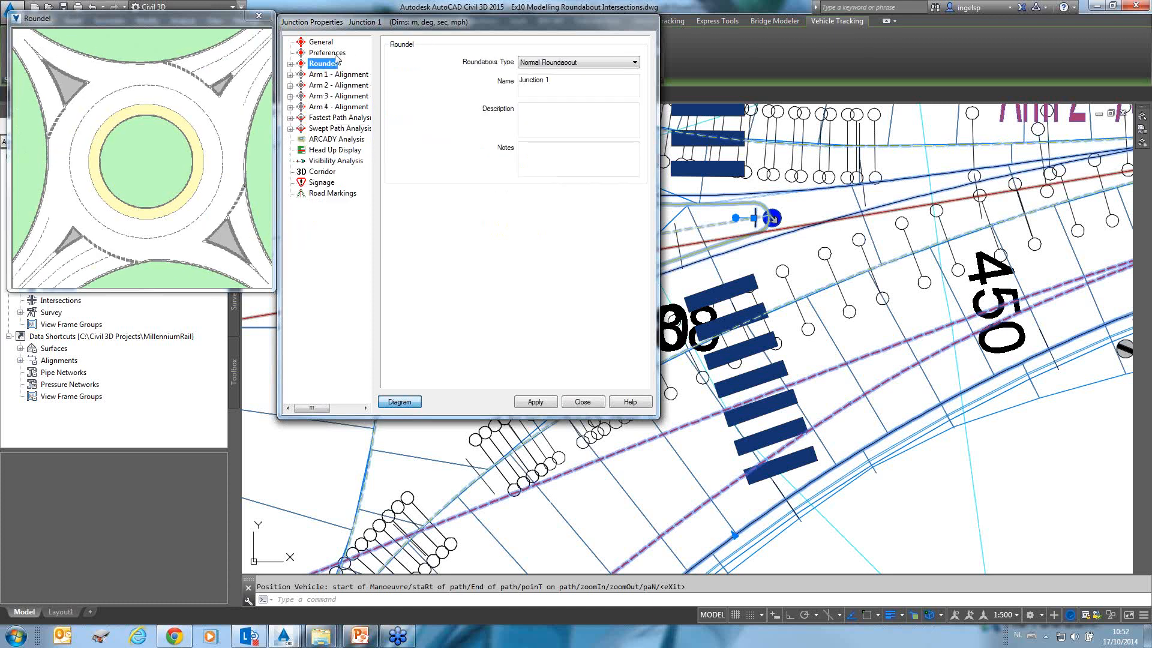
# Examine the Arm 1 Burgess Strip entry geometry, pedestrian crossing and rumble strip settings.
pyautogui.click(290, 74)
pyautogui.click(335, 85)
pyautogui.click(329, 97)
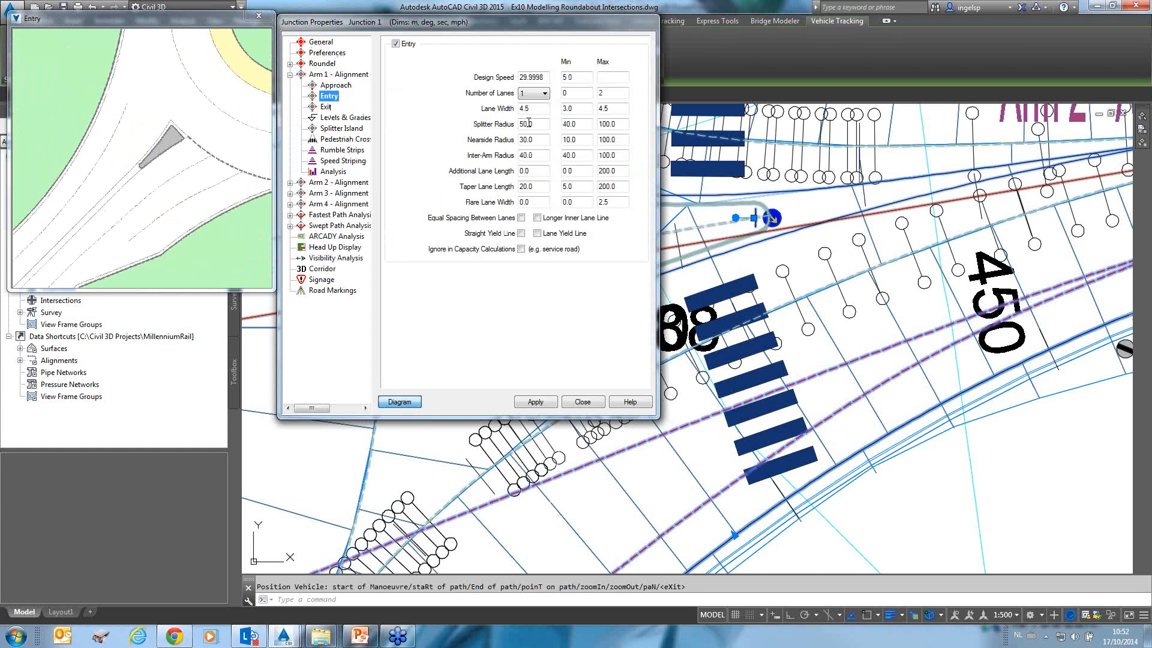
pyautogui.click(531, 110)
pyautogui.click(542, 139)
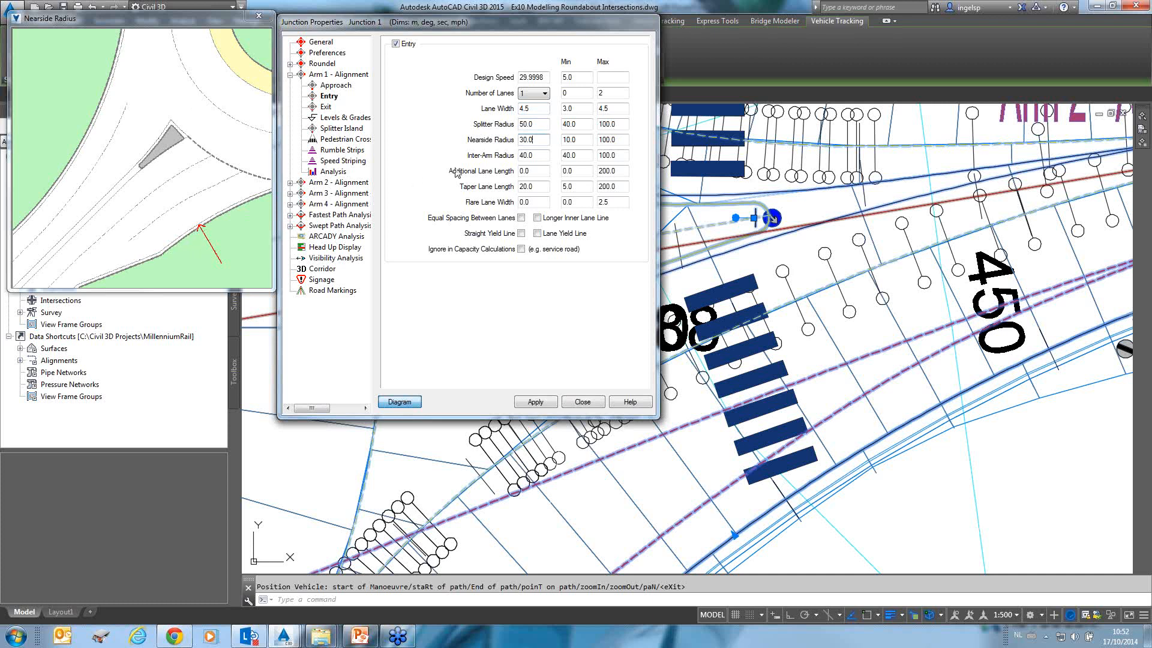
pyautogui.click(538, 154)
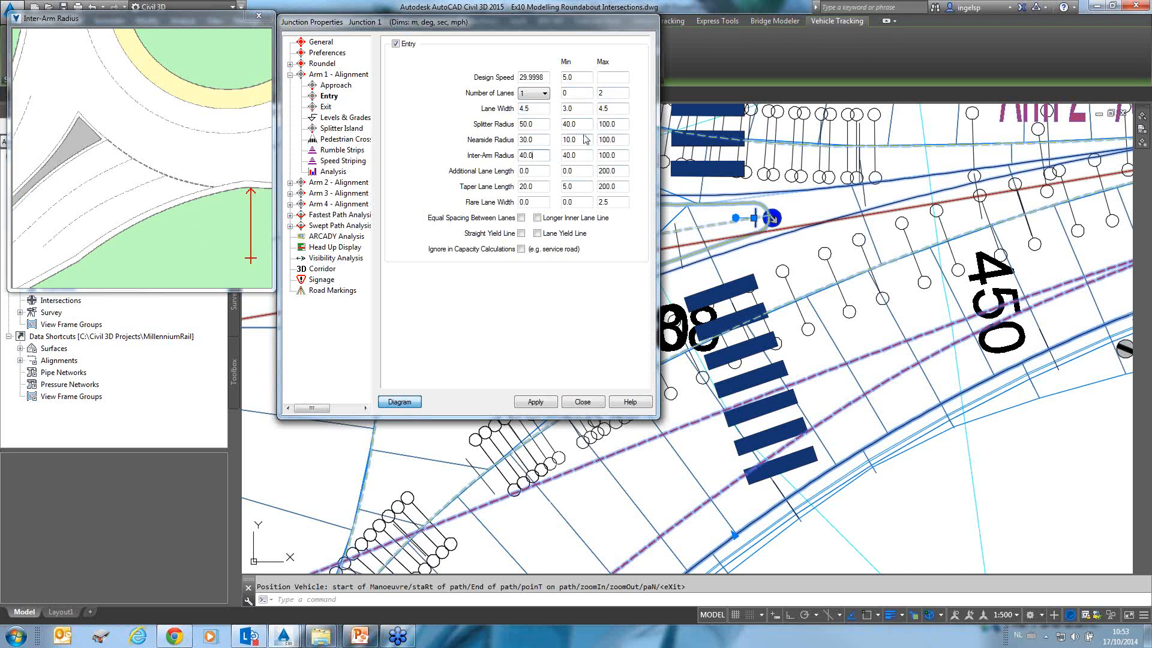
pyautogui.click(343, 139)
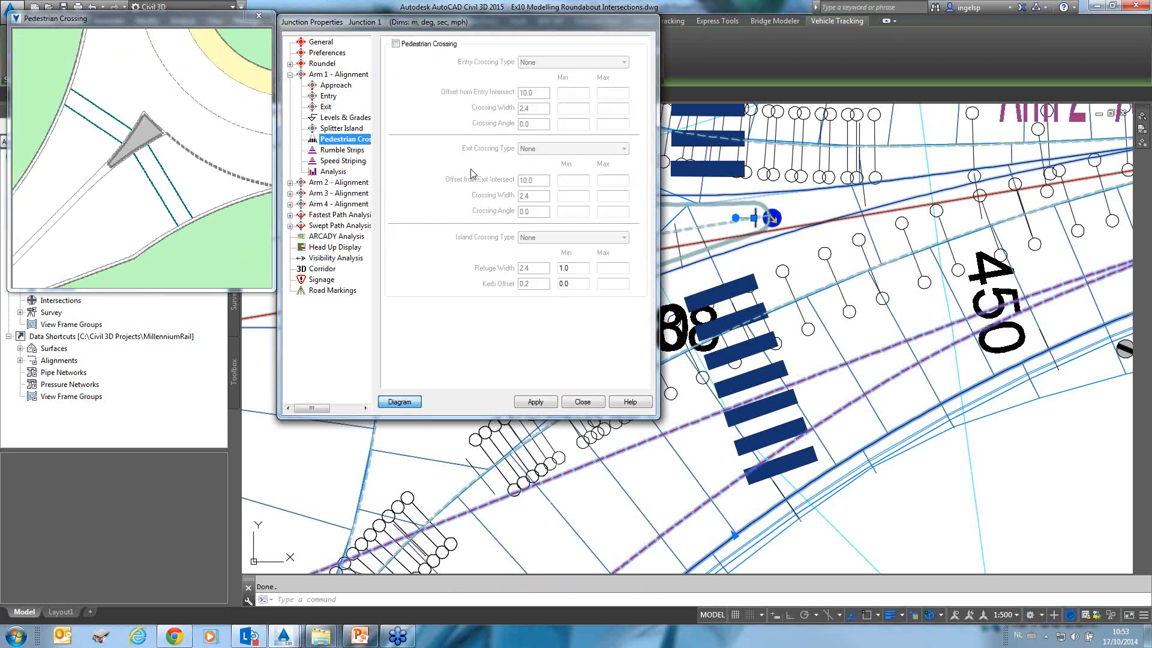
pyautogui.click(350, 151)
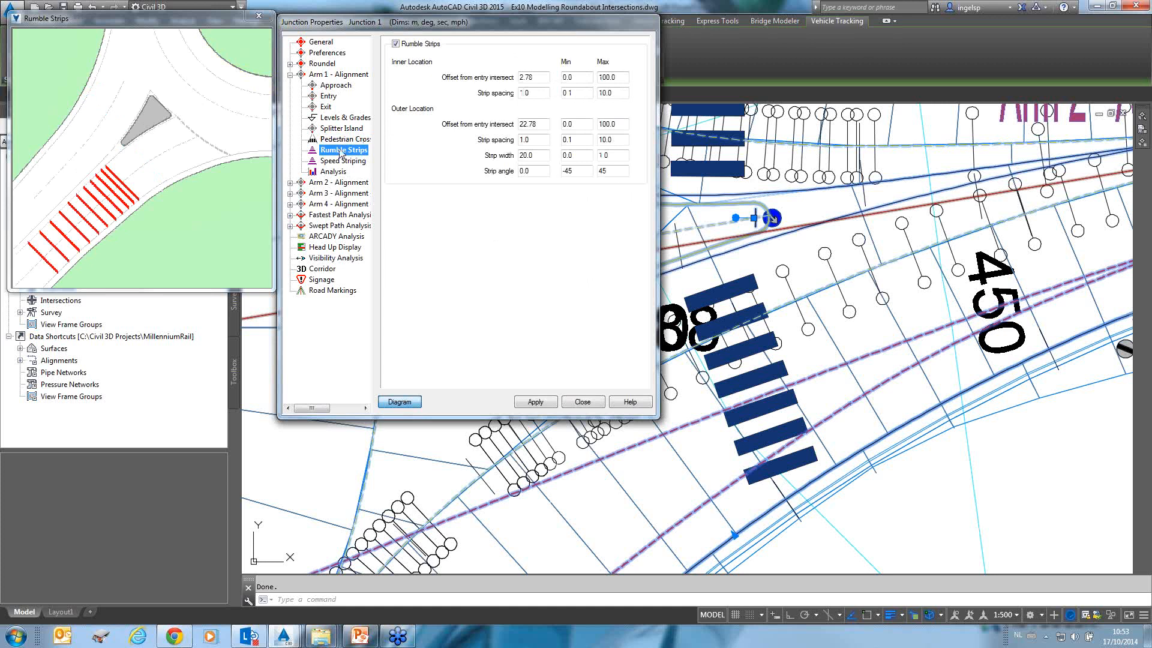
# Set the island crossing type of the Arm 2 pedestrian crossing to Refuge.
pyautogui.click(290, 183)
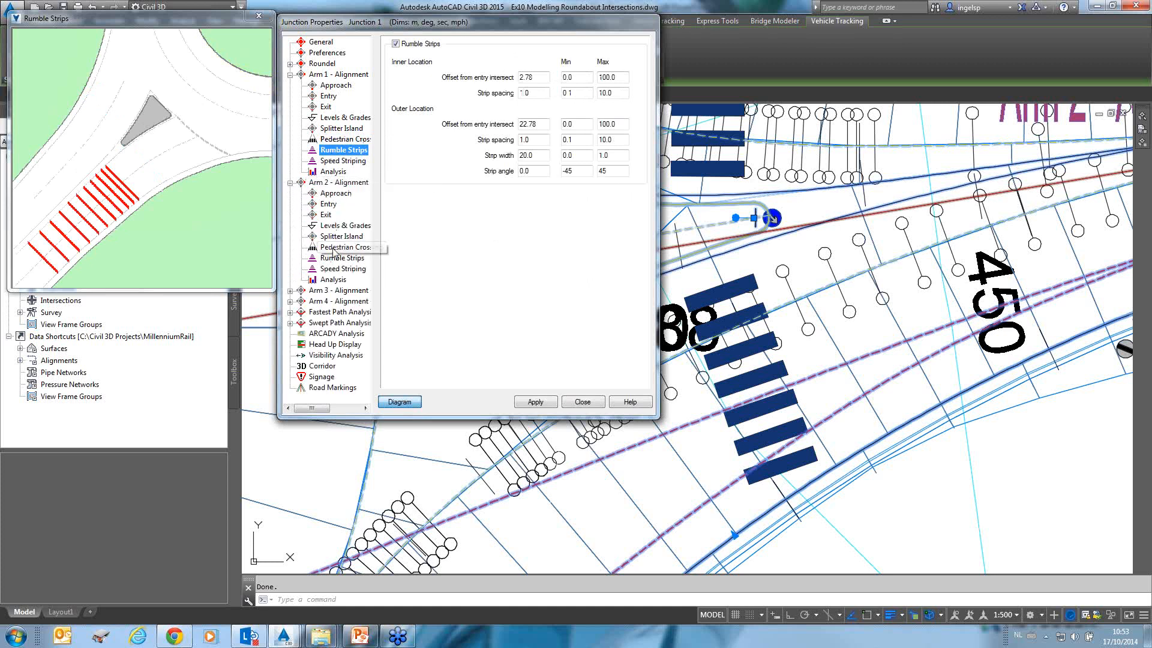
pyautogui.click(335, 249)
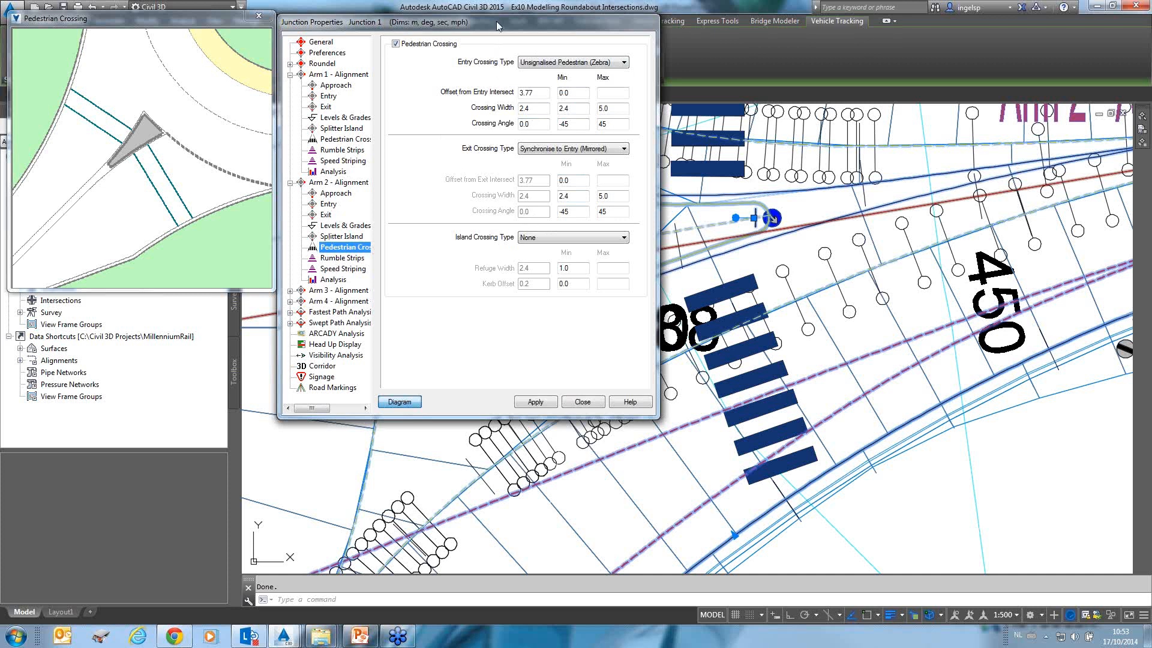
pyautogui.moveTo(494, 21); pyautogui.dragTo(471, 23)
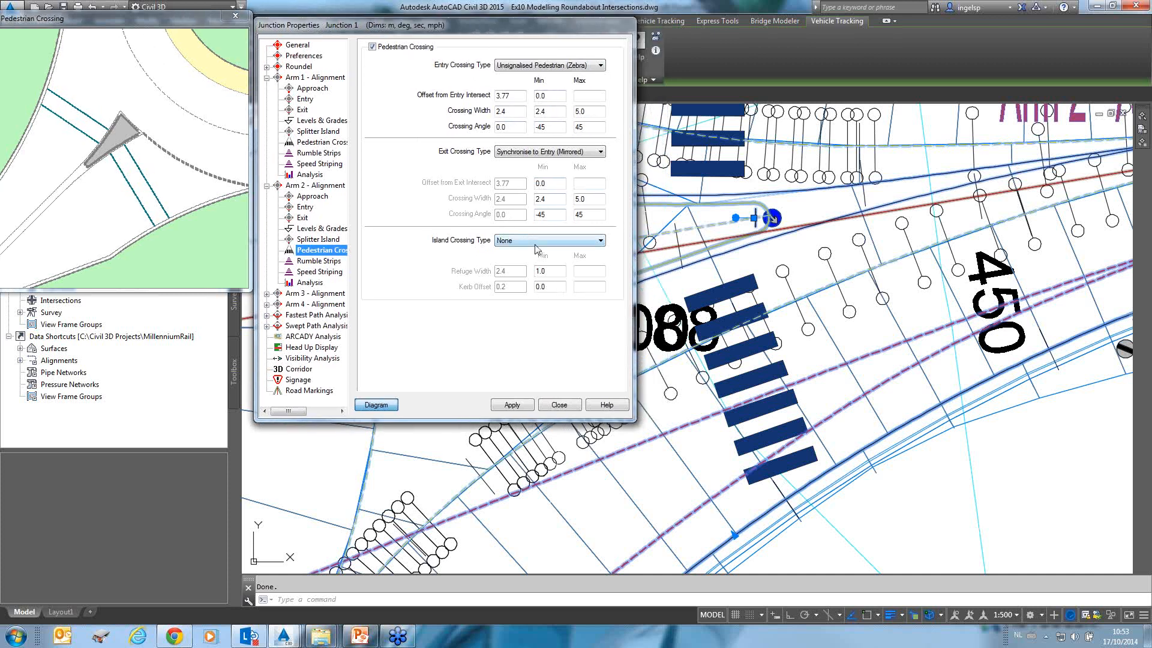
pyautogui.click(600, 240)
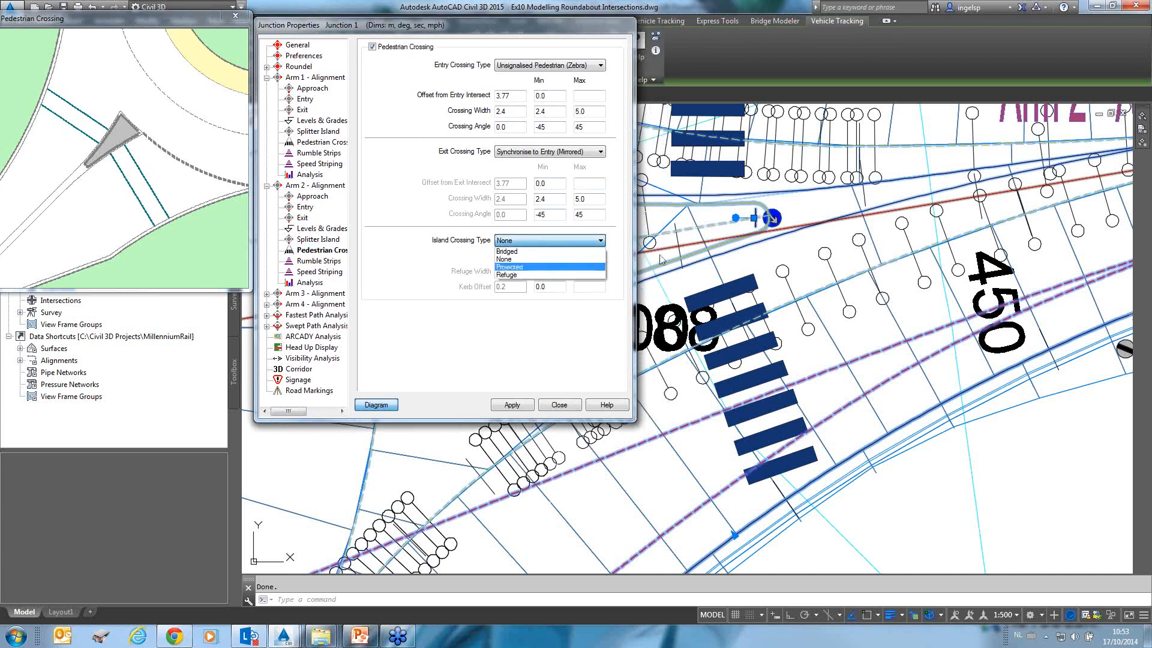
pyautogui.click(515, 277)
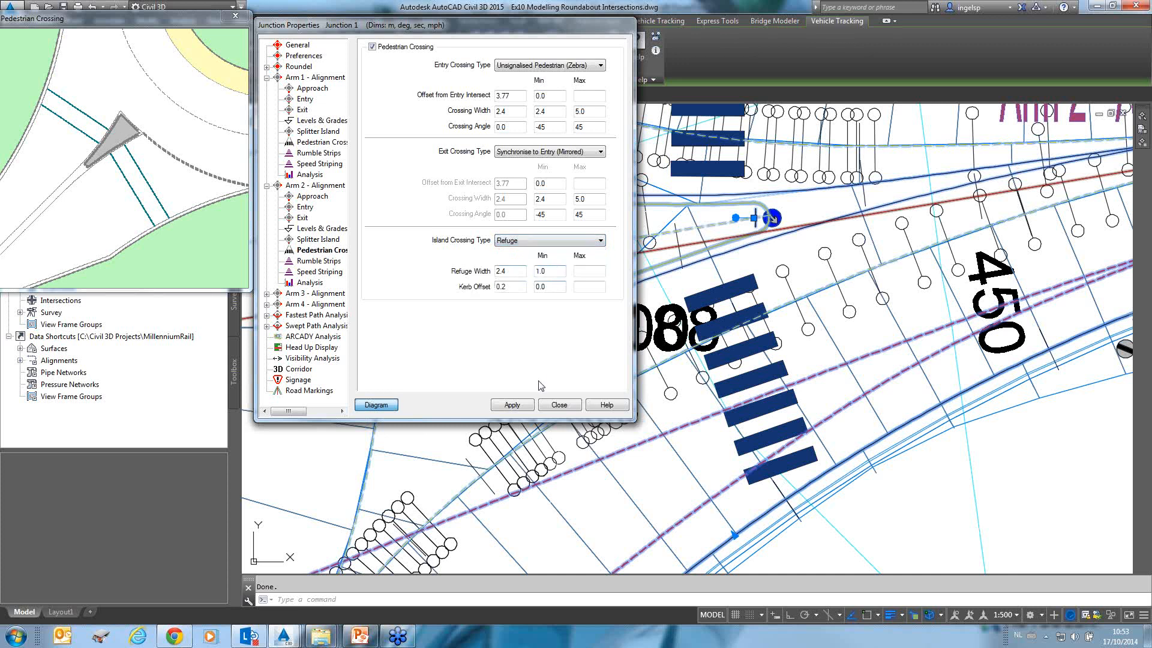
# Apply the Refuge crossing, then switch the Arm 2 island crossing type to None and apply it.
pyautogui.click(512, 405)
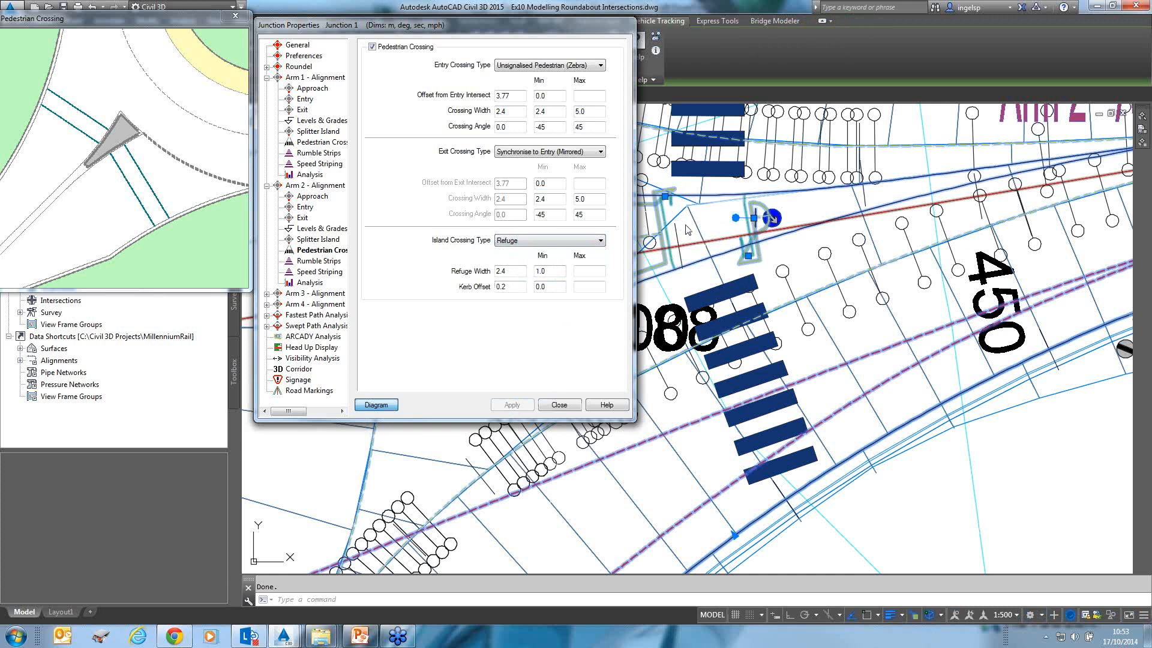
pyautogui.click(525, 241)
pyautogui.click(520, 259)
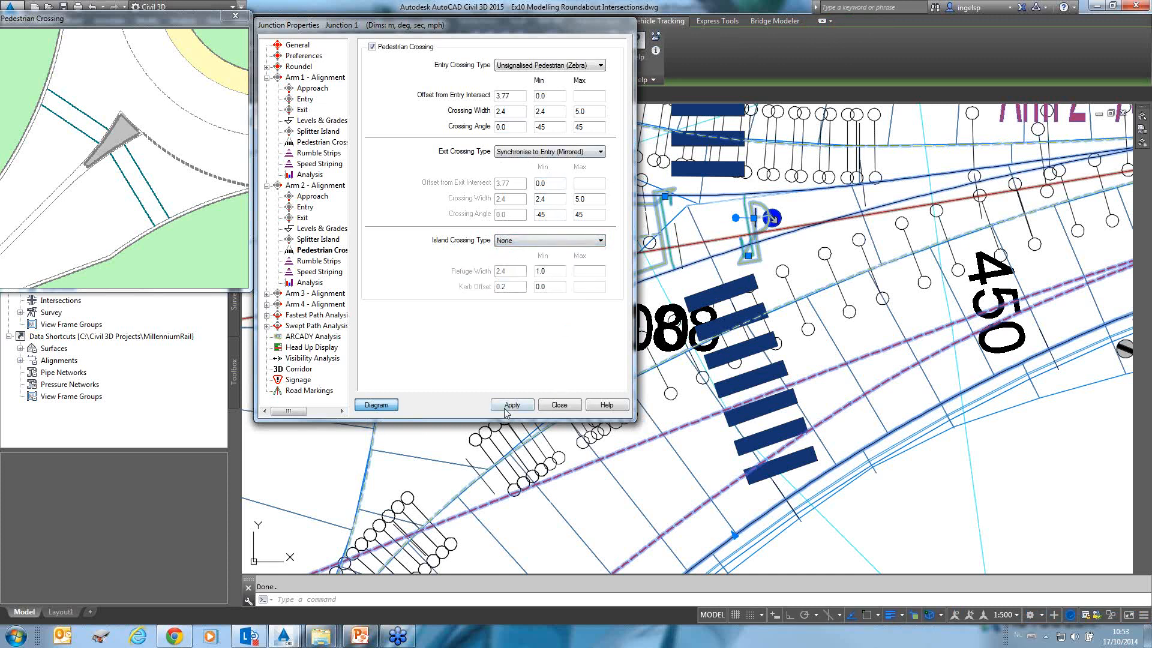
pyautogui.click(512, 405)
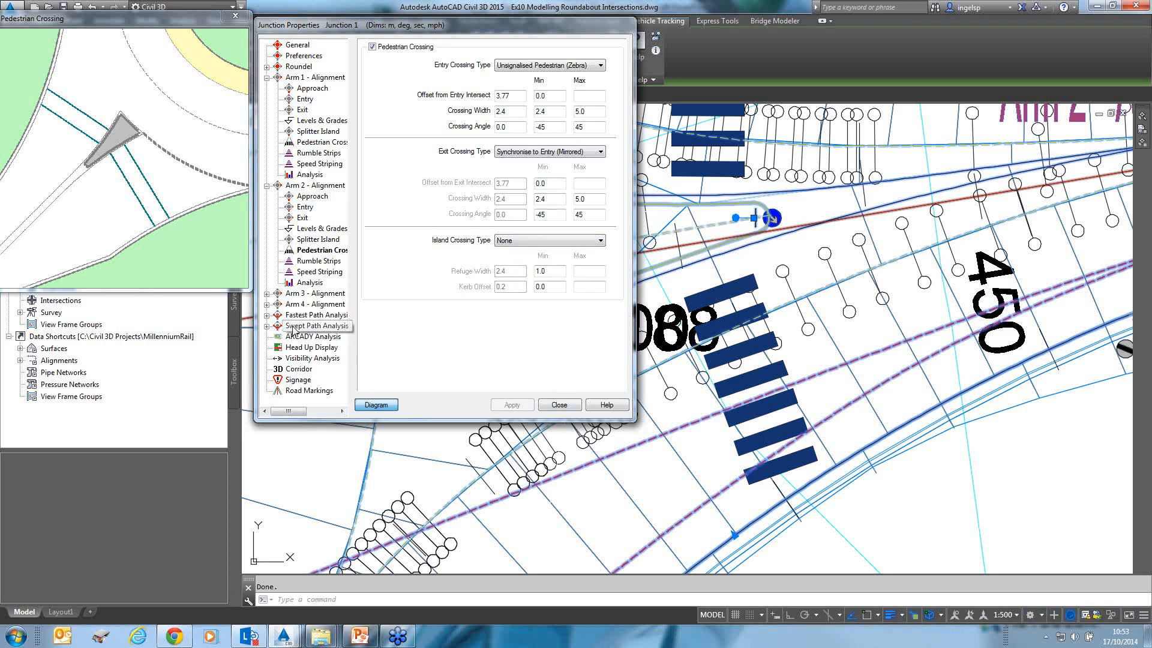
# Review the junction's Corridor and Signage settings, then close the Junction Properties dialog.
pyautogui.click(299, 368)
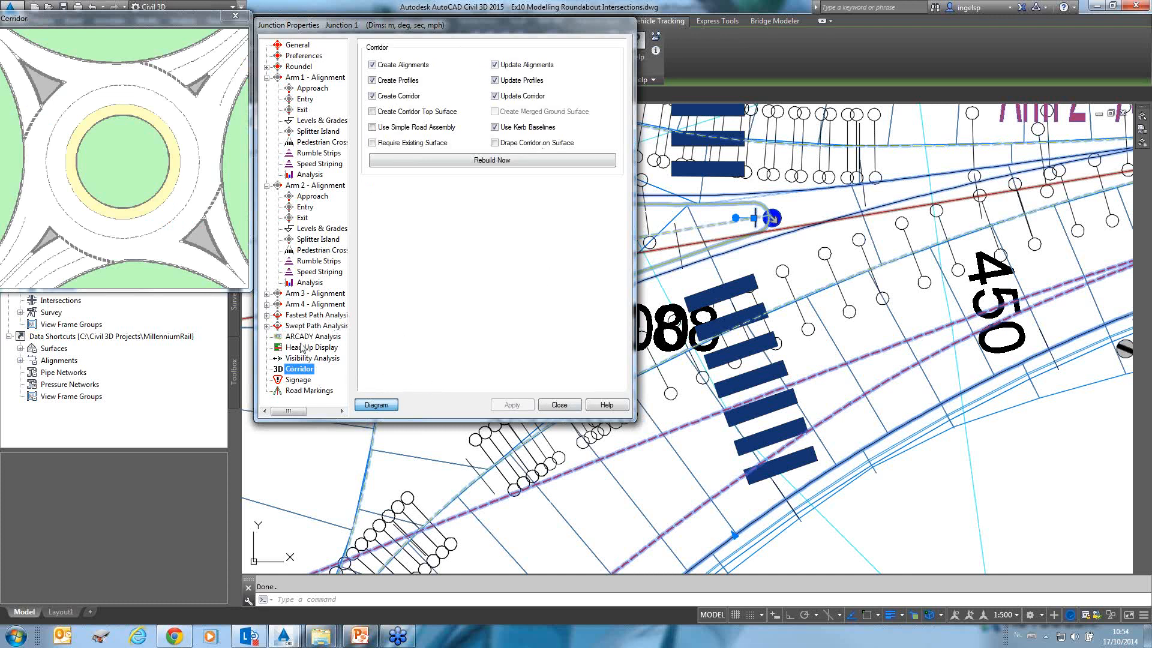
pyautogui.click(299, 380)
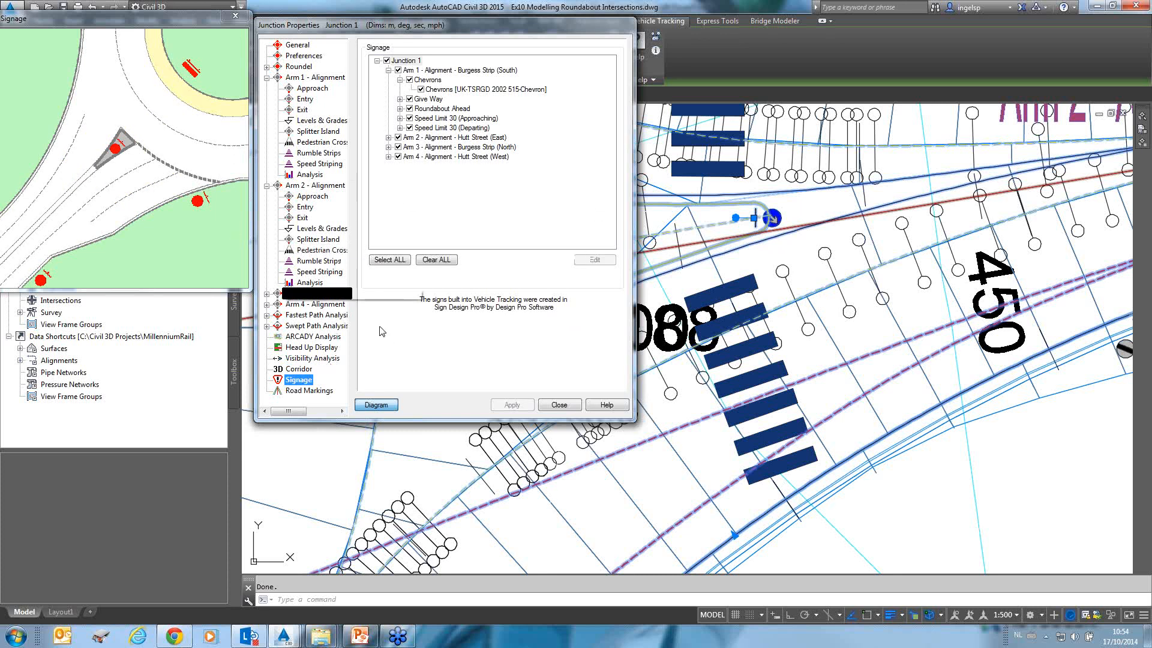
pyautogui.click(564, 407)
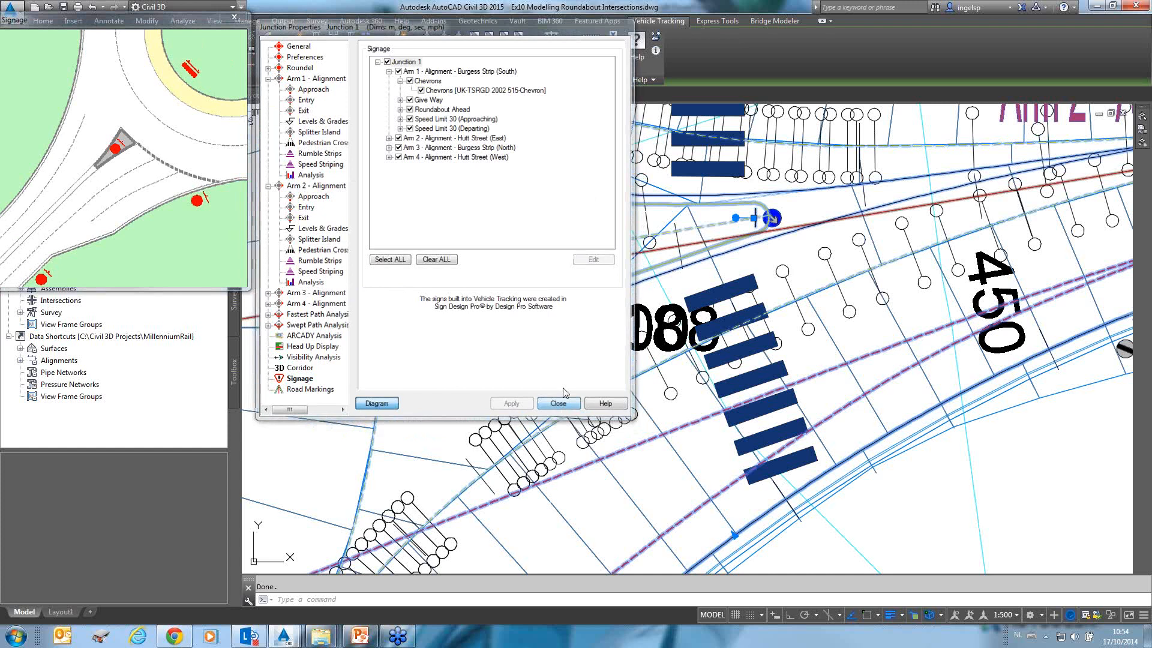
# View the roundabout corridor in 3D in the Object Viewer, then close the viewer.
pyautogui.scroll(-4, 585, 330)
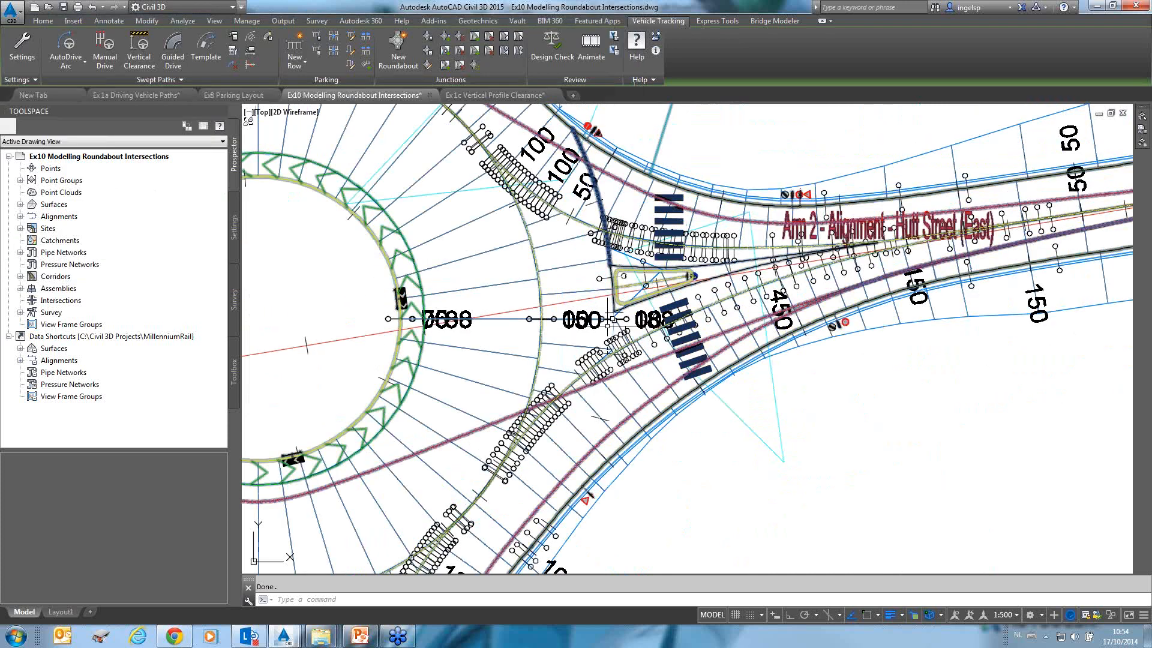
pyautogui.moveTo(580, 335); pyautogui.dragTo(793, 283, button='middle')
pyautogui.click(685, 324)
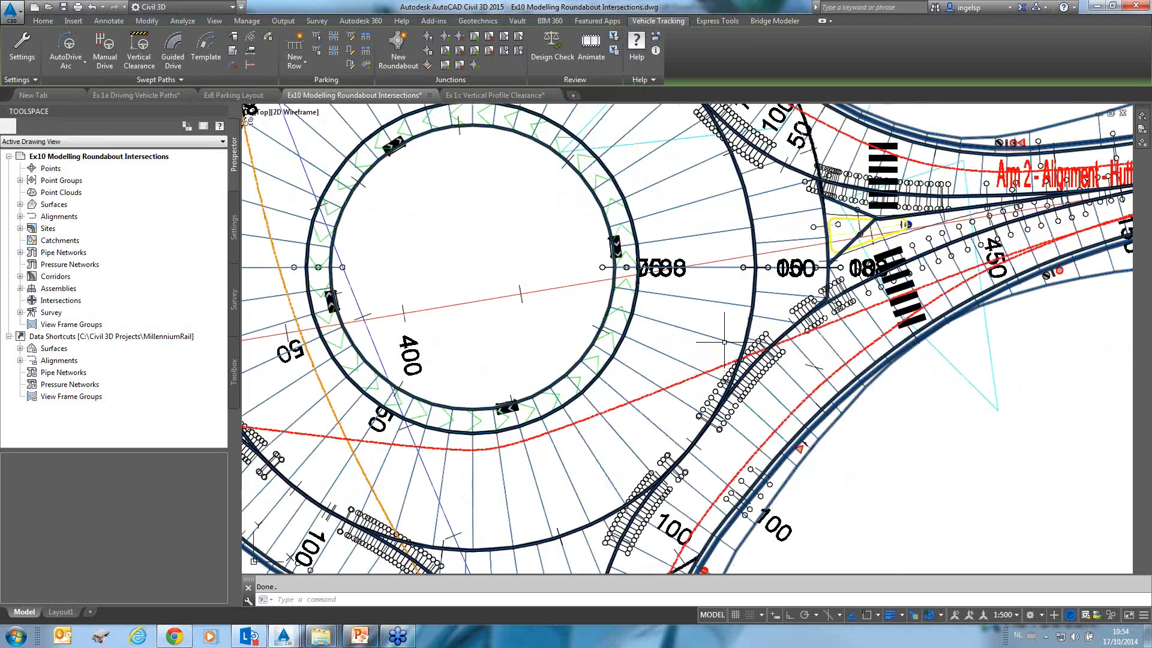
pyautogui.rightClick(685, 323)
pyautogui.click(754, 569)
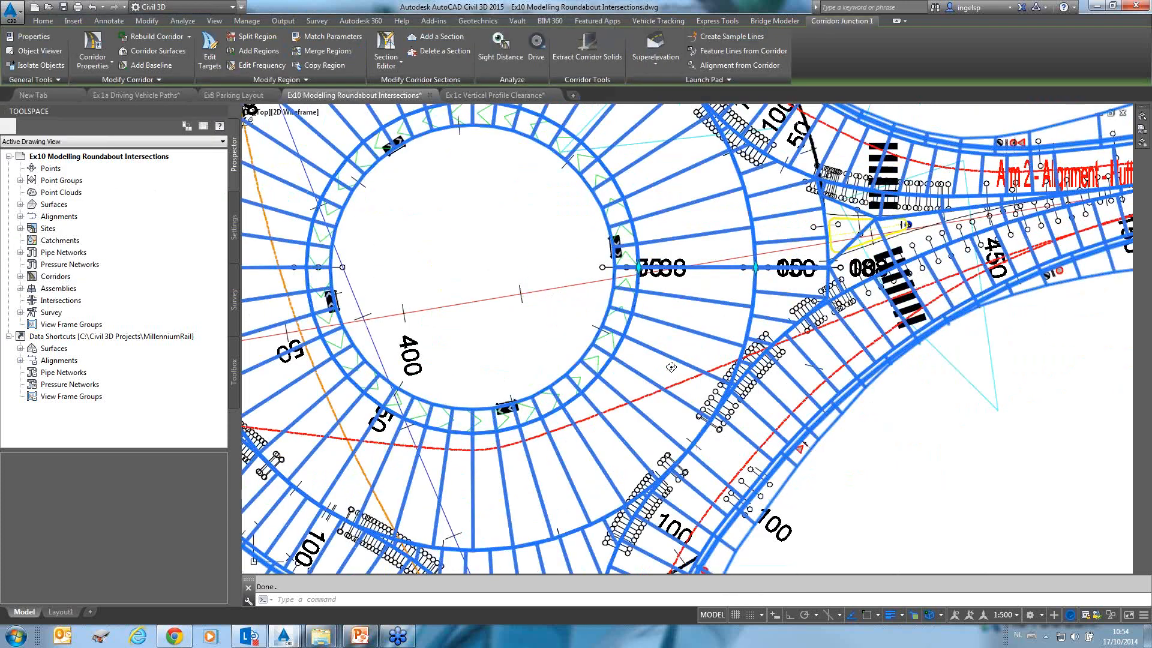
pyautogui.moveTo(671, 367); pyautogui.dragTo(612, 229)
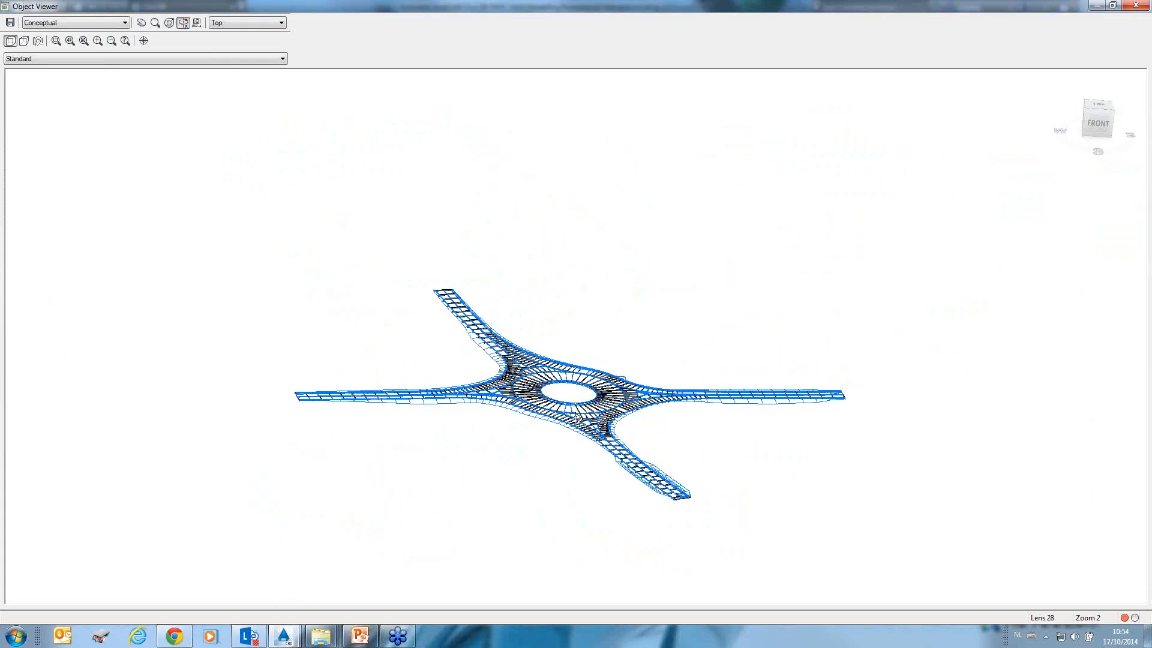
pyautogui.scroll(2, 577, 417)
pyautogui.scroll(1, 574, 446)
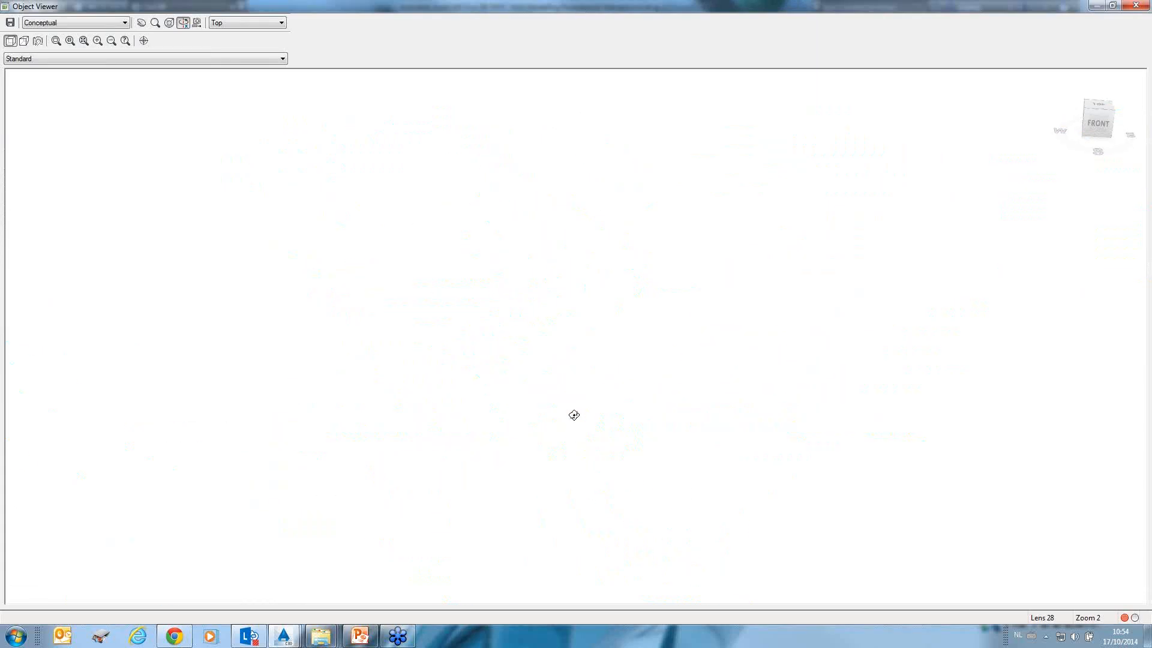
pyautogui.scroll(-1, 570, 405)
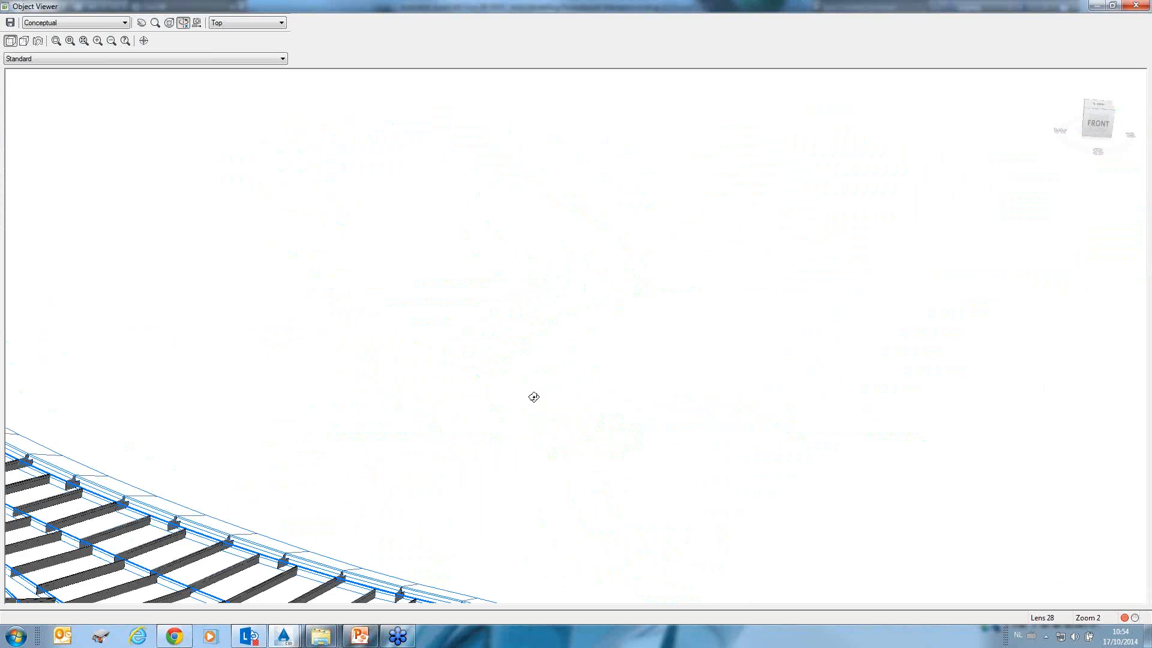
pyautogui.scroll(-3, 563, 363)
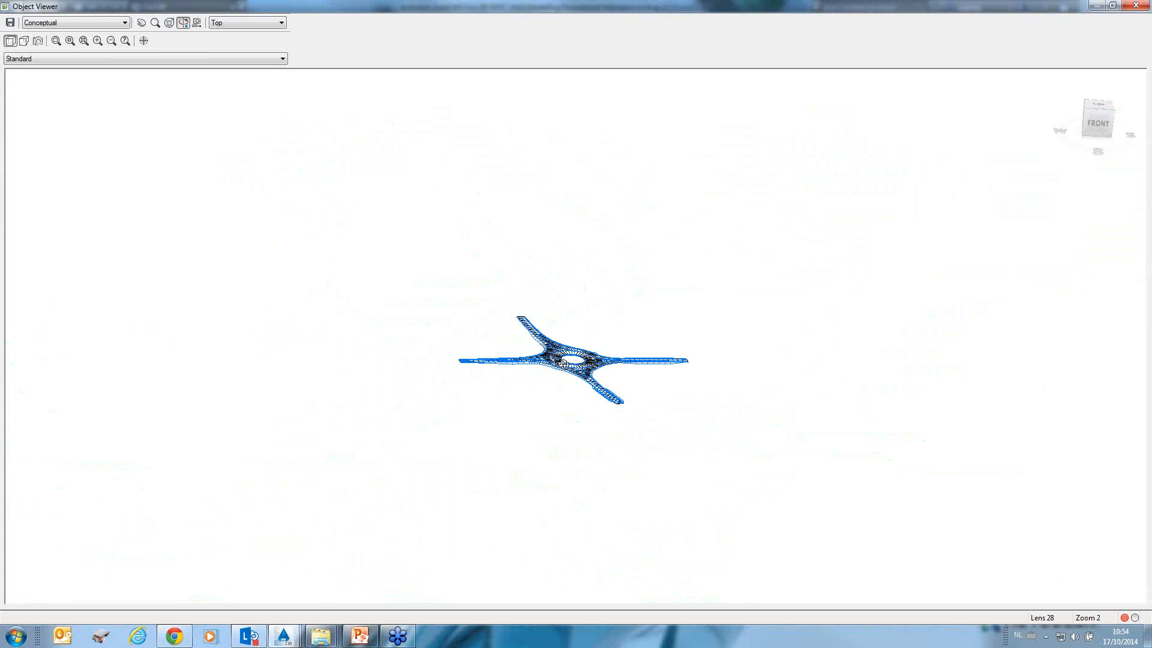
pyautogui.scroll(3, 562, 363)
pyautogui.press('Escape')
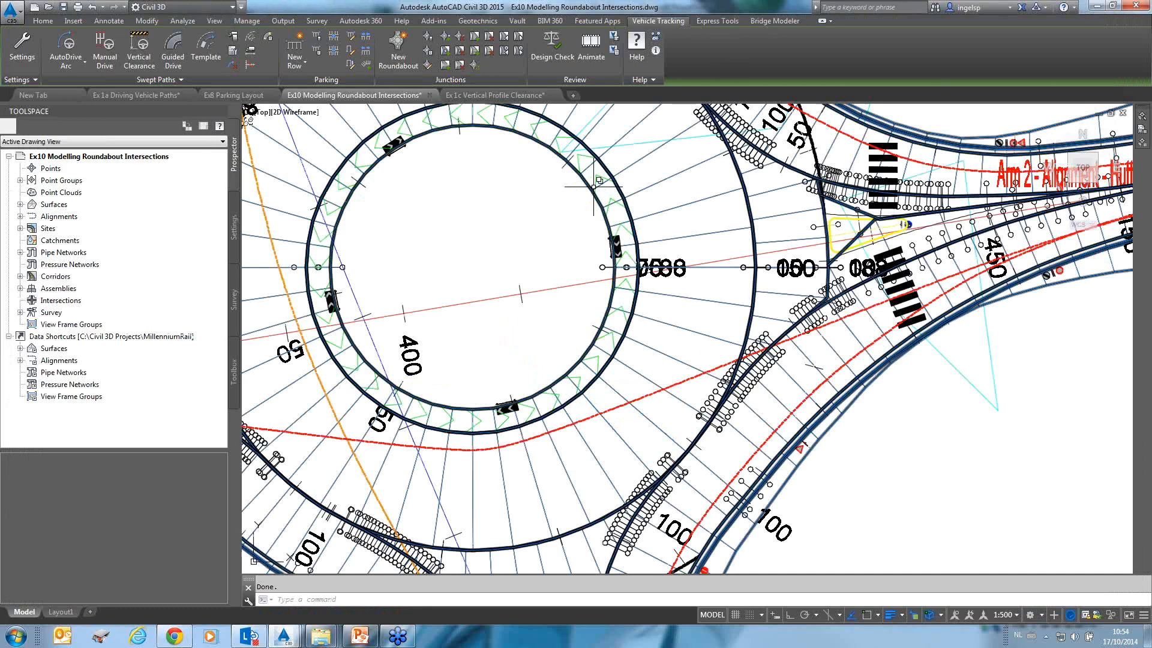
# Select the Vehicle Tracking junction object and inspect its grips and analysis tables around the roundabout.
pyautogui.click(592, 189)
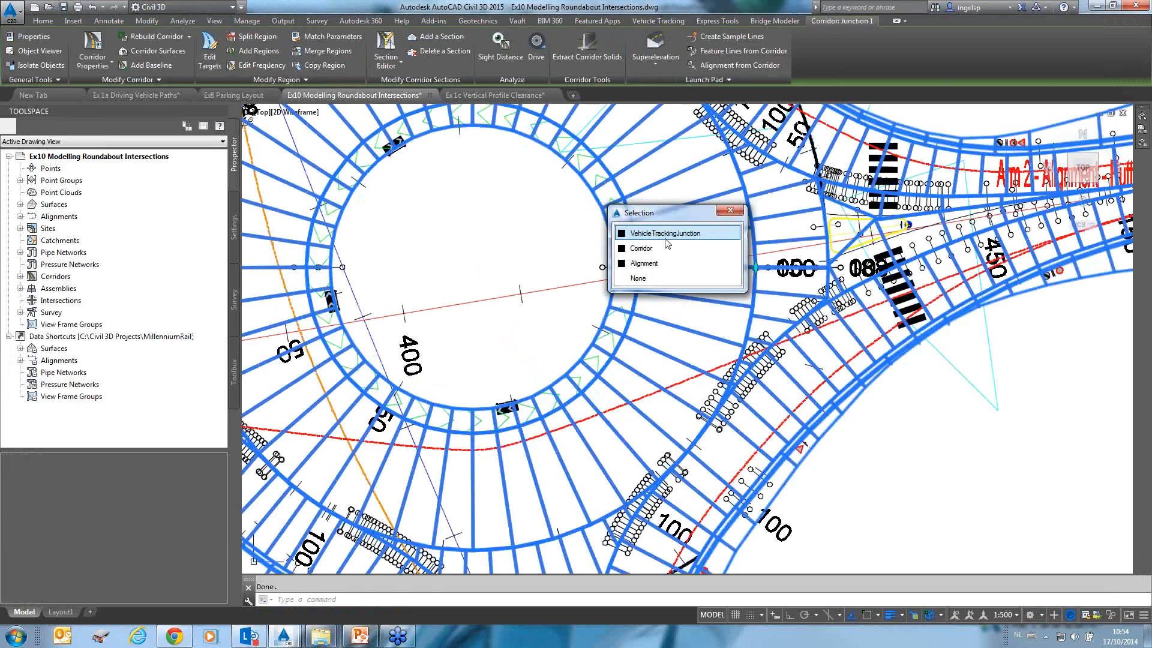
pyautogui.click(667, 234)
pyautogui.scroll(-2, 580, 326)
pyautogui.scroll(-4, 580, 326)
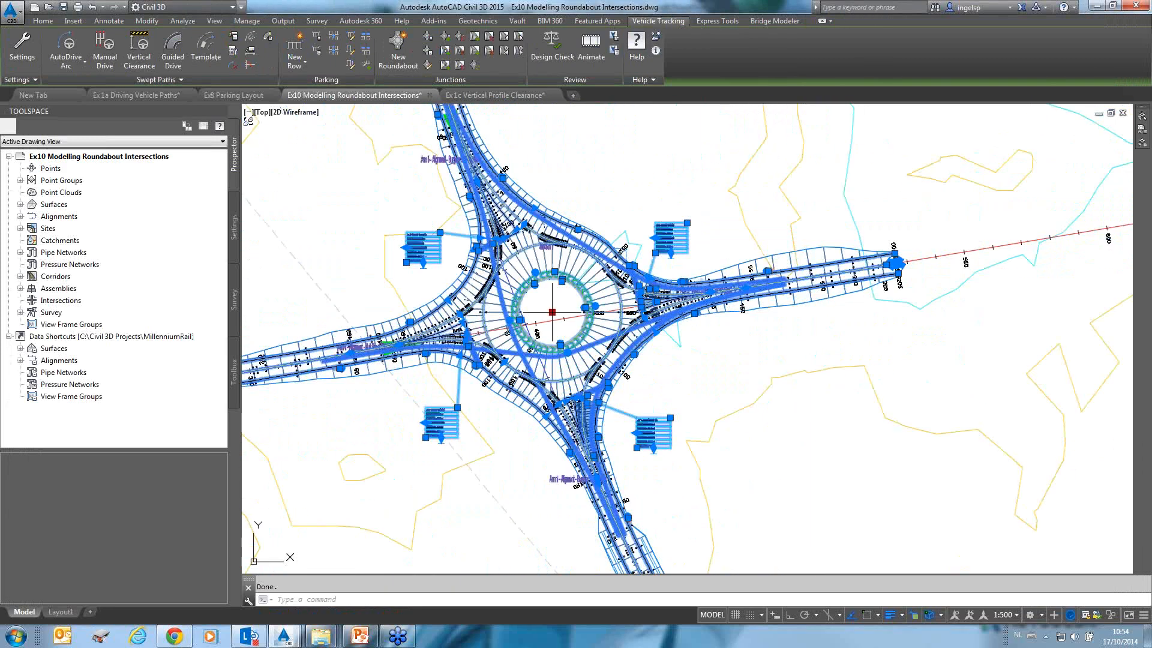
pyautogui.scroll(2, 563, 270)
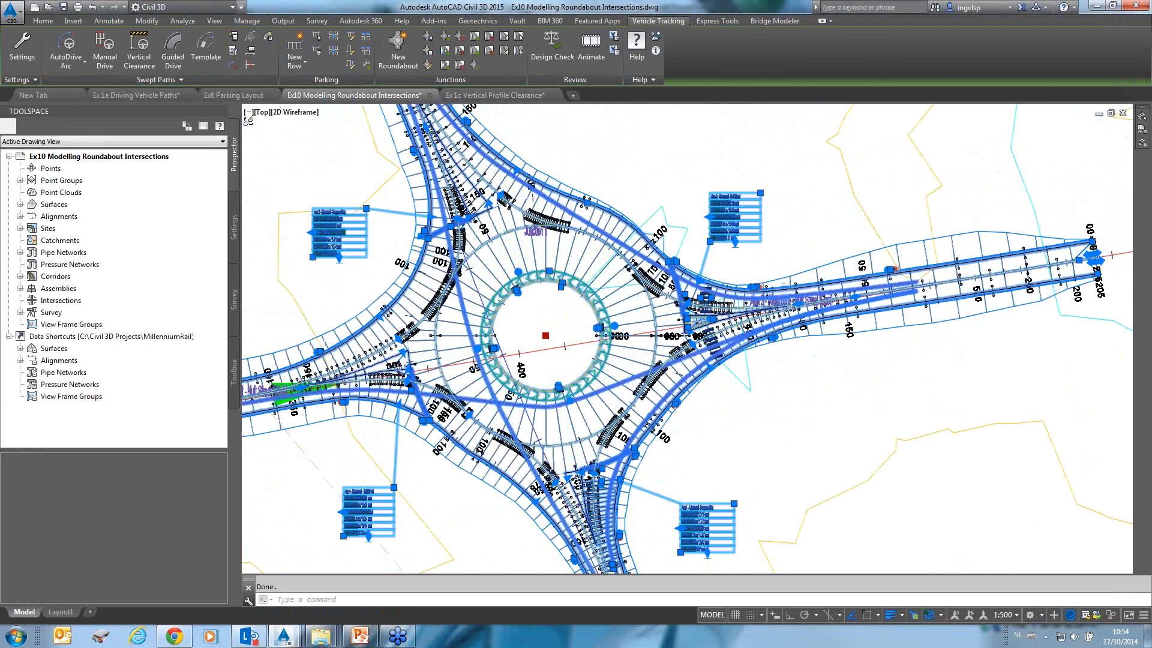
pyautogui.scroll(4, 562, 276)
pyautogui.scroll(-2, 562, 276)
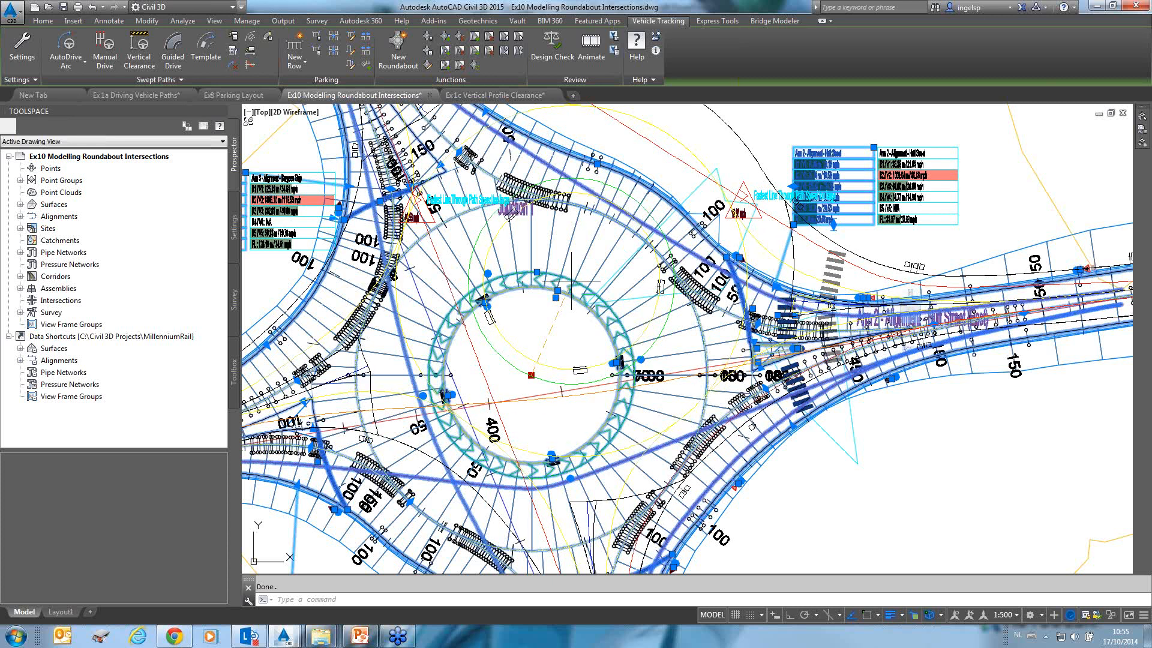
pyautogui.press('Escape')
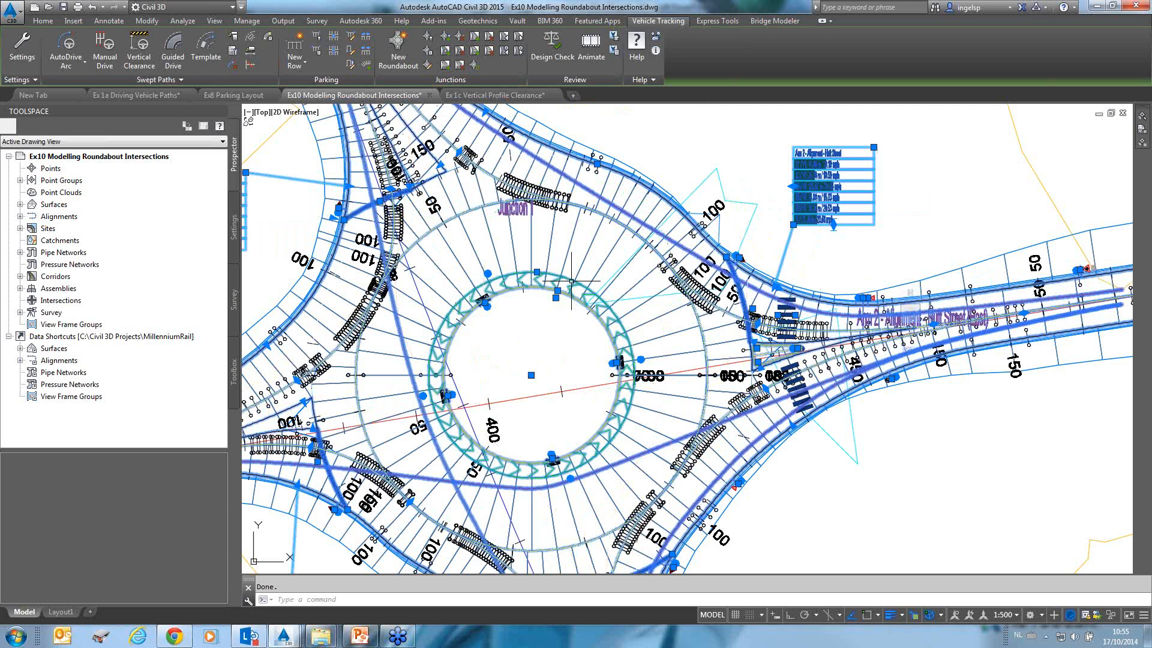
# Zoom in to read the Arm 2 Hutt Street fastest path speed table, then zoom out to the whole junction.
pyautogui.scroll(5, 840, 169)
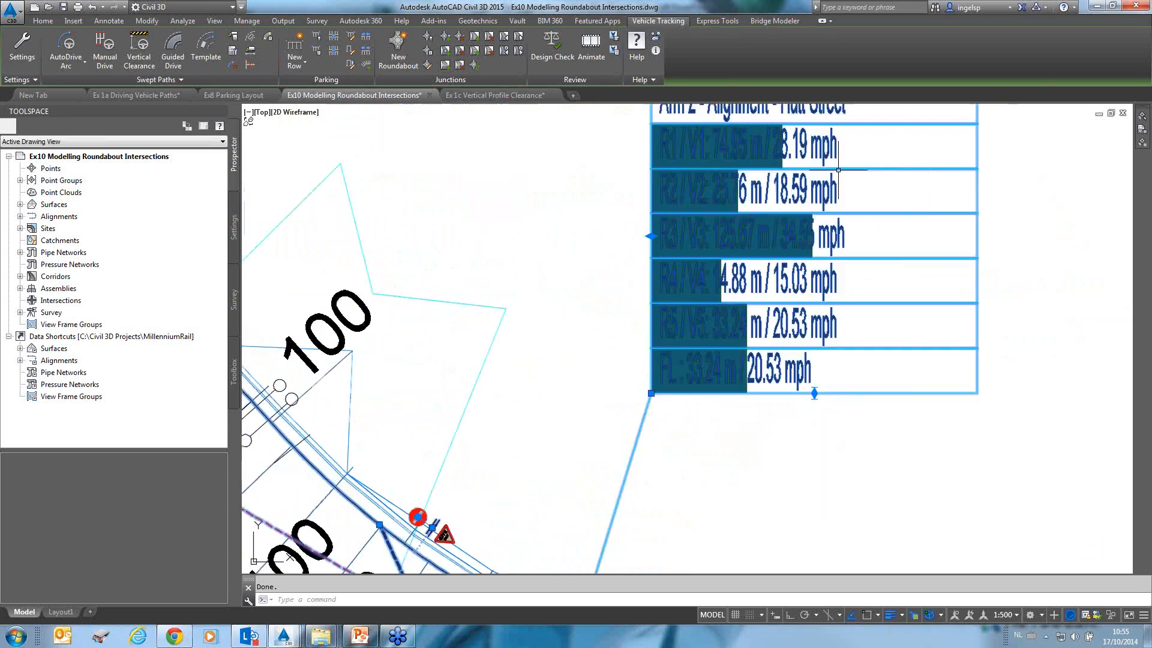
pyautogui.press('Escape')
pyautogui.moveTo(793, 250); pyautogui.dragTo(682, 308, button='middle')
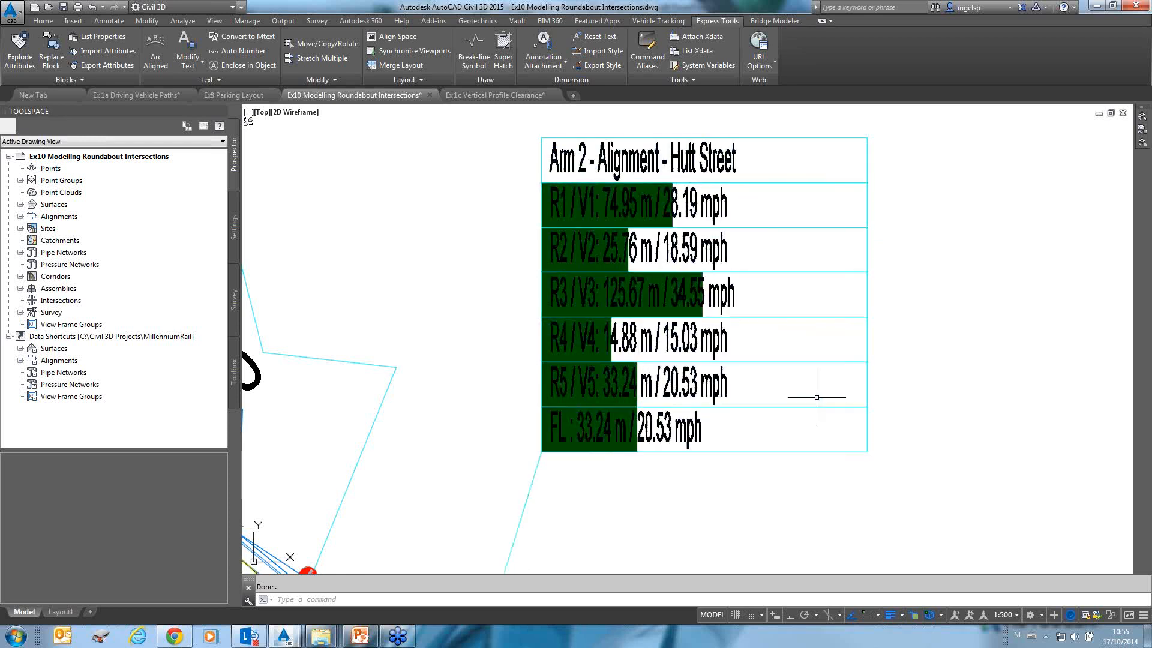
pyautogui.scroll(-8, 817, 397)
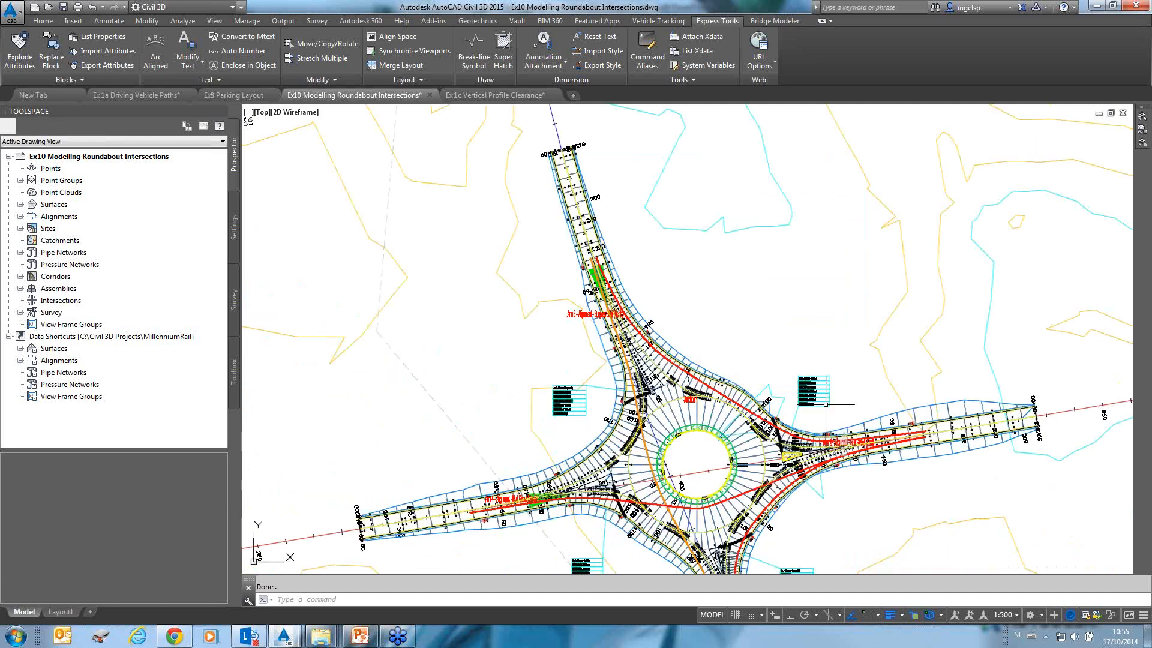
pyautogui.scroll(-2, 826, 405)
pyautogui.moveTo(766, 391)
pyautogui.mouseDown(button='middle')
pyautogui.moveTo(678, 345)
pyautogui.moveTo(585, 222)
pyautogui.mouseUp(button='middle')
pyautogui.scroll(-3, 670, 291)
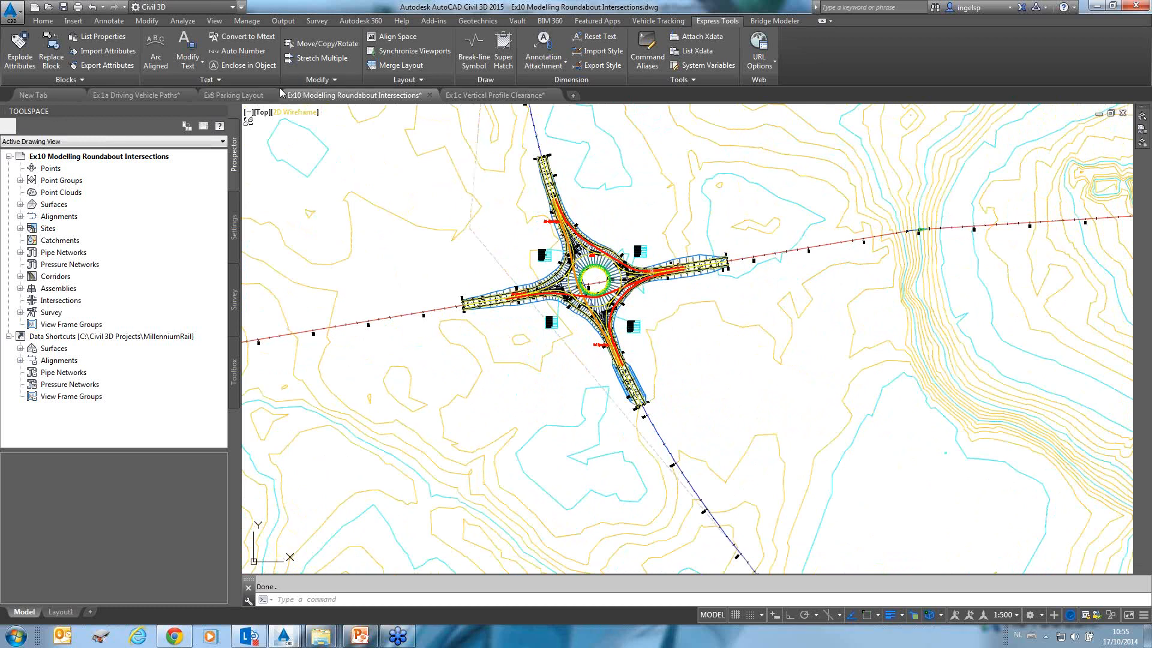
# Switch to the Ex8 Parking Layout drawing and show the Vehicle Tracking tools.
pyautogui.moveTo(246, 100)
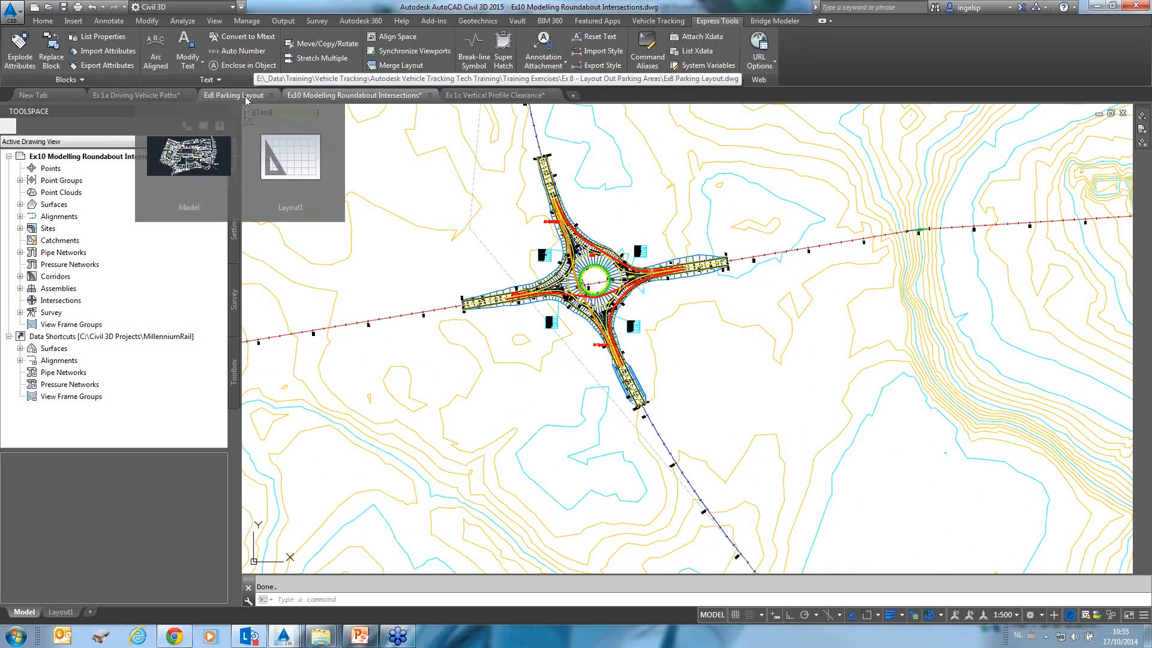
pyautogui.click(234, 96)
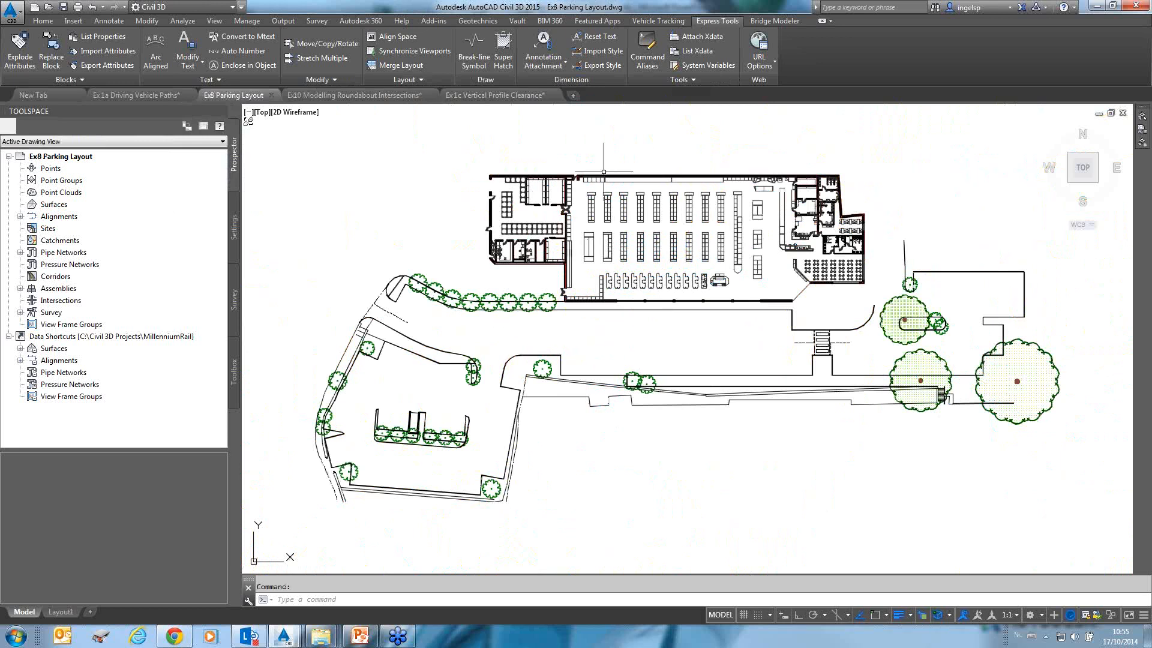
pyautogui.click(658, 21)
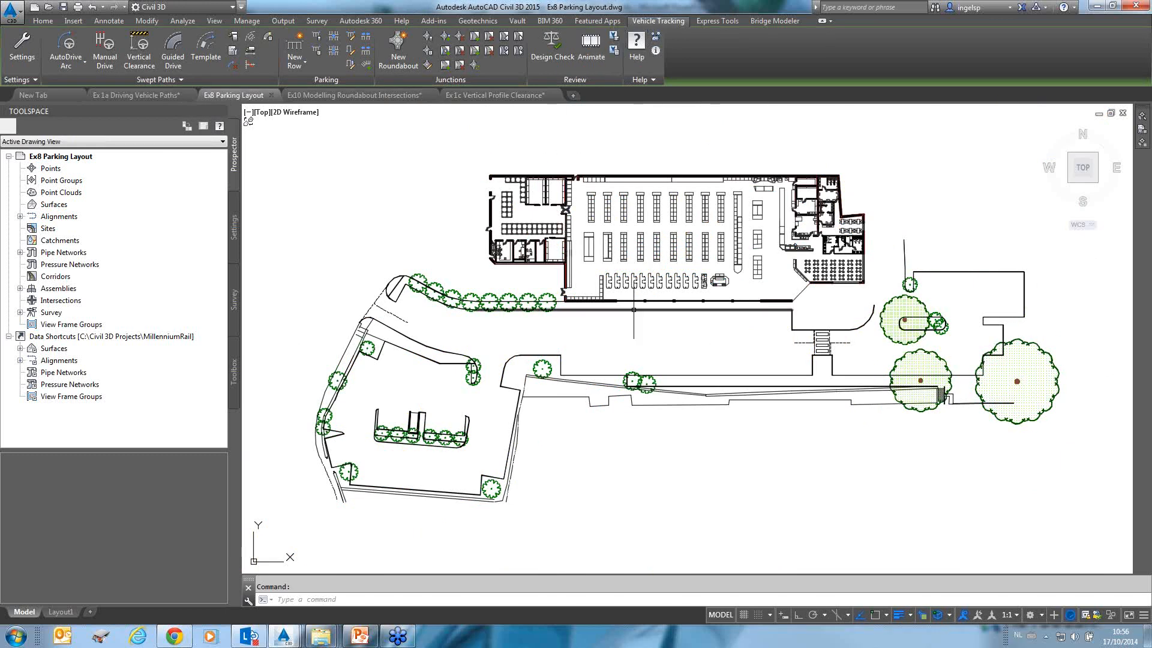
pyautogui.moveTo(634, 311); pyautogui.dragTo(557, 261, button='middle')
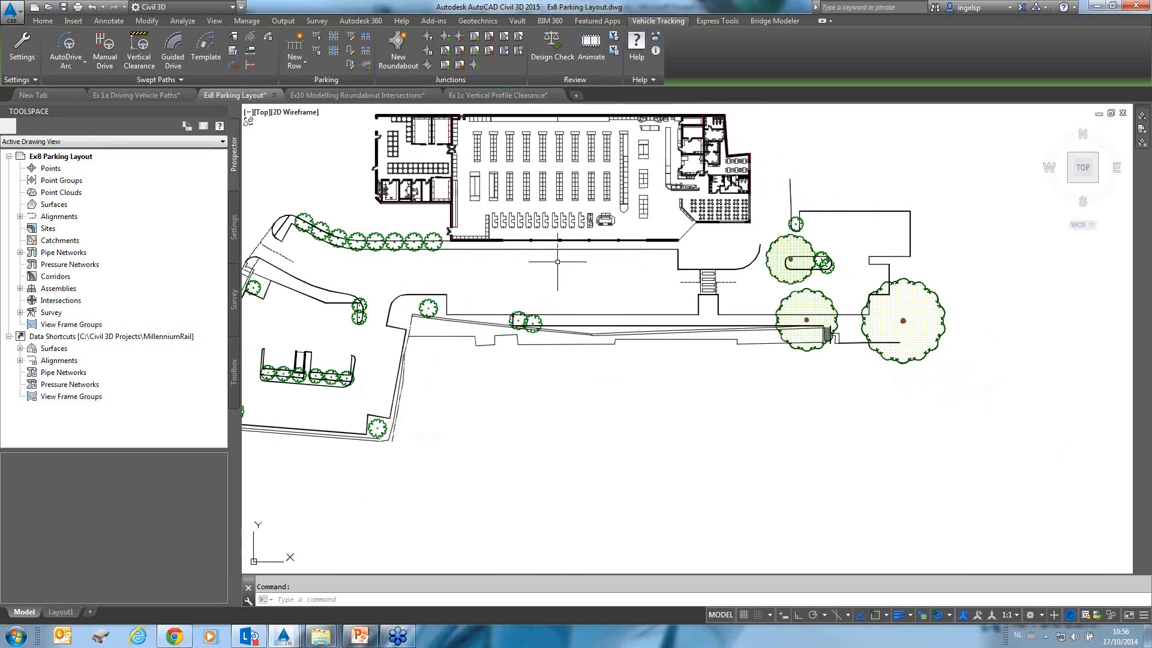
# Start a new parking row using the British Design Bulletin 32 Second Edition standard named Area 1 based on Design Bulletin 32 Second Edition.
pyautogui.click(316, 38)
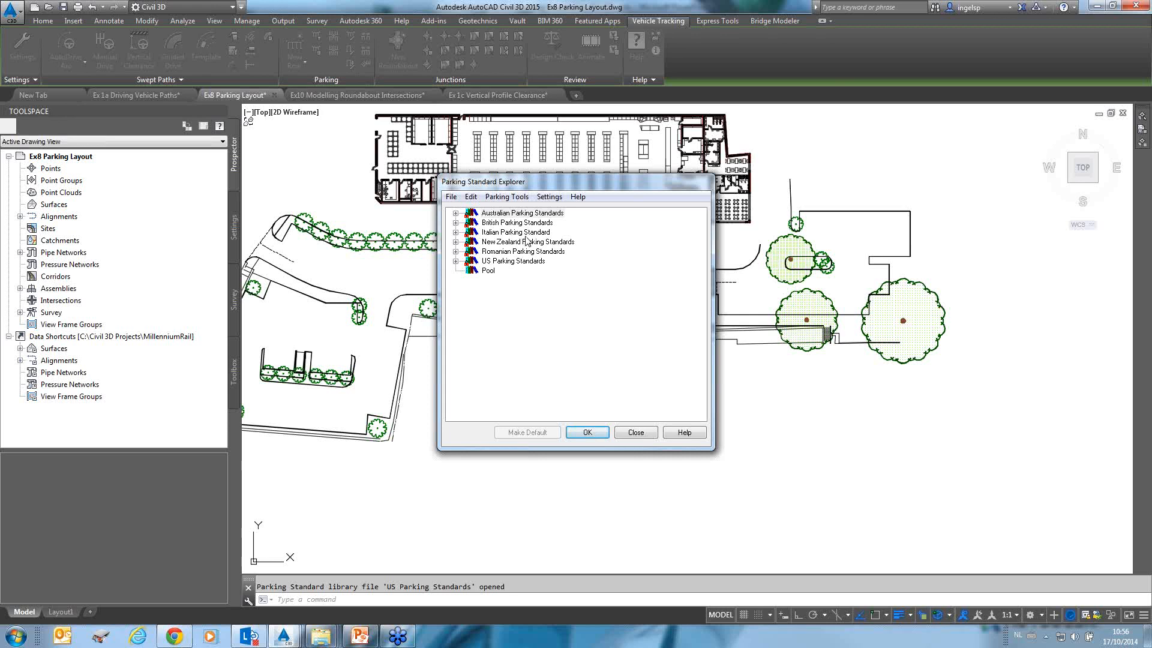
pyautogui.moveTo(568, 183)
pyautogui.mouseDown()
pyautogui.moveTo(885, 182)
pyautogui.moveTo(896, 171)
pyautogui.mouseUp()
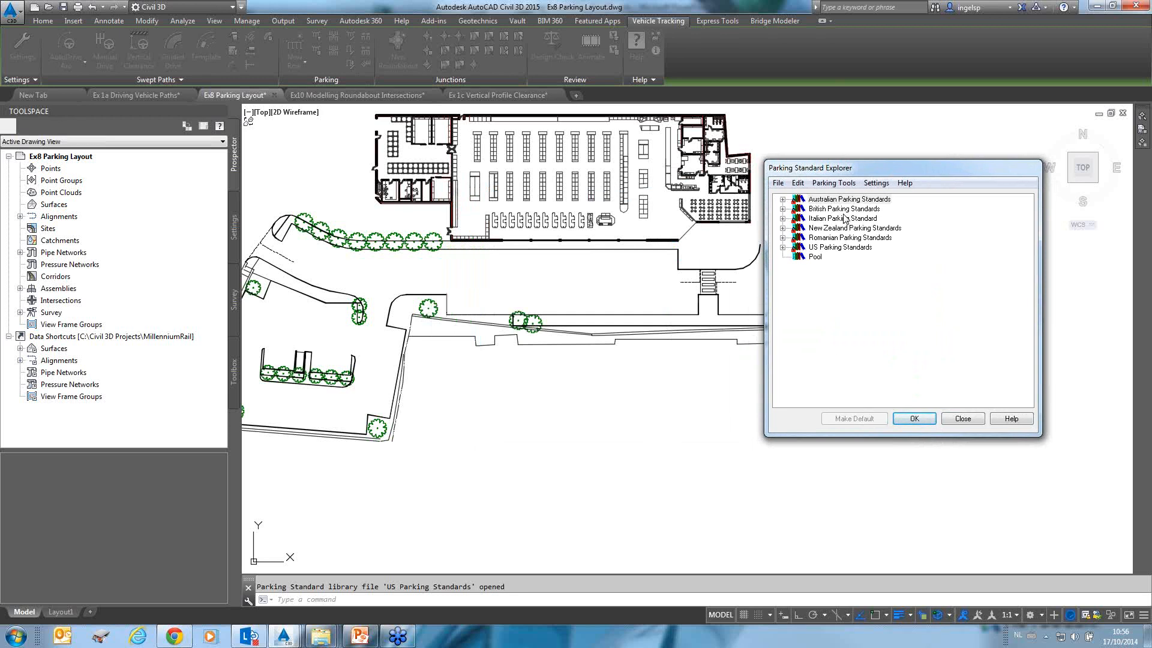
pyautogui.click(782, 208)
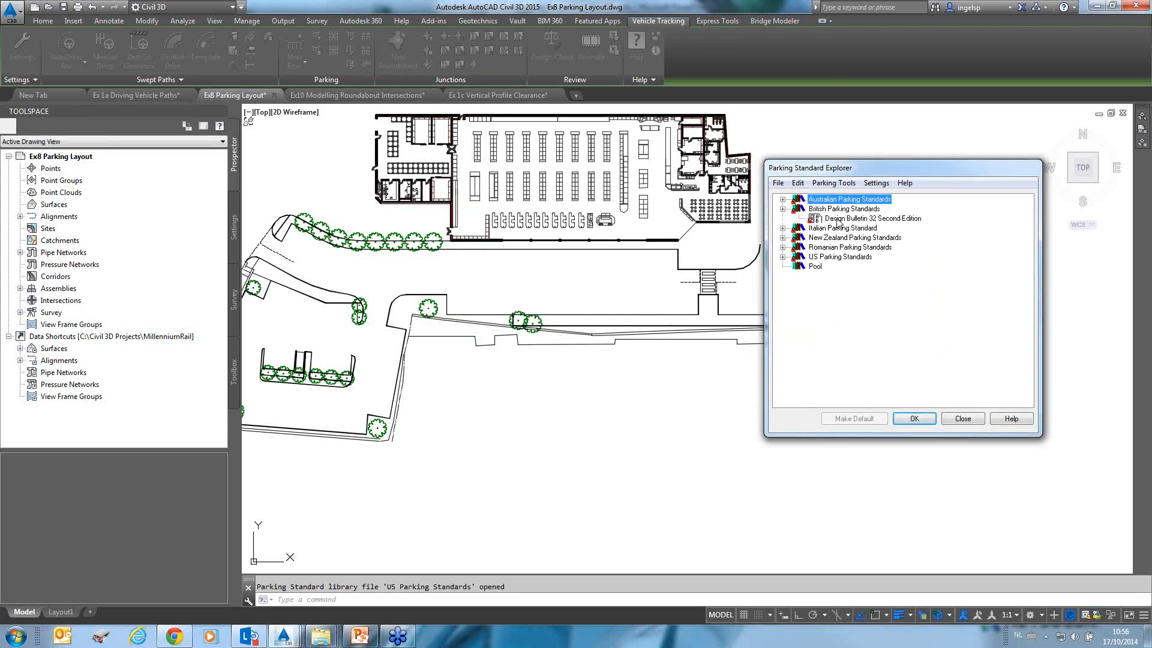
pyautogui.doubleClick(876, 219)
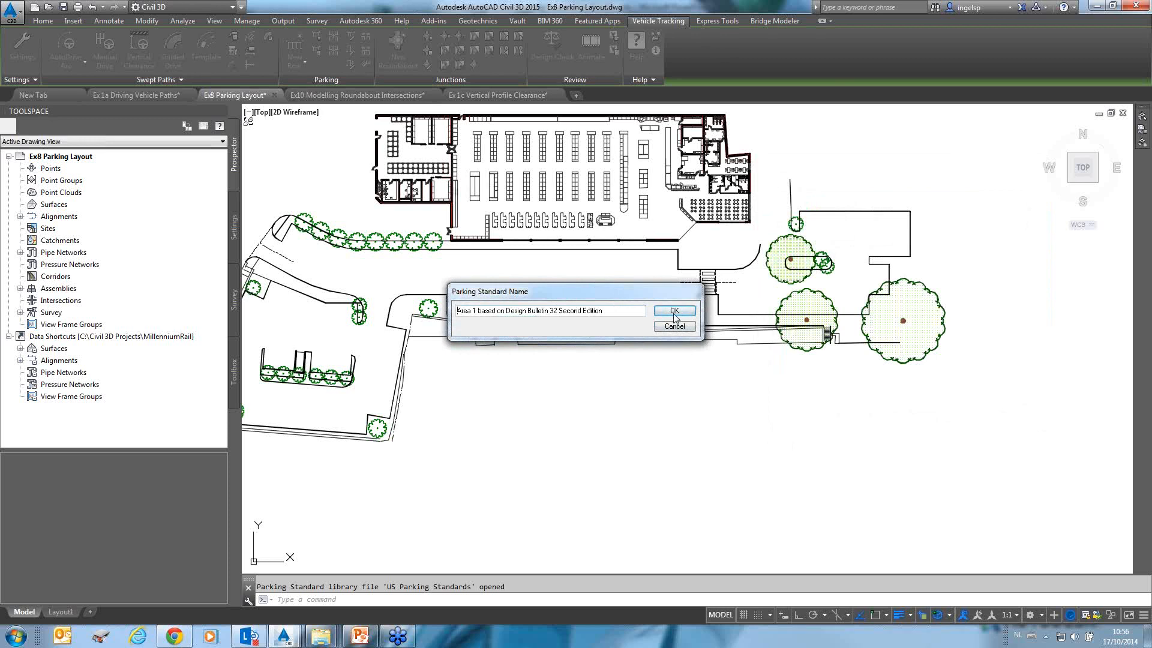
pyautogui.click(673, 310)
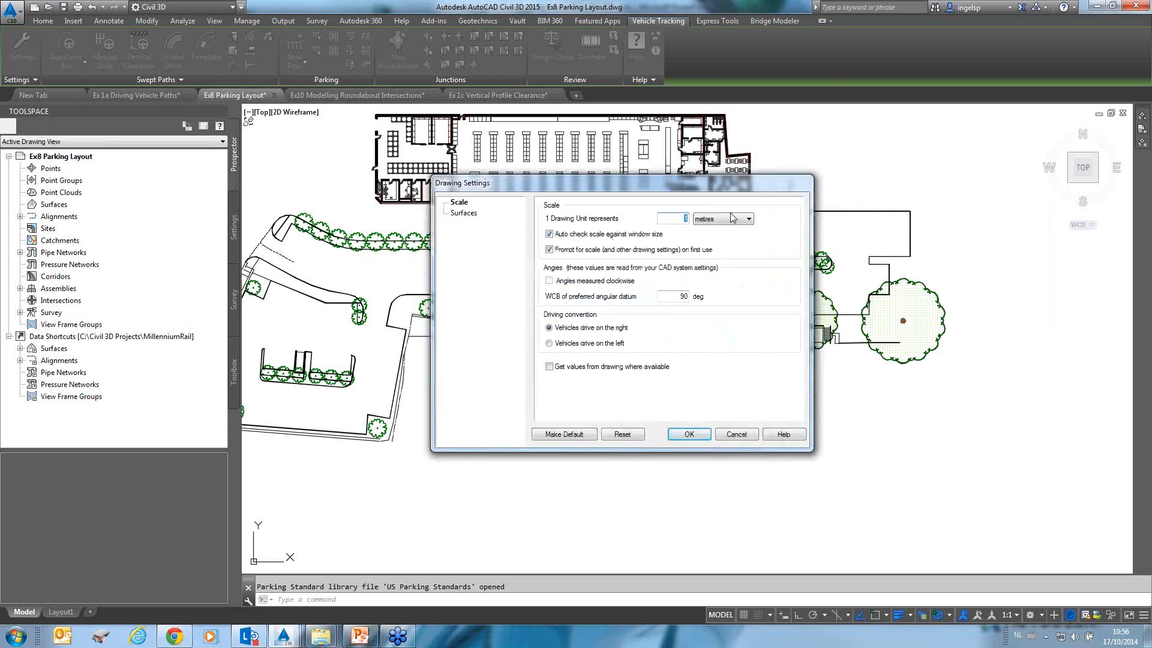
pyautogui.click(688, 435)
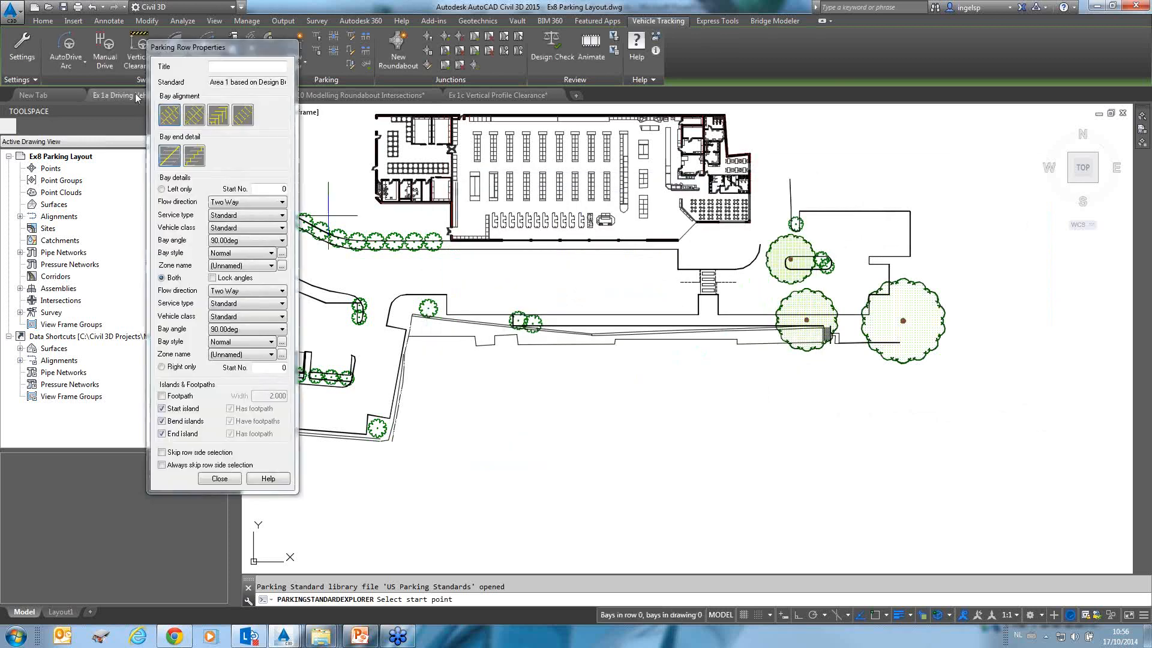
# Choose the first bay alignment option and set the flow direction on both sides of the row to Start to End.
pyautogui.moveTo(198, 54); pyautogui.dragTo(232, 45)
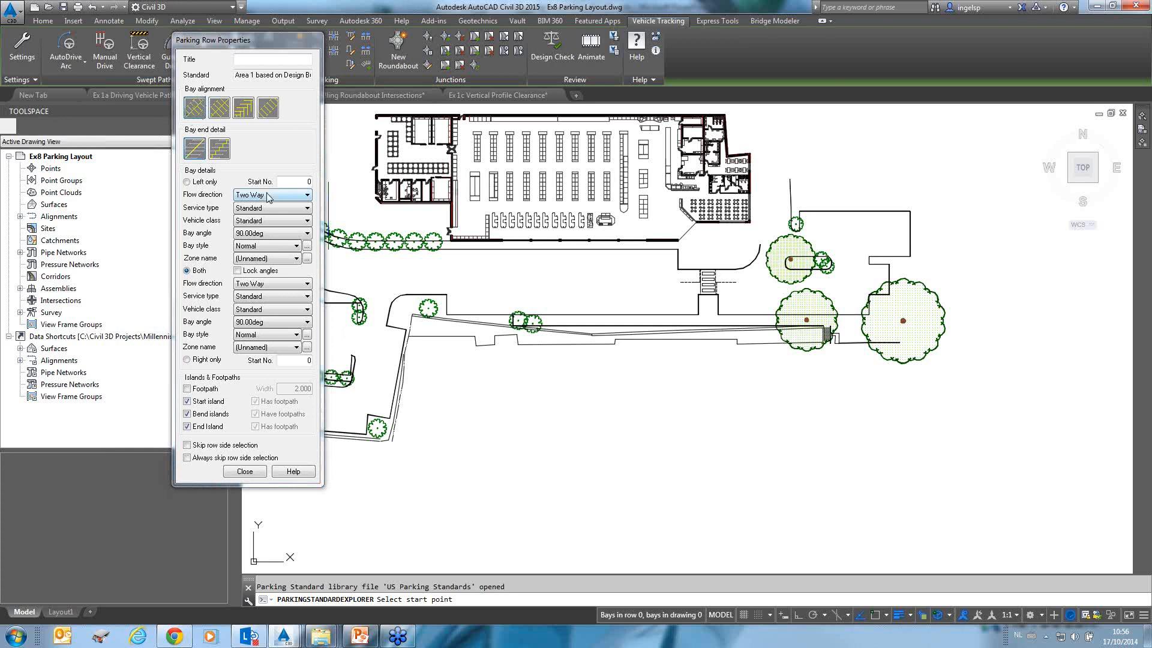
pyautogui.click(196, 109)
pyautogui.click(260, 285)
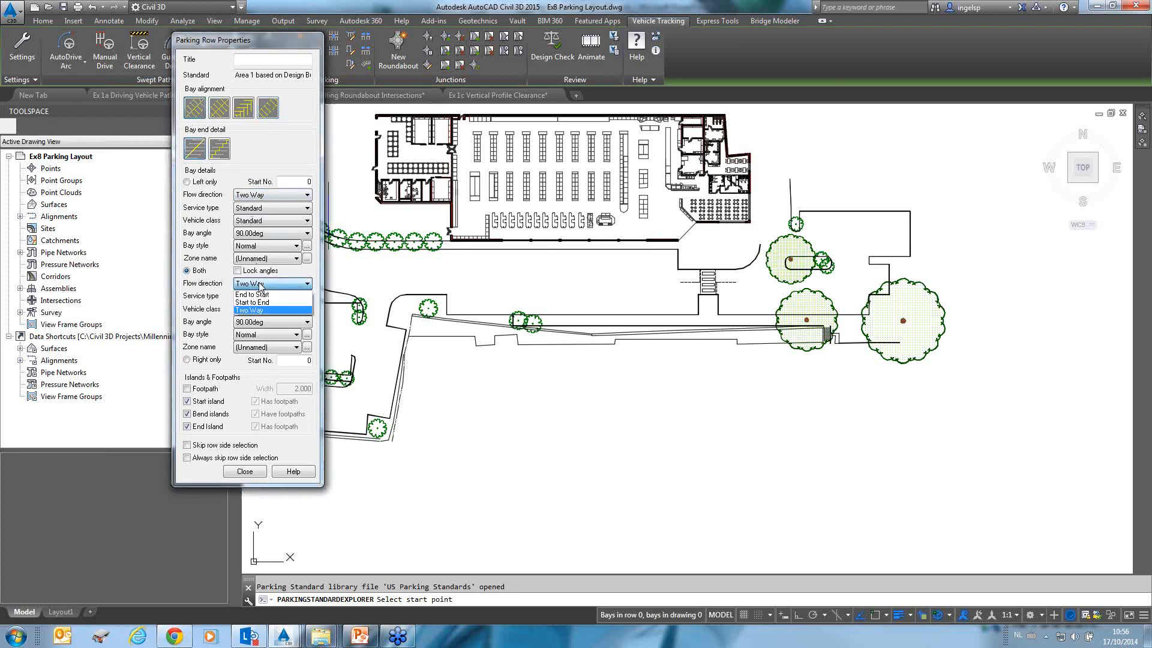
pyautogui.click(258, 303)
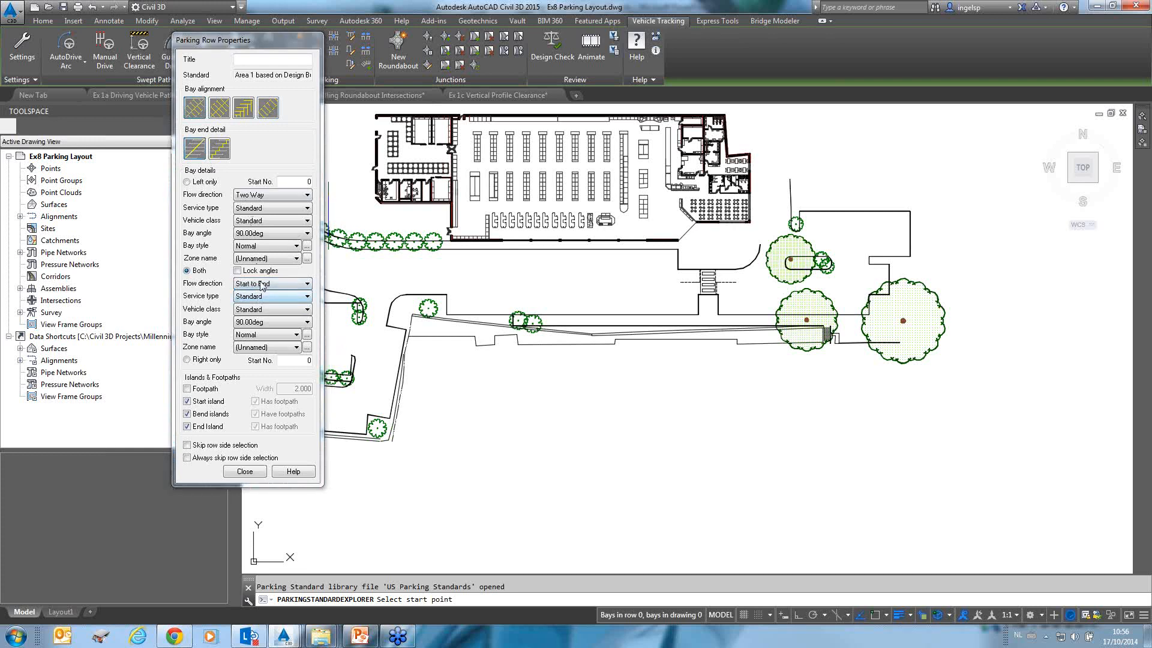
pyautogui.click(279, 195)
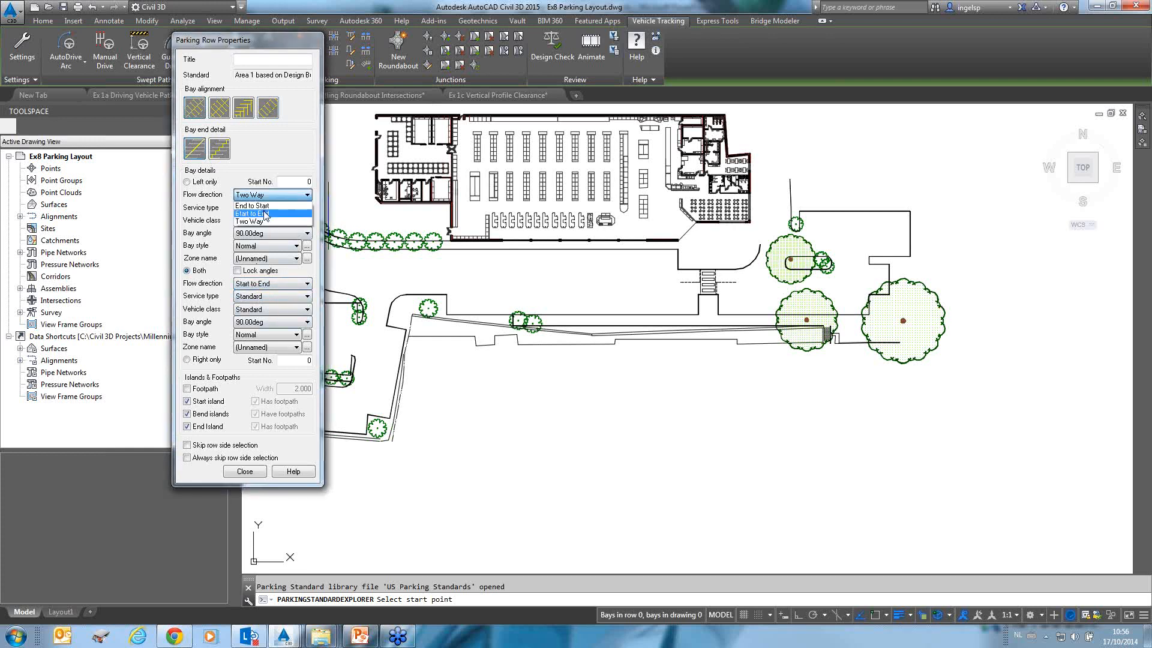
pyautogui.click(273, 214)
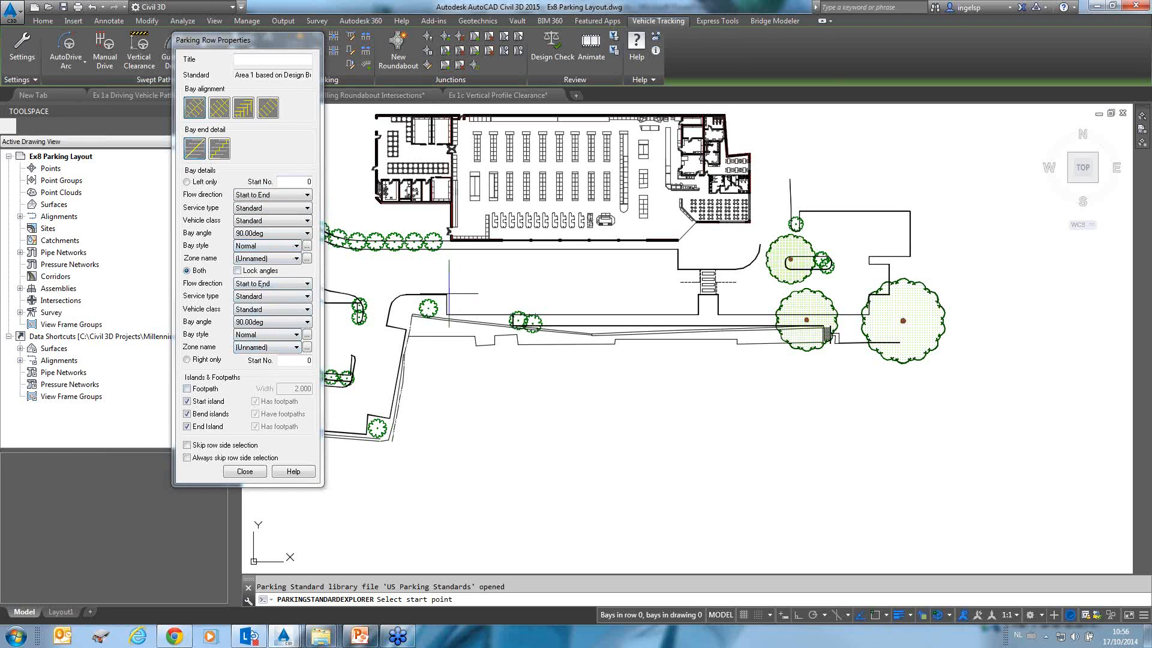
# Lay out the parking row in three connected legs around the empty car park area south of the building.
pyautogui.click(466, 427)
pyautogui.click(946, 435)
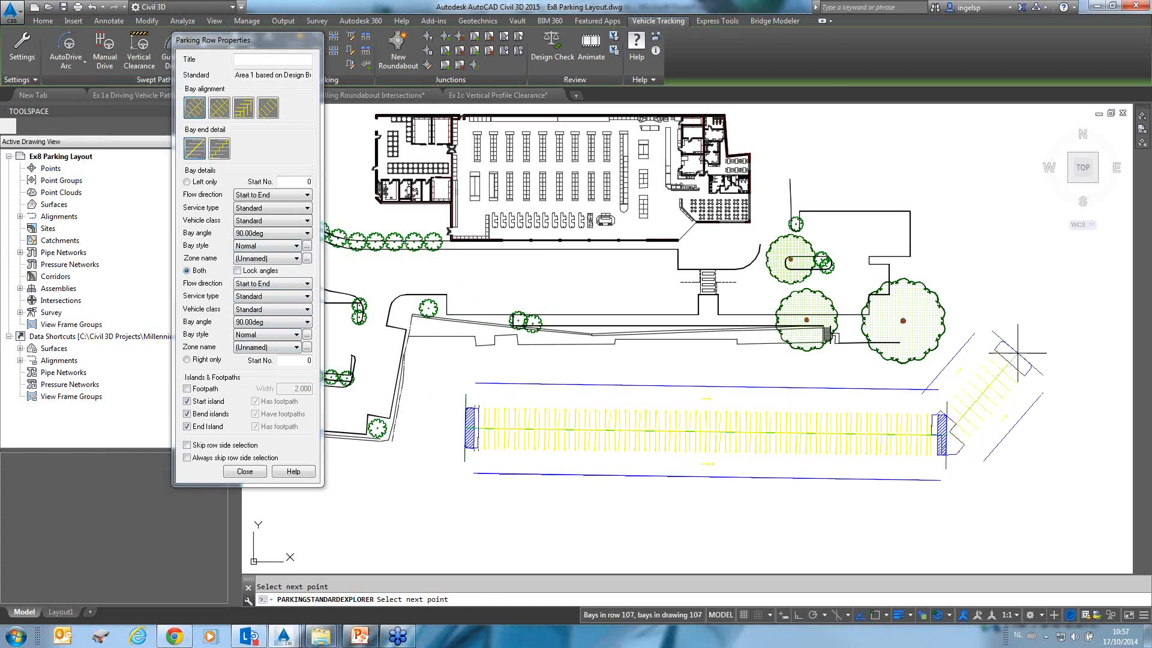
pyautogui.scroll(-4, 1000, 495)
pyautogui.moveTo(1001, 495); pyautogui.dragTo(881, 287, button='middle')
pyautogui.click(874, 371)
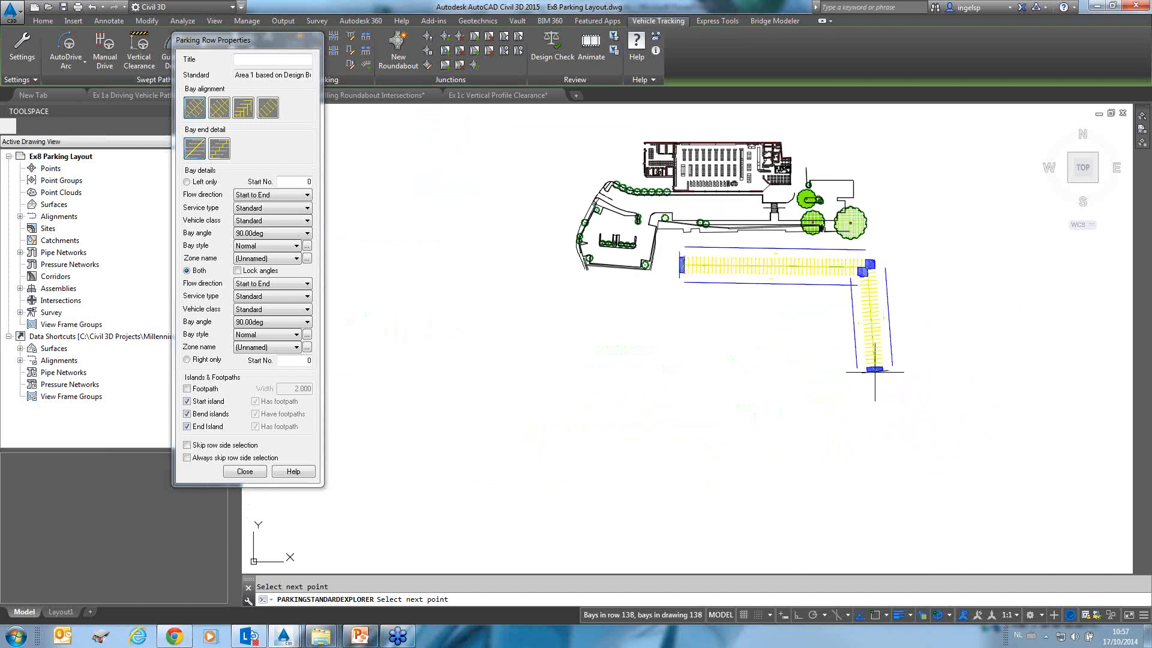
pyautogui.press('Escape')
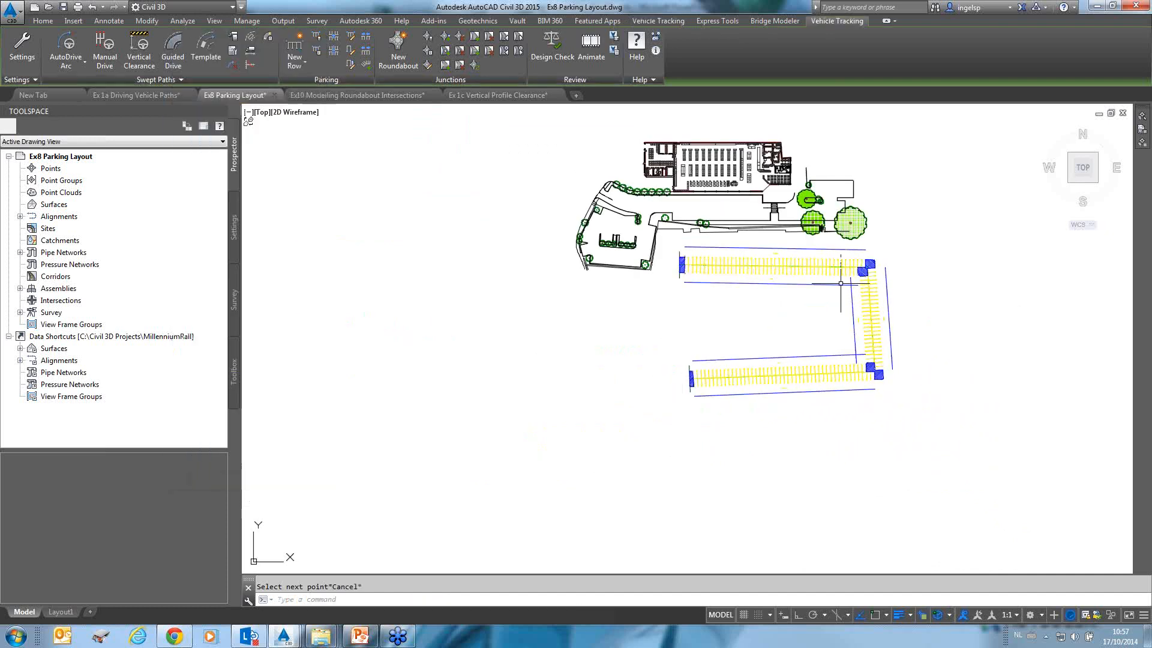
# Inspect the new parking row up close and open the parking bay report to review the bay counts.
pyautogui.scroll(5, 809, 279)
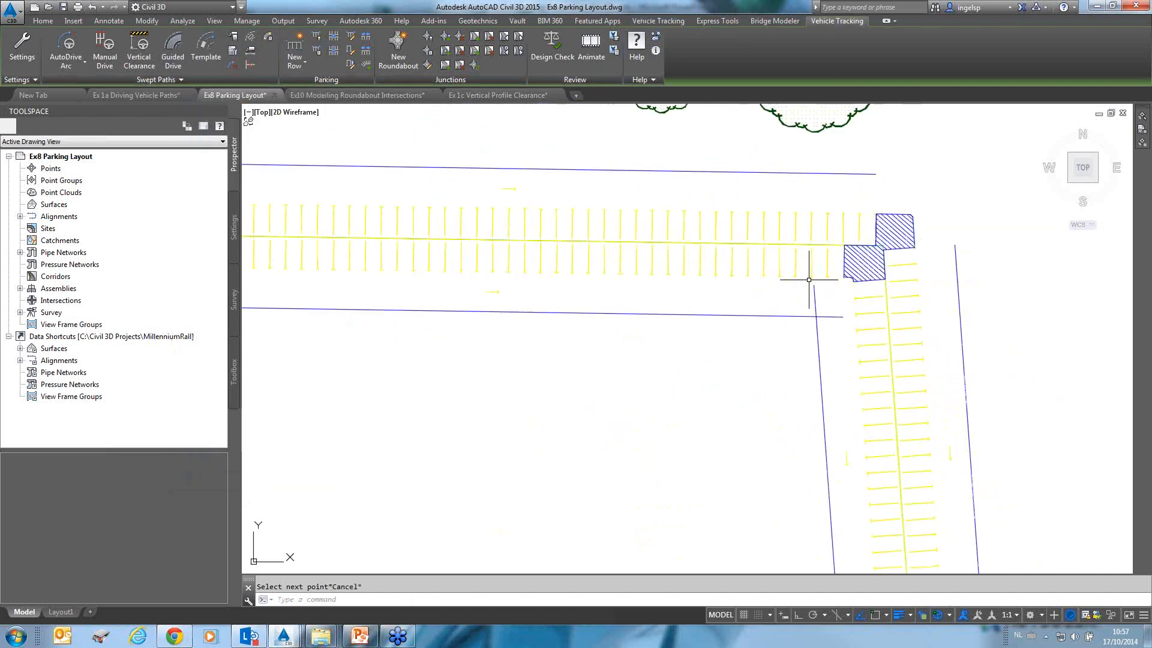
pyautogui.click(733, 314)
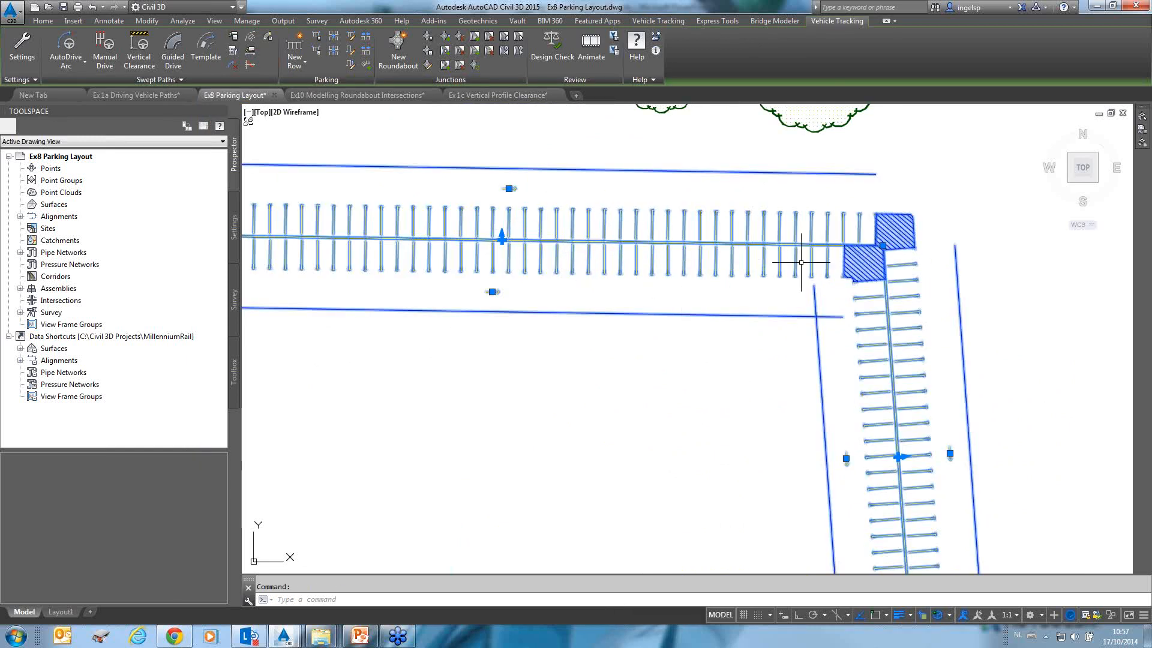
pyautogui.press('Escape')
pyautogui.moveTo(481, 250); pyautogui.dragTo(603, 257, button='middle')
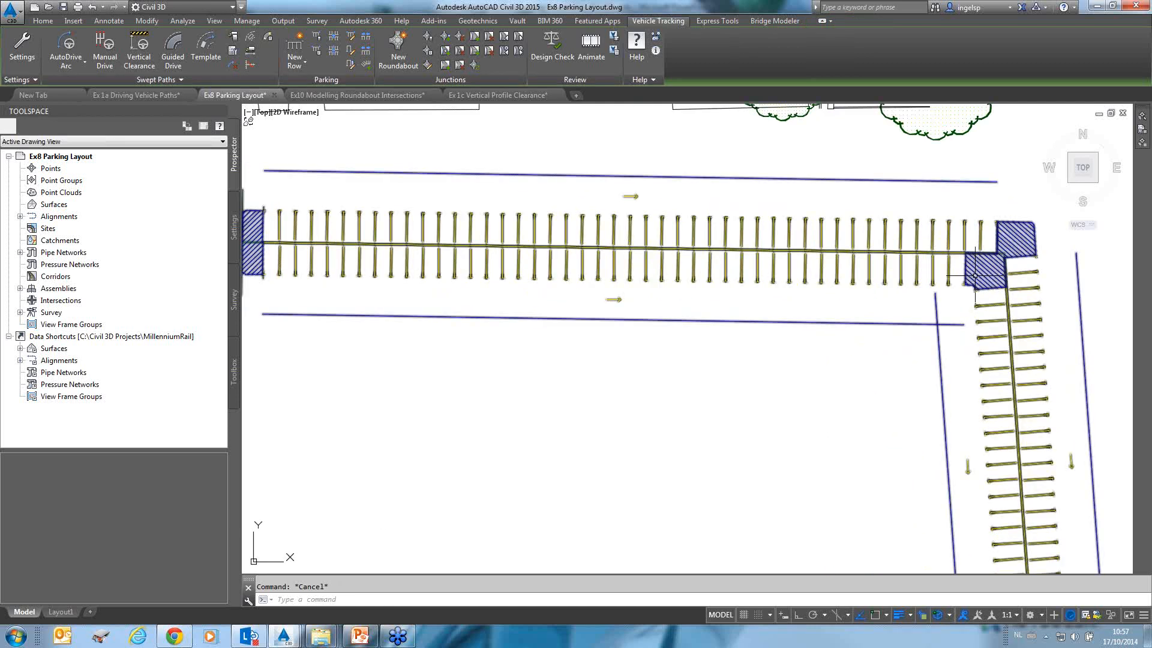
pyautogui.scroll(-2, 970, 280)
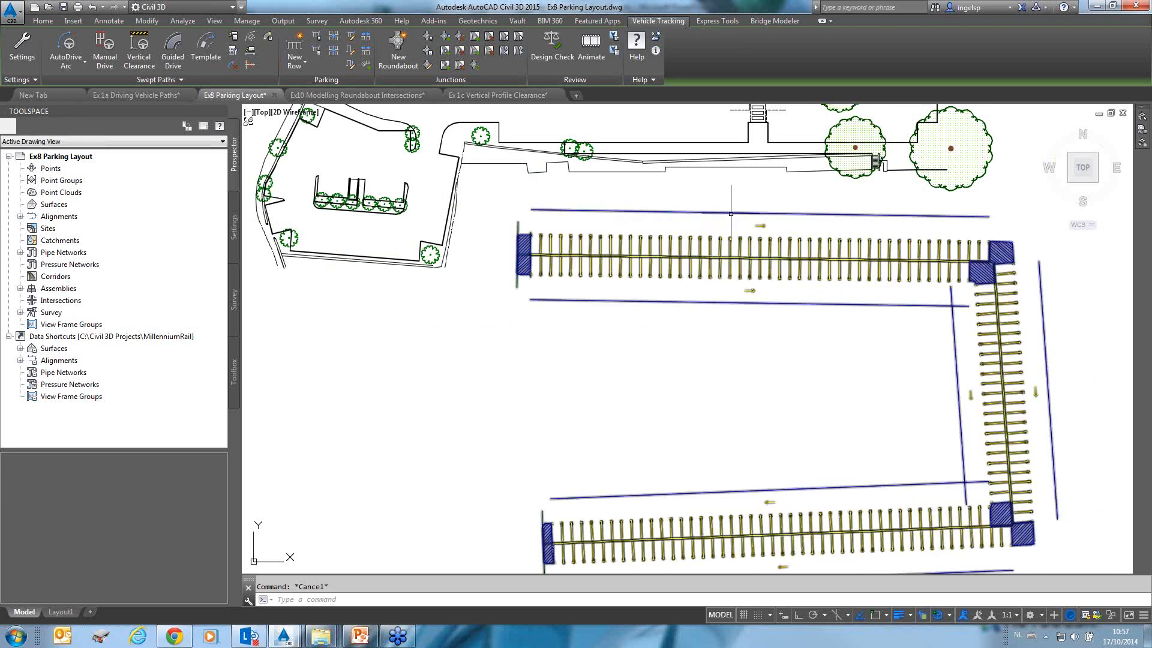
pyautogui.click(318, 54)
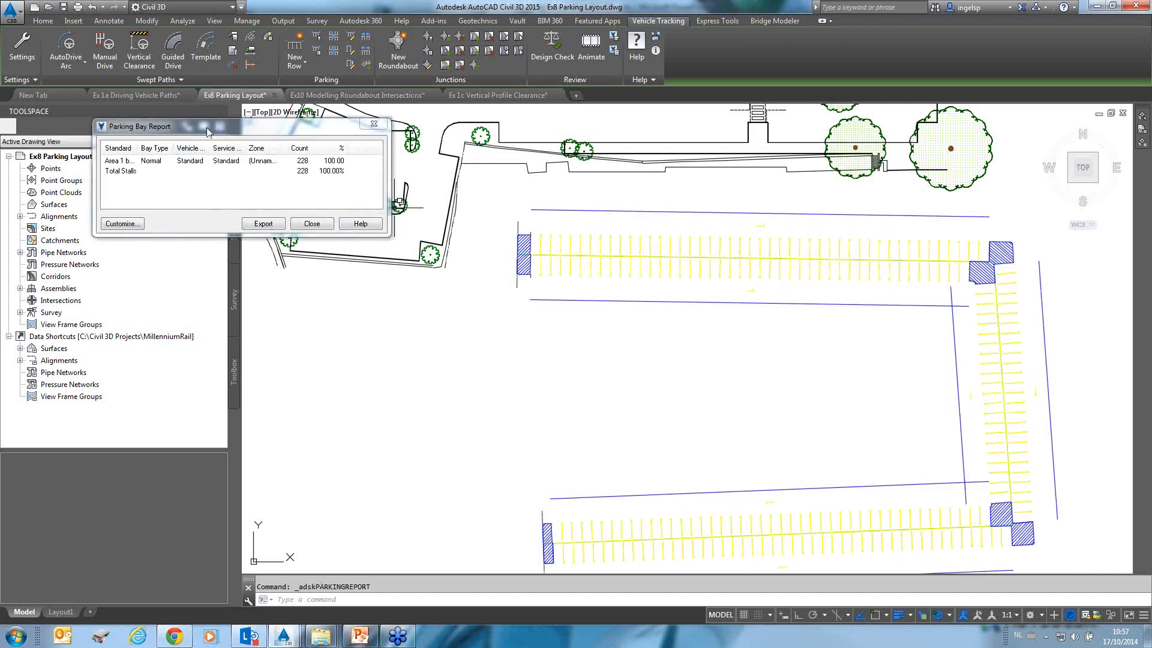
pyautogui.moveTo(207, 125); pyautogui.dragTo(271, 124)
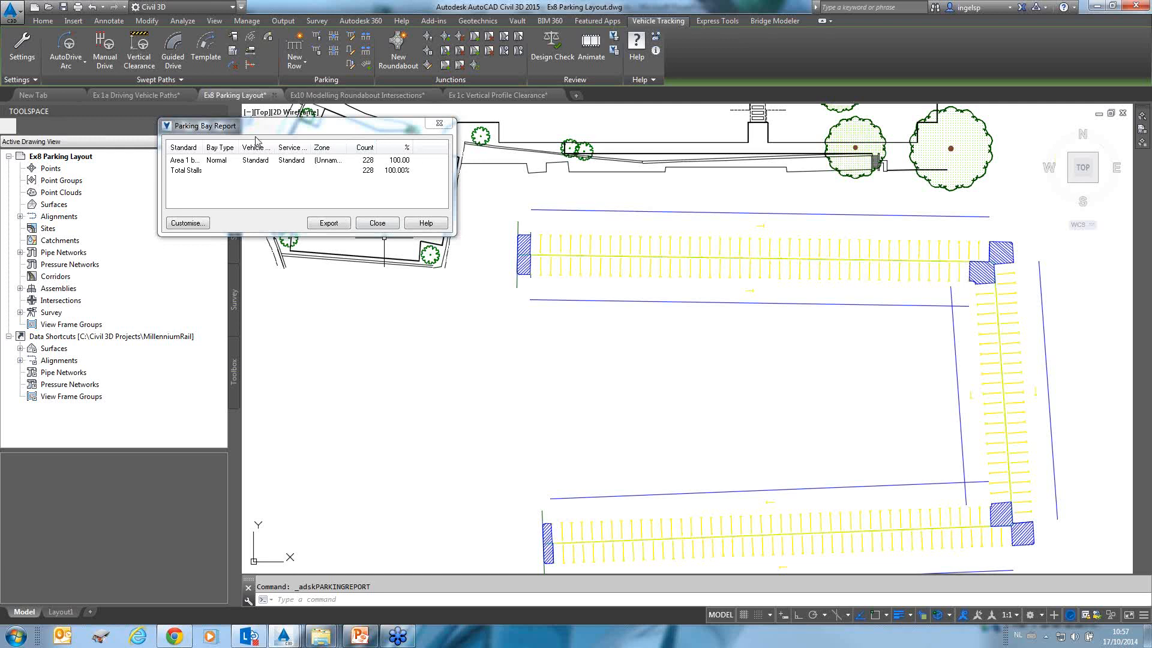
pyautogui.click(376, 223)
# Edit one bay in the top leg of the row and change its bay type to Disabled (Single).
pyautogui.moveTo(715, 287); pyautogui.dragTo(542, 288, button='middle')
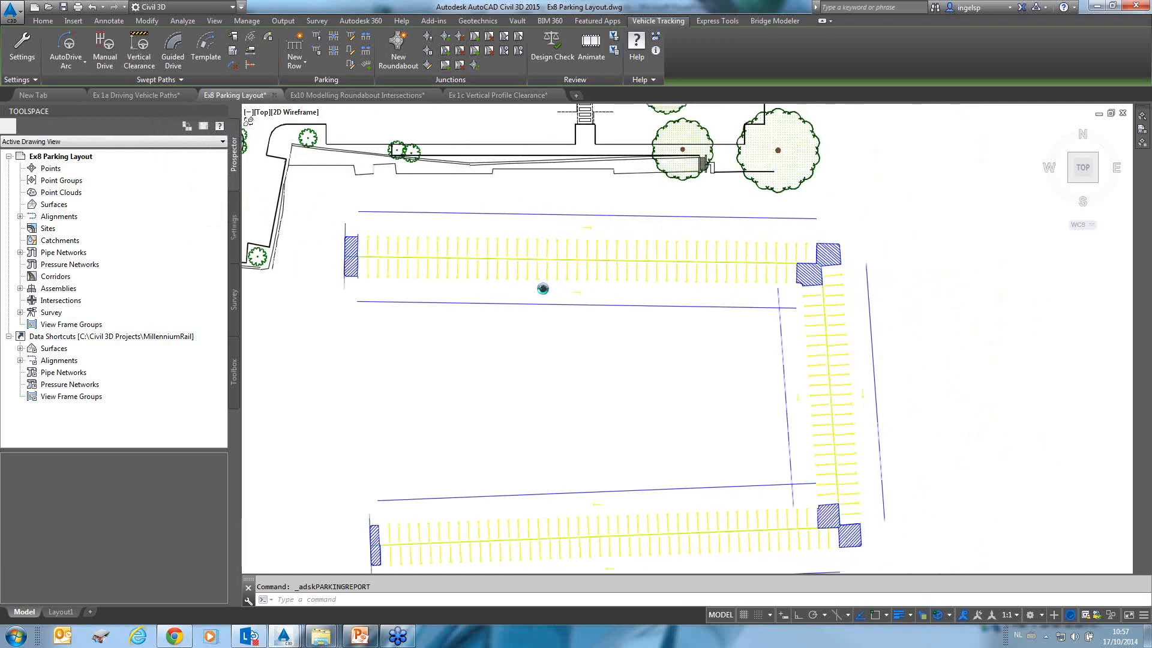
pyautogui.scroll(4, 578, 259)
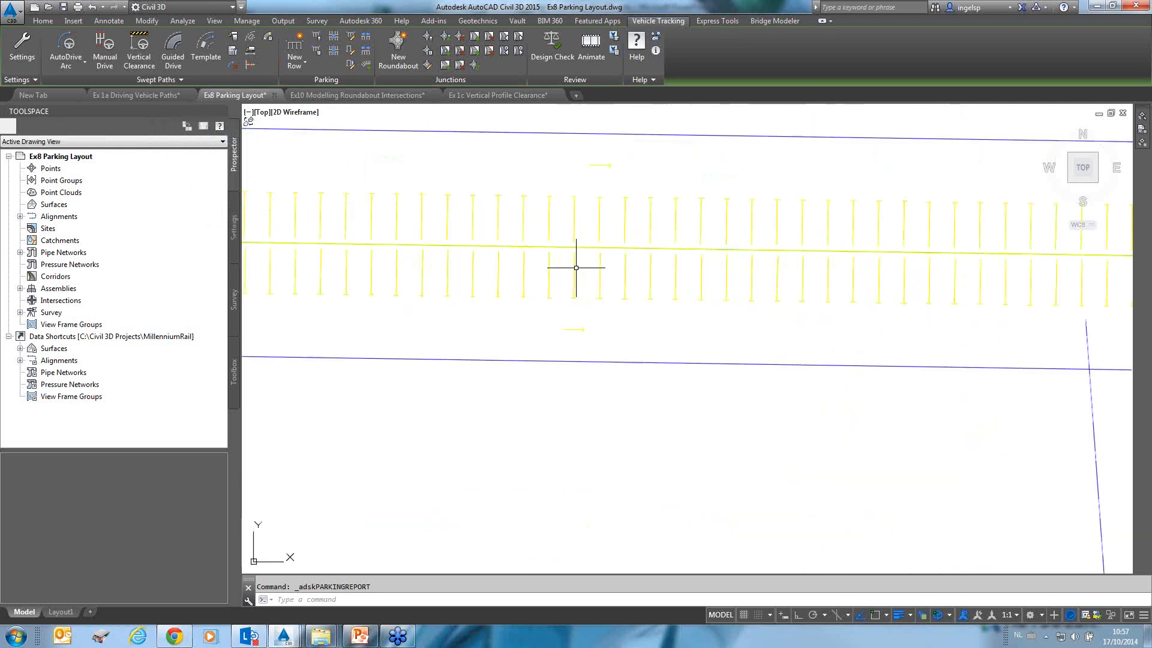
pyautogui.click(351, 41)
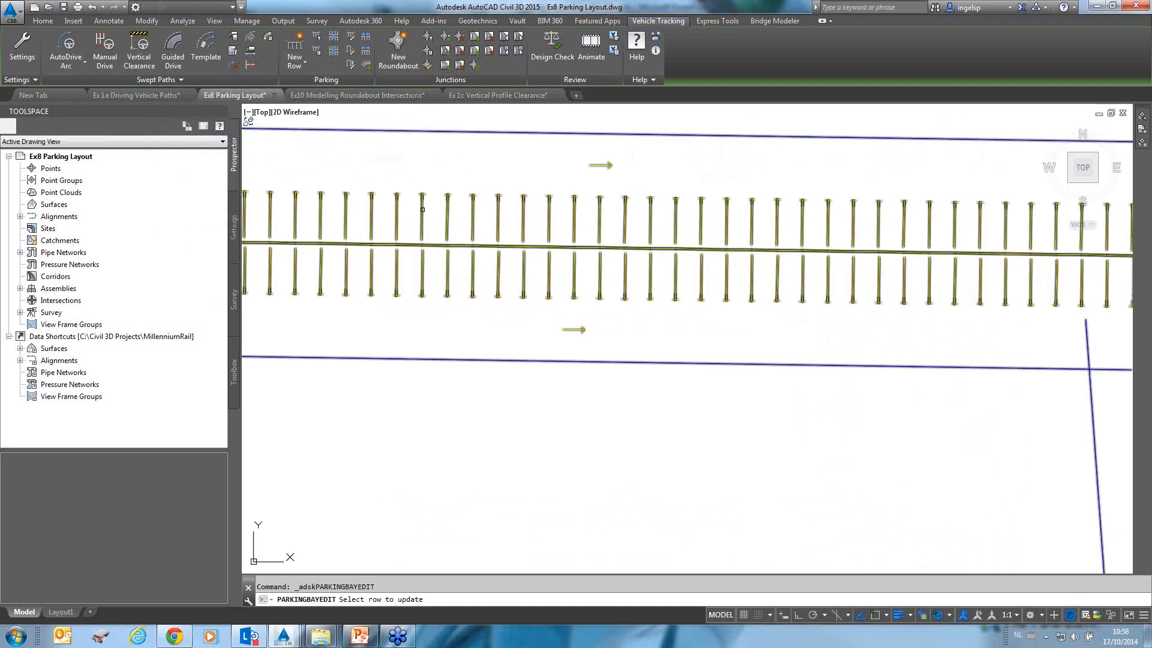
pyautogui.click(423, 209)
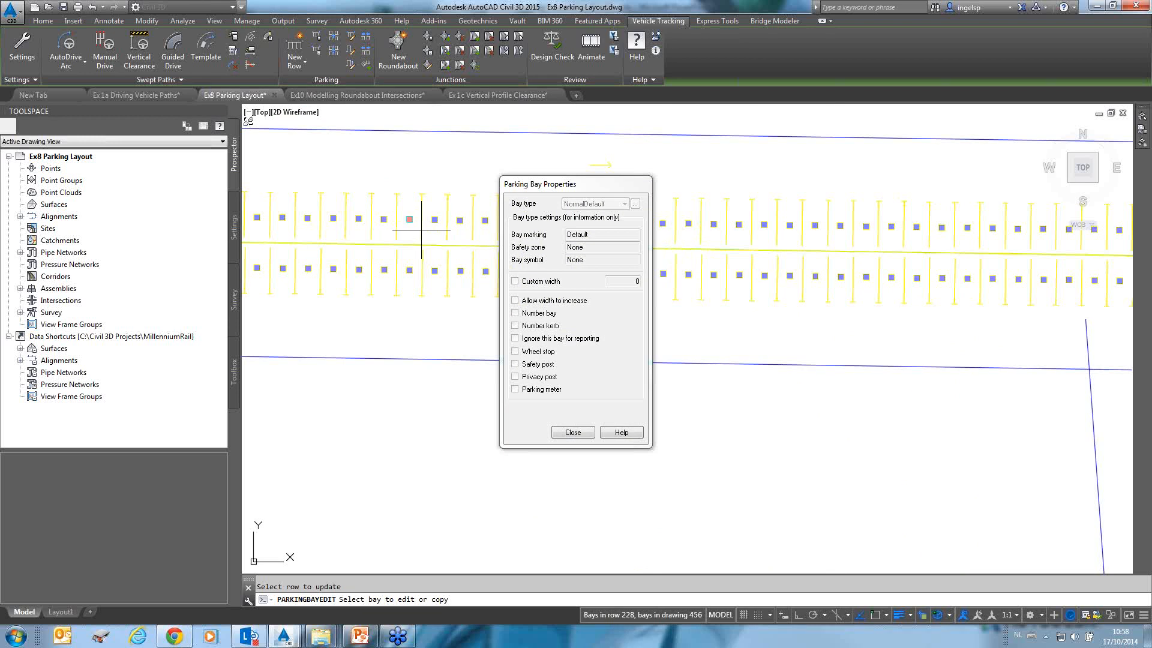
pyautogui.click(435, 220)
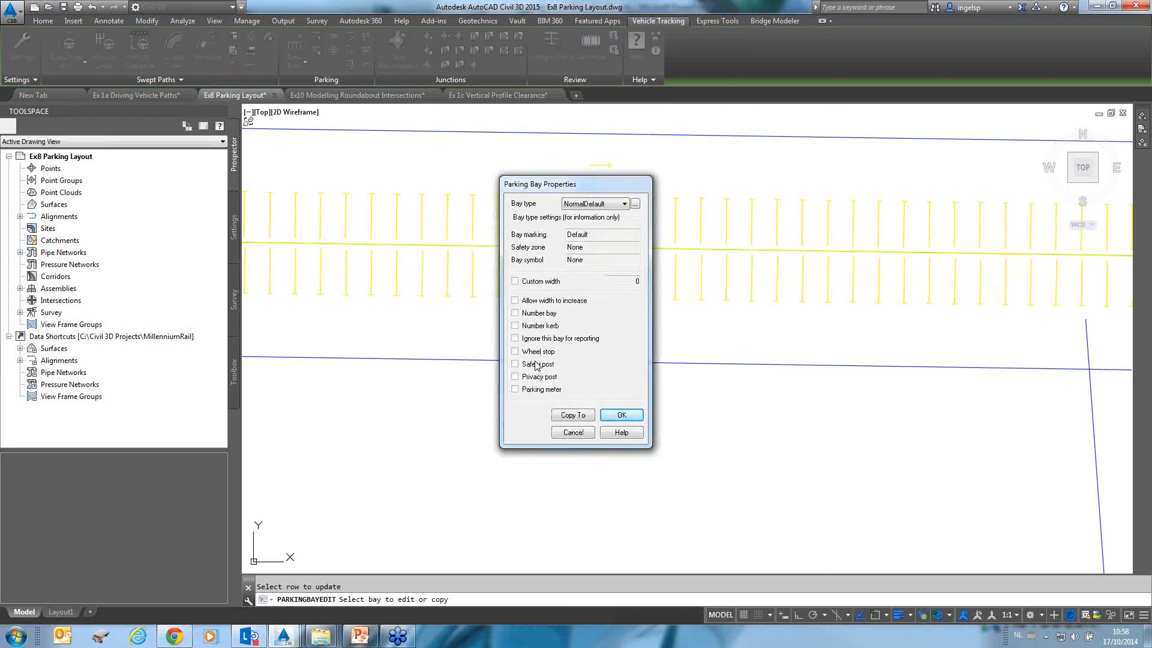
pyautogui.click(587, 204)
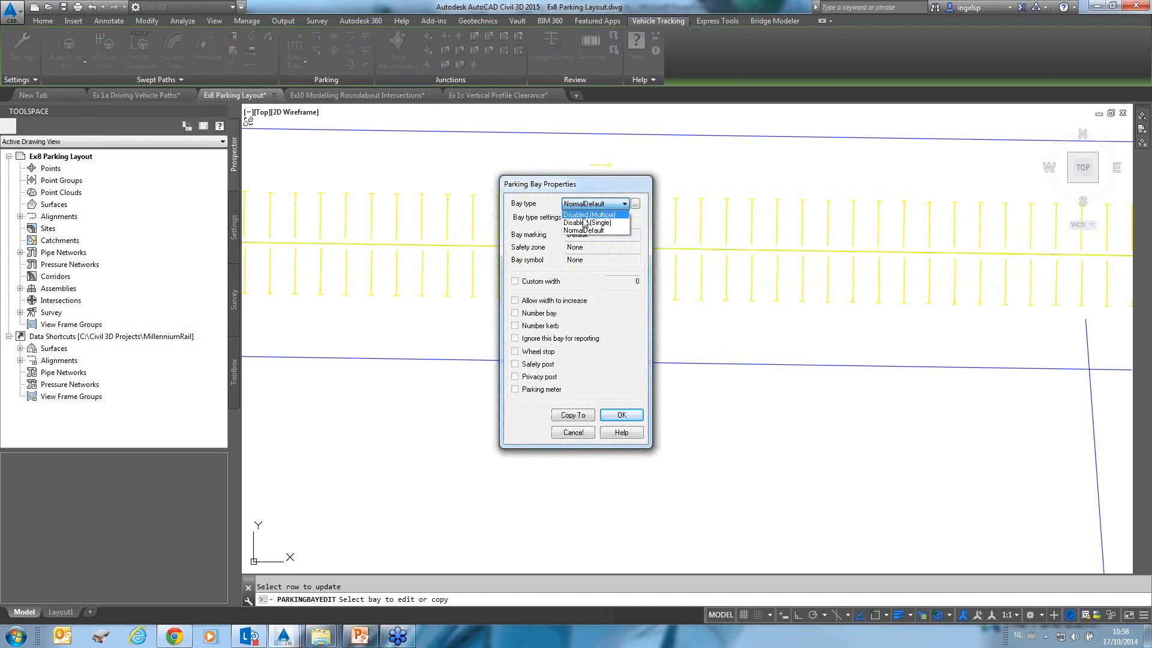
pyautogui.click(584, 222)
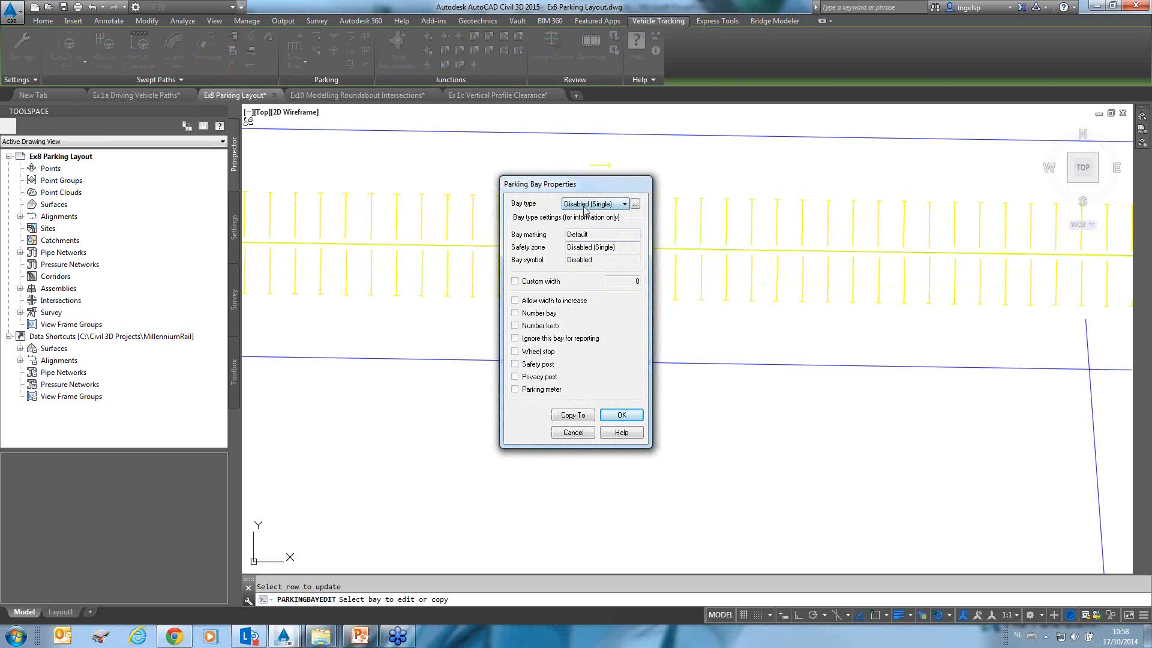
pyautogui.click(621, 416)
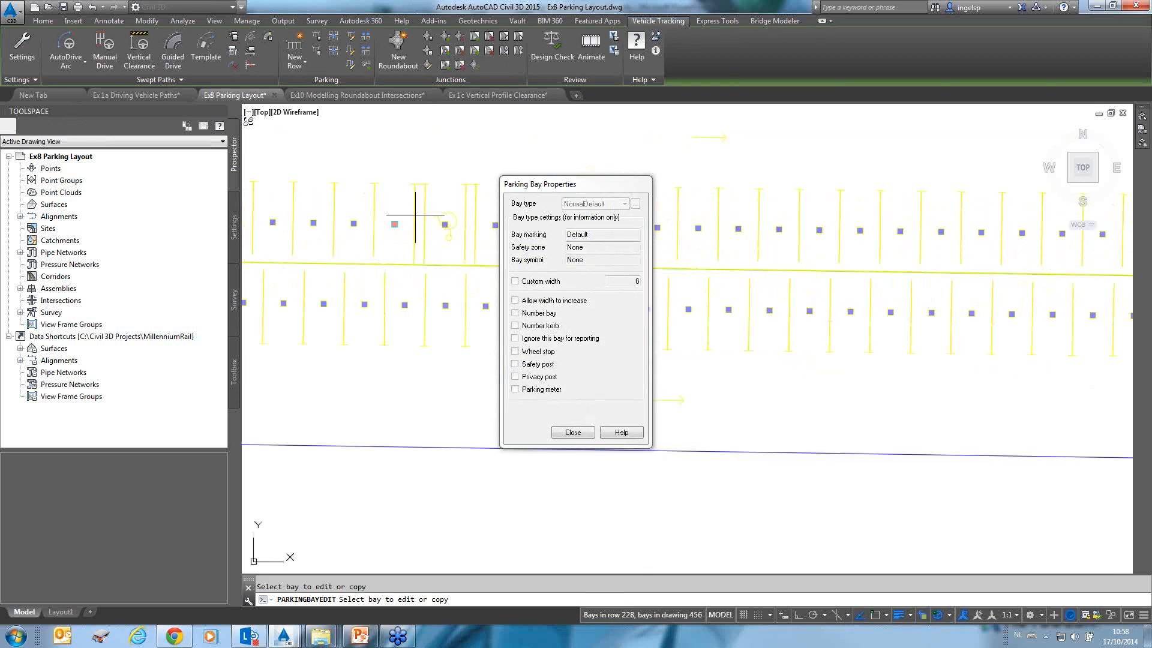
# Edit the neighbouring bay and set its bay type to Disabled (Multiple).
pyautogui.scroll(4, 413, 225)
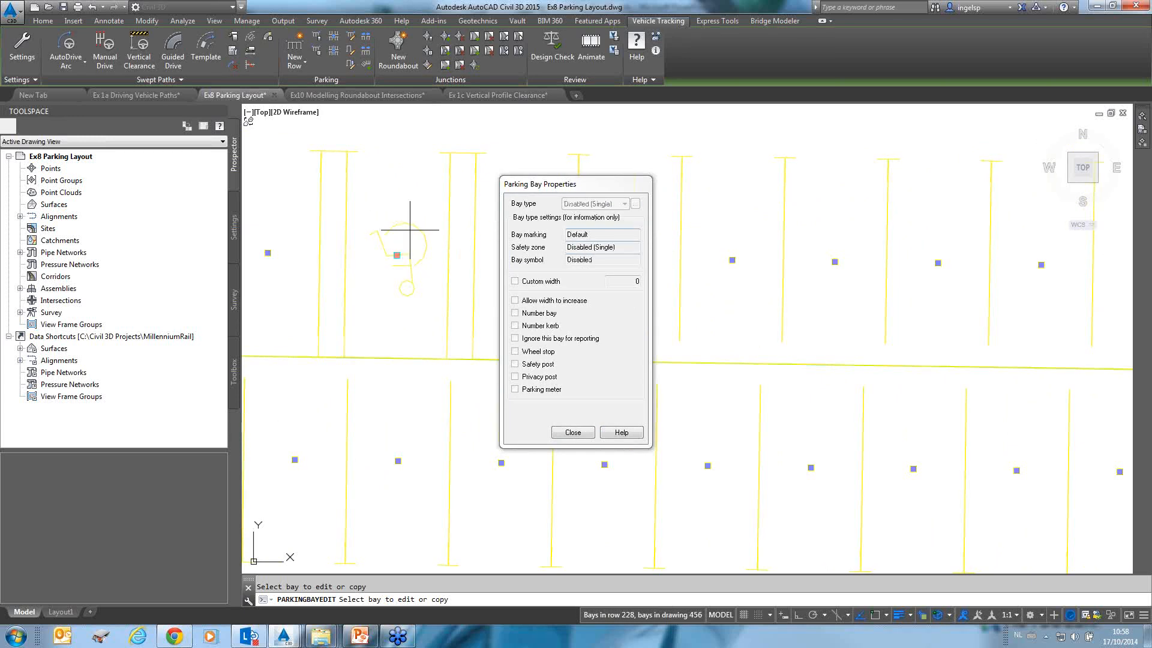
pyautogui.click(267, 253)
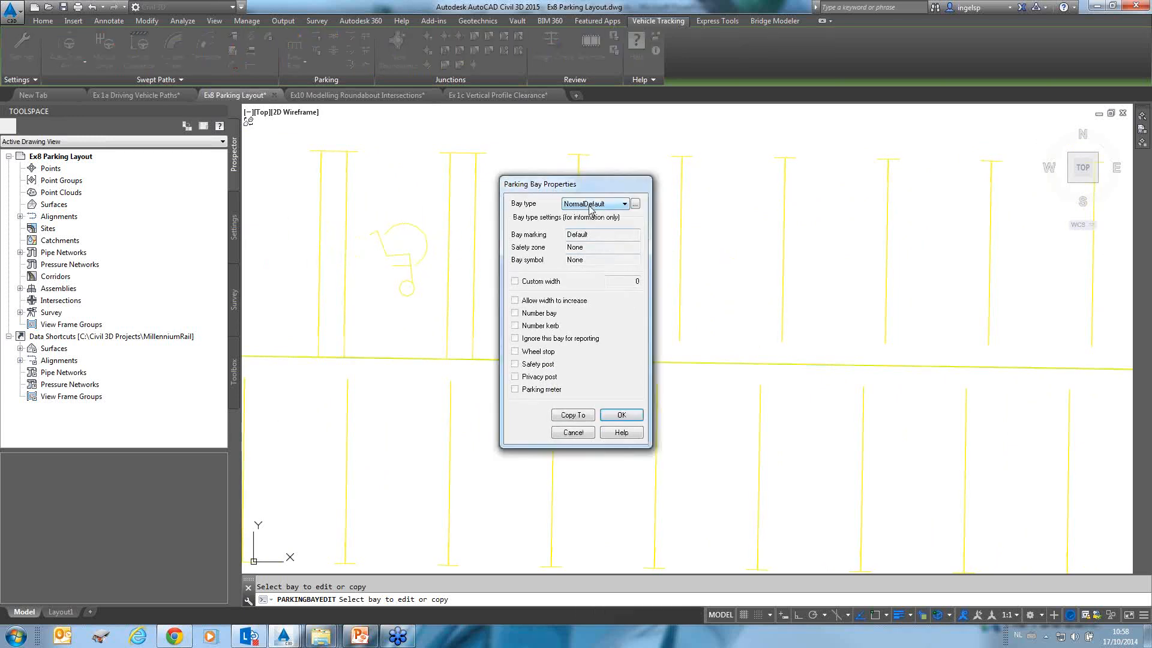
pyautogui.click(591, 204)
pyautogui.click(585, 223)
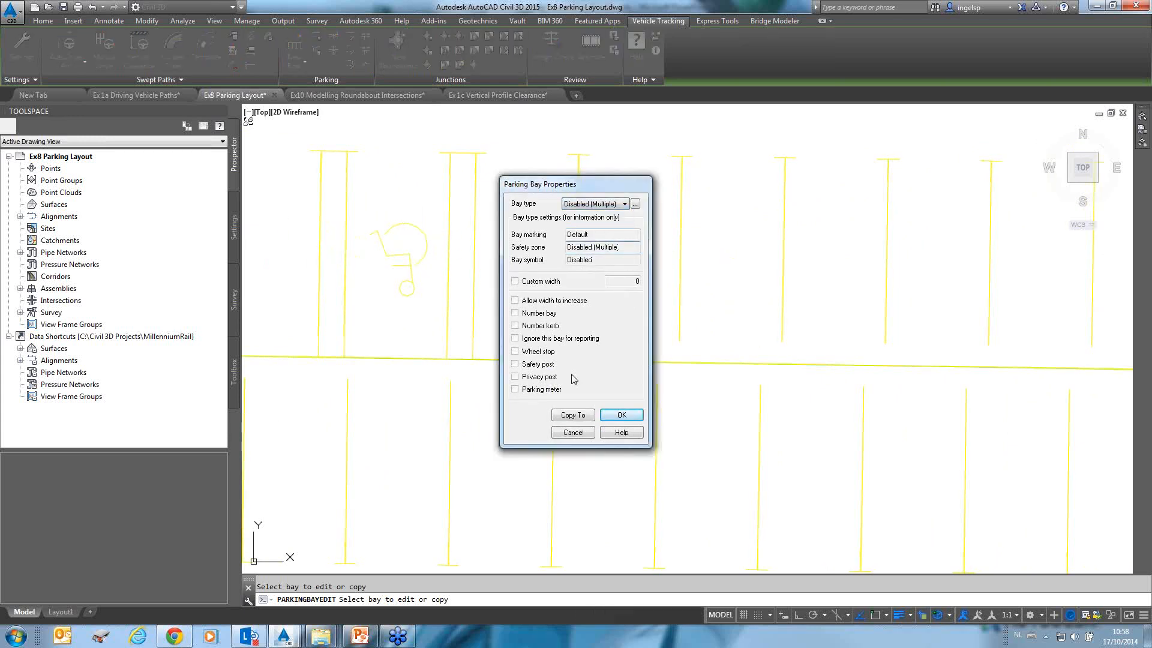
# Copy the Disabled (Multiple) bay settings to several adjacent bays in the same row.
pyautogui.click(572, 414)
pyautogui.scroll(-3, 438, 294)
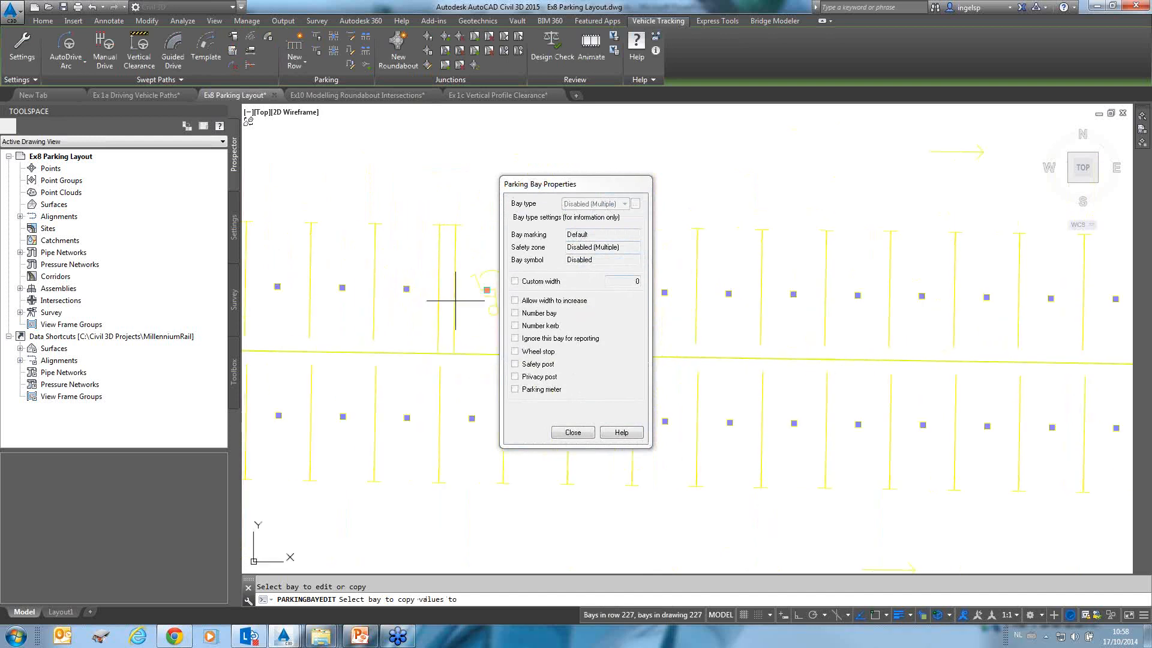
pyautogui.click(411, 298)
pyautogui.click(346, 300)
pyautogui.click(268, 303)
pyautogui.moveTo(294, 302); pyautogui.dragTo(395, 346, button='middle')
pyautogui.click(291, 332)
pyautogui.click(569, 435)
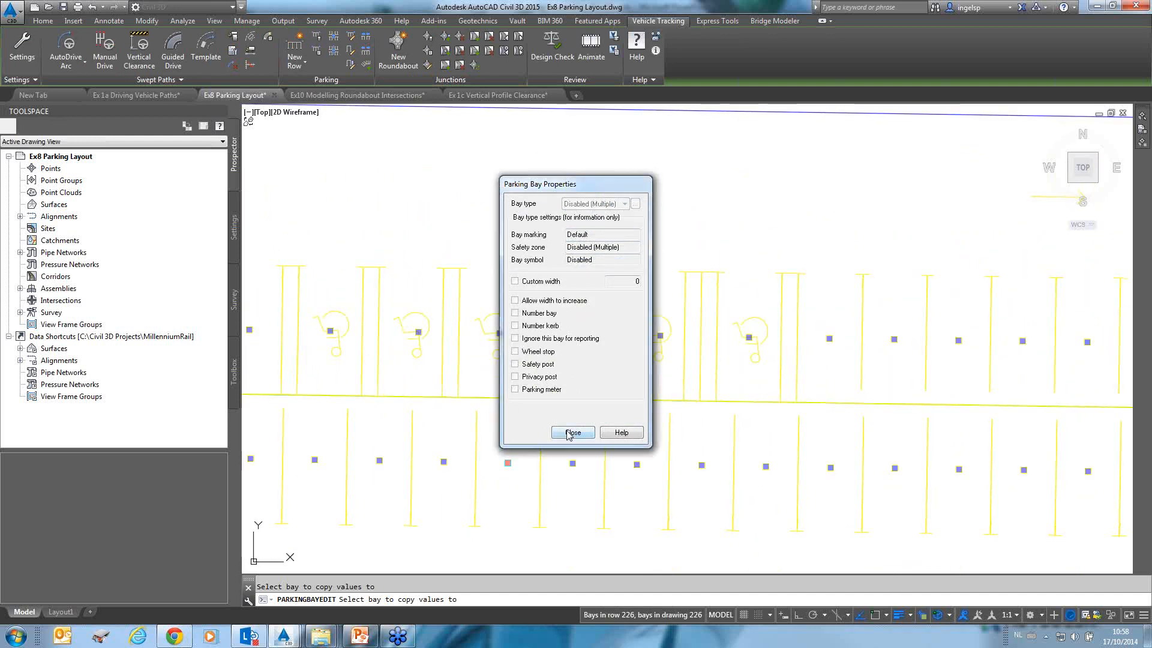
# Open the parking bay report and widen its columns to review bay types and counts.
pyautogui.scroll(-2, 651, 330)
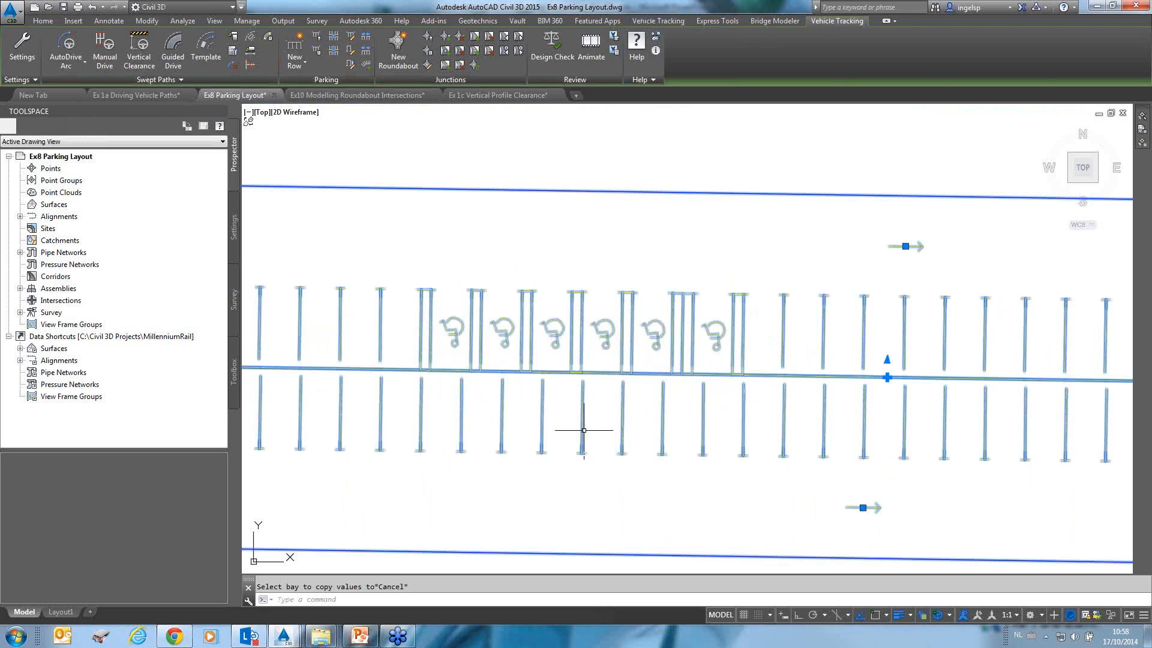
pyautogui.click(322, 55)
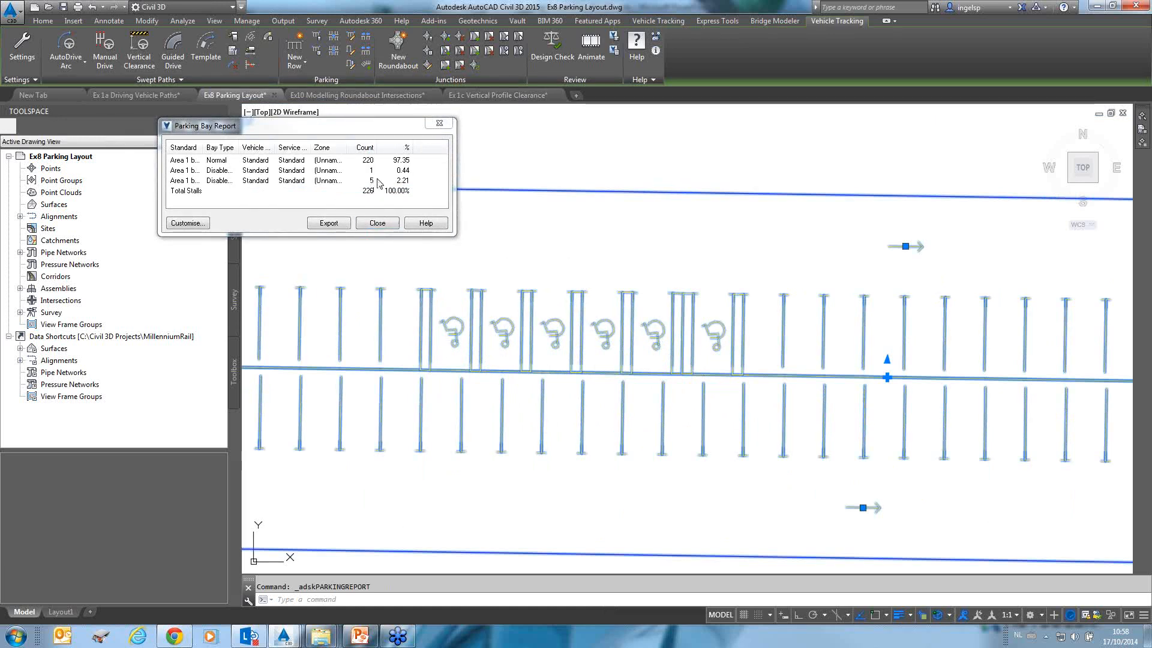
pyautogui.moveTo(240, 147); pyautogui.dragTo(285, 147)
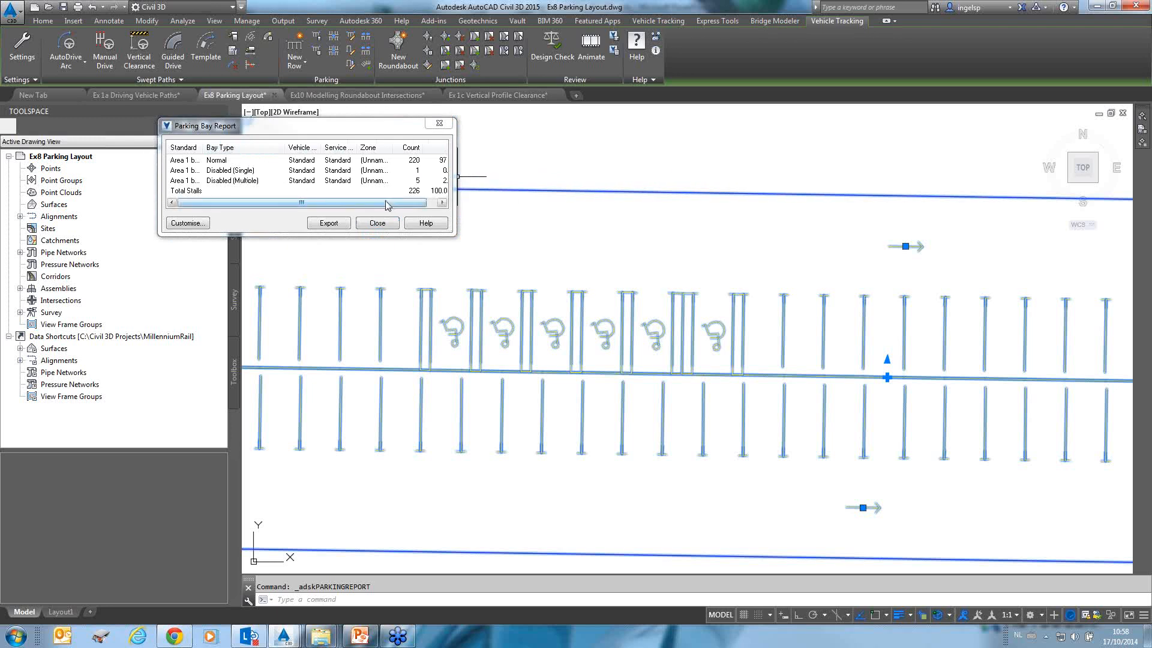
pyautogui.moveTo(388, 204); pyautogui.dragTo(420, 201)
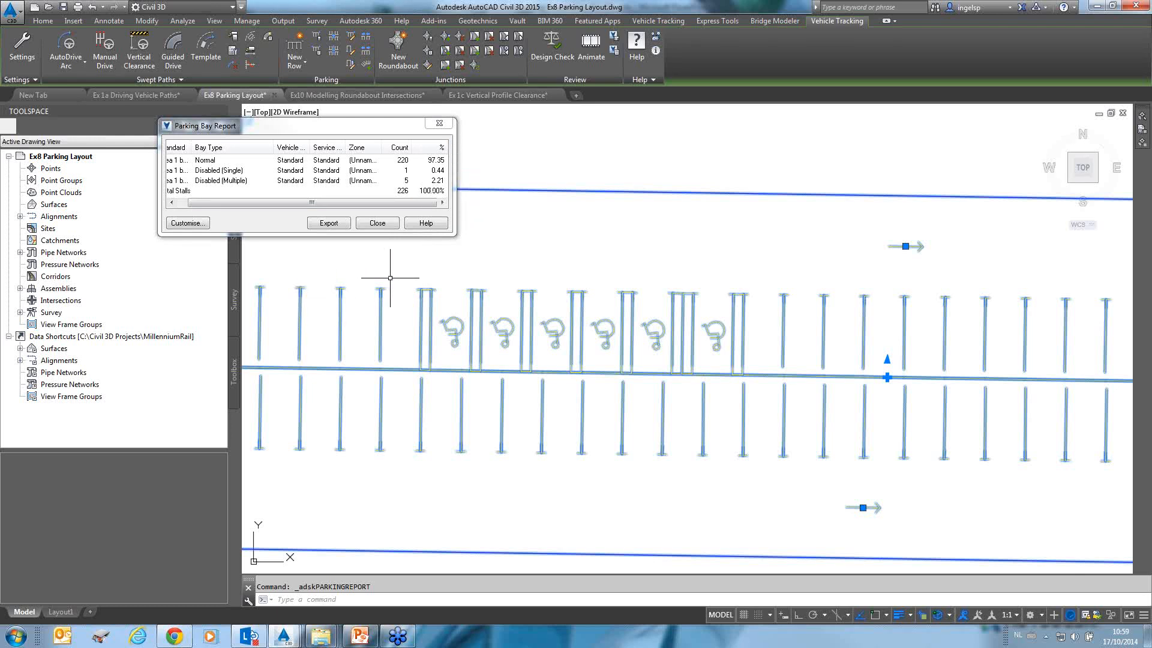
pyautogui.click(376, 223)
# Add a two-way access road across the vertical leg of the parking row using the Area 1 standard.
pyautogui.scroll(-4, 689, 354)
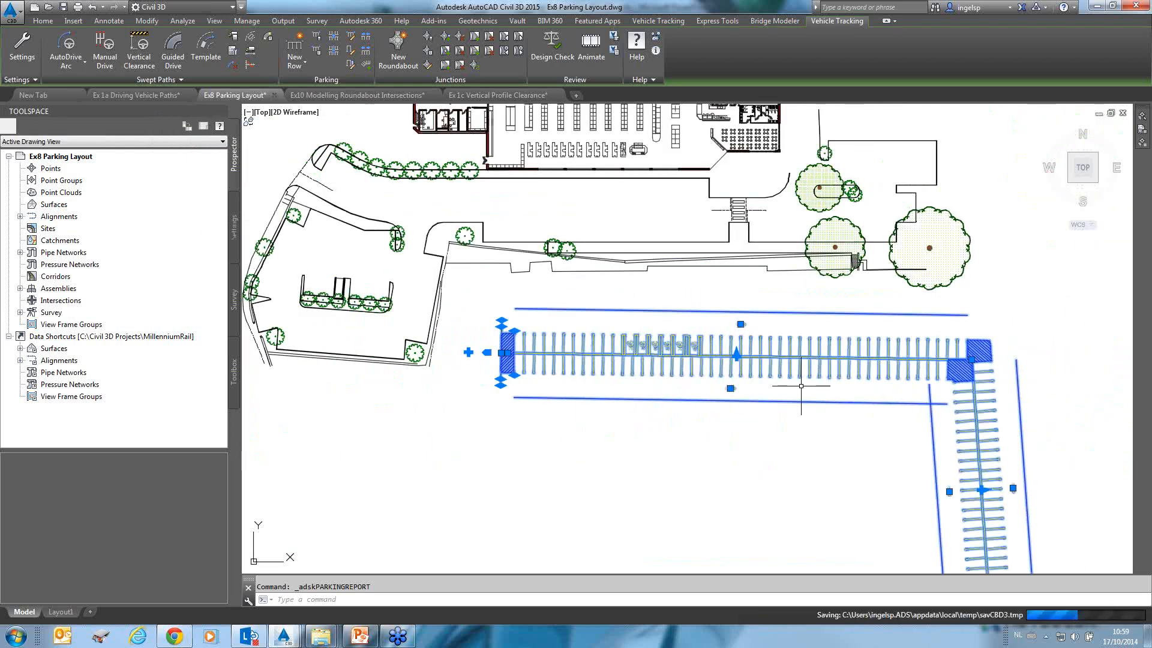
pyautogui.moveTo(853, 413); pyautogui.dragTo(507, 222, button='middle')
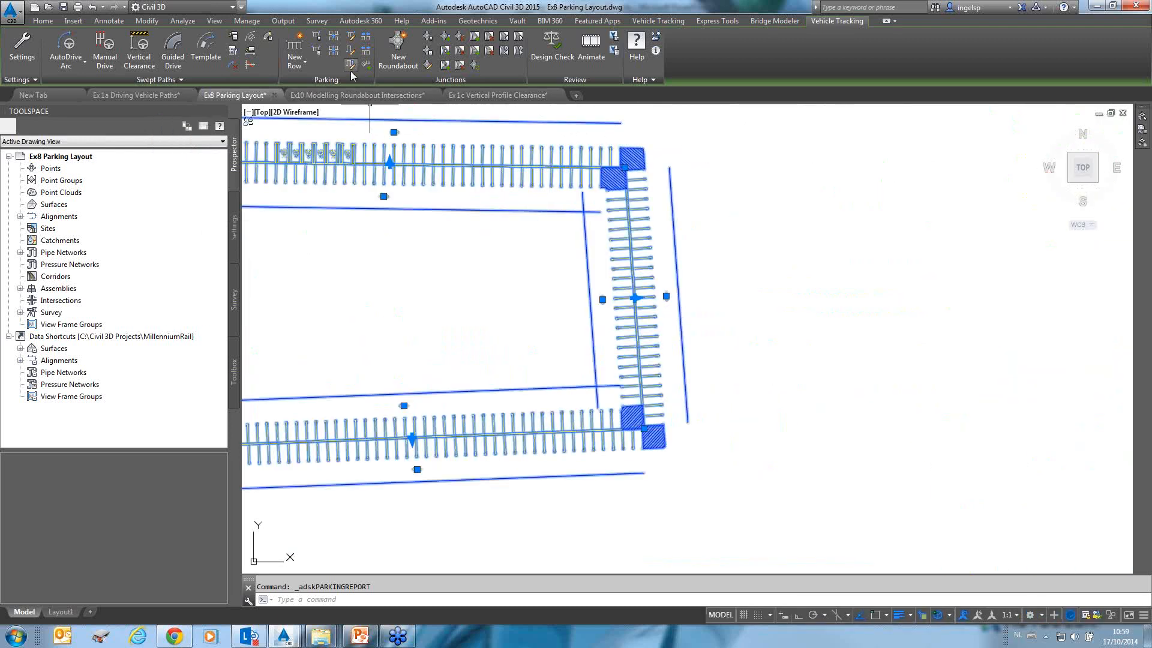
pyautogui.click(333, 37)
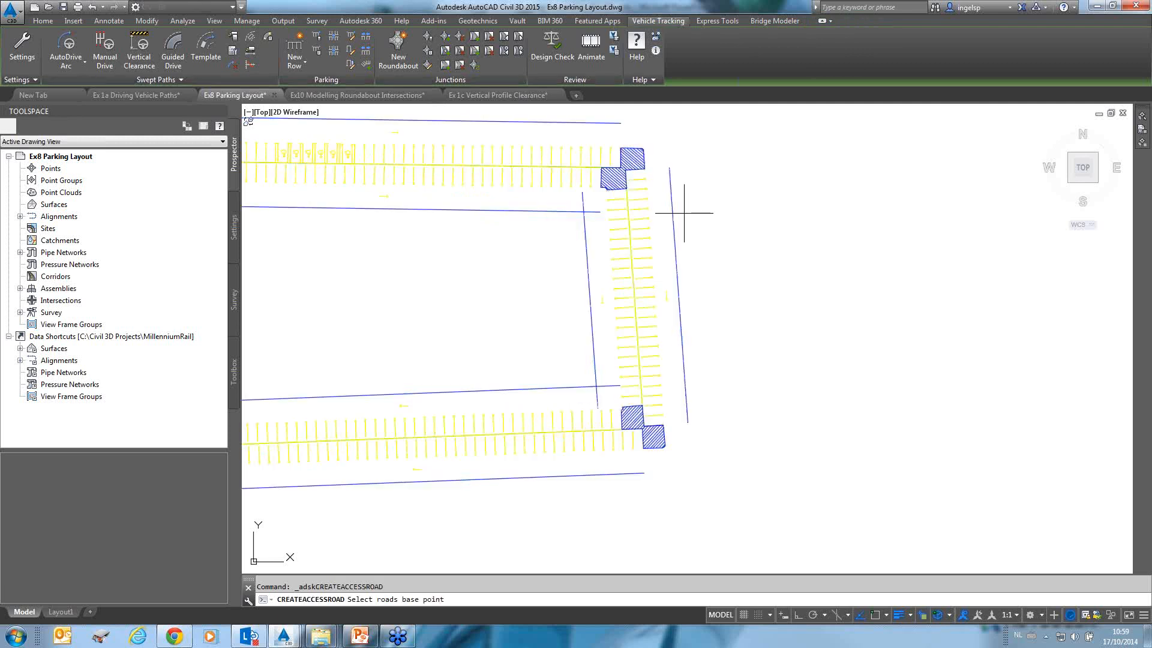
pyautogui.click(733, 246)
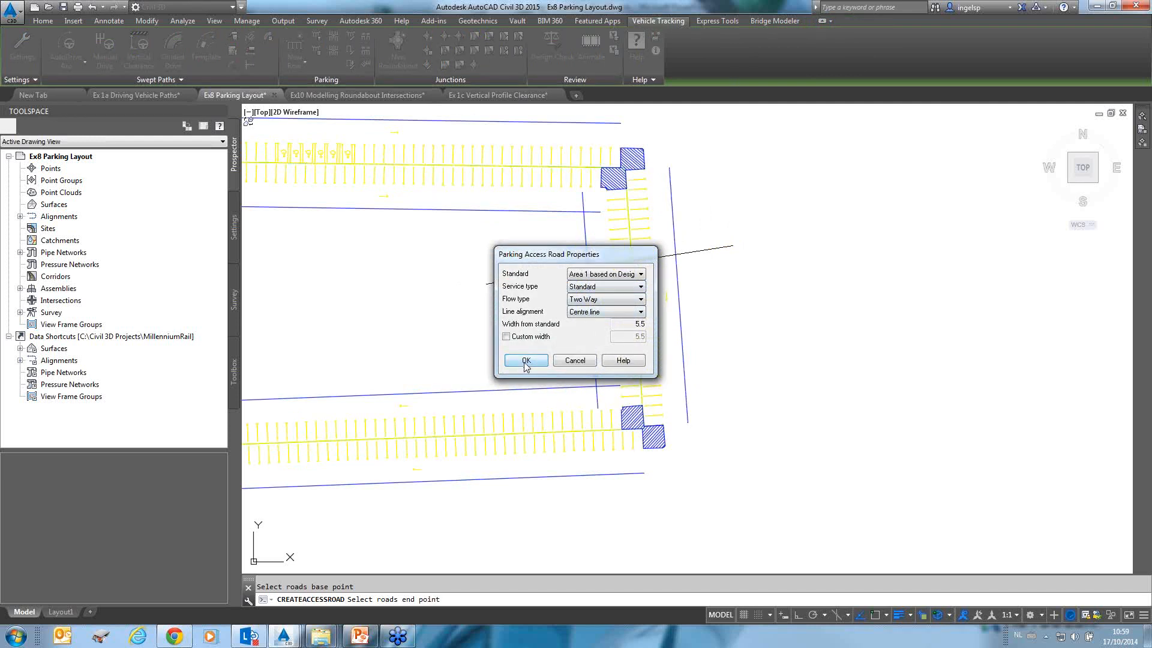
pyautogui.moveTo(543, 259); pyautogui.dragTo(825, 218)
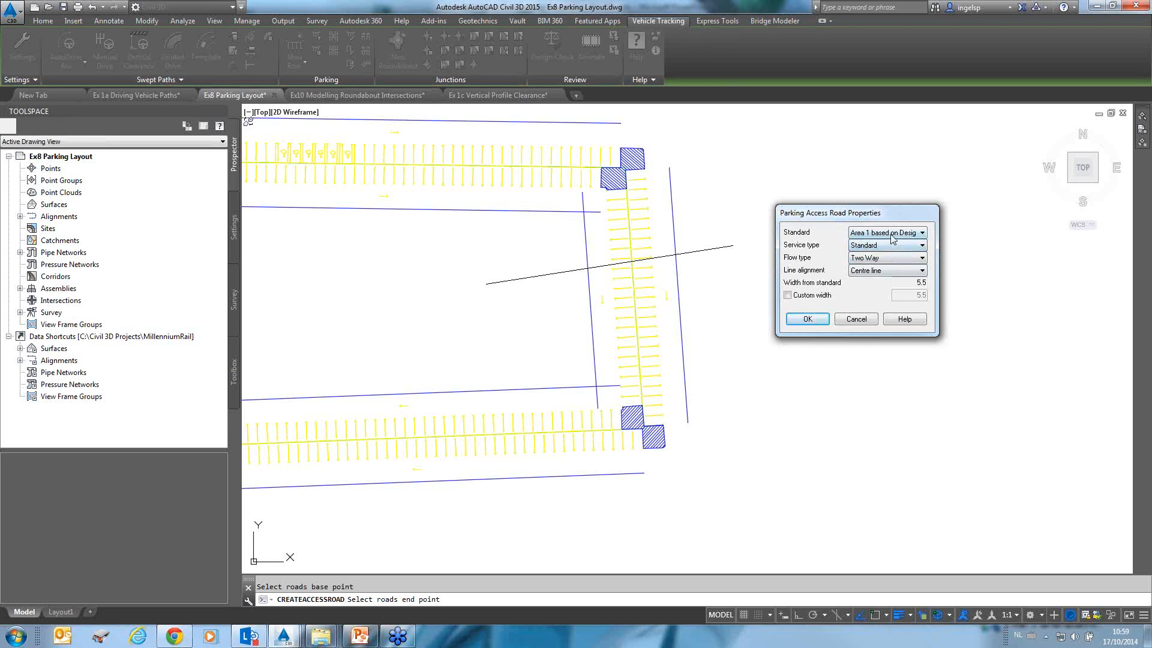
pyautogui.click(894, 243)
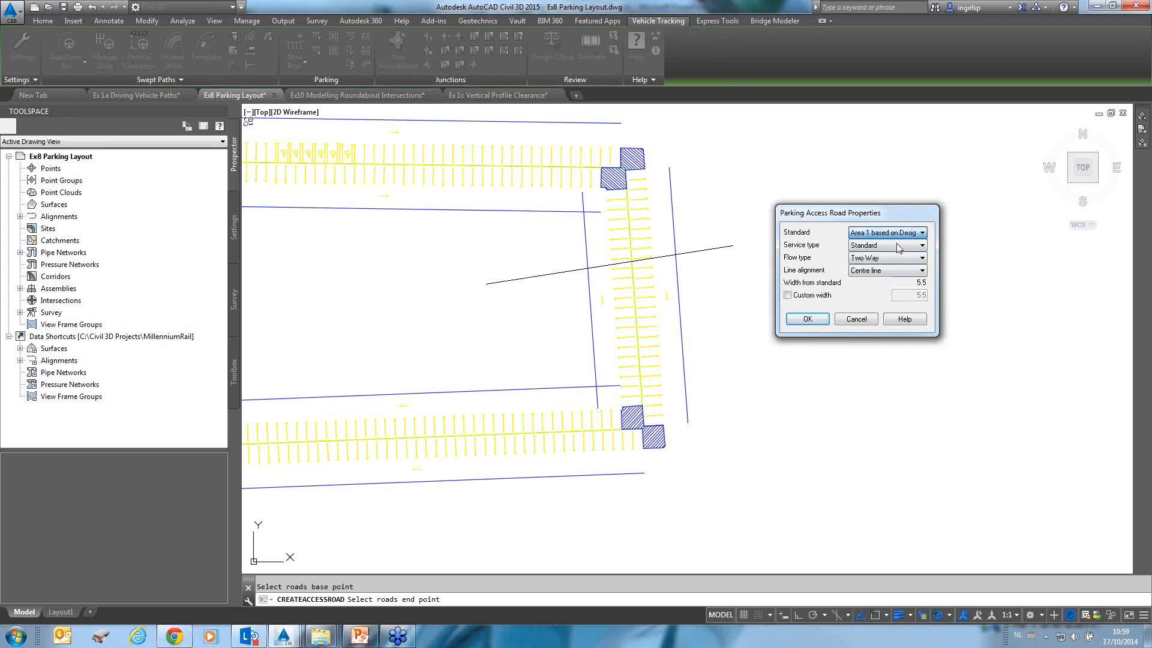
pyautogui.click(806, 321)
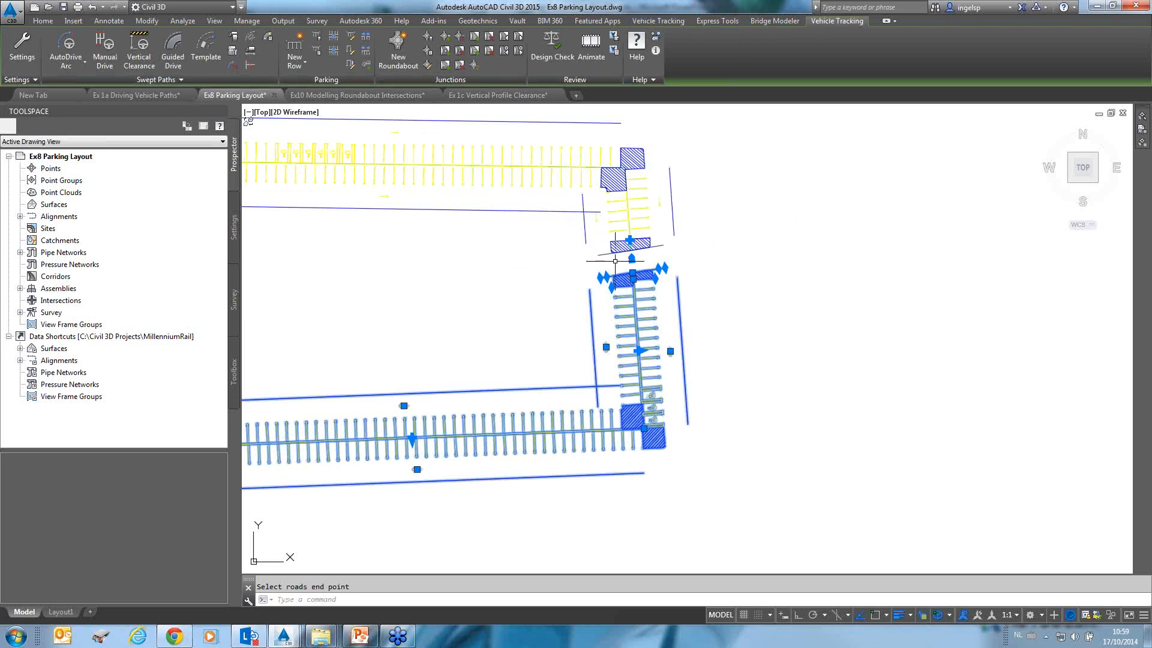
pyautogui.scroll(2, 640, 284)
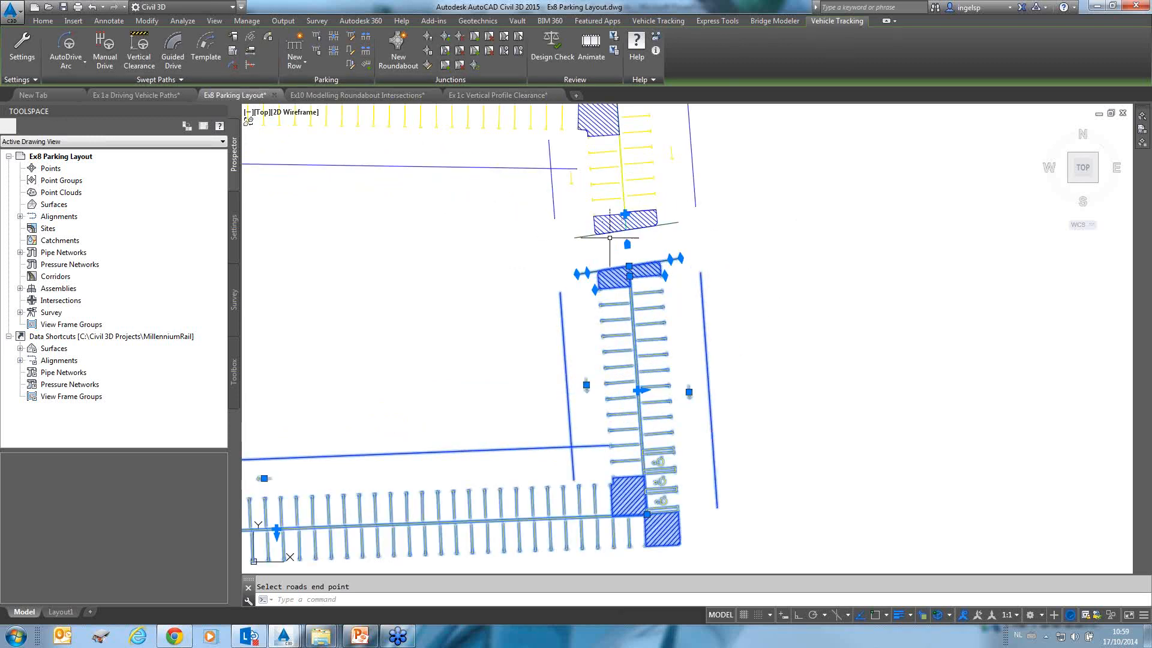
pyautogui.press('Escape')
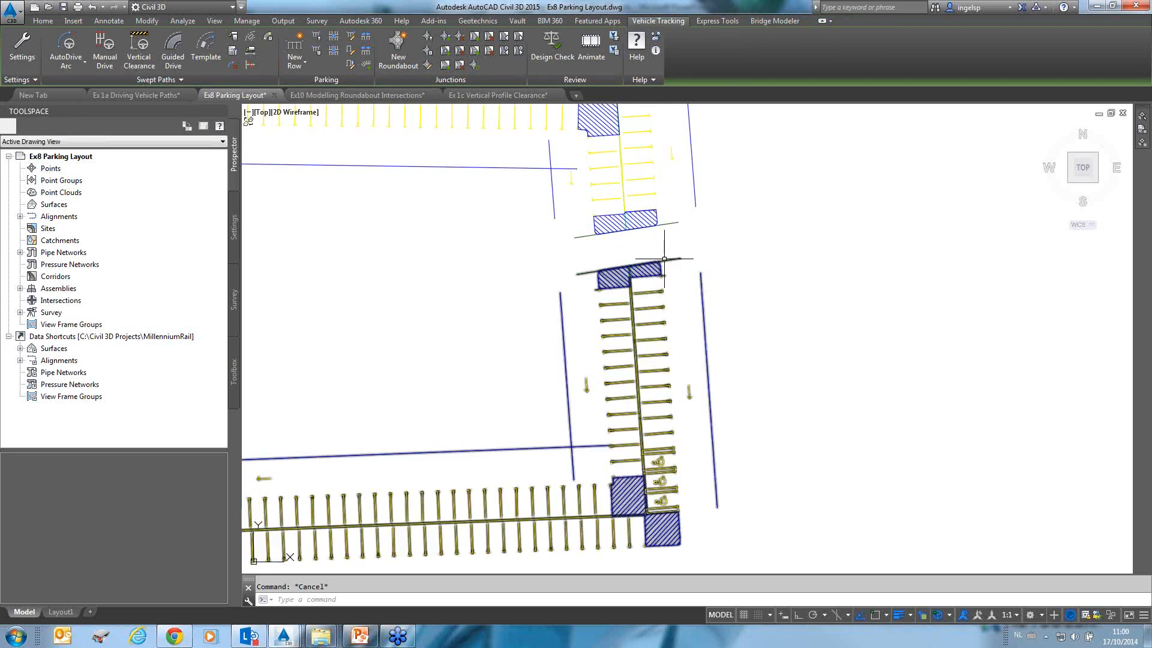
# Angle the end of the separated row segment next to the new access road using its end grips.
pyautogui.click(666, 259)
pyautogui.click(680, 257)
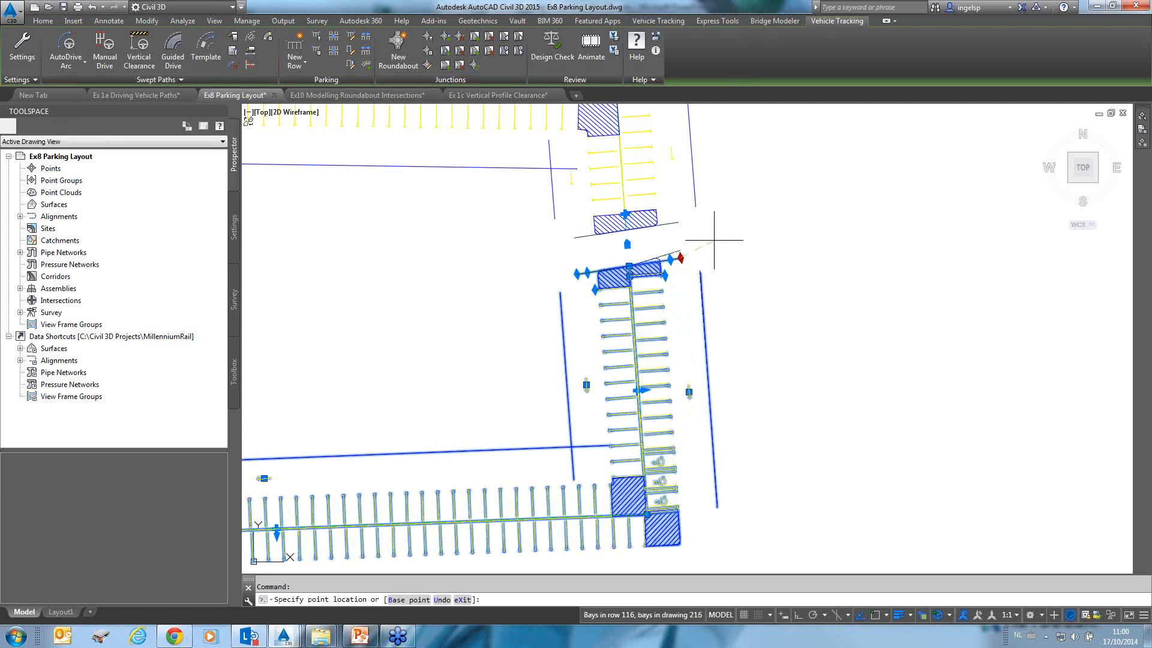
pyautogui.click(733, 314)
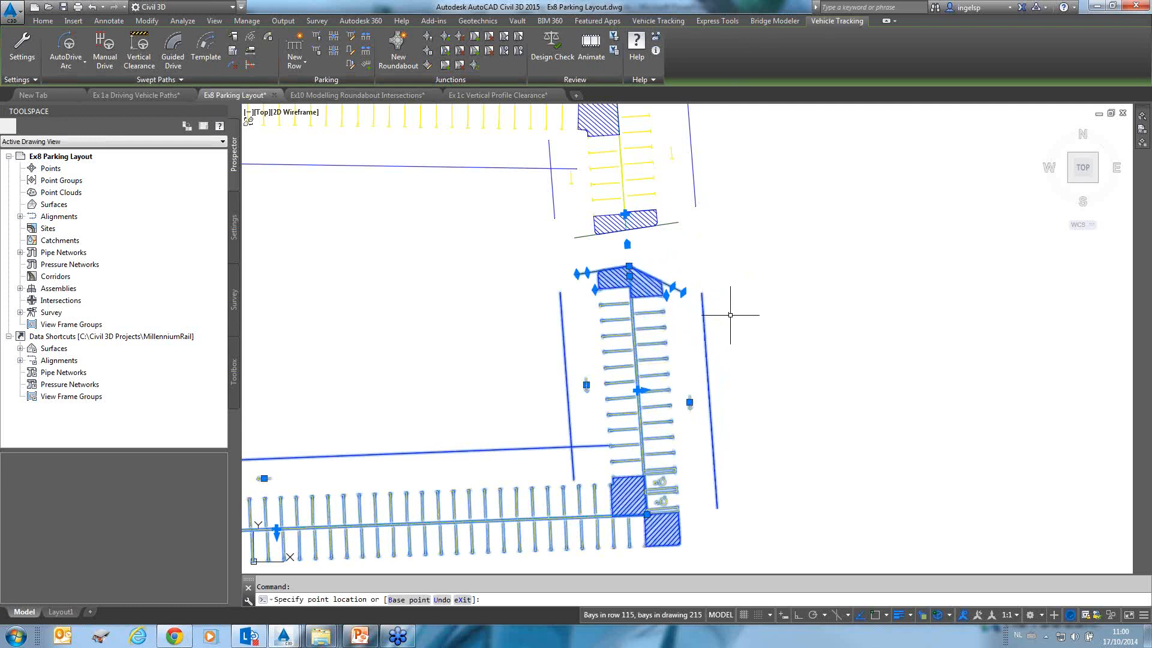
pyautogui.click(576, 274)
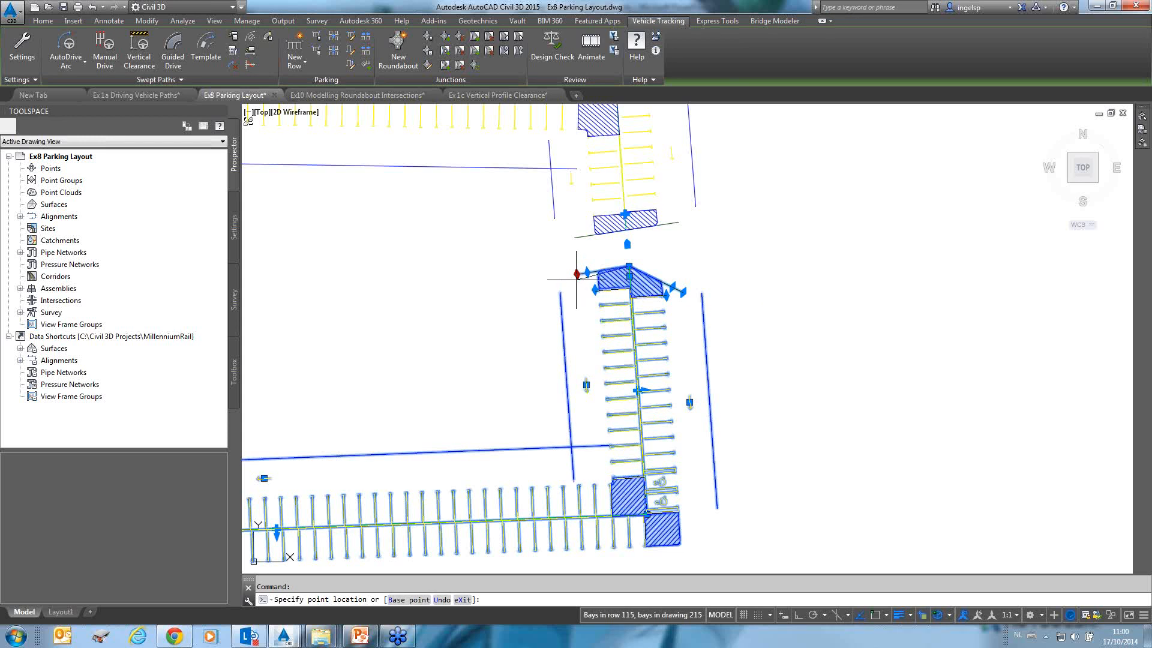
pyautogui.click(585, 276)
pyautogui.click(587, 276)
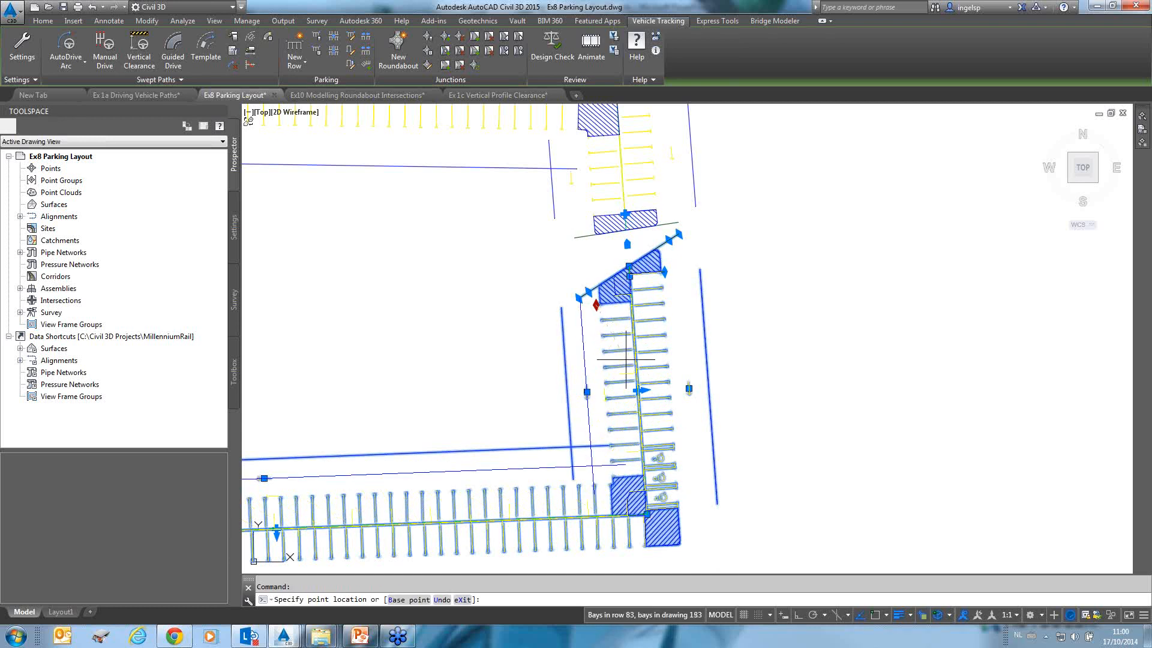
pyautogui.press('Escape')
# Bend the separated row segment into a curve and stretch its end to form a U-shaped row.
pyautogui.click(638, 390)
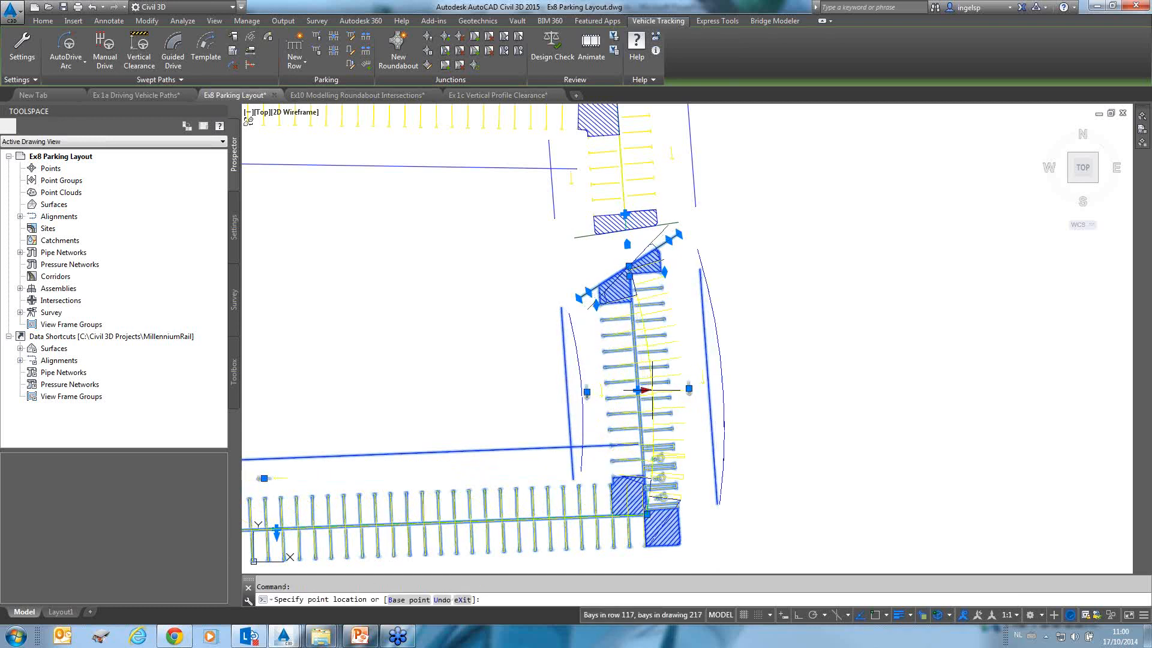
pyautogui.click(744, 393)
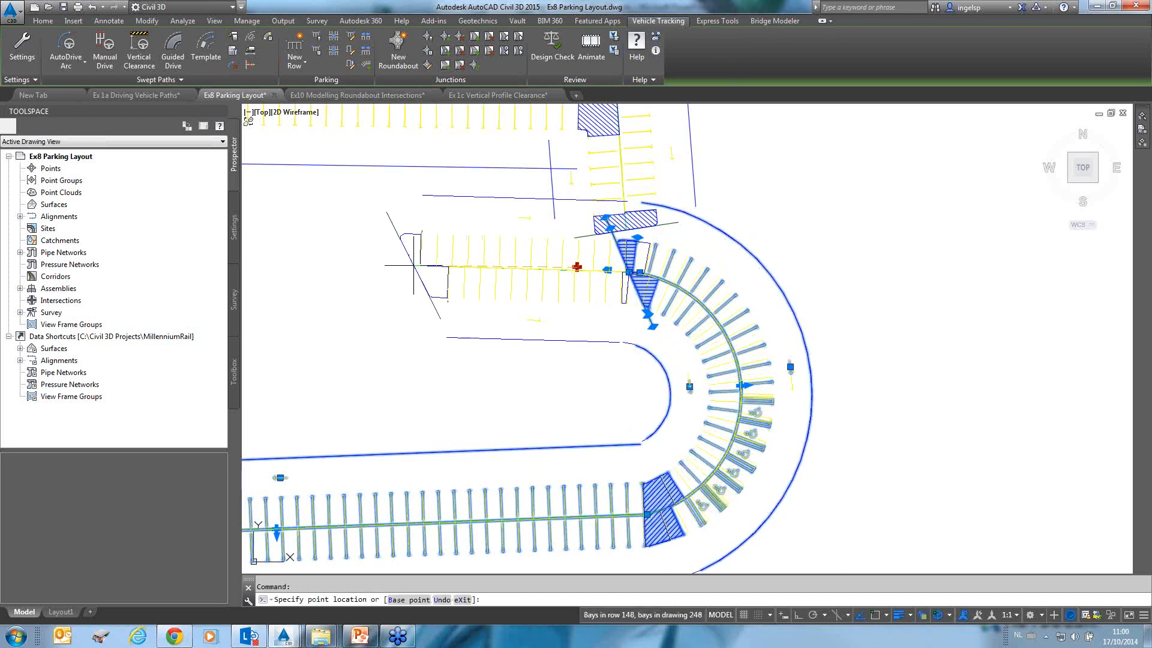
pyautogui.click(345, 267)
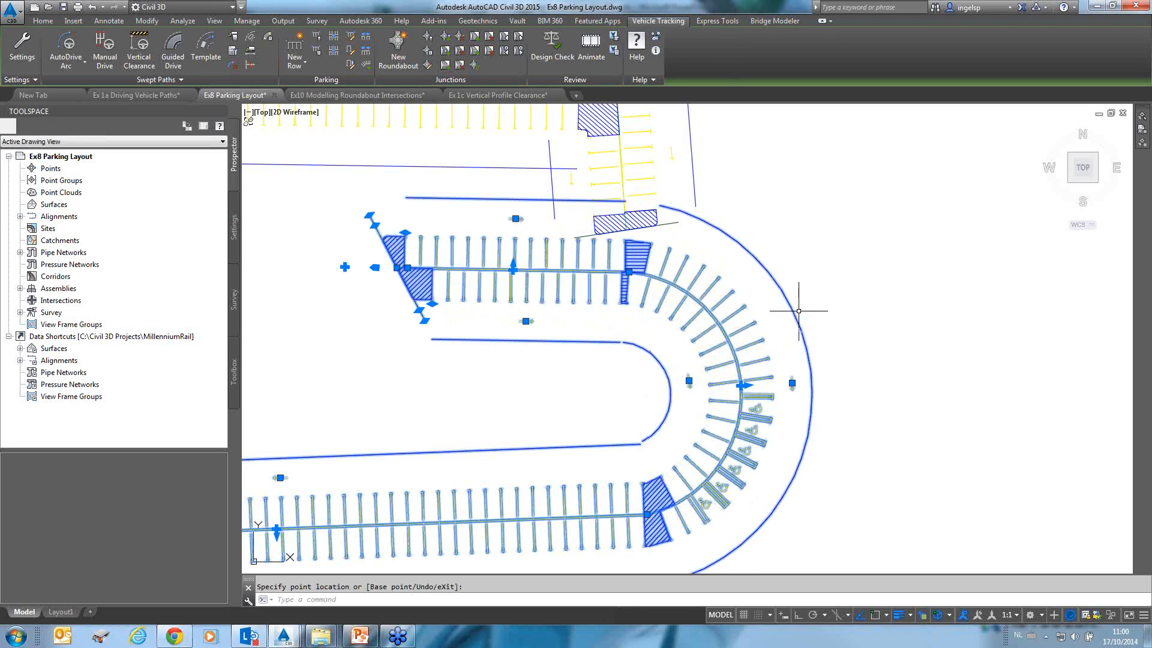
# Move the U-shaped parking row down and to the right, away from the upper row.
pyautogui.scroll(-2, 650, 346)
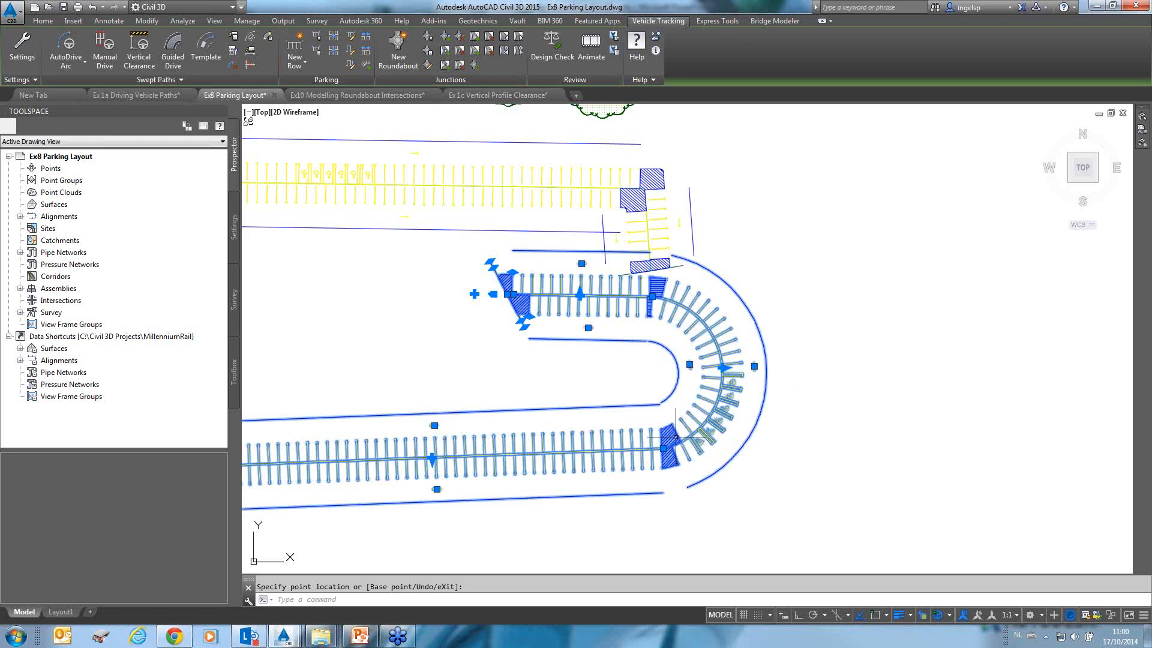
pyautogui.write('m')
pyautogui.press('Return')
pyautogui.click(831, 330)
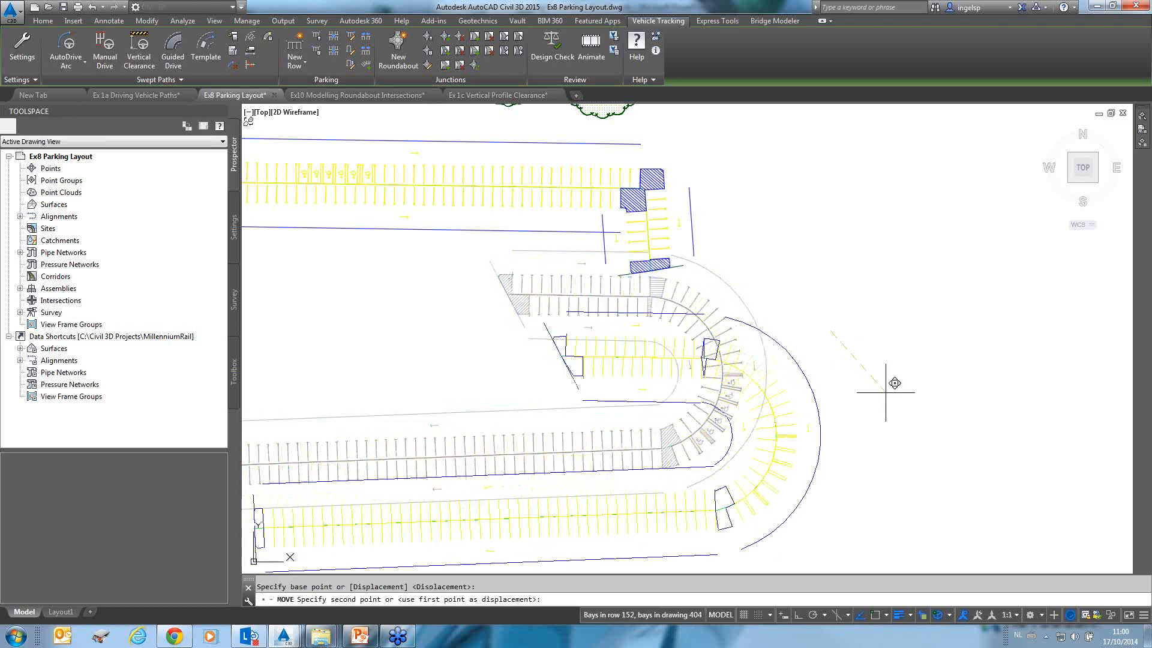
pyautogui.click(876, 382)
pyautogui.press('Escape')
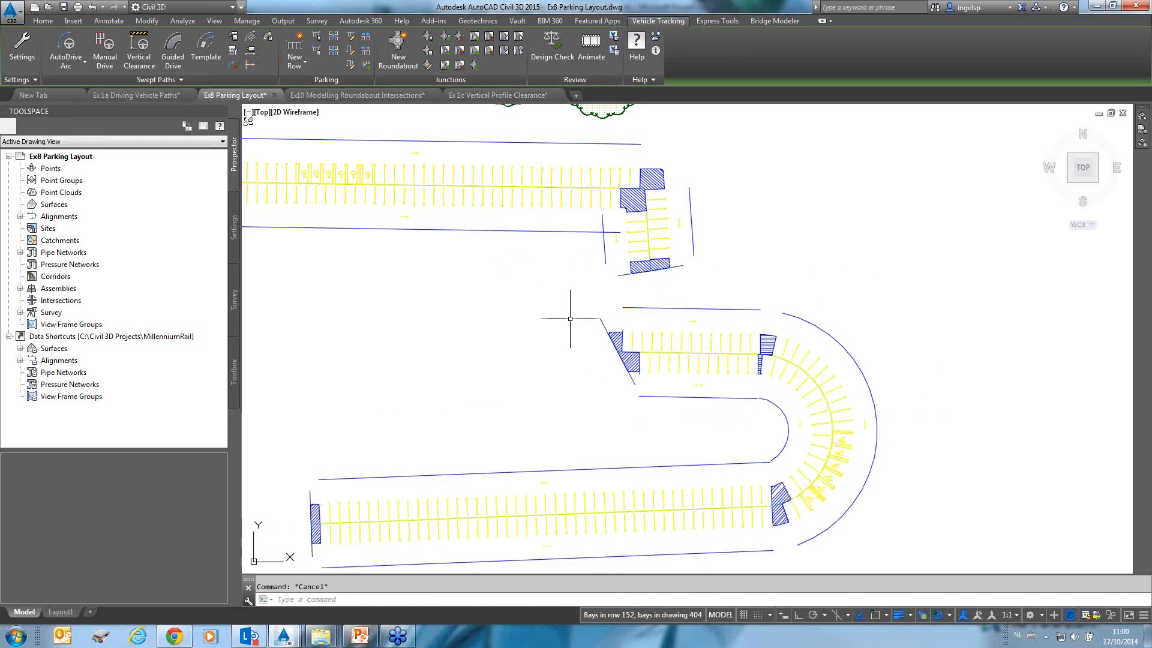
# Select the U-shaped row and review its parking bay report.
pyautogui.moveTo(527, 288)
pyautogui.mouseDown(button='middle')
pyautogui.moveTo(489, 224)
pyautogui.moveTo(540, 180)
pyautogui.moveTo(543, 160)
pyautogui.mouseUp(button='middle')
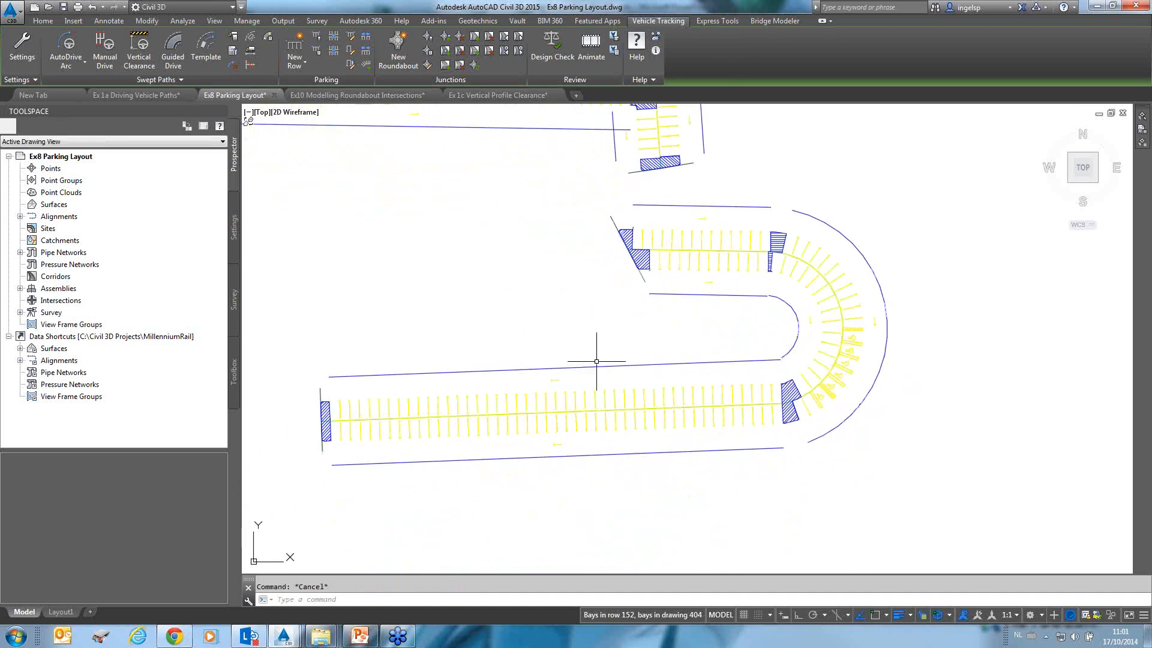
pyautogui.click(596, 361)
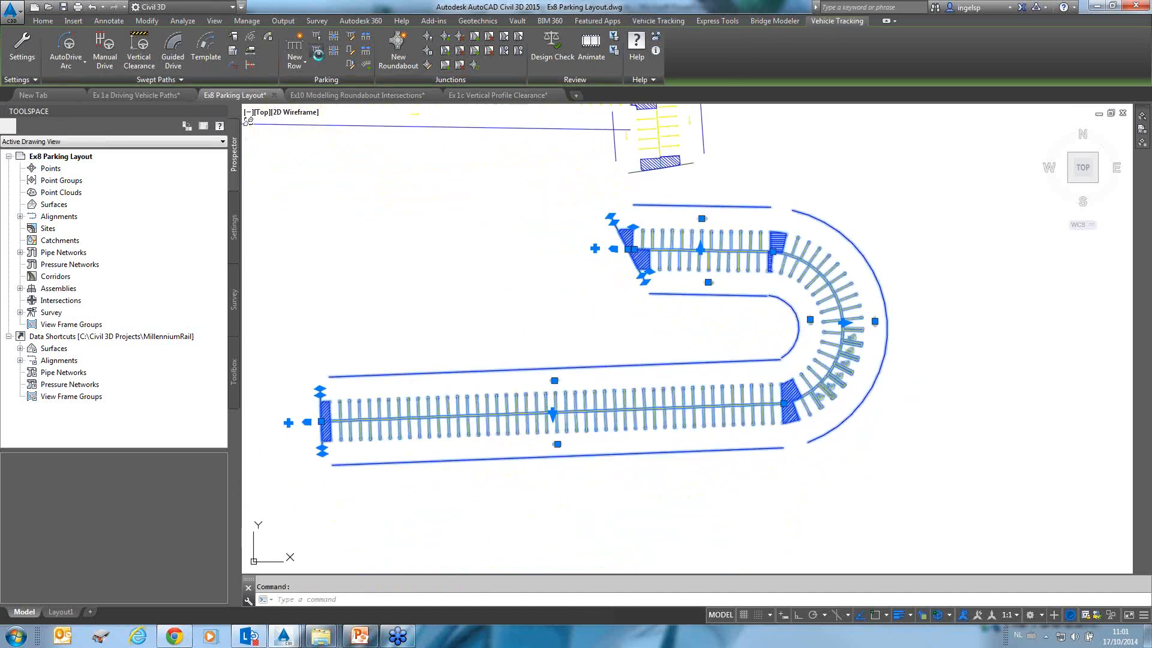
pyautogui.click(317, 53)
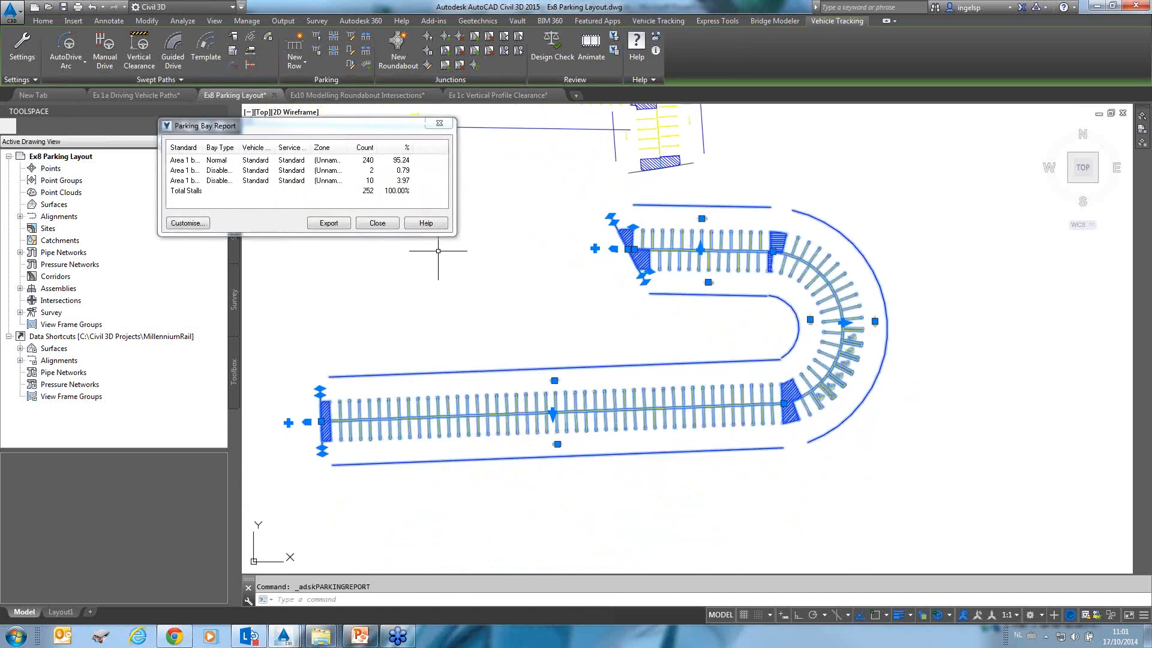
pyautogui.click(376, 223)
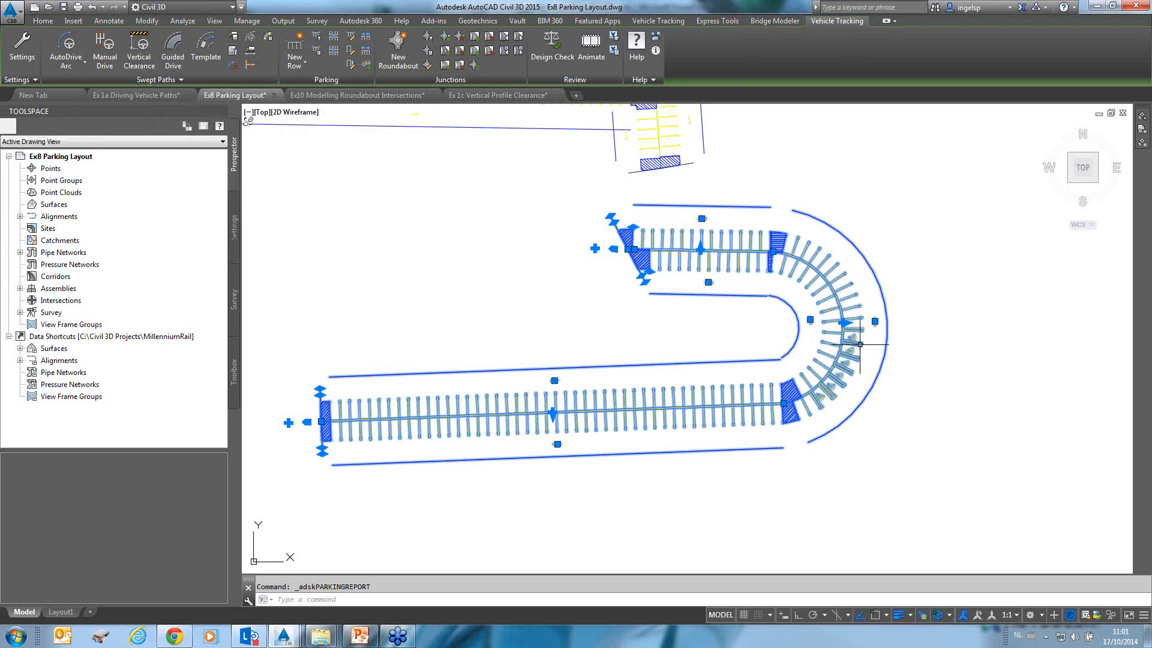
# Start a new parking row using the British Design Bulletin 32 Second Edition standard.
pyautogui.click(317, 41)
pyautogui.click(455, 222)
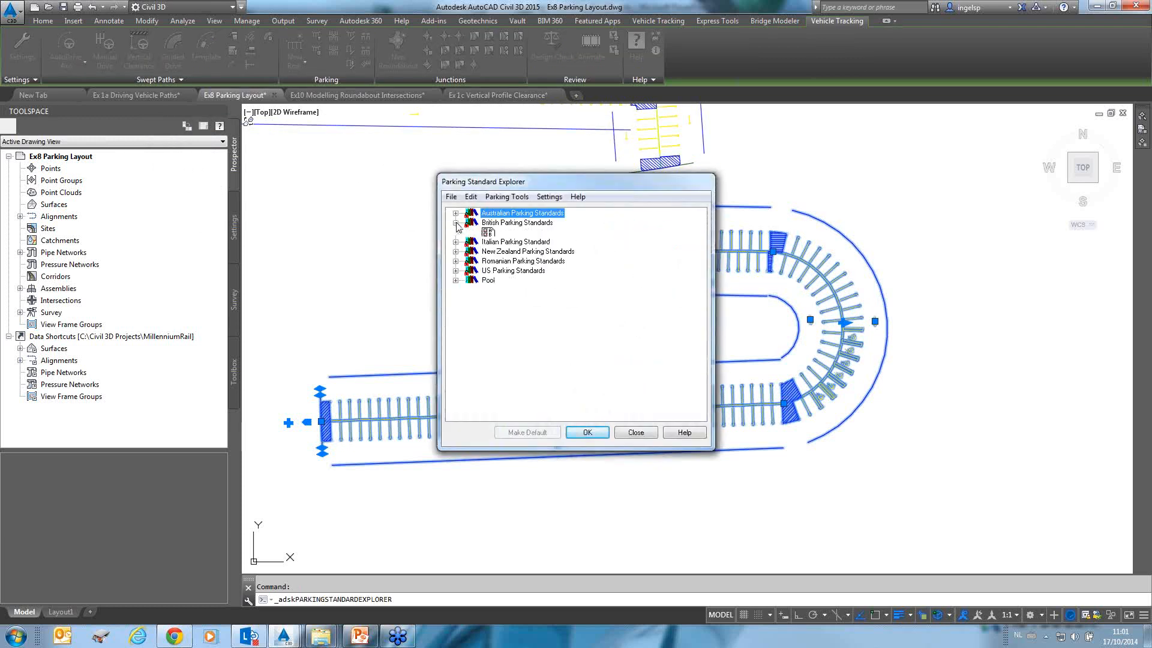
pyautogui.doubleClick(514, 234)
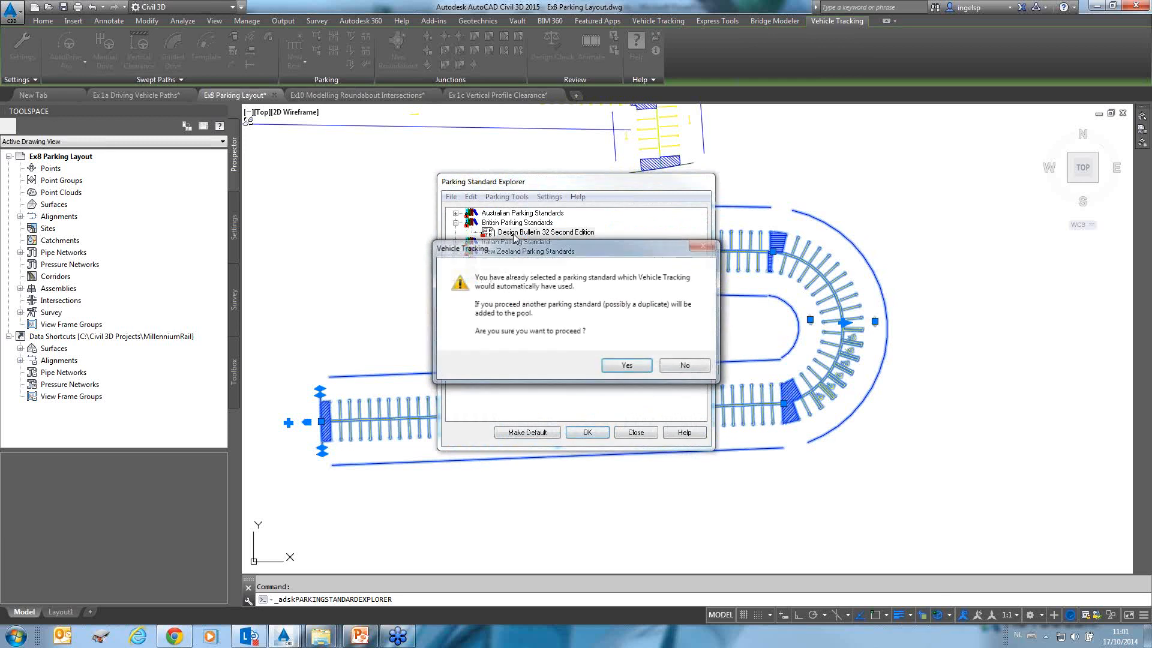
pyautogui.click(630, 363)
pyautogui.click(672, 312)
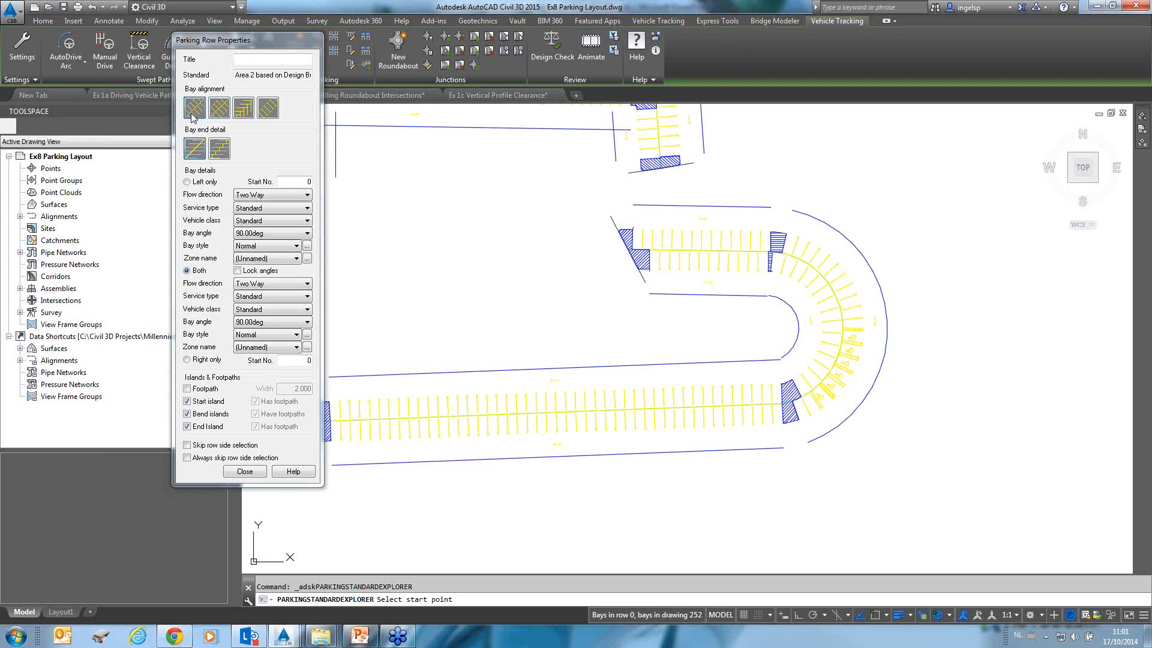
# Draw a left-only parking row with the chosen bay alignment along the road edge below the building.
pyautogui.click(238, 113)
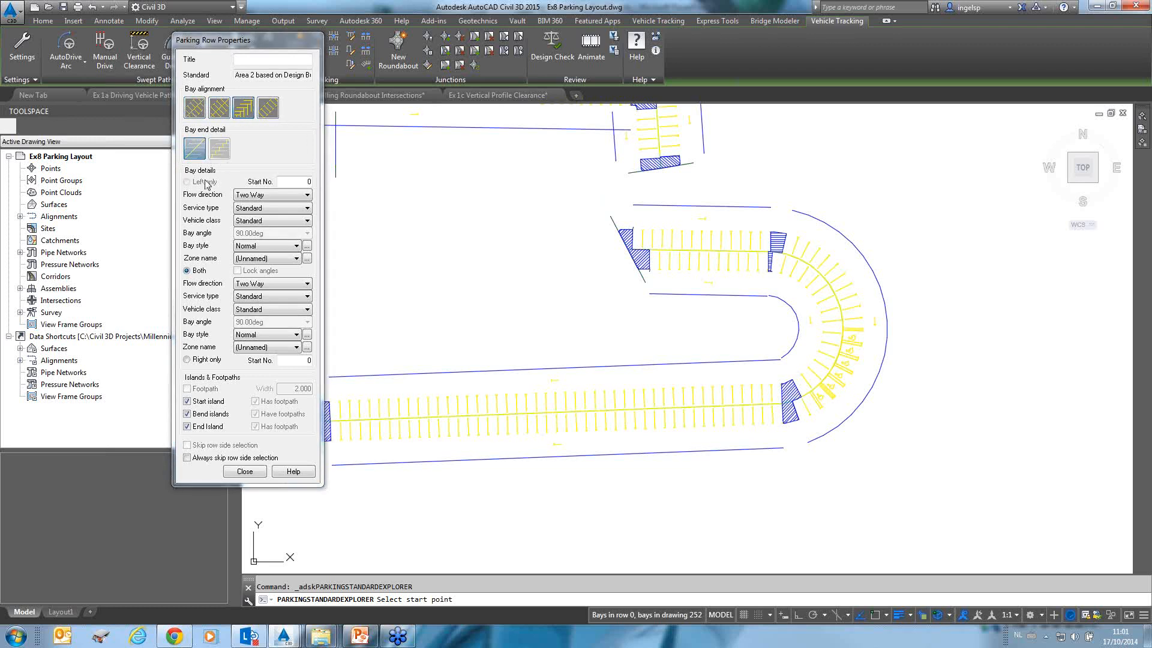
pyautogui.click(199, 114)
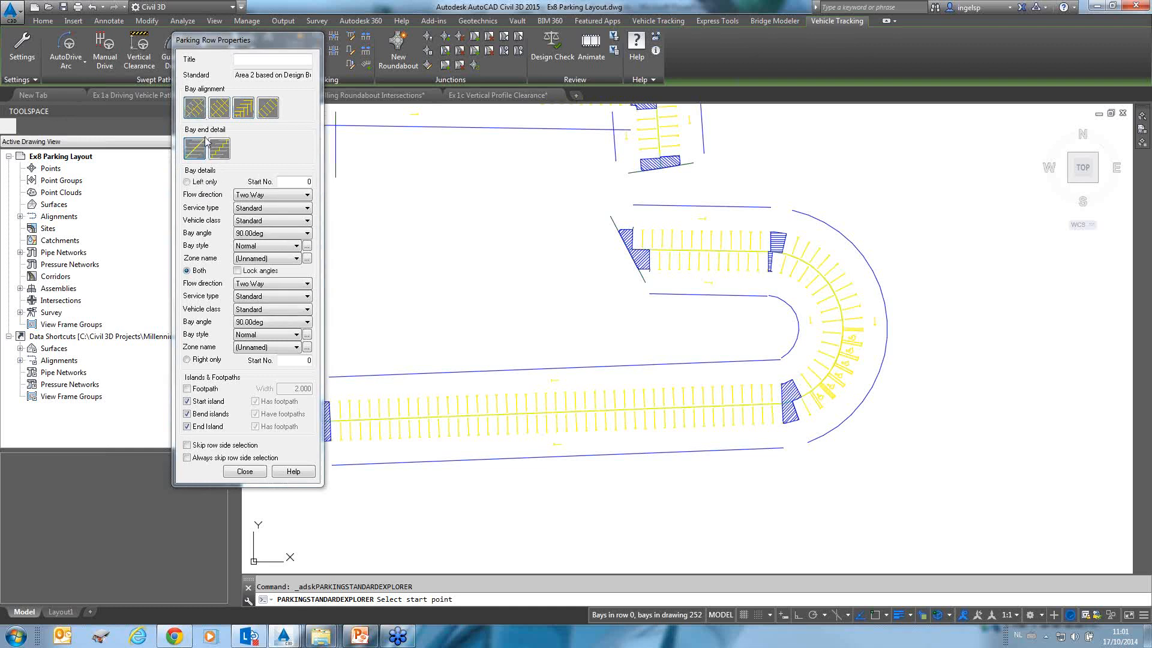
pyautogui.click(190, 183)
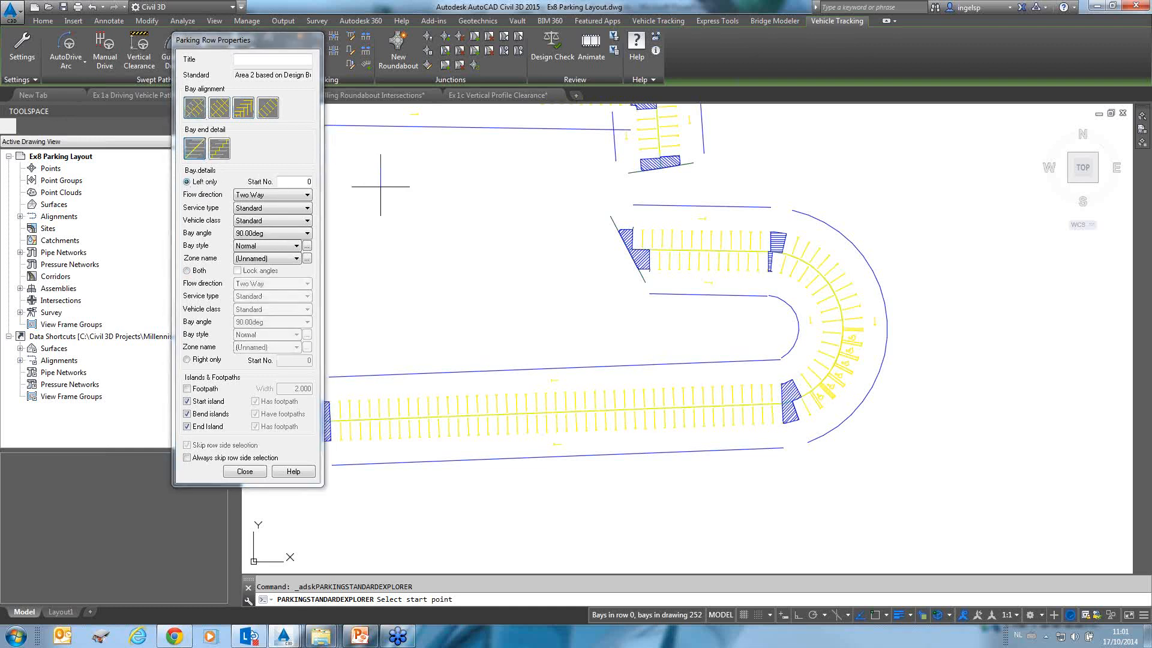
pyautogui.moveTo(381, 180)
pyautogui.mouseDown(button='middle')
pyautogui.moveTo(646, 277)
pyautogui.moveTo(747, 375)
pyautogui.mouseUp(button='middle')
pyautogui.scroll(-2, 701, 326)
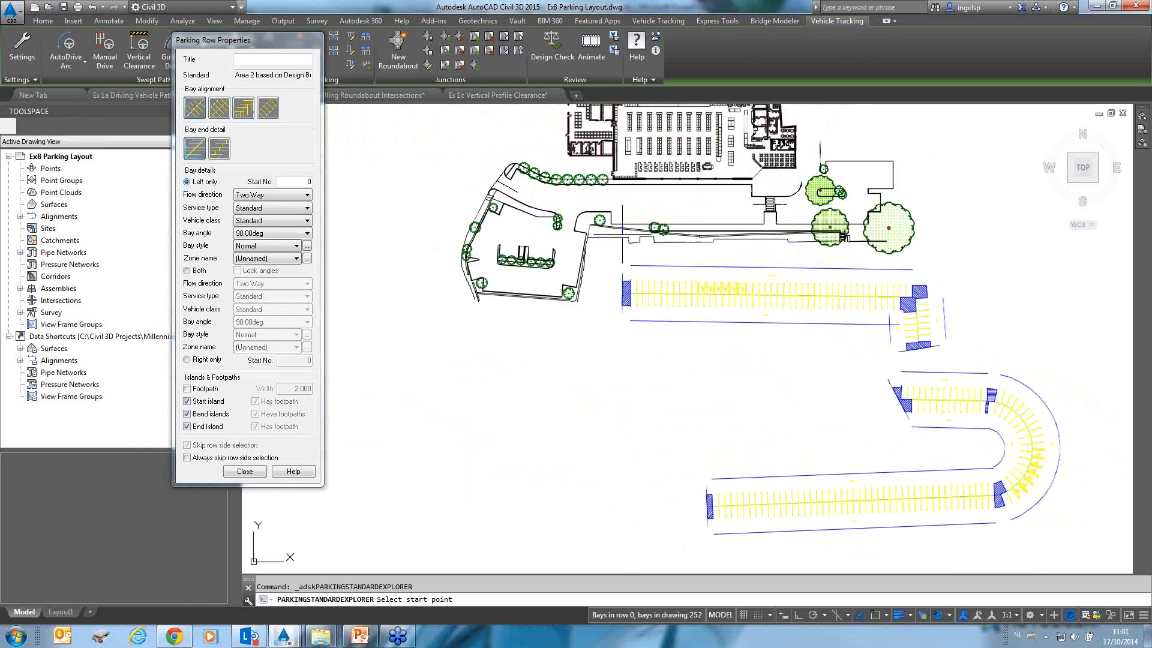
pyautogui.scroll(6, 612, 216)
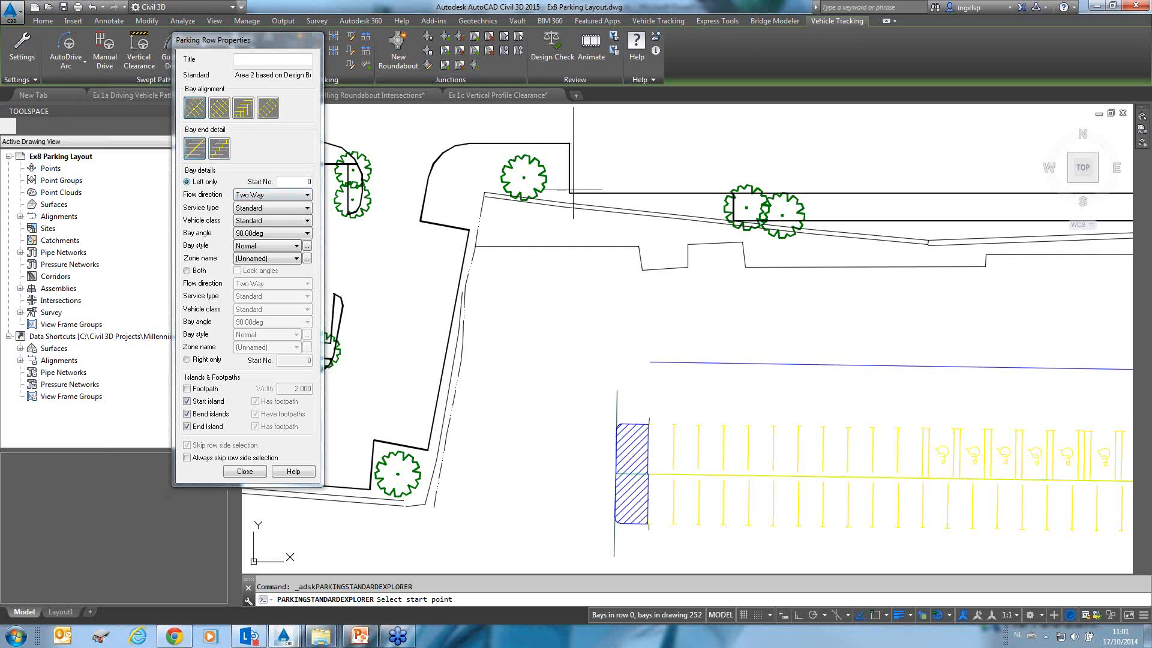
pyautogui.press('F3')
pyautogui.click(570, 192)
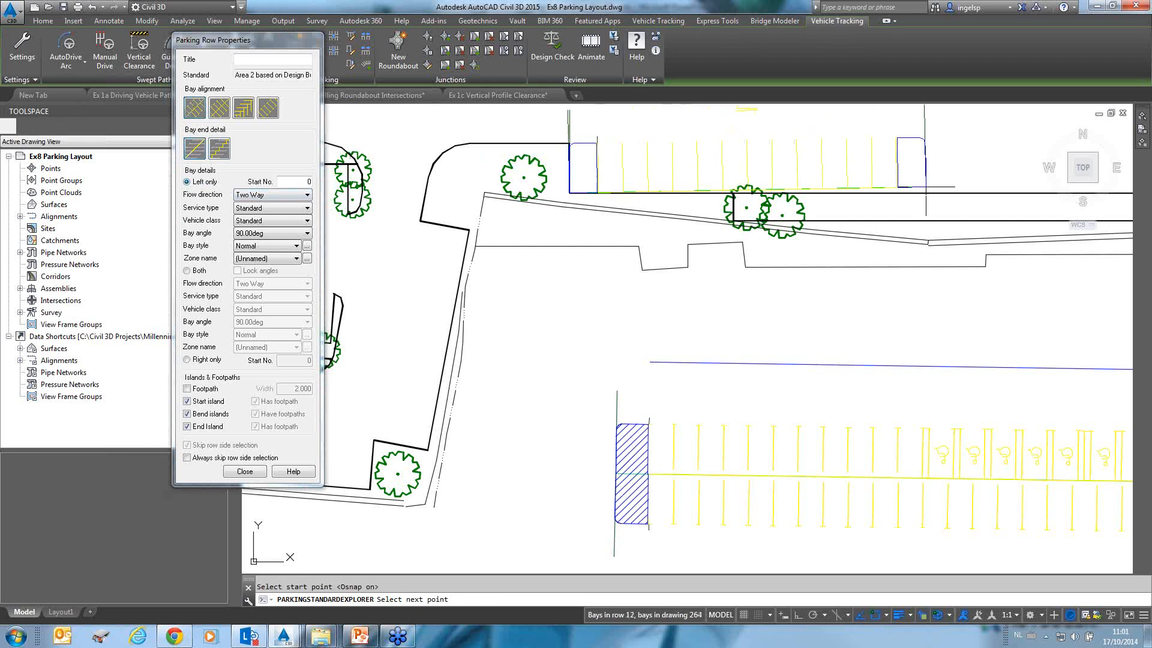
pyautogui.moveTo(922, 190)
pyautogui.mouseDown(button='middle')
pyautogui.moveTo(504, 240)
pyautogui.moveTo(435, 271)
pyautogui.mouseUp(button='middle')
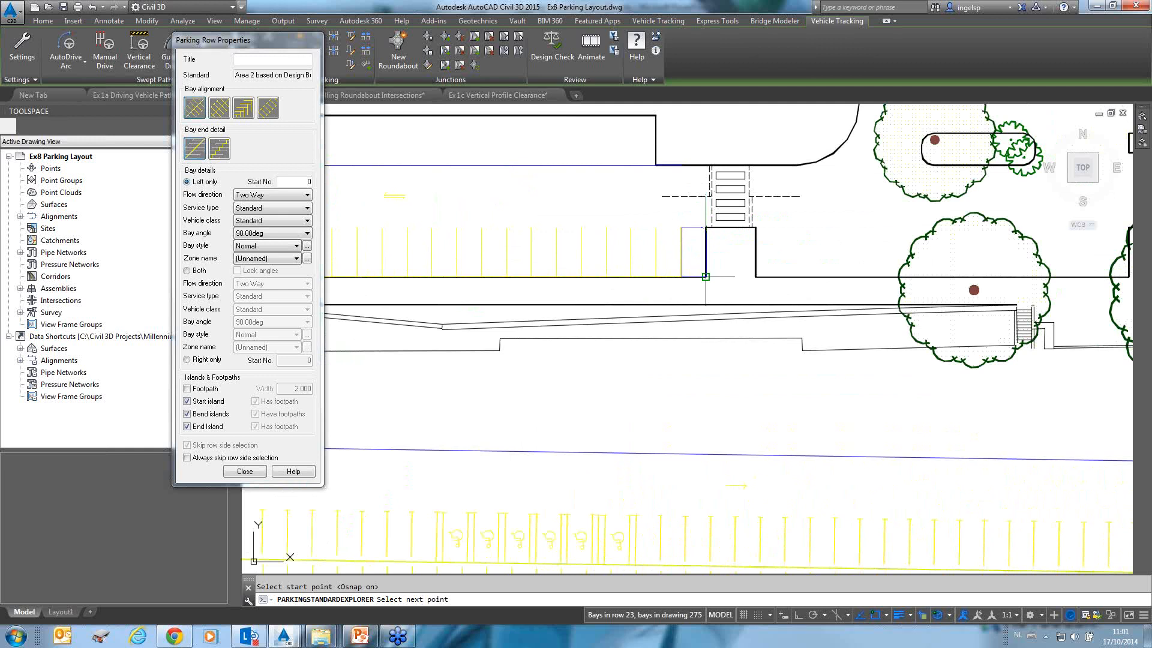
pyautogui.click(706, 276)
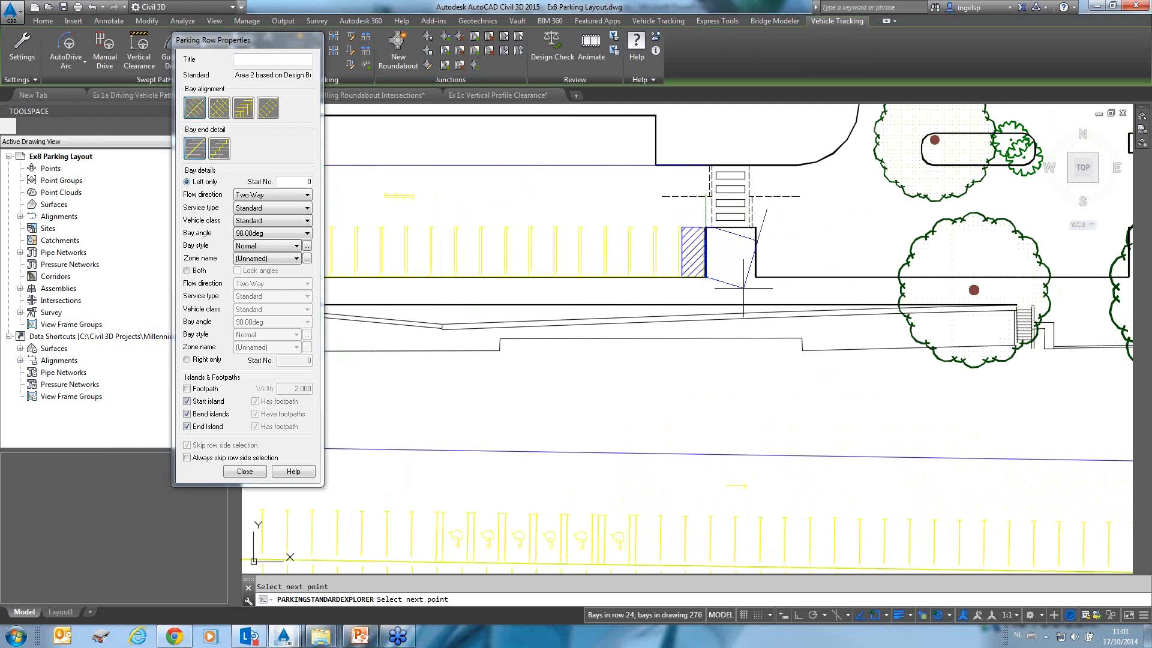
pyautogui.press('Return')
pyautogui.press('Escape')
pyautogui.scroll(-4, 977, 258)
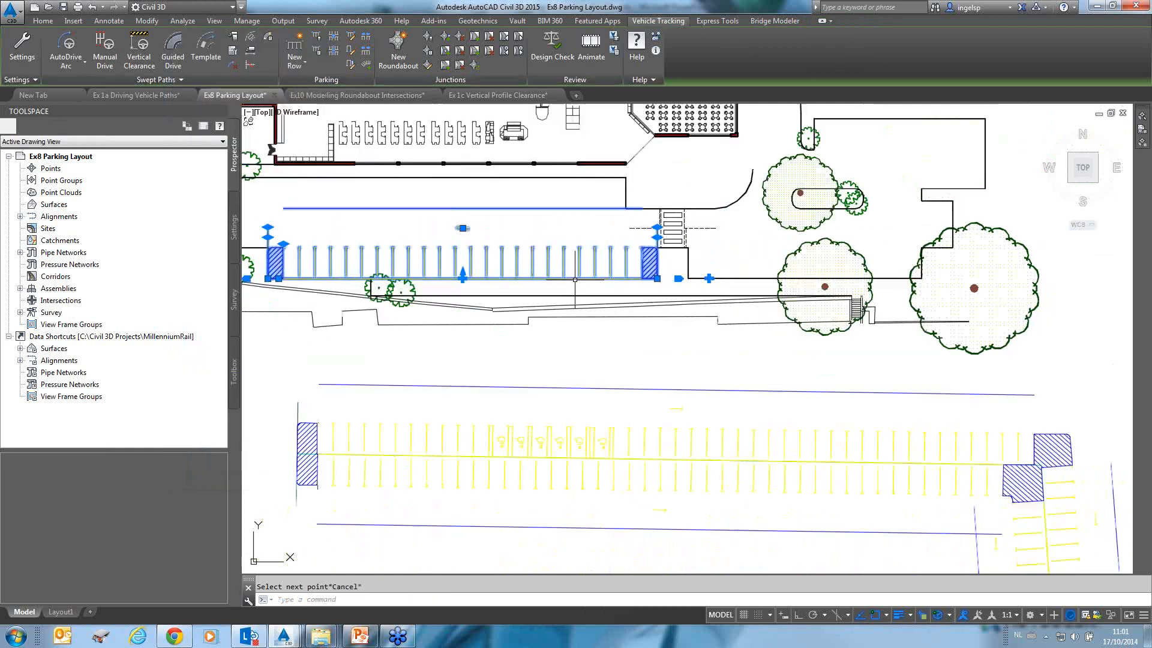
pyautogui.moveTo(738, 266)
pyautogui.mouseDown(button='middle')
pyautogui.moveTo(954, 284)
pyautogui.moveTo(826, 283)
pyautogui.mouseUp(button='middle')
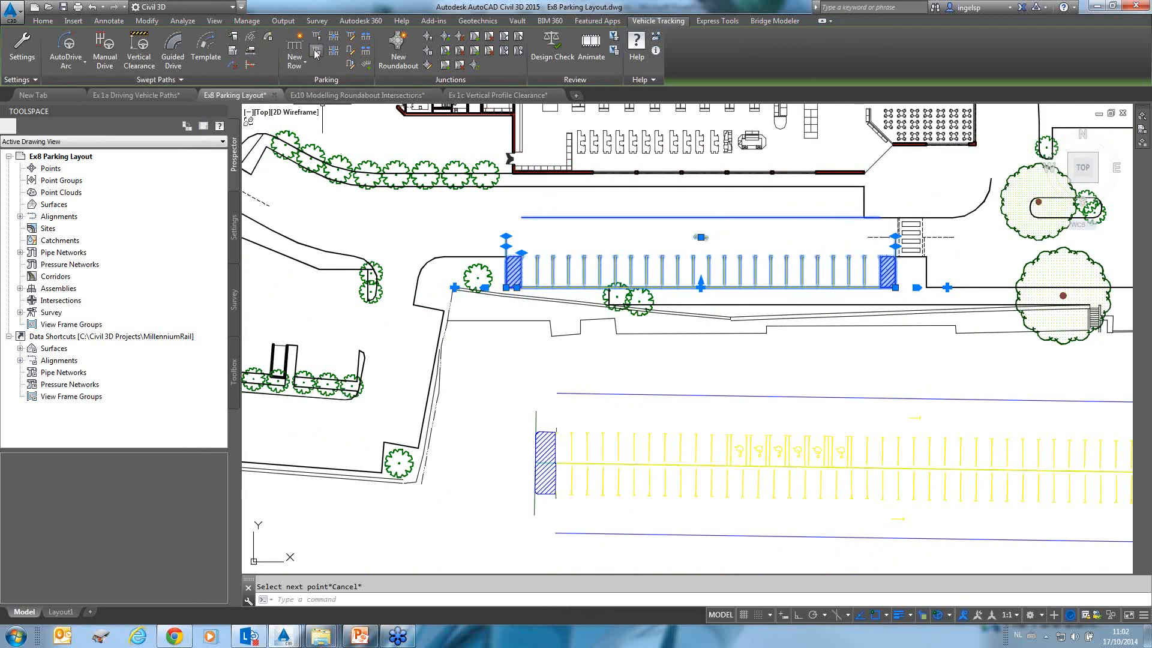
# Draw a new left-only parking row along the road edge in front of the building.
pyautogui.click(294, 47)
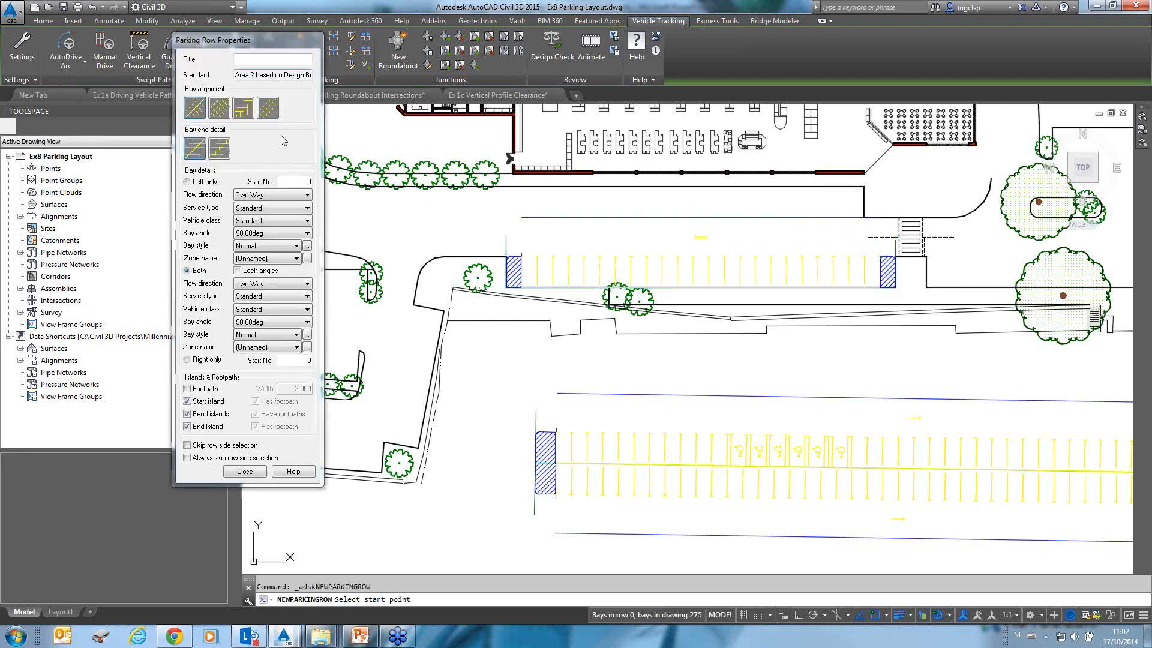
pyautogui.click(186, 182)
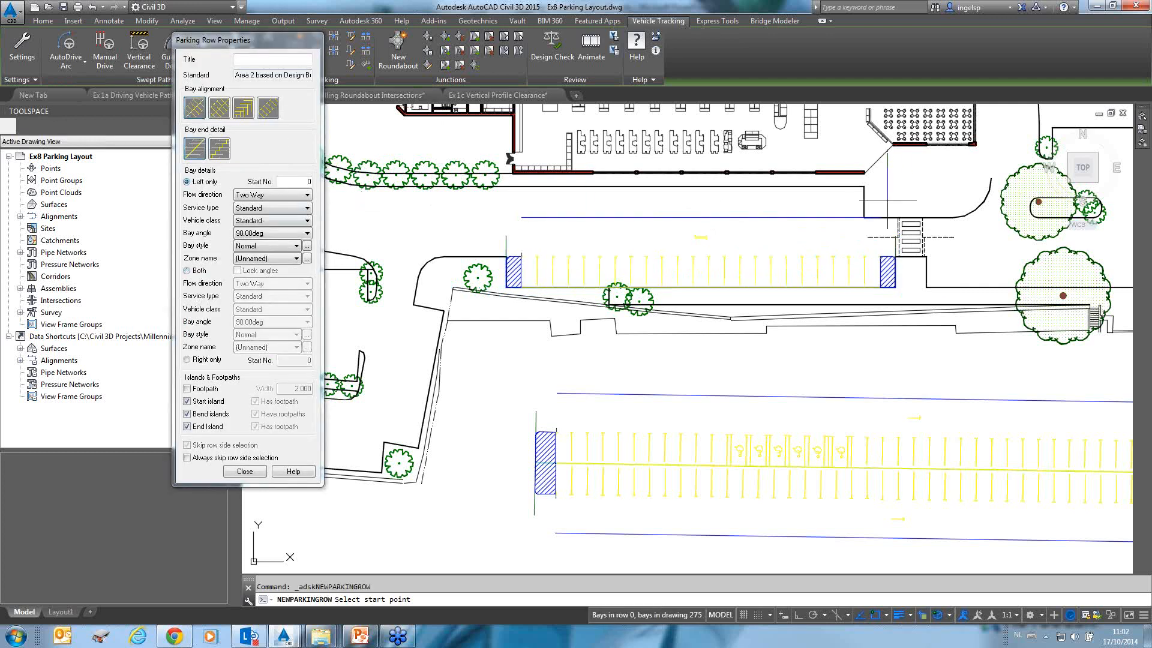
pyautogui.click(864, 187)
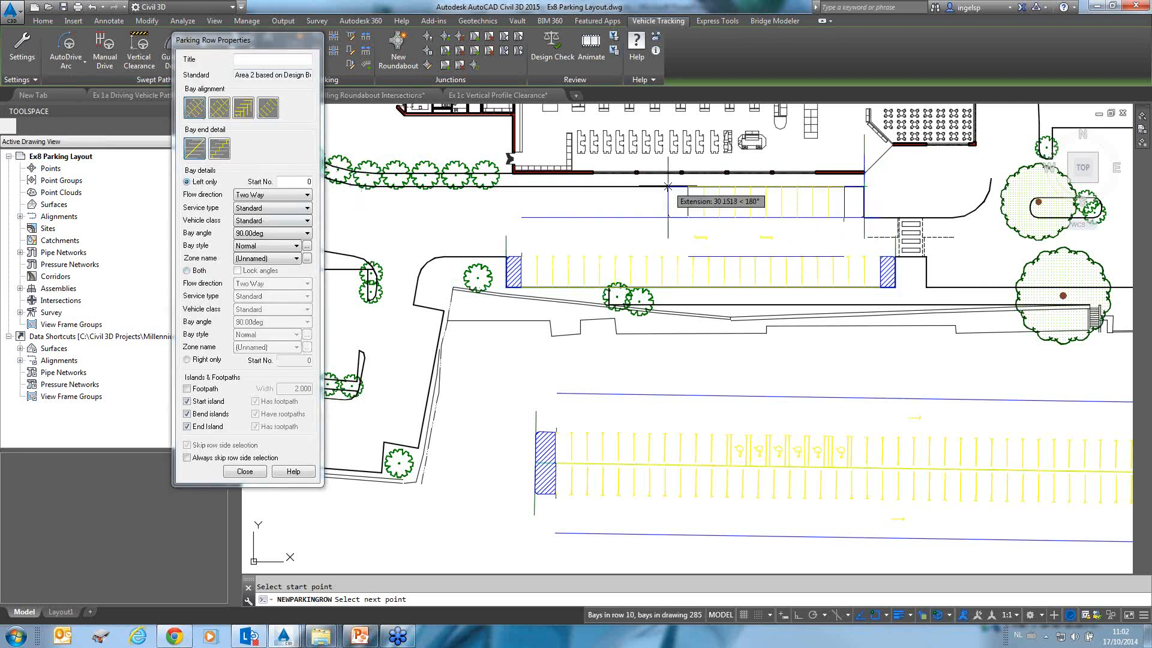
pyautogui.moveTo(675, 187)
pyautogui.mouseDown(button='middle')
pyautogui.moveTo(775, 182)
pyautogui.moveTo(886, 213)
pyautogui.mouseUp(button='middle')
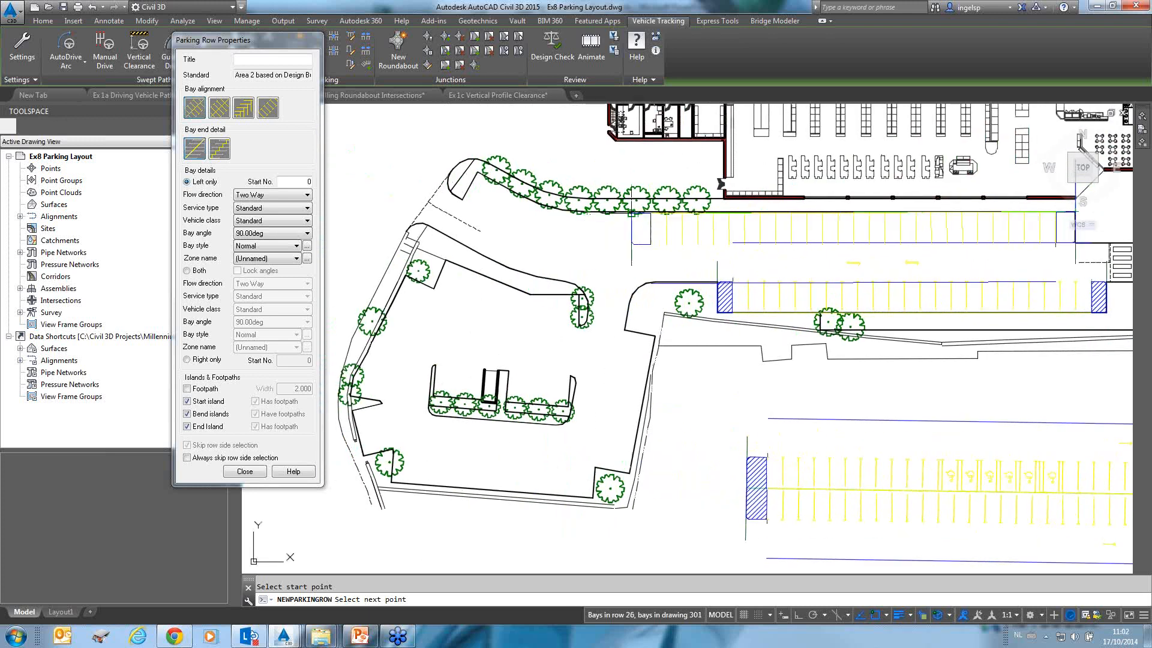
pyautogui.click(478, 174)
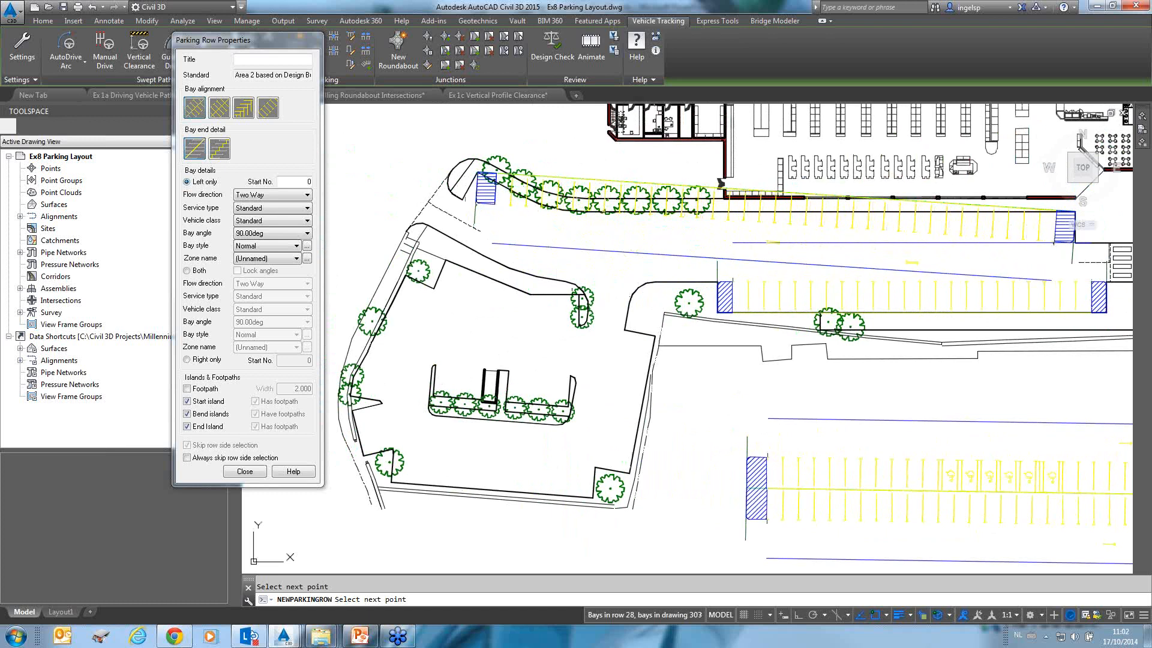
pyautogui.press('Escape')
# Delete the newly drawn parking row in front of the building.
pyautogui.click(775, 193)
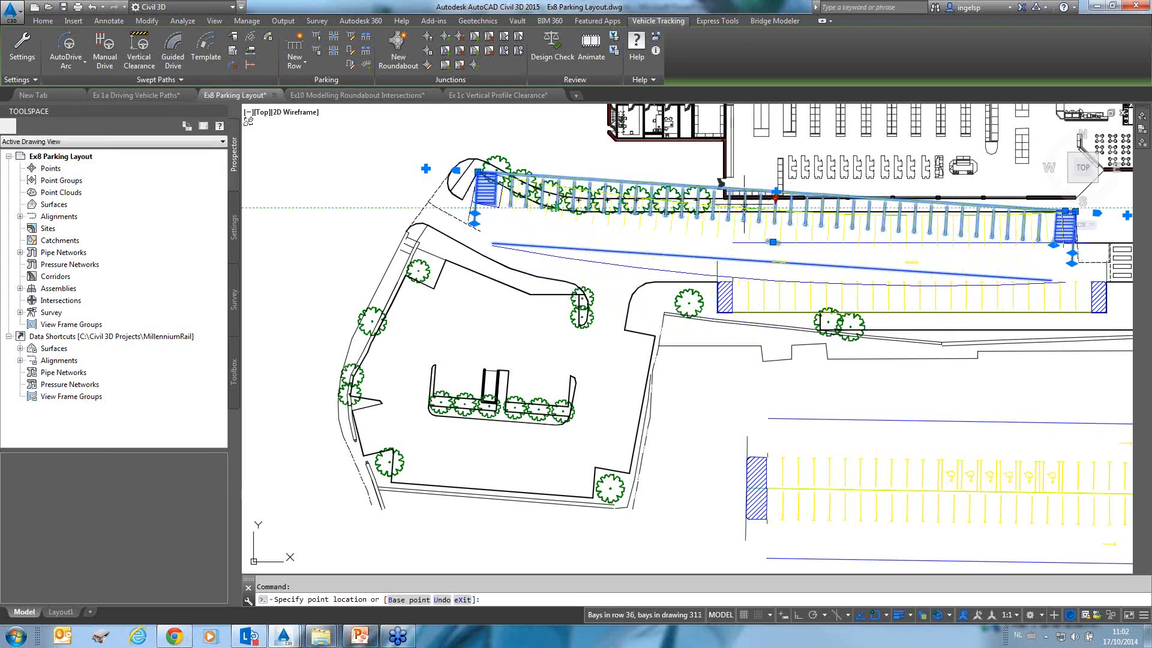
pyautogui.press('Escape')
pyautogui.press('Delete')
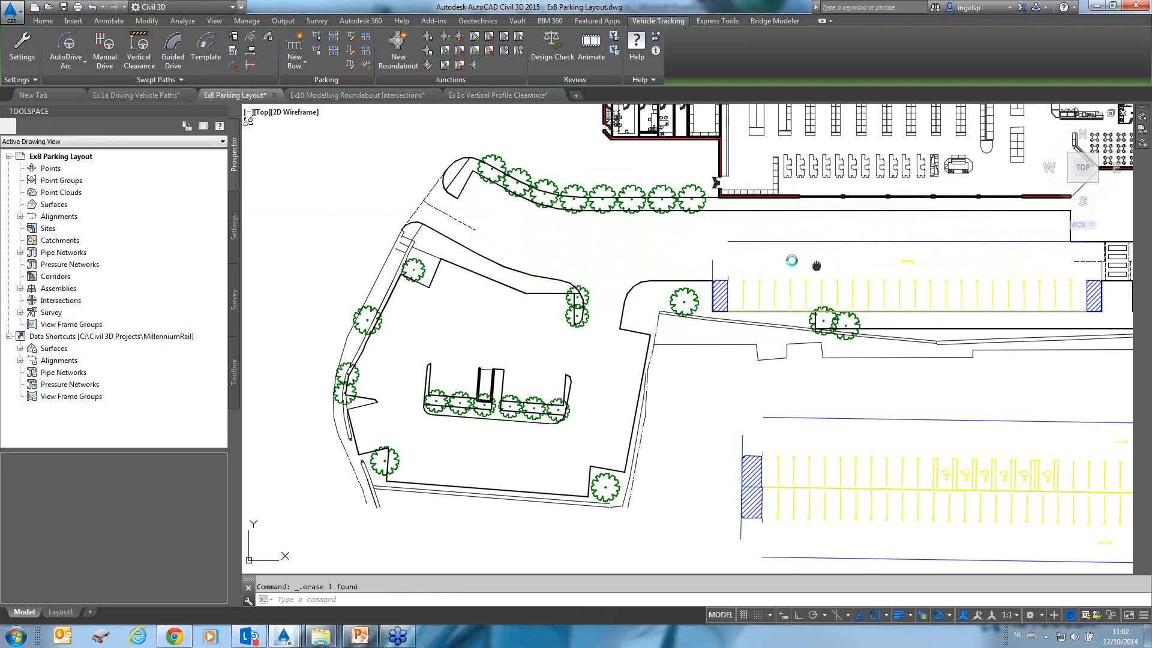
# Select the parking row below the building and view it within the whole parking layout.
pyautogui.moveTo(861, 298); pyautogui.dragTo(669, 243, button='middle')
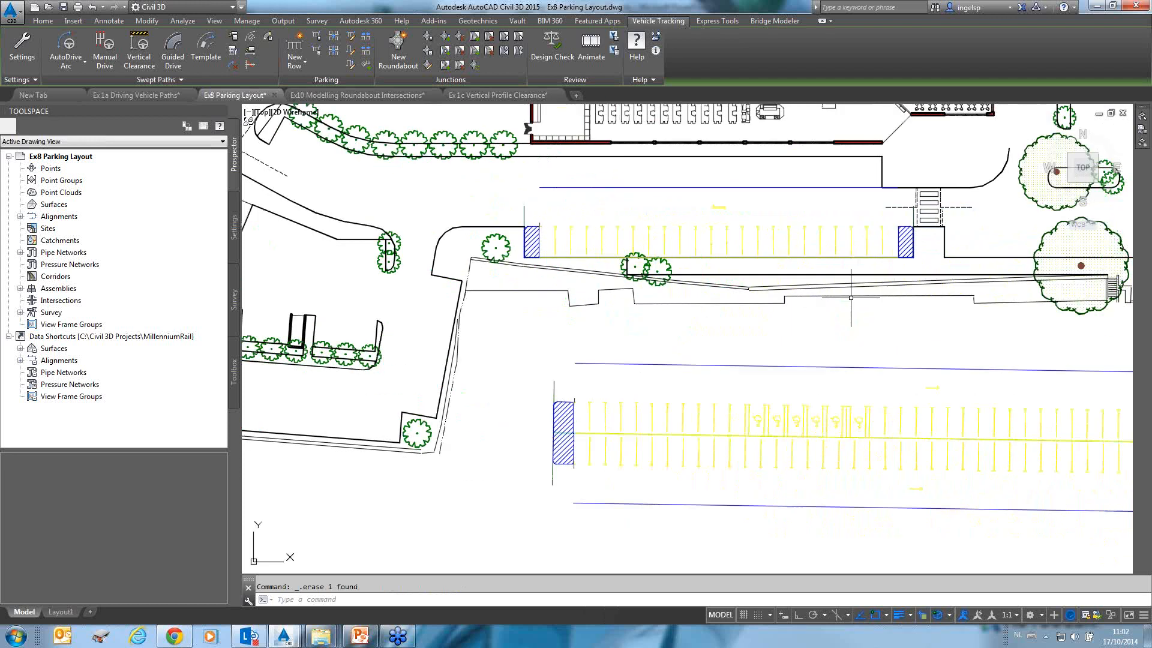
pyautogui.click(663, 234)
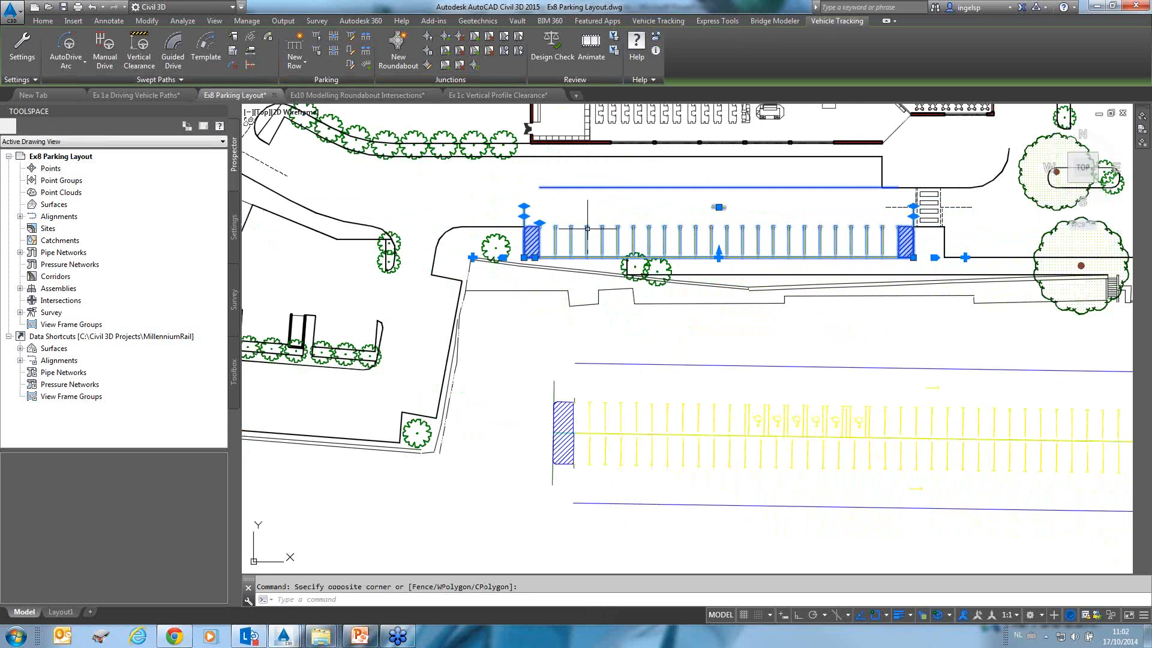
pyautogui.scroll(-4, 834, 399)
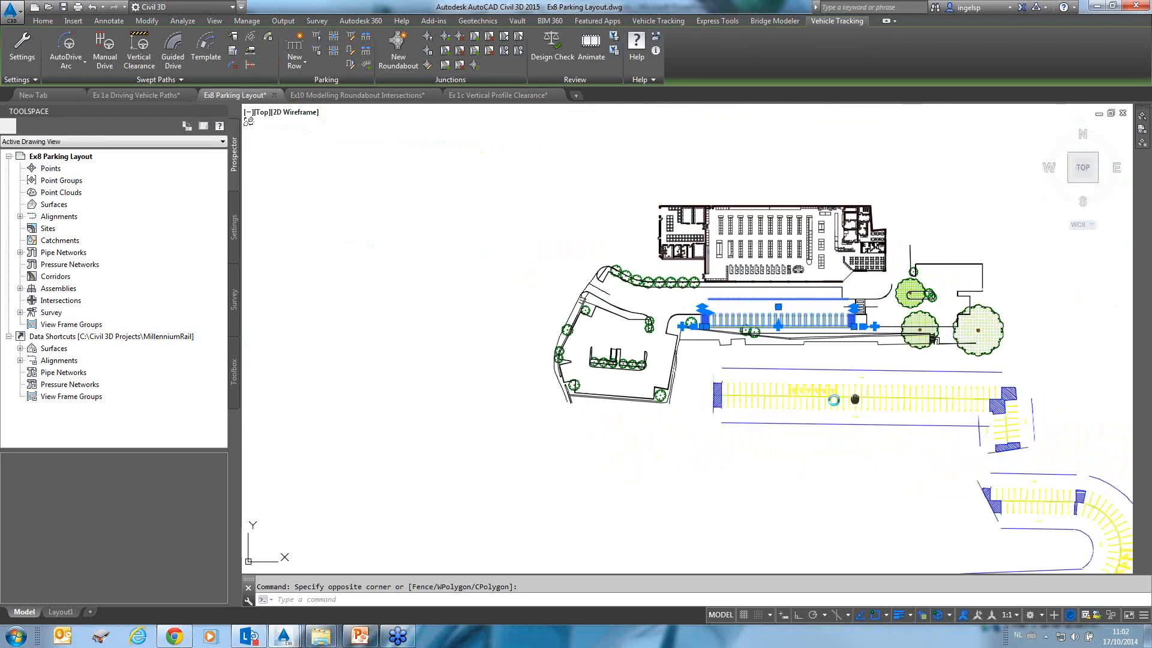
pyautogui.moveTo(854, 399)
pyautogui.mouseDown(button='middle')
pyautogui.moveTo(630, 310)
pyautogui.moveTo(563, 243)
pyautogui.mouseUp(button='middle')
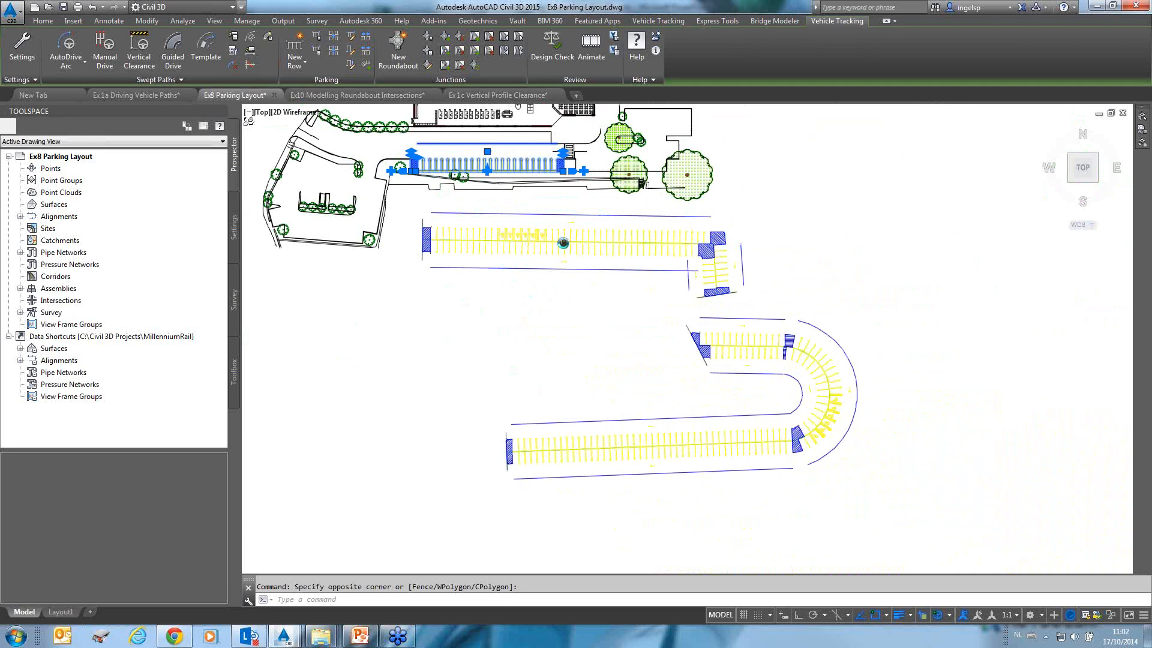
pyautogui.moveTo(563, 243); pyautogui.dragTo(562, 243, button='middle')
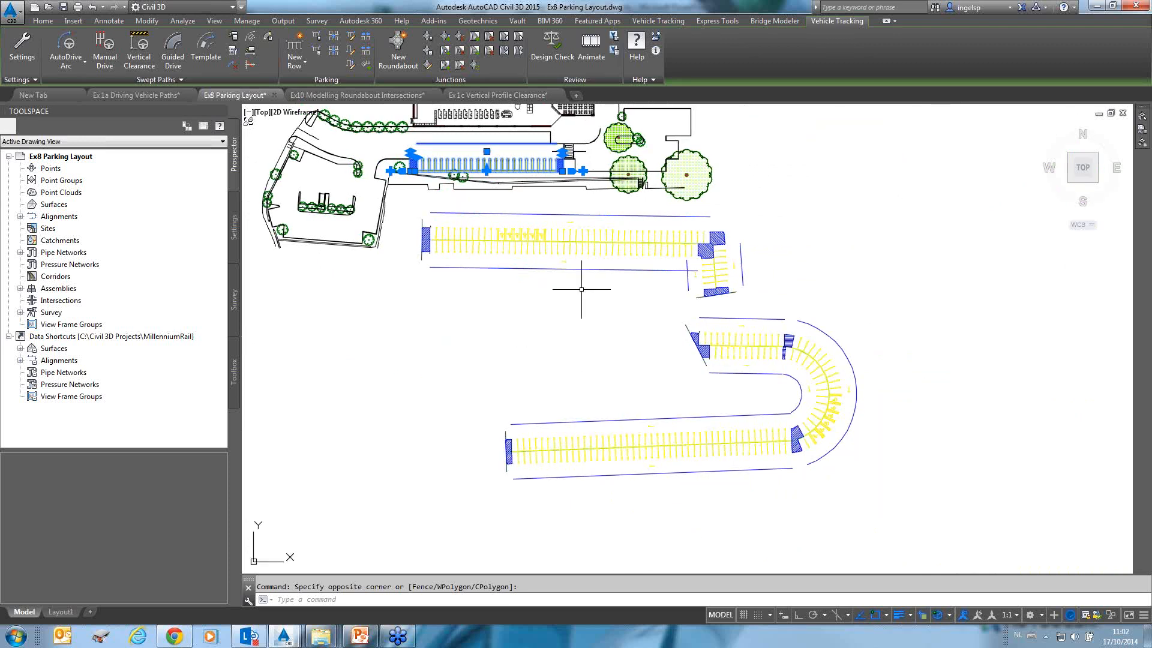